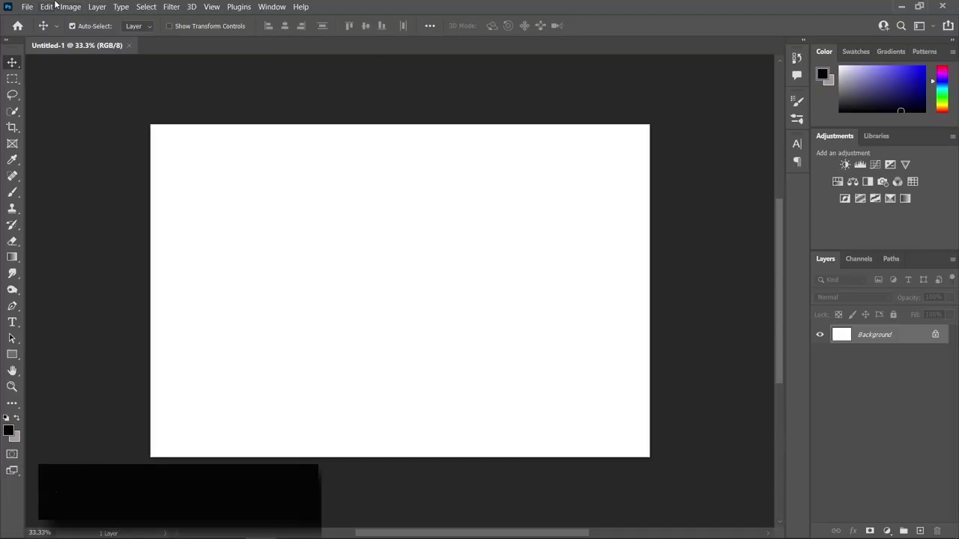
Create a new document of 3000 x 2000 pixels at 72 pixels per inch in RGB with a white background.
left_click(27, 8)
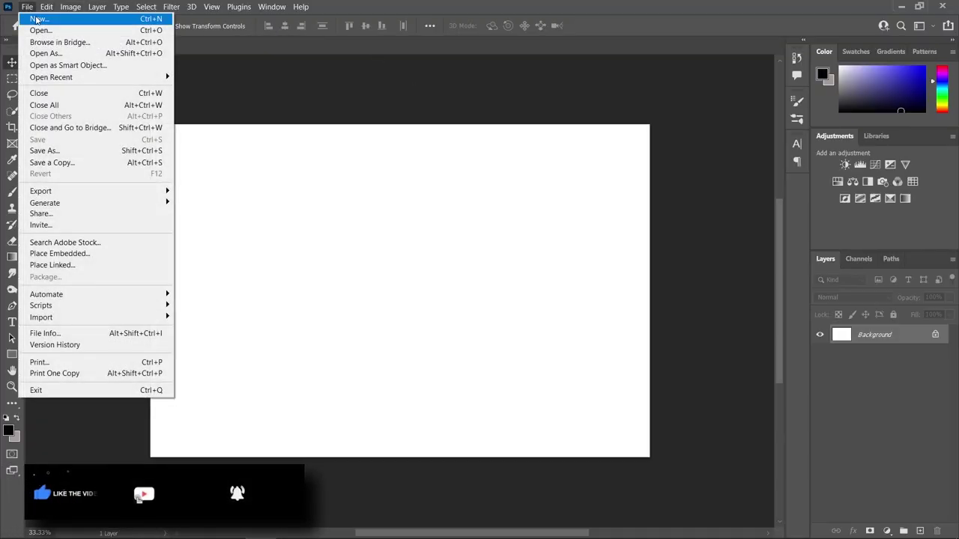
left_click(39, 19)
left_click(721, 194)
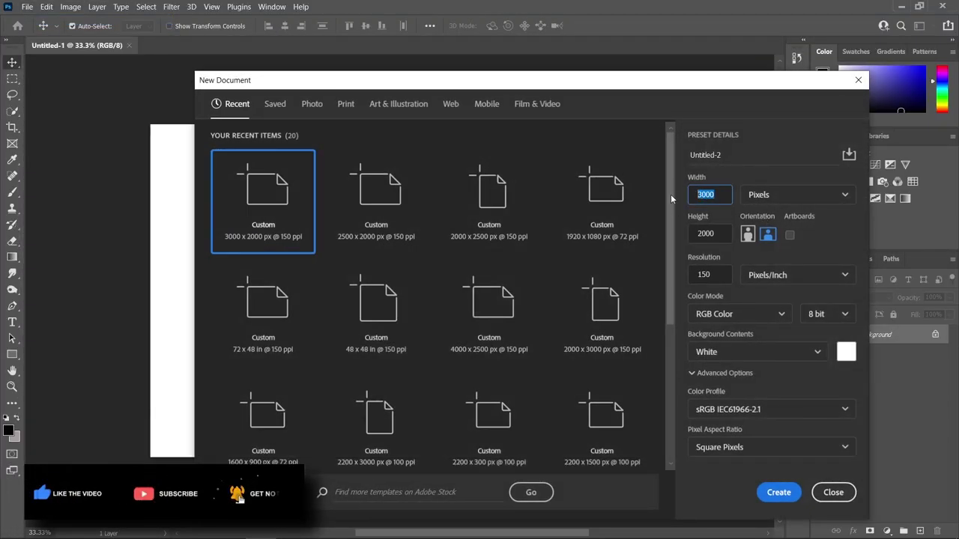
key("Tab")
key("Tab")
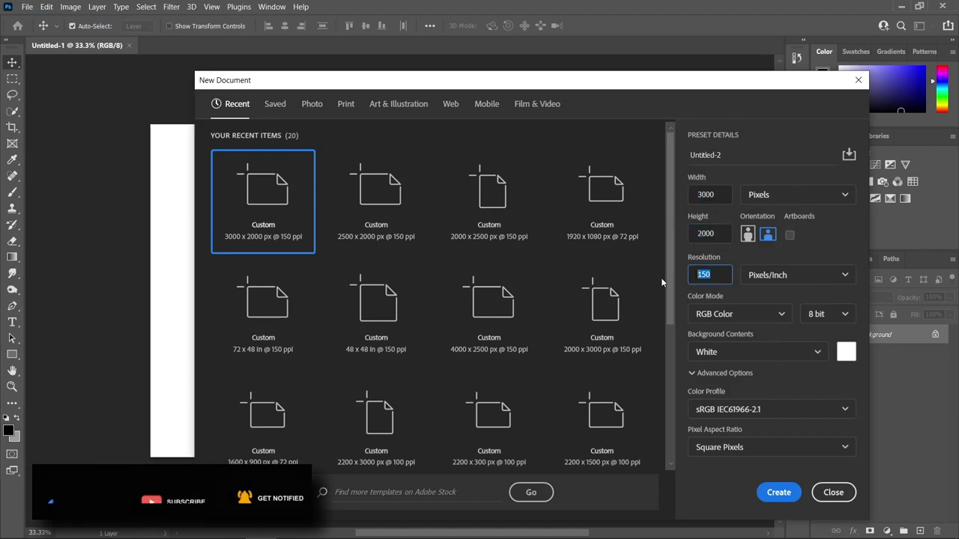
type("72")
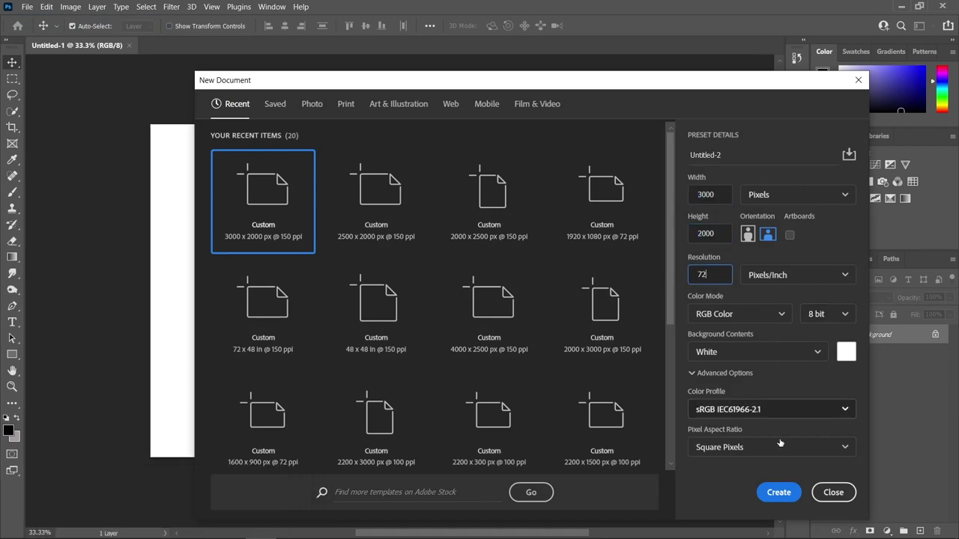
left_click(779, 492)
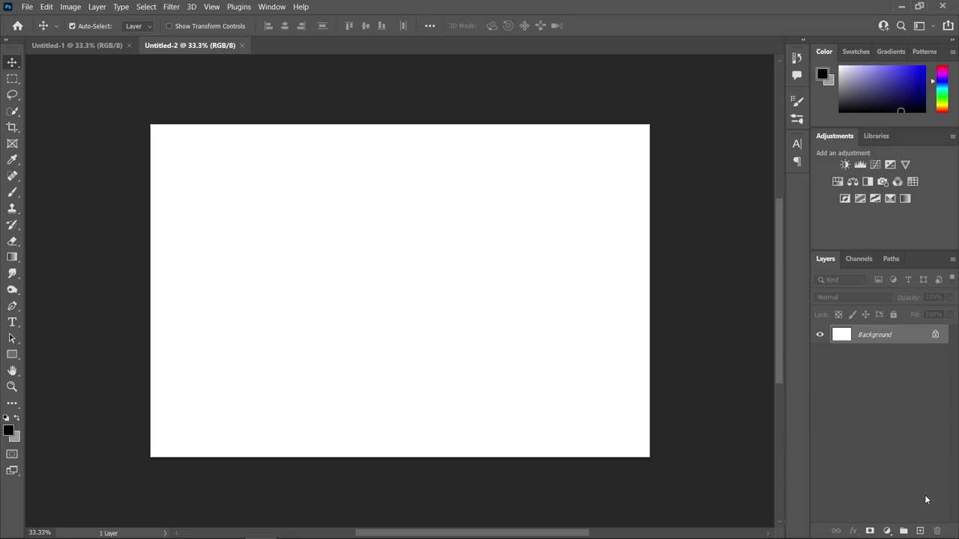
Add a Solid Color fill layer above the background with the colour #211f34.
left_click(887, 532)
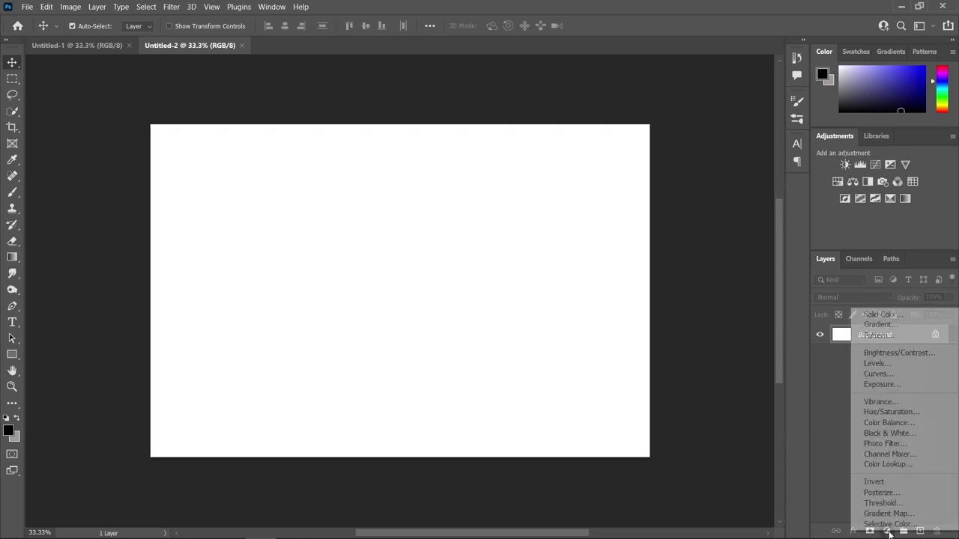
left_click(891, 314)
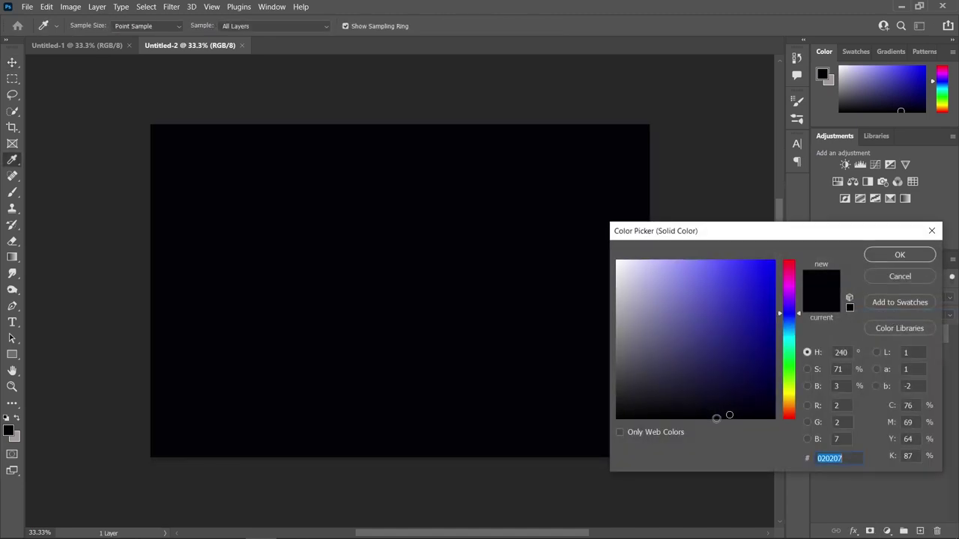
type("211")
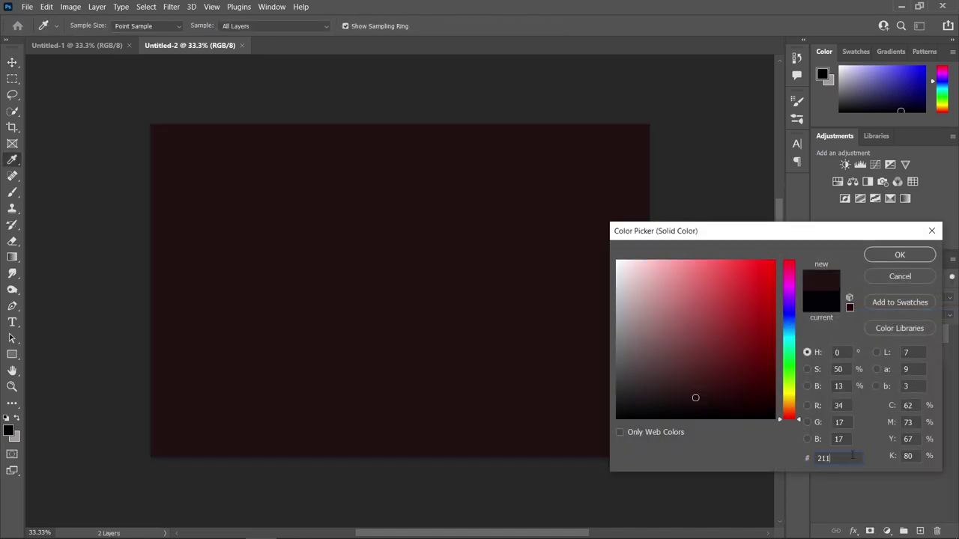
type("f34")
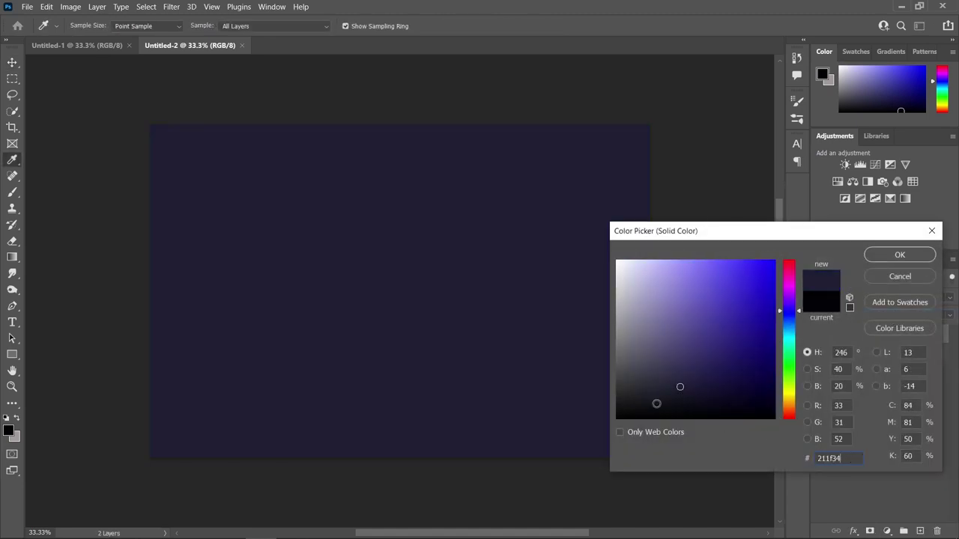
left_click_drag(791, 234, 828, 238)
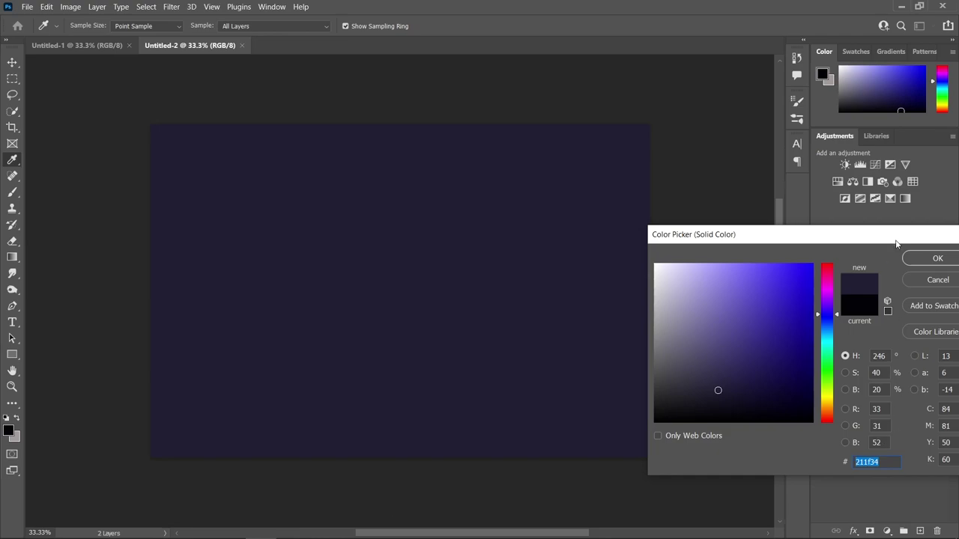
left_click_drag(895, 238, 816, 238)
left_click(858, 260)
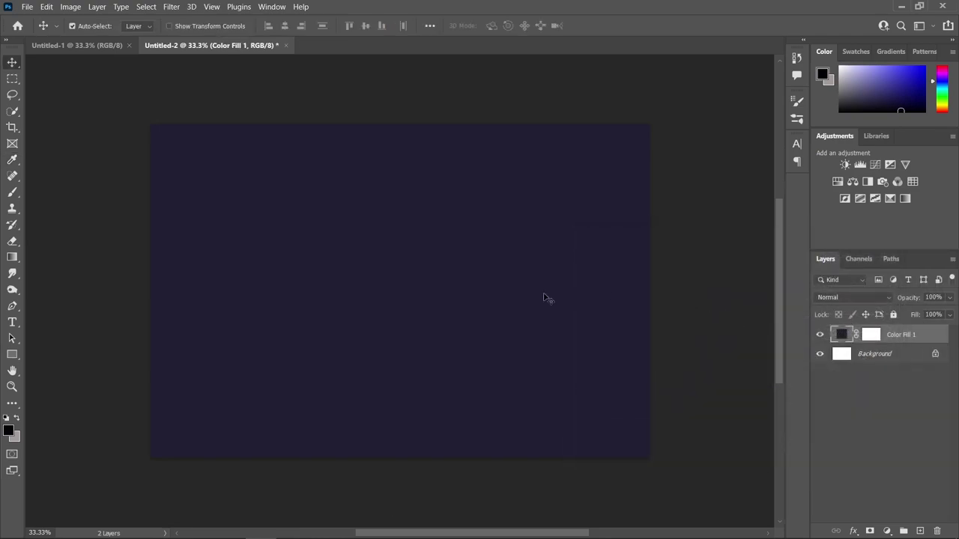
Show the rulers and set their units to inches.
key("ctrl+r")
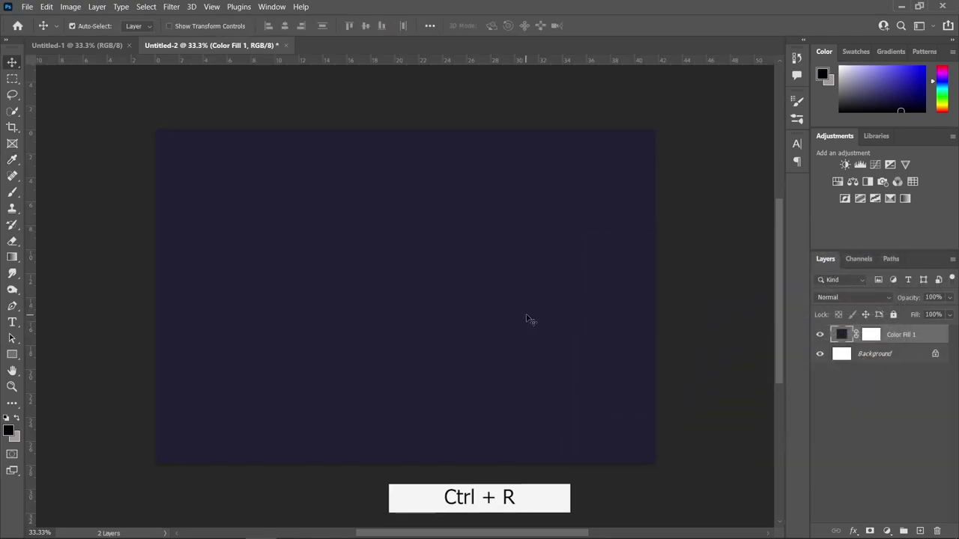
right_click(365, 61)
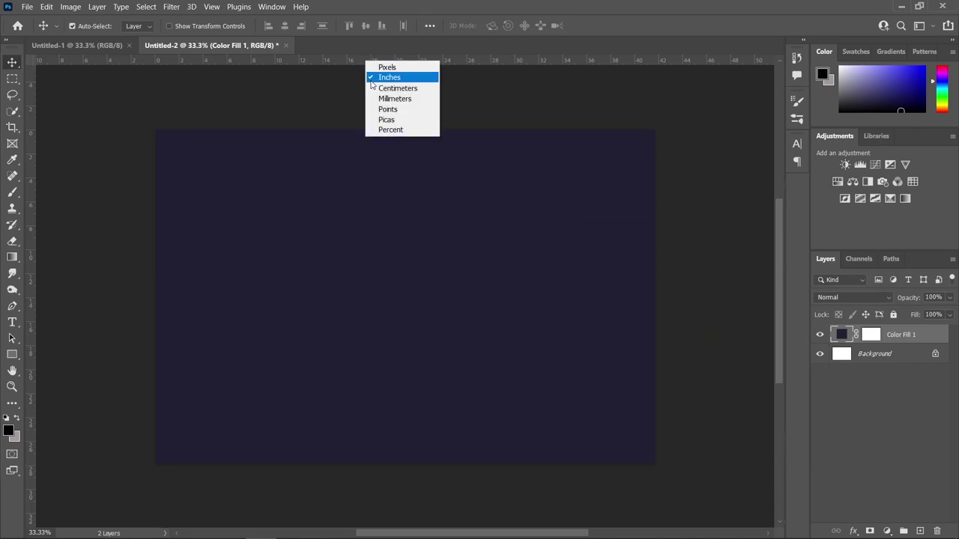
left_click(391, 80)
Place a horizontal guide at 13 inches on the vertical ruler and hide the rulers.
scroll(212, 307, "up", 1)
scroll(213, 307, "up", 3)
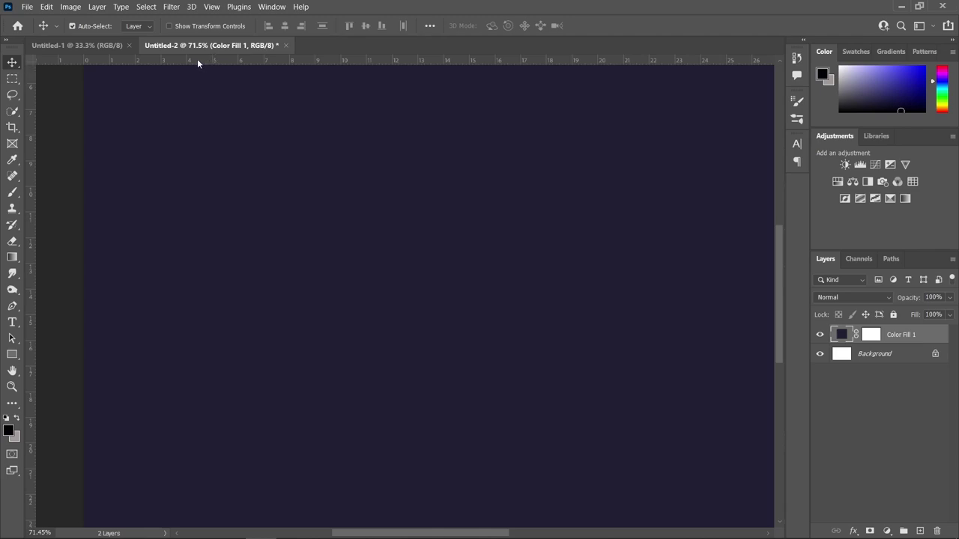
scroll(180, 96, "up", 1)
left_click_drag(180, 58, 157, 281)
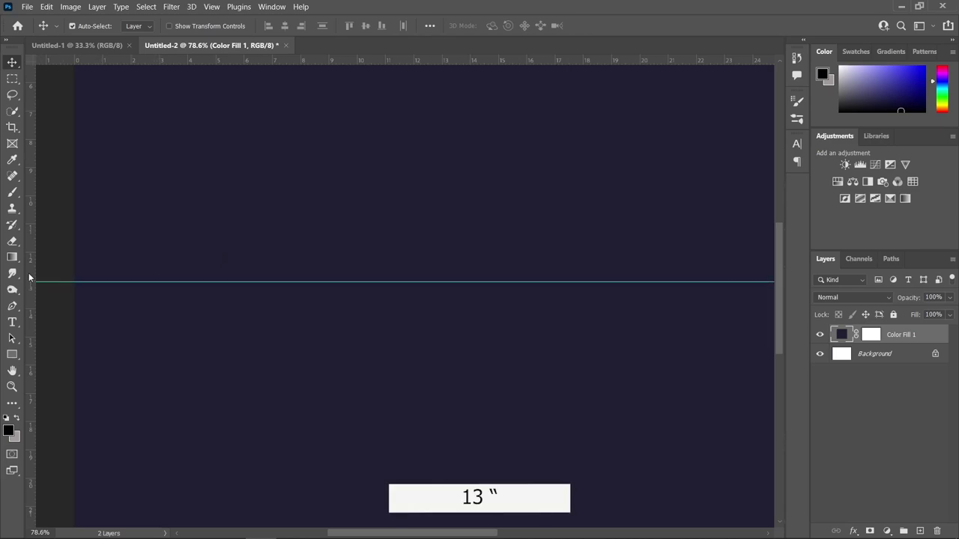
scroll(265, 223, "down", 5)
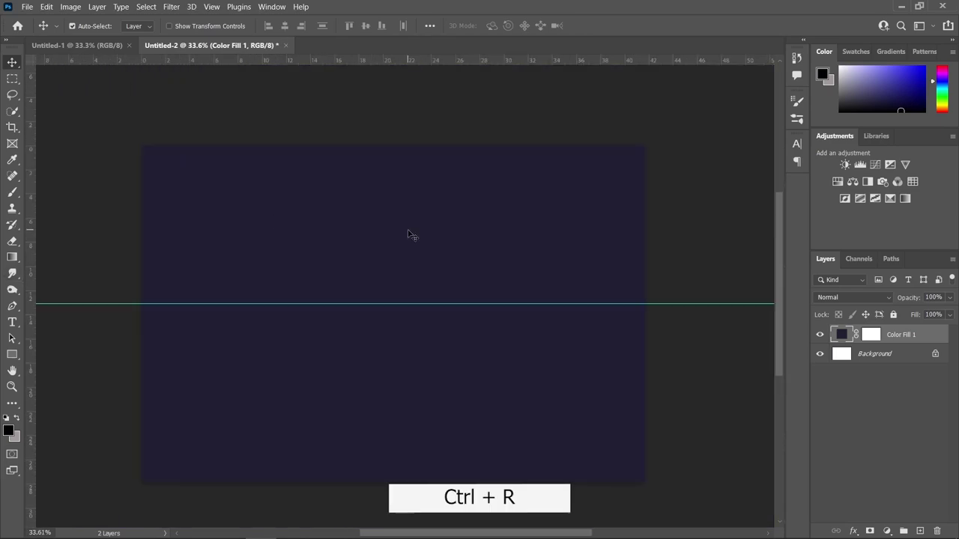
key("ctrl+r")
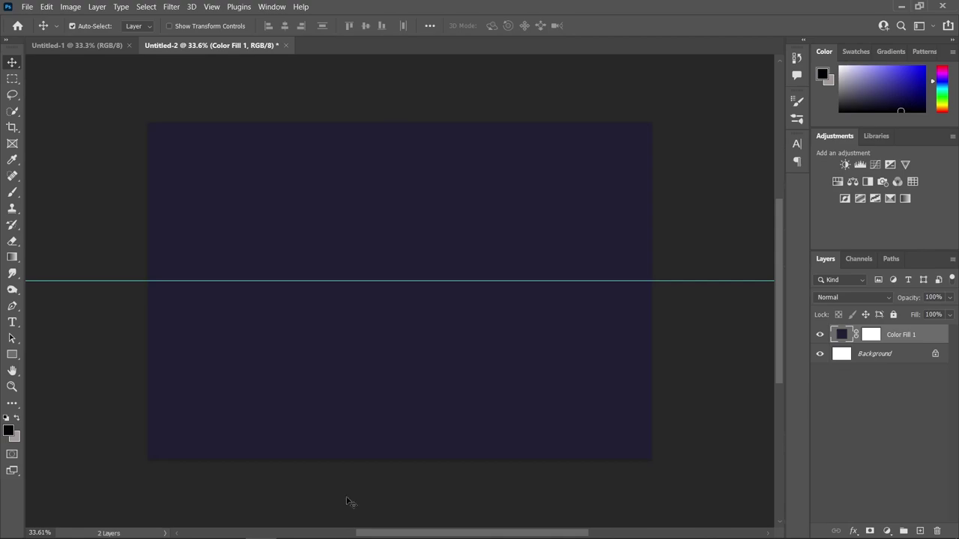
Place mountains-1082276.jpg in the document, scaled to about 352%, with the far edge of its flat ground lined up with the guide.
left_click(136, 535)
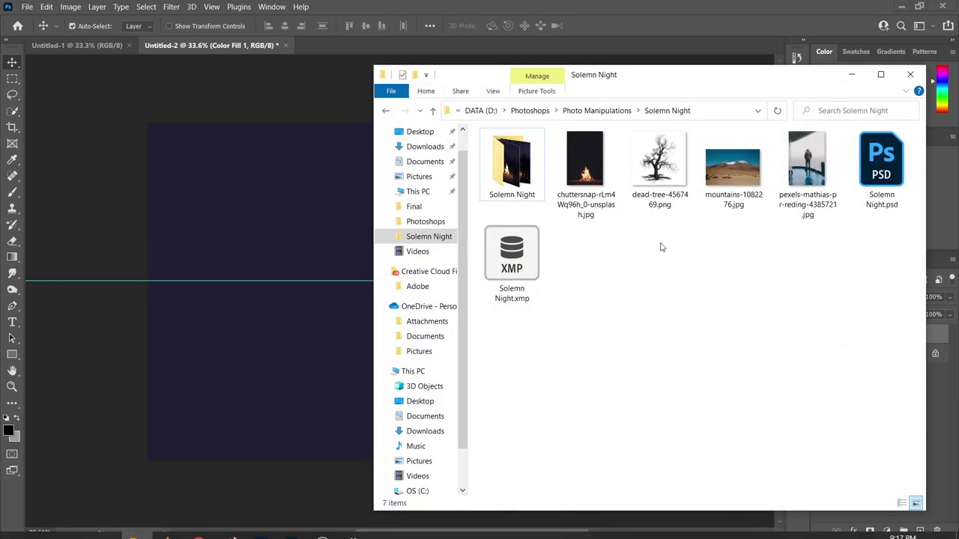
left_click_drag(738, 194, 283, 321)
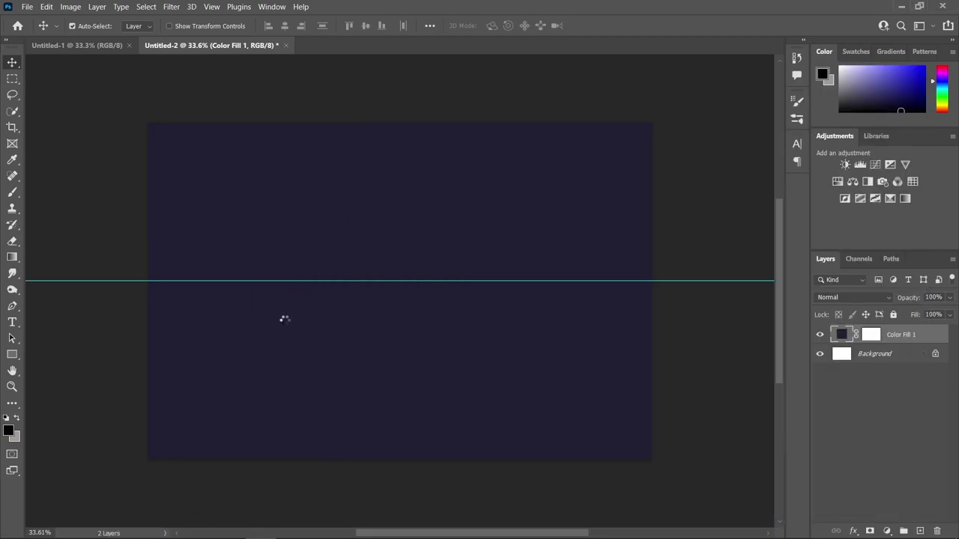
left_click_drag(400, 208, 399, 62)
scroll(407, 348, "down", 1)
left_click_drag(402, 371, 398, 524)
left_click_drag(419, 444, 426, 322)
scroll(431, 390, "up", 1)
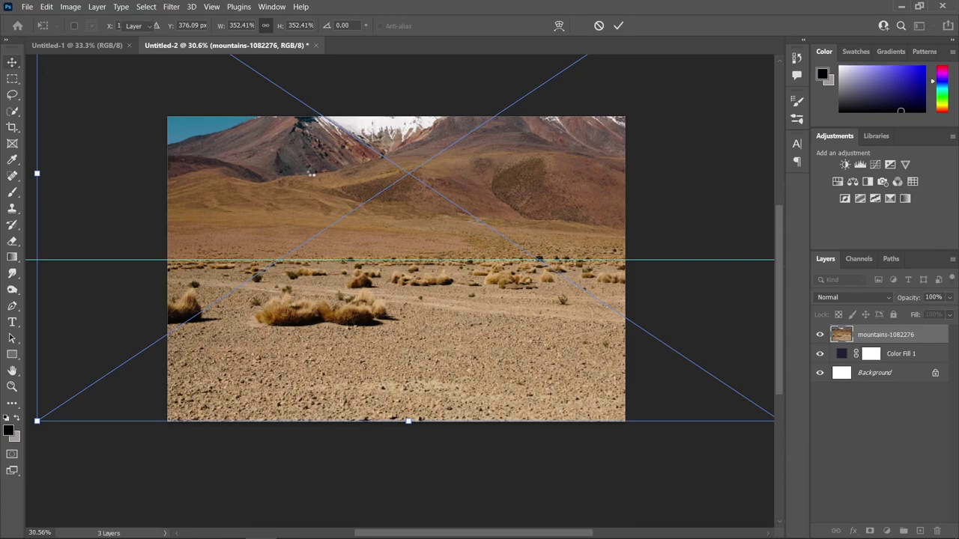
key("Return")
left_click_drag(366, 175, 332, 182)
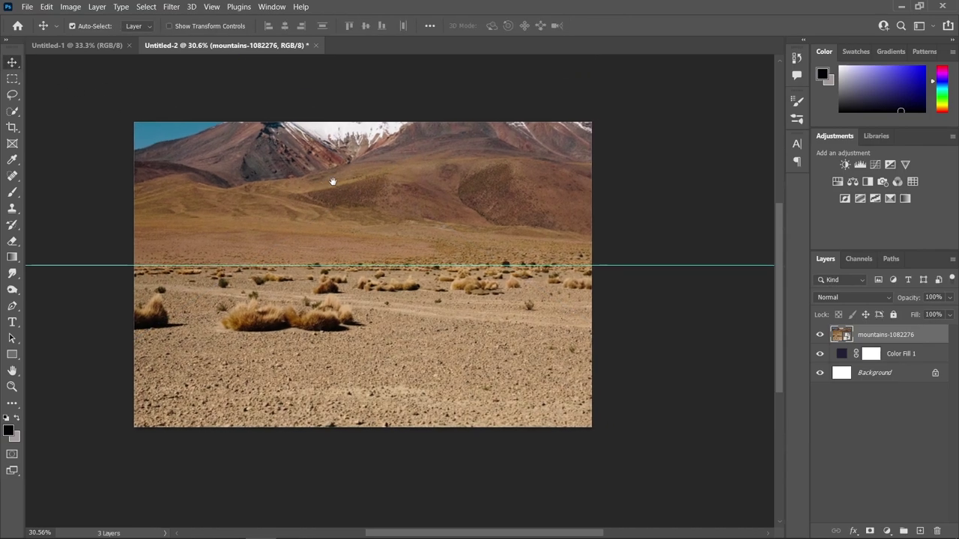
Select the ground below the guide with the Rectangular Marquee and copy it to a new layer.
left_click(13, 79)
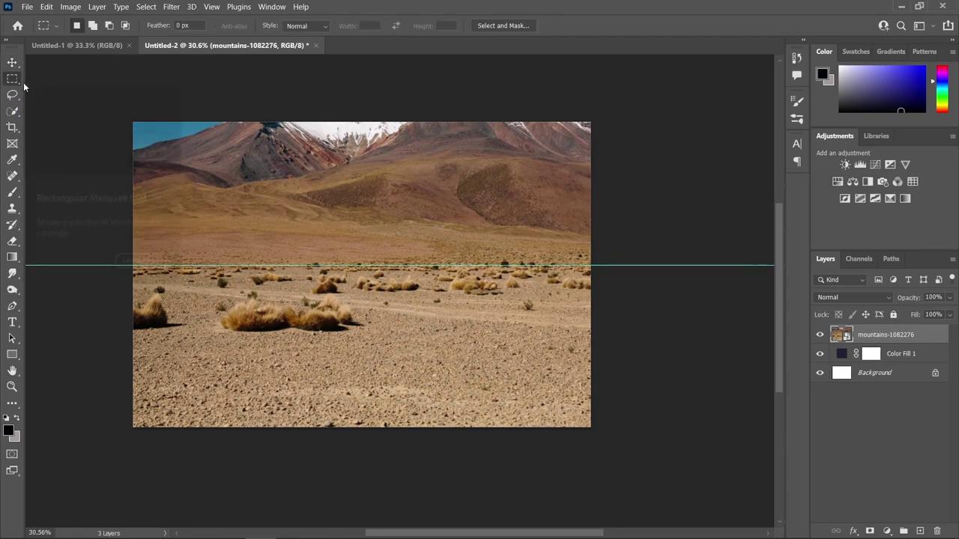
left_click_drag(644, 454, 105, 265)
scroll(359, 307, "down", 1)
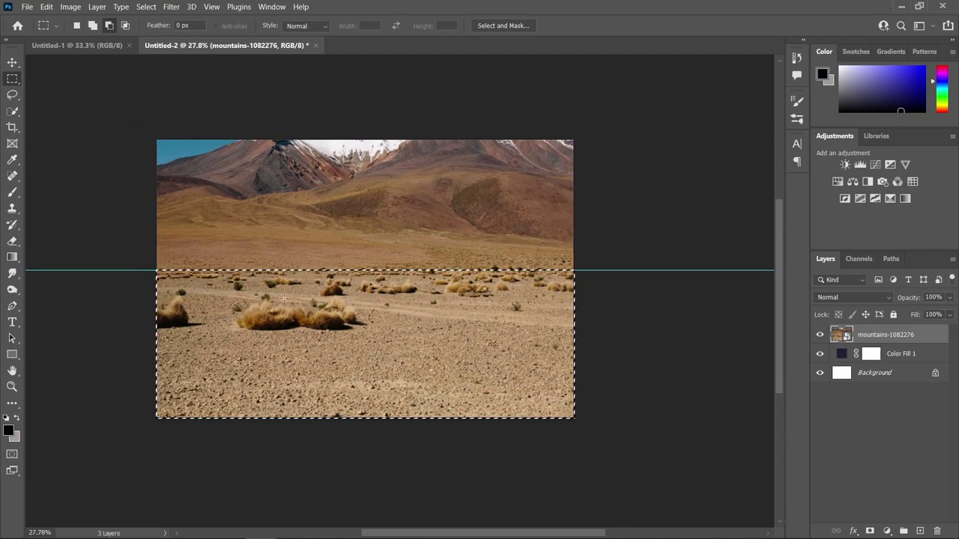
scroll(280, 297, "up", 3)
left_click_drag(348, 299, 357, 275)
scroll(357, 274, "up", 1)
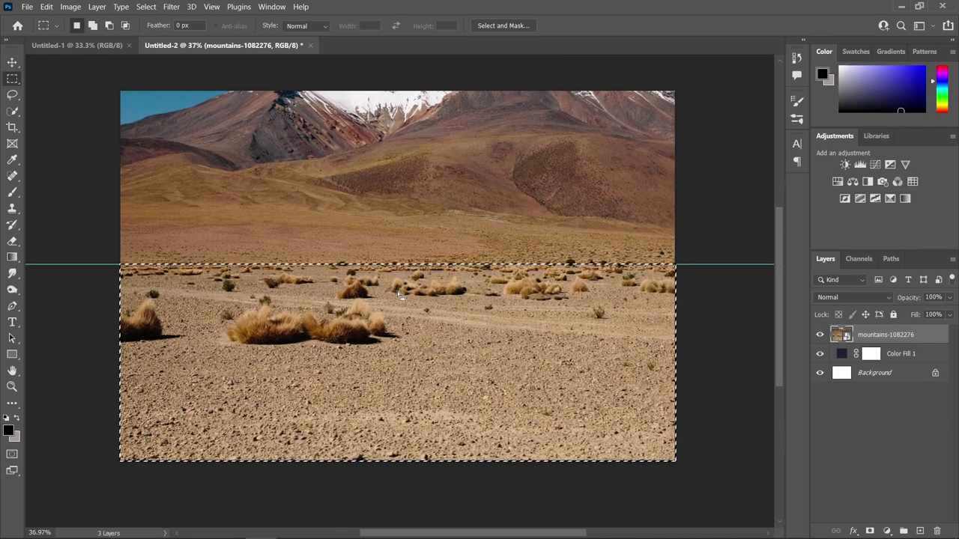
key("ctrl+j")
Convert the copied ground layer to a smart object and delete the original mountains-1082276 layer.
right_click(883, 334)
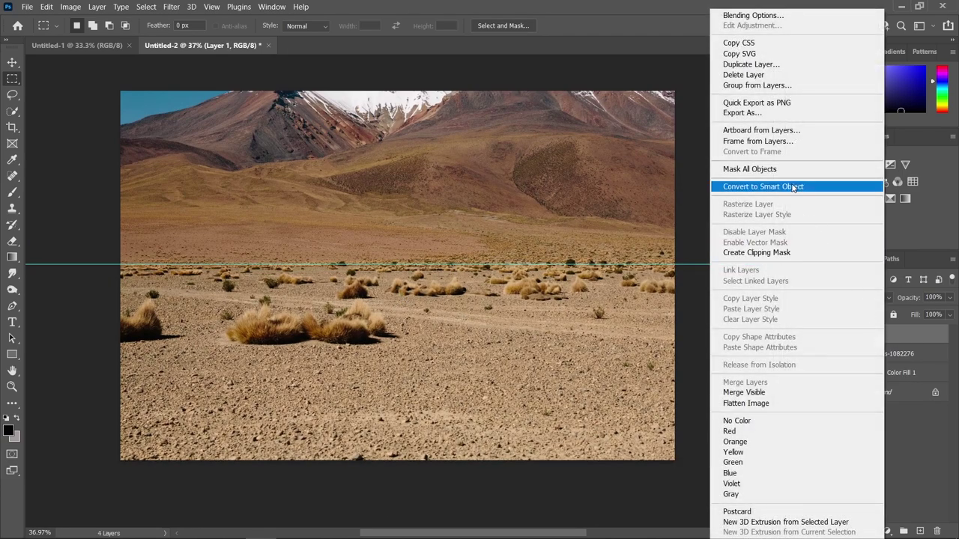
left_click(790, 187)
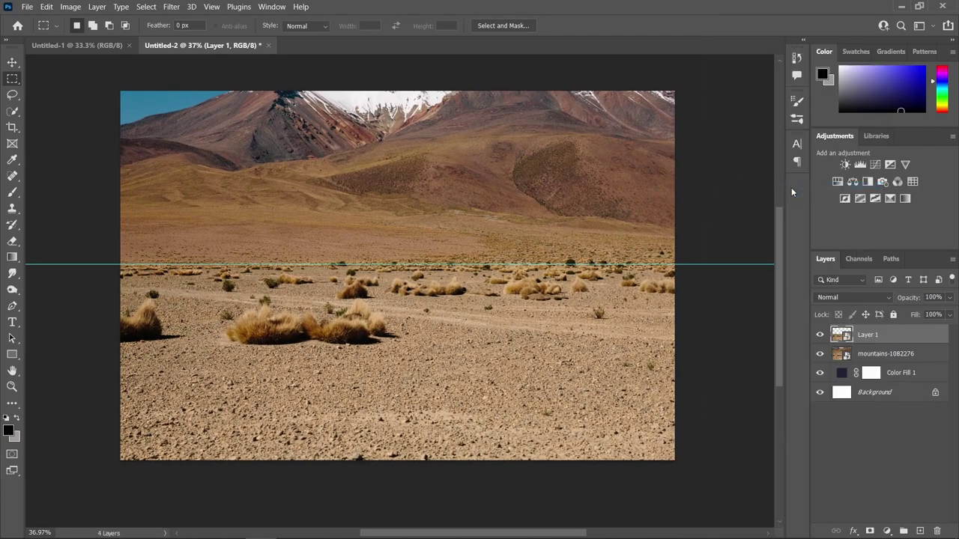
left_click(876, 357)
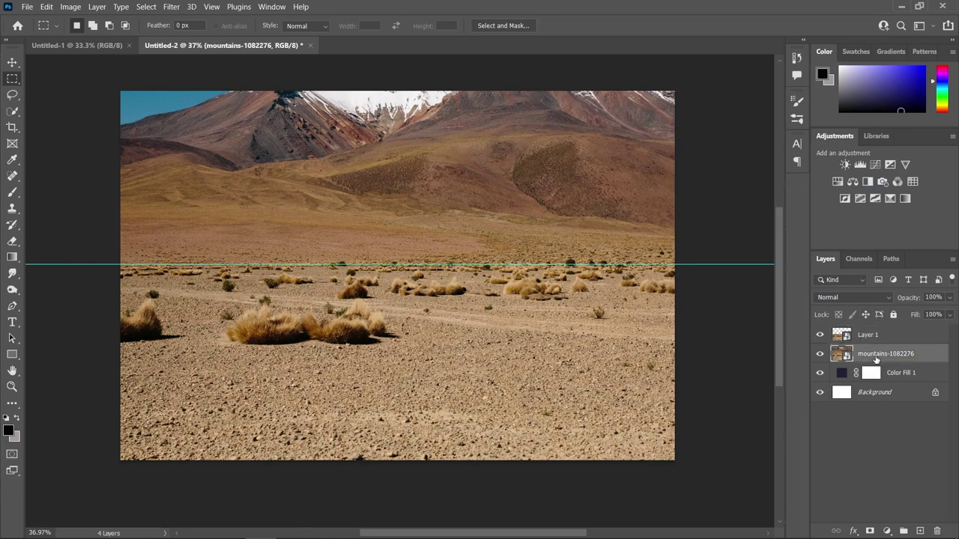
key("Delete")
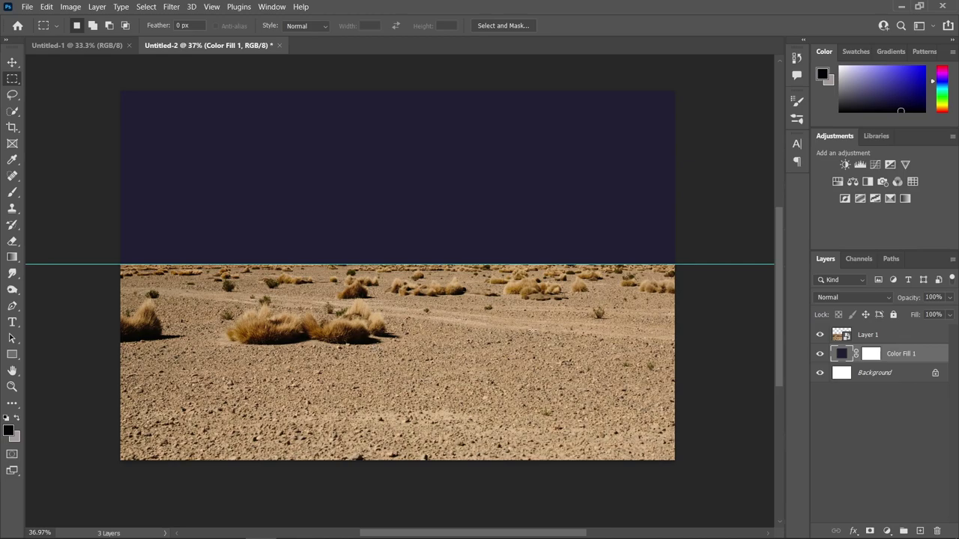
Rasterize the ground layer, Layer 1.
left_click(897, 339)
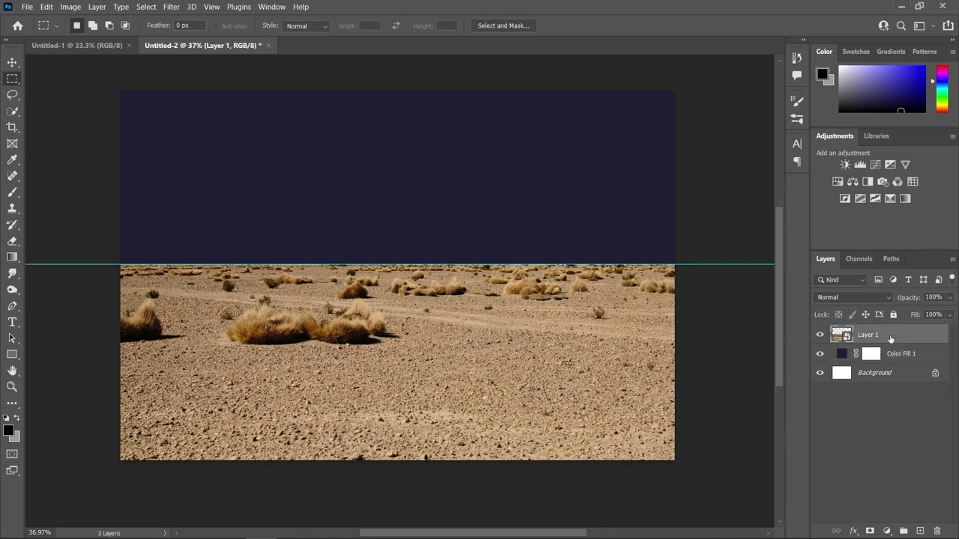
right_click(890, 335)
left_click(772, 260)
Remove the large grass clump in the ground's foreground with the Clone Stamp, sampling nearby bare gravel.
key("s")
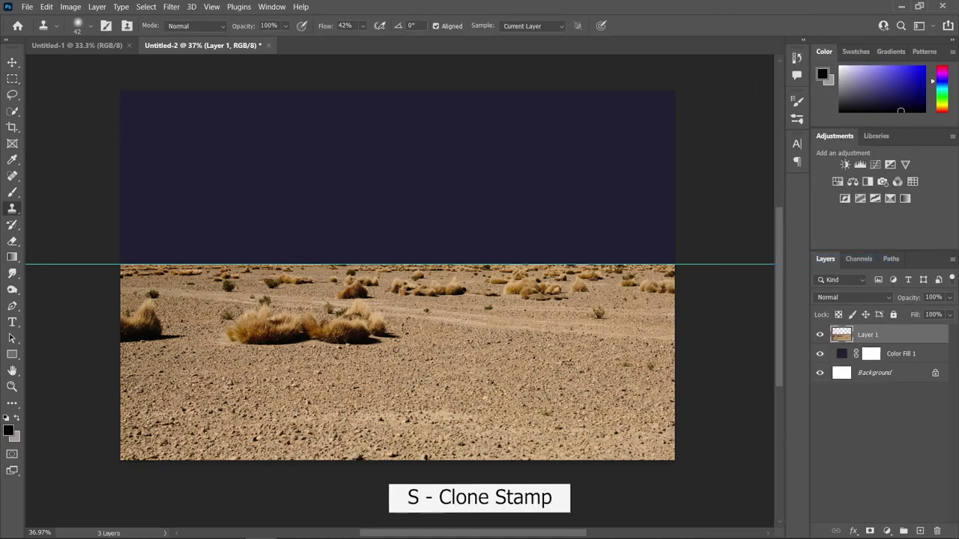
right_click(12, 209)
left_click(60, 210)
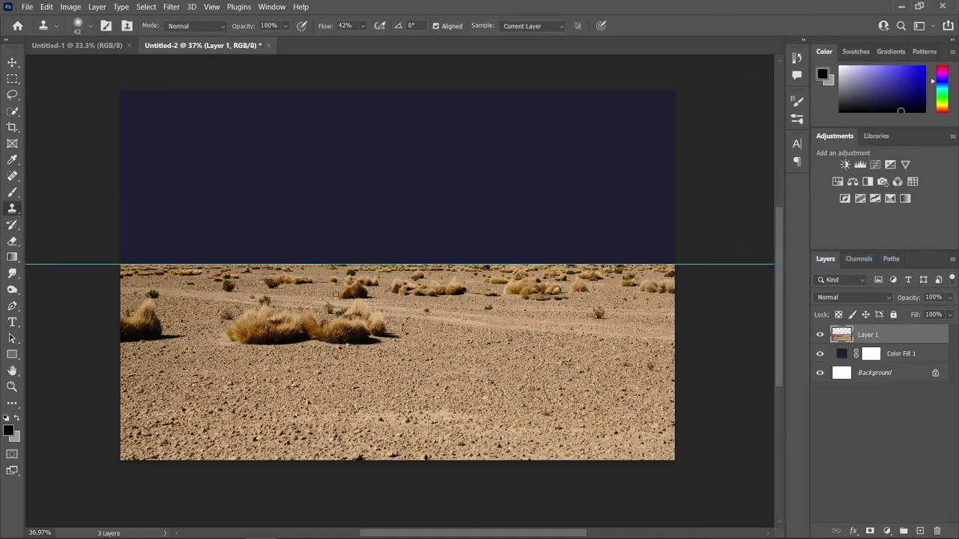
scroll(321, 369, "up", 4)
left_click_drag(330, 366, 347, 368)
scroll(348, 368, "down", 3)
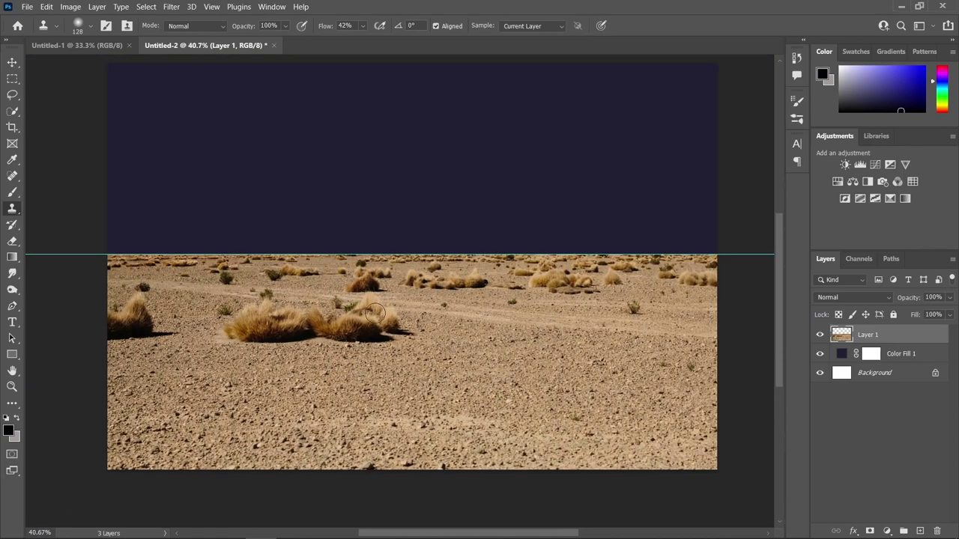
scroll(415, 365, "up", 1)
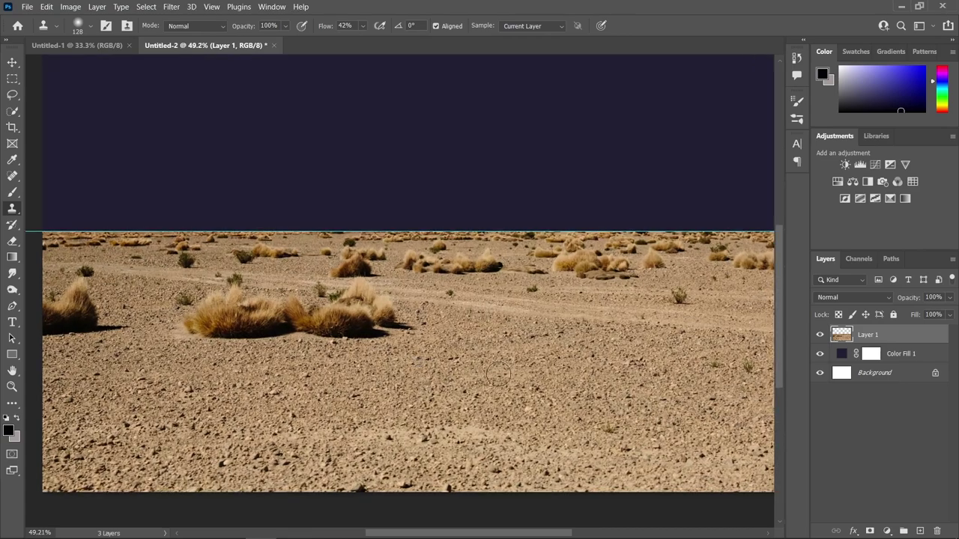
left_click_drag(575, 372, 594, 379)
left_click(597, 365, "alt")
left_click_drag(410, 325, 425, 326)
mouse_move(412, 319)
left_mouse_down()
mouse_move(227, 322)
mouse_move(246, 330)
mouse_move(312, 328)
mouse_move(184, 321)
mouse_move(176, 333)
mouse_move(219, 301)
mouse_move(355, 297)
mouse_move(384, 308)
mouse_move(405, 324)
left_mouse_up()
scroll(405, 325, "down", 2)
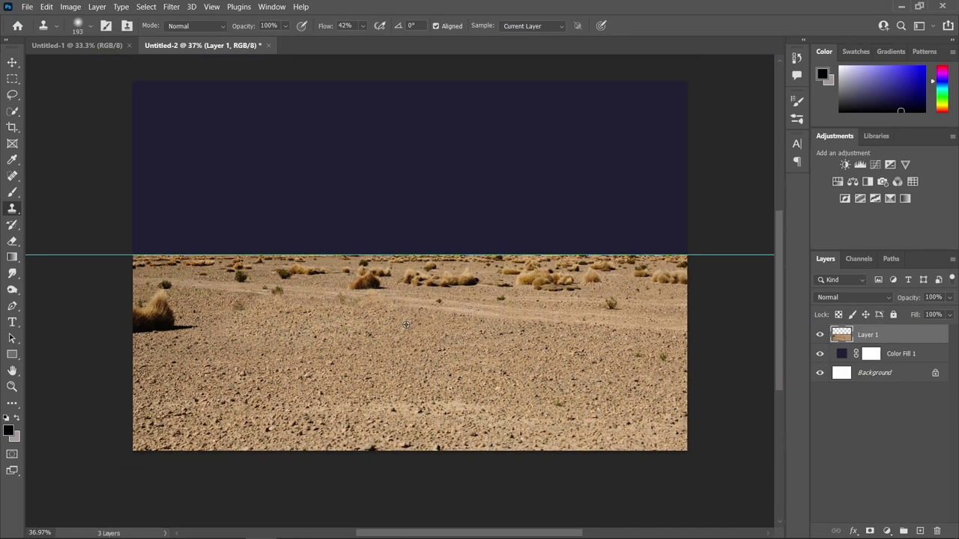
scroll(406, 324, "up", 2)
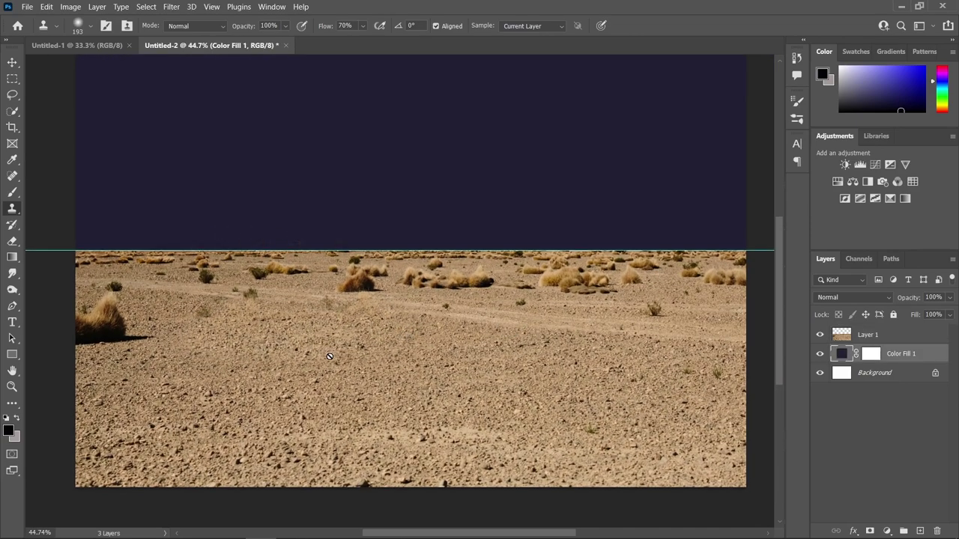
Convert the cleaned-up ground layer, Layer 1, to a smart object.
scroll(337, 359, "up", 1)
left_click(12, 62)
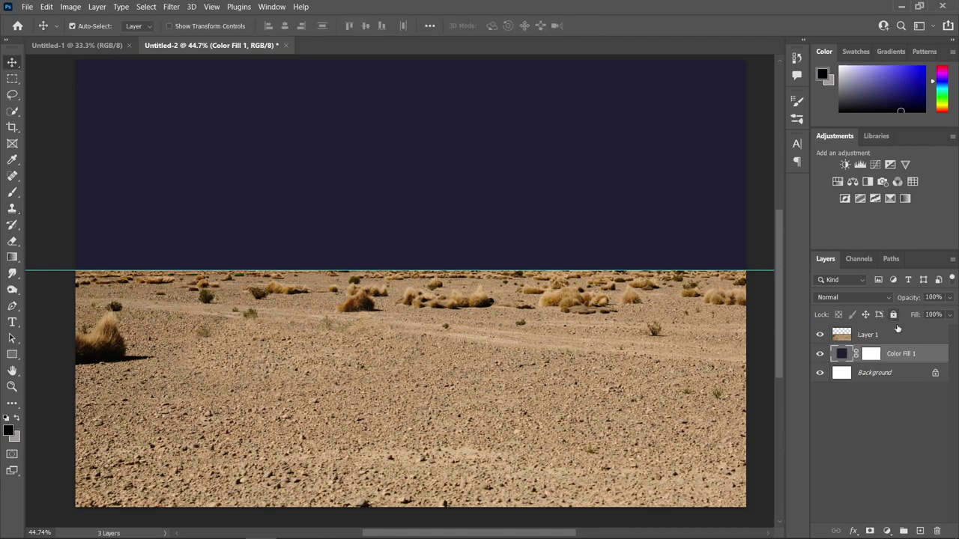
right_click(896, 336)
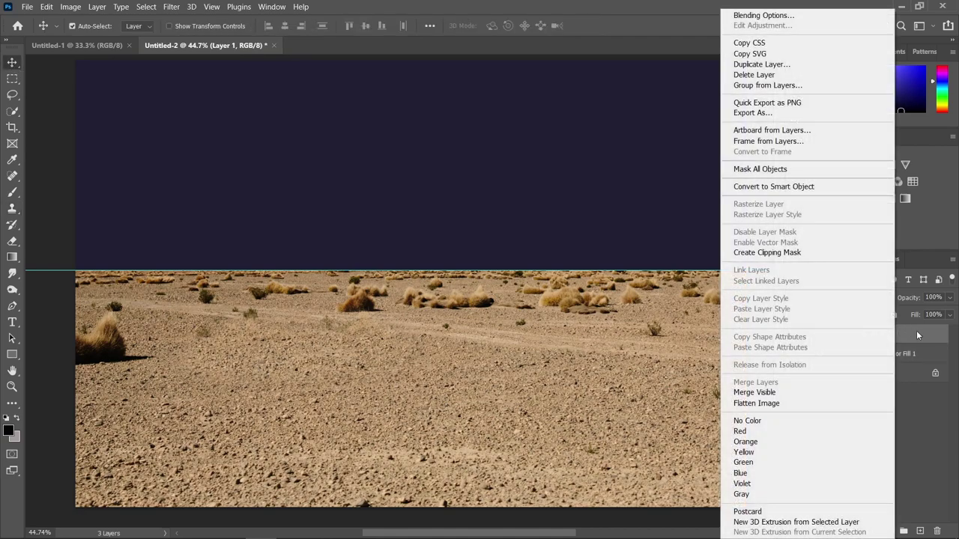
left_click(816, 186)
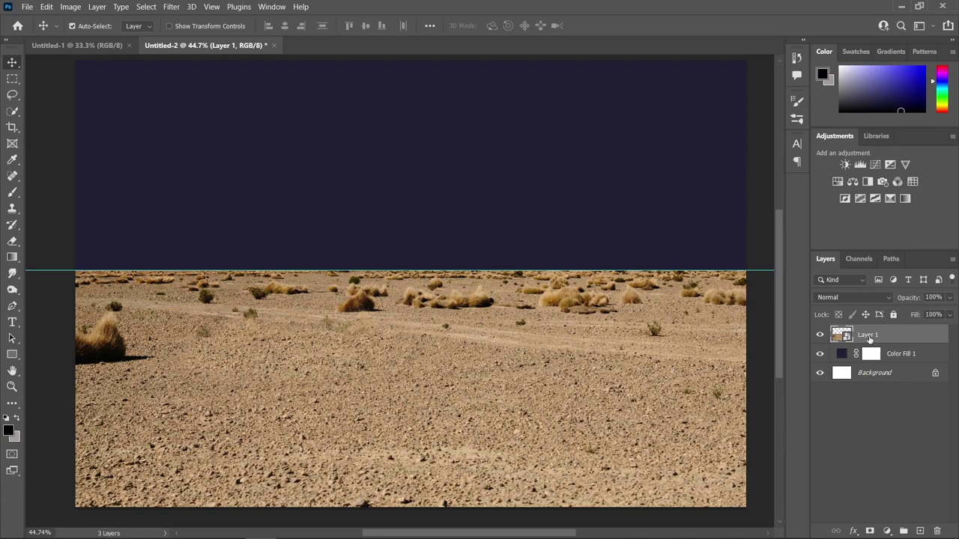
Rename Layer 1 as Ground and the Color Fill 1 layer as Sky.
double_click(868, 335)
type("Ground")
key("Return")
double_click(899, 353)
type("Sky")
key("Return")
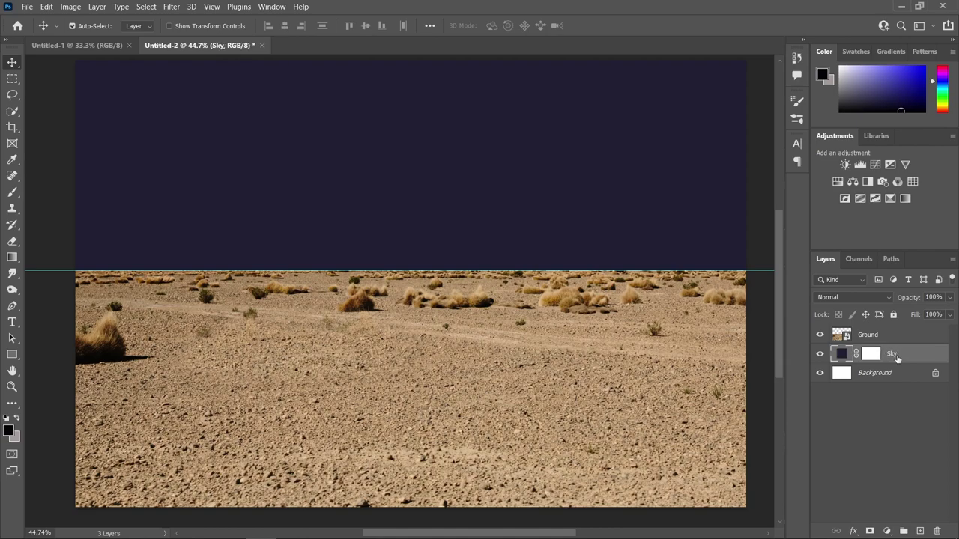
scroll(650, 275, "up", 1)
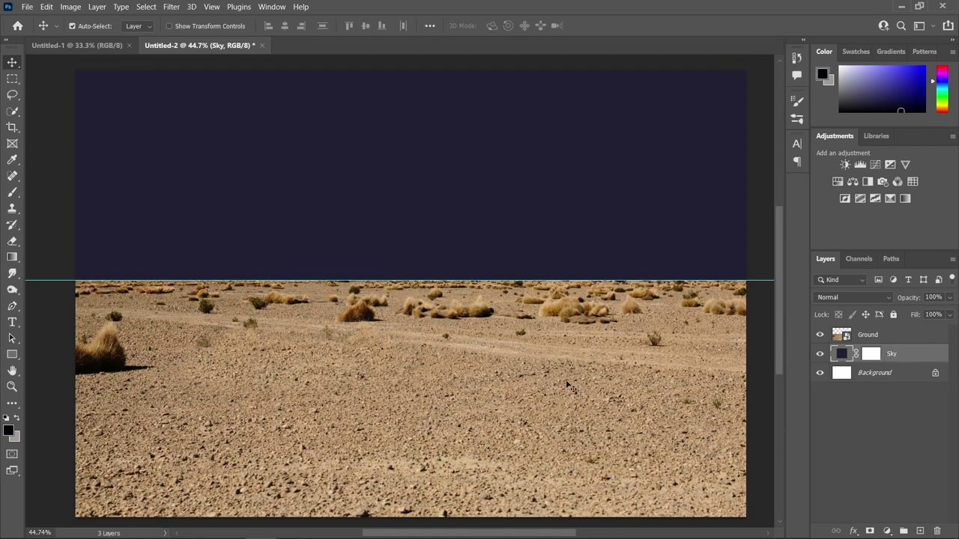
Darken the Ground layer with a clipped Levels adjustment, lowering the white output level to 54.
left_click(868, 334)
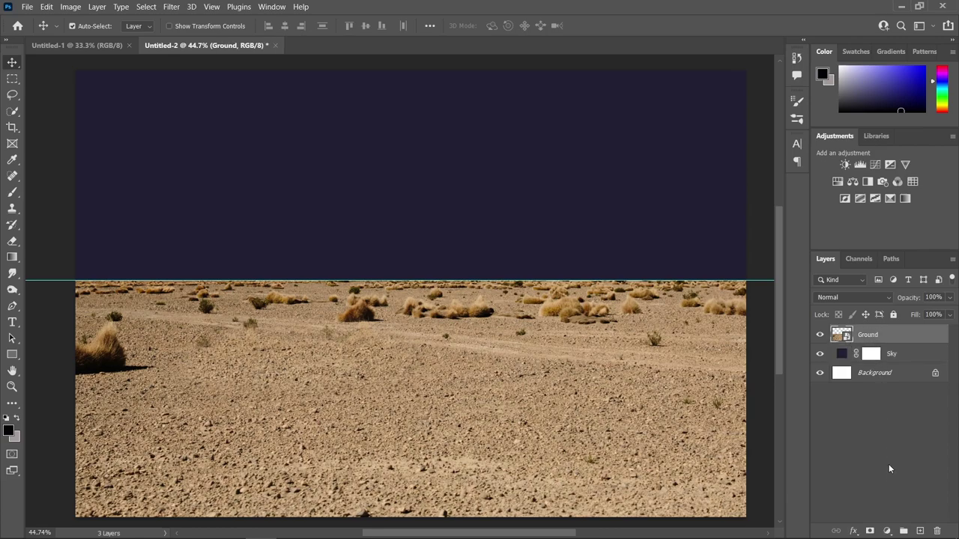
left_click(887, 530)
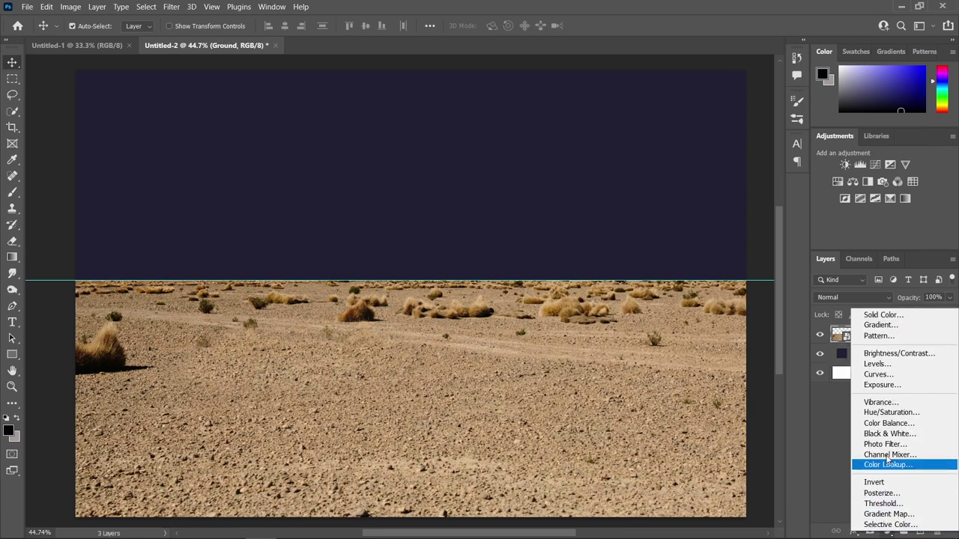
left_click(889, 368)
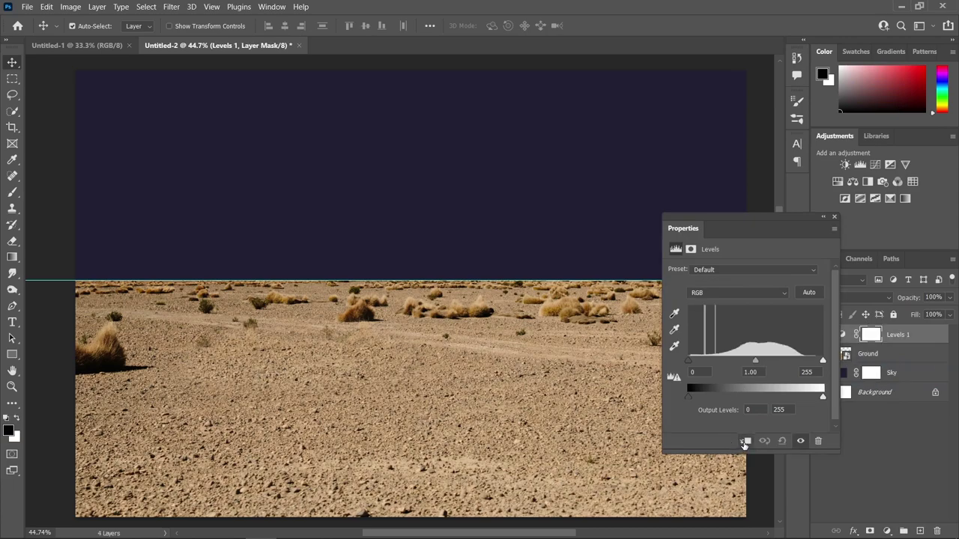
left_click(744, 442)
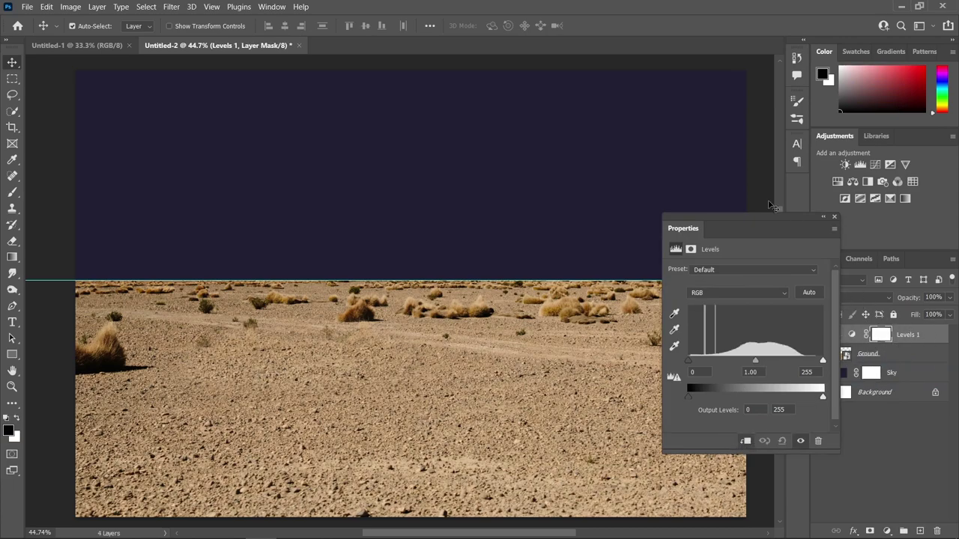
left_click_drag(772, 225, 753, 227)
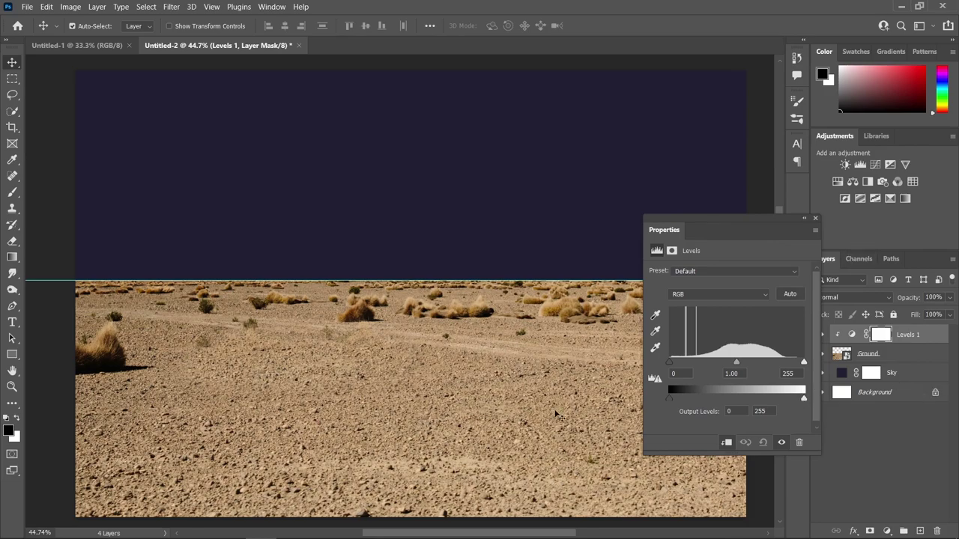
left_click_drag(805, 403, 706, 400)
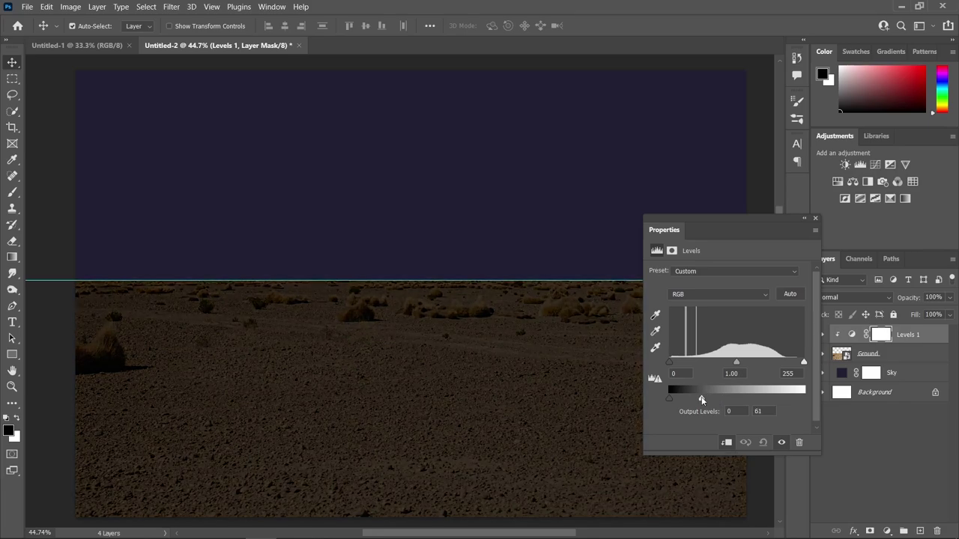
left_click(815, 220)
scroll(491, 433, "down", 1)
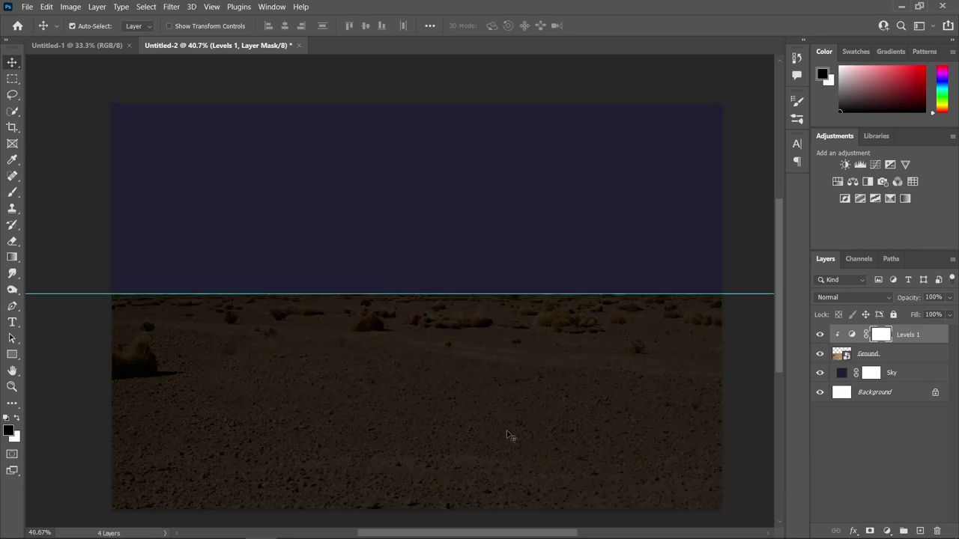
scroll(636, 391, "down", 1)
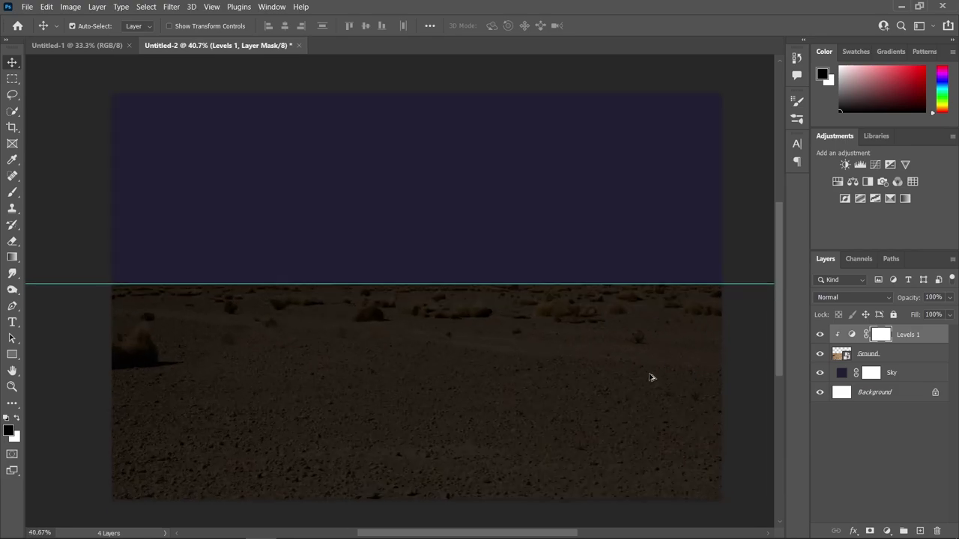
scroll(650, 379, "up", 1)
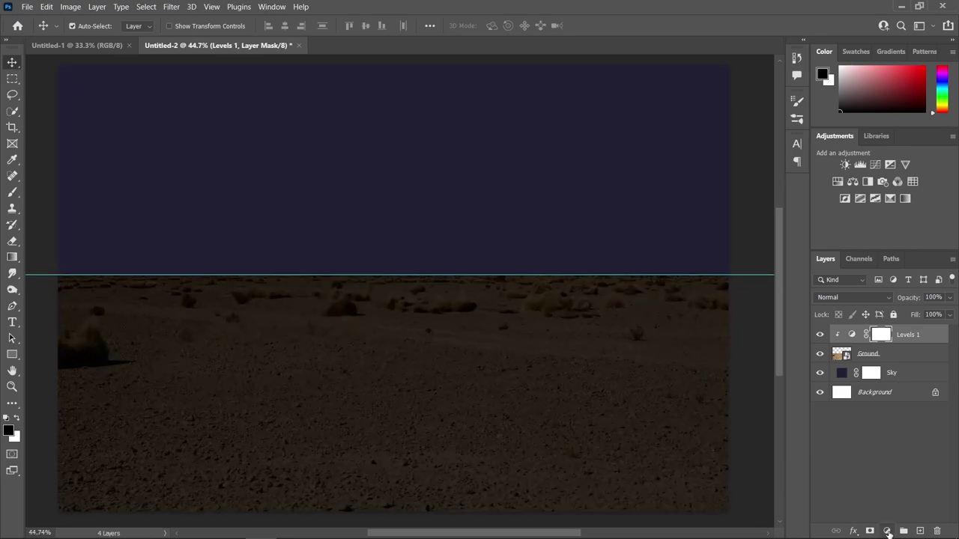
Add a Hue/Saturation adjustment clipped to the Ground layer, with Hue -160 and Lightness -40.
left_click(887, 532)
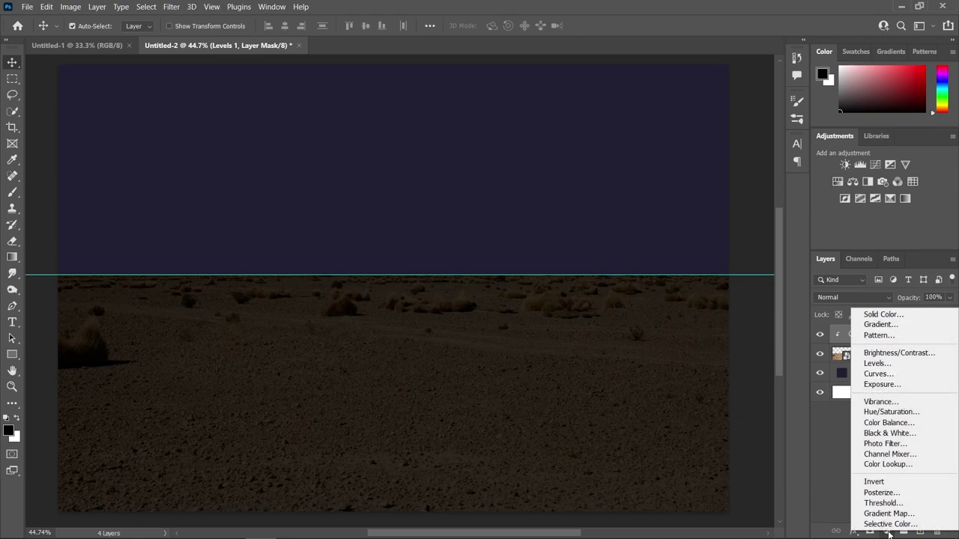
left_click(911, 414)
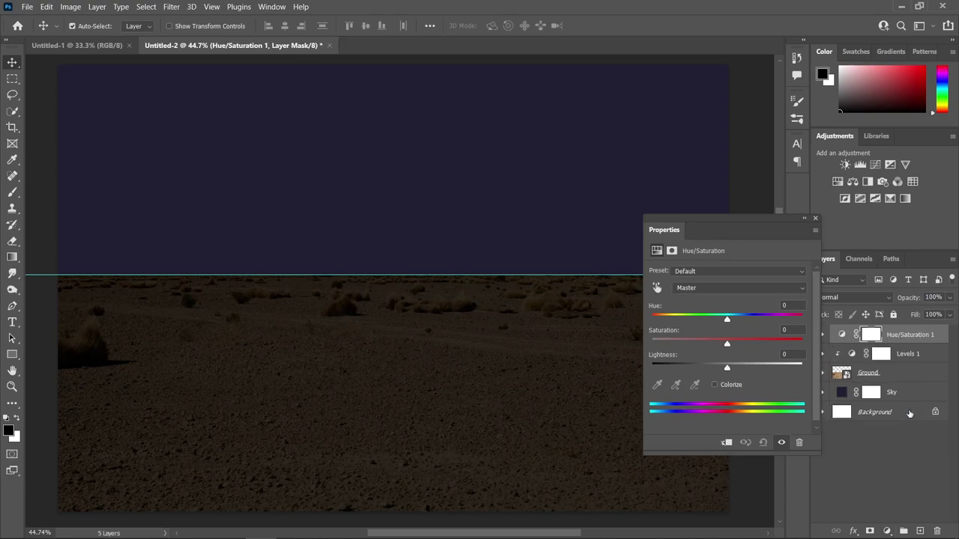
left_click(728, 444)
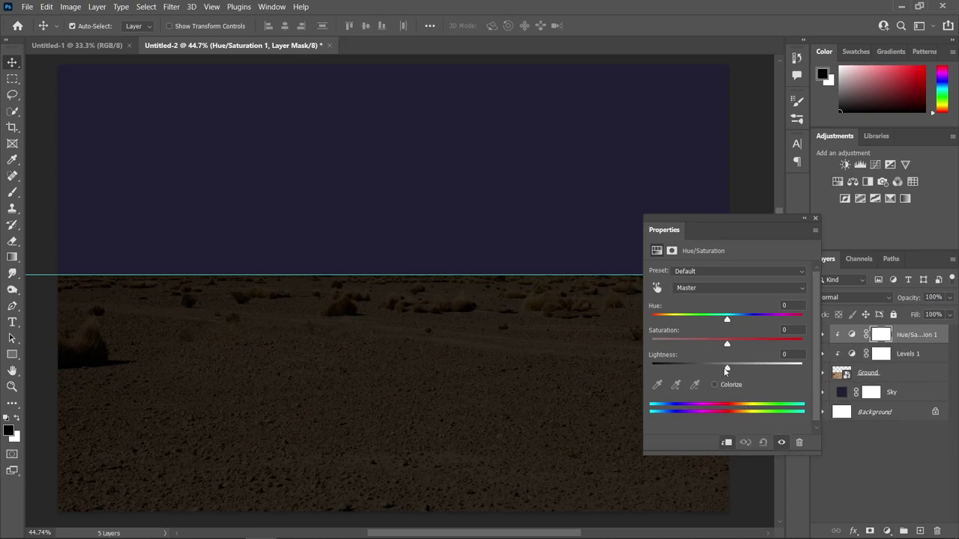
left_click_drag(726, 368, 702, 369)
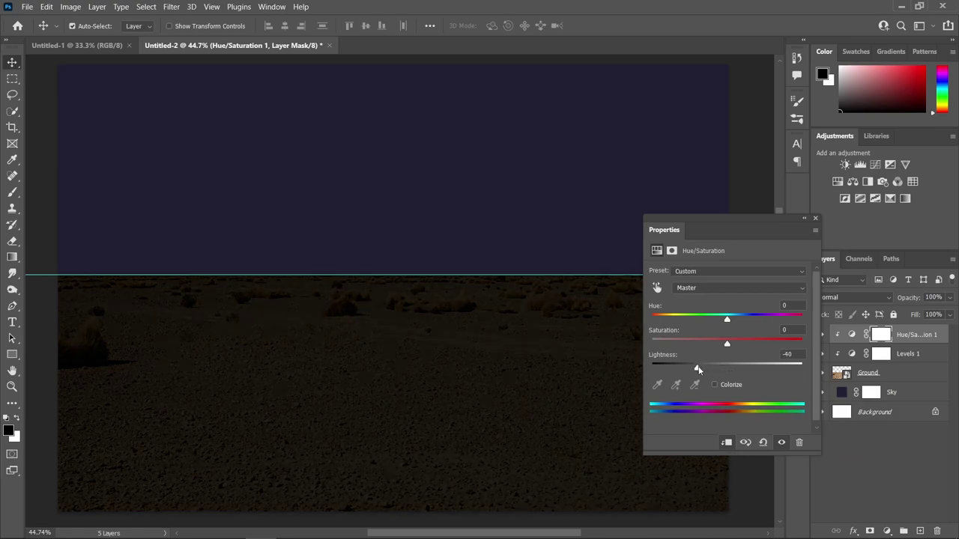
left_click_drag(727, 321, 658, 320)
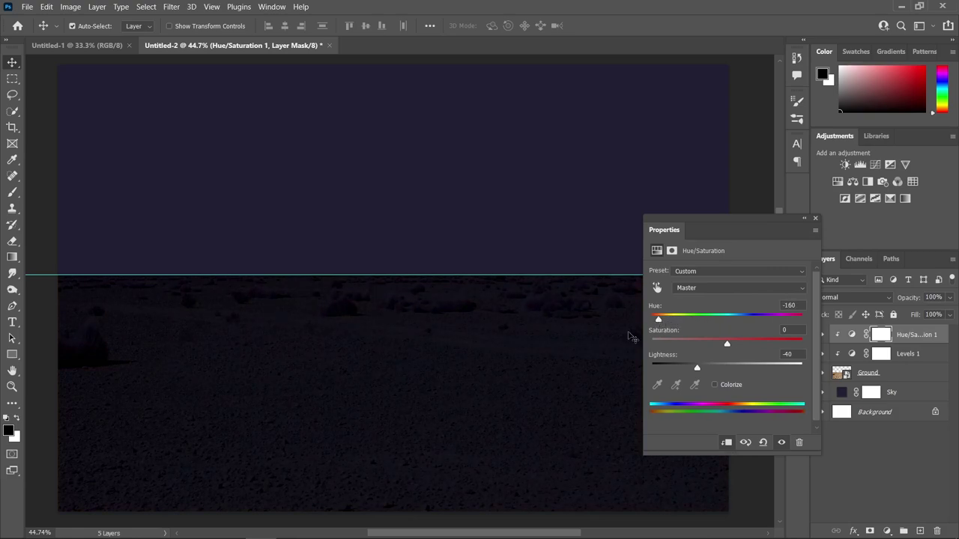
scroll(493, 398, "down", 2)
key("XF86MonBrightnessUp")
key("XF86MonBrightnessUp")
key("XF86MonBrightnessUp")
key("XF86MonBrightnessUp")
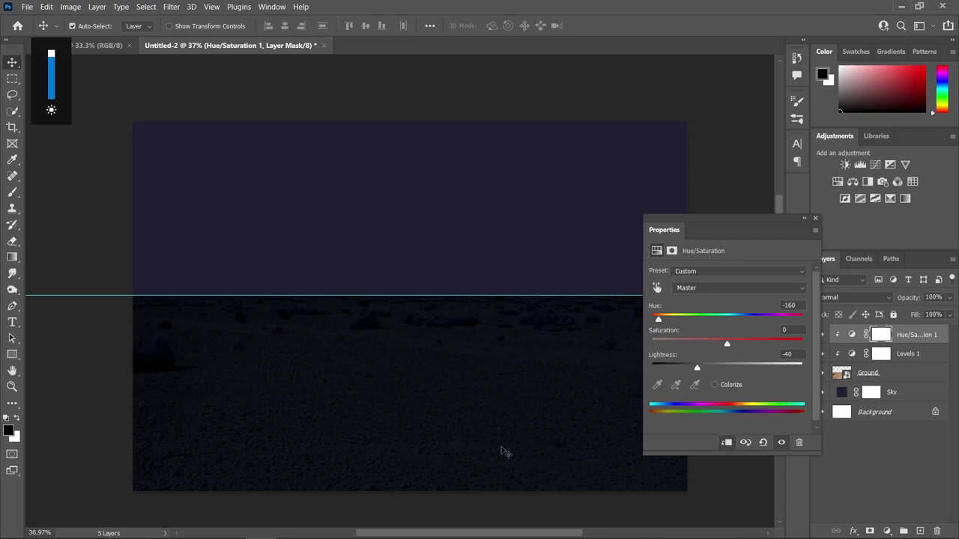
scroll(558, 465, "up", 1)
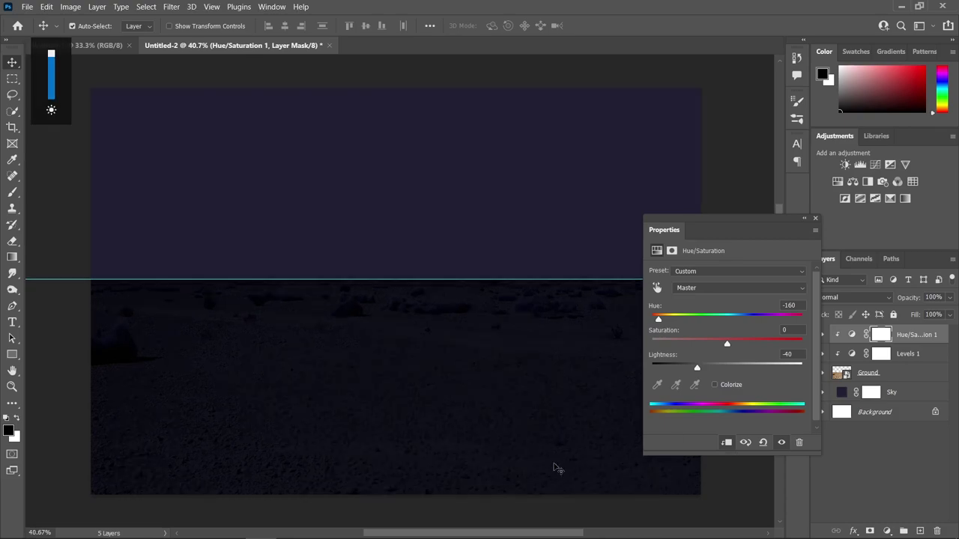
left_click(815, 218)
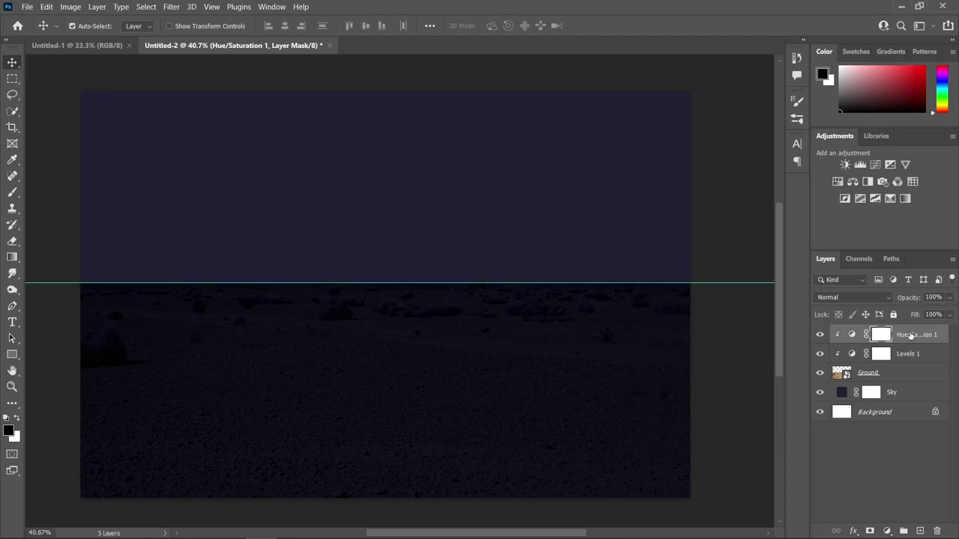
Group the Ground layer with its Levels and Hue/Saturation adjustments and name the group Ground.
left_click(904, 374, "shift")
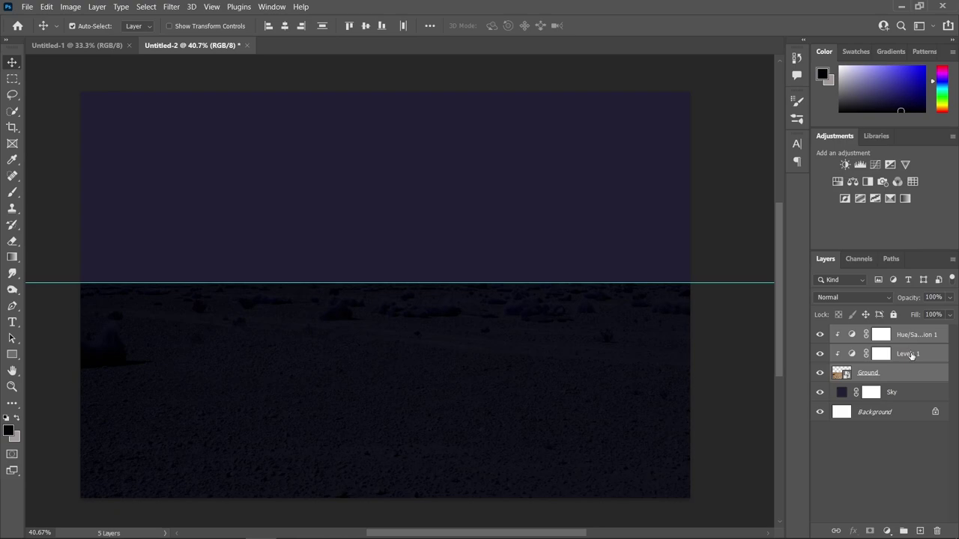
key("ctrl+g")
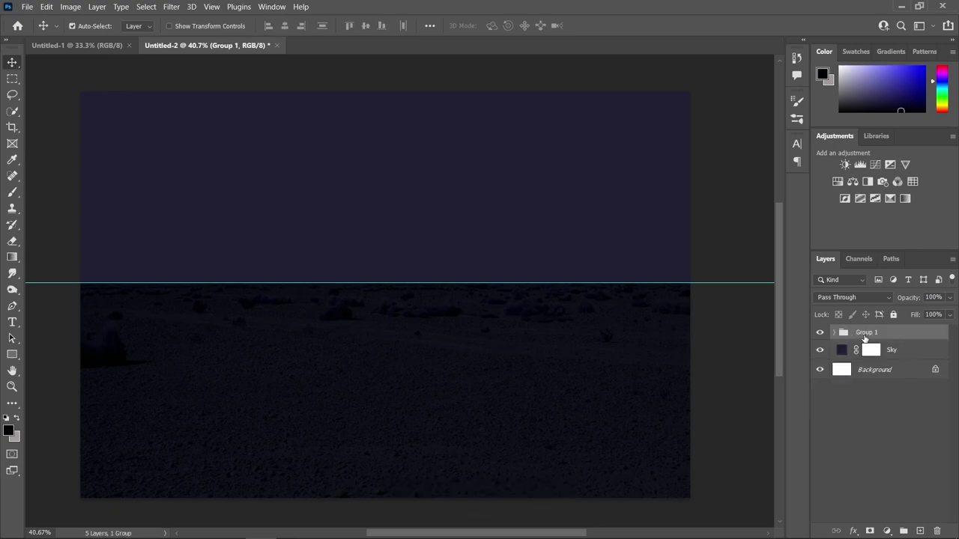
double_click(868, 331)
type("Ground")
key("Return")
Open mountains-276995.jpg from the Solemn Night folder as a separate document.
left_click(136, 527)
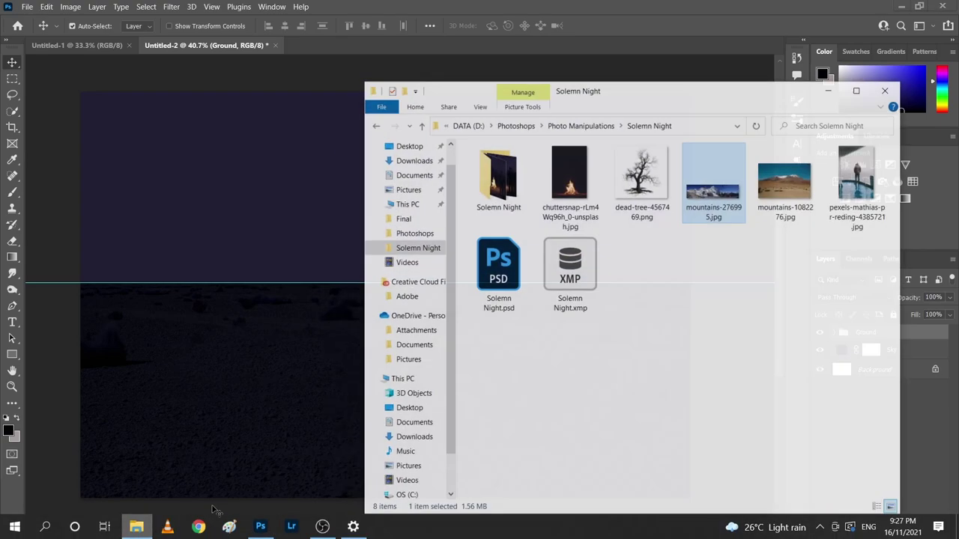
left_click_drag(721, 193, 320, 42)
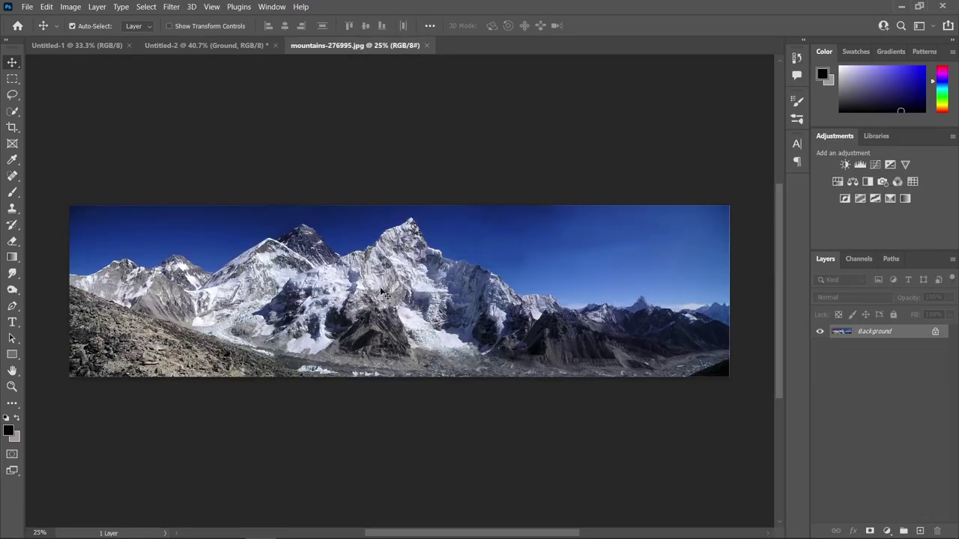
key("ctrl+0")
scroll(356, 292, "down", 1)
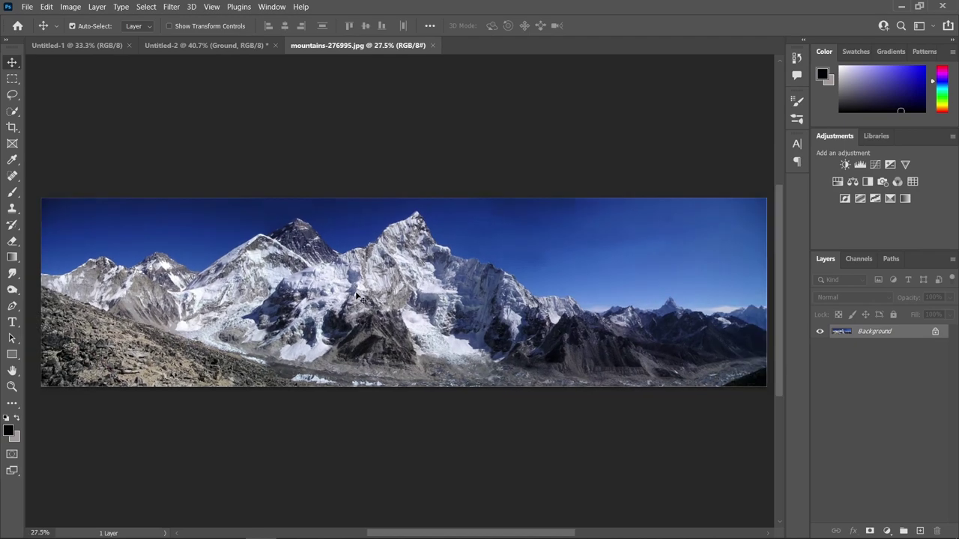
Select the whole mountain range and its foreground, excluding the blue sky, with the Quick Selection tool.
left_click(12, 111)
left_click(75, 119)
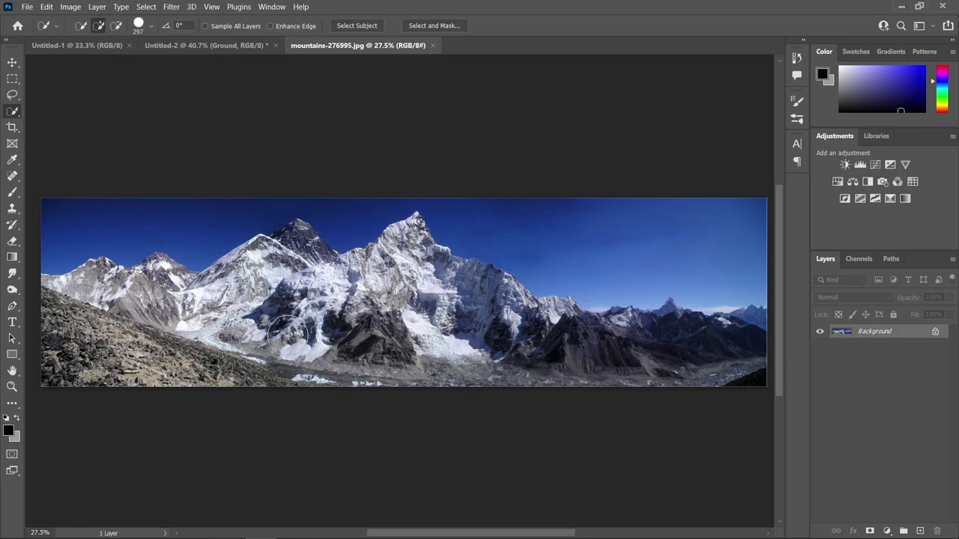
left_click_drag(298, 332, 292, 333)
scroll(79, 310, "up", 2)
mouse_move(79, 306)
left_mouse_down()
mouse_move(180, 274)
mouse_move(494, 307)
mouse_move(165, 360)
left_mouse_up()
scroll(120, 310, "down", 2)
key("bracketleft")
scroll(176, 386, "down", 1)
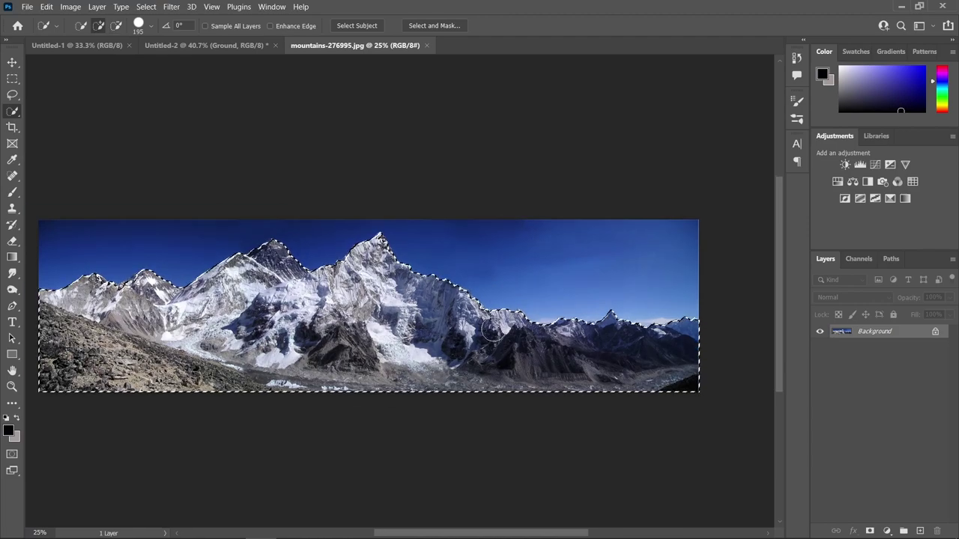
Copy the selected mountains to a new layer and convert that layer to a smart object.
key("v")
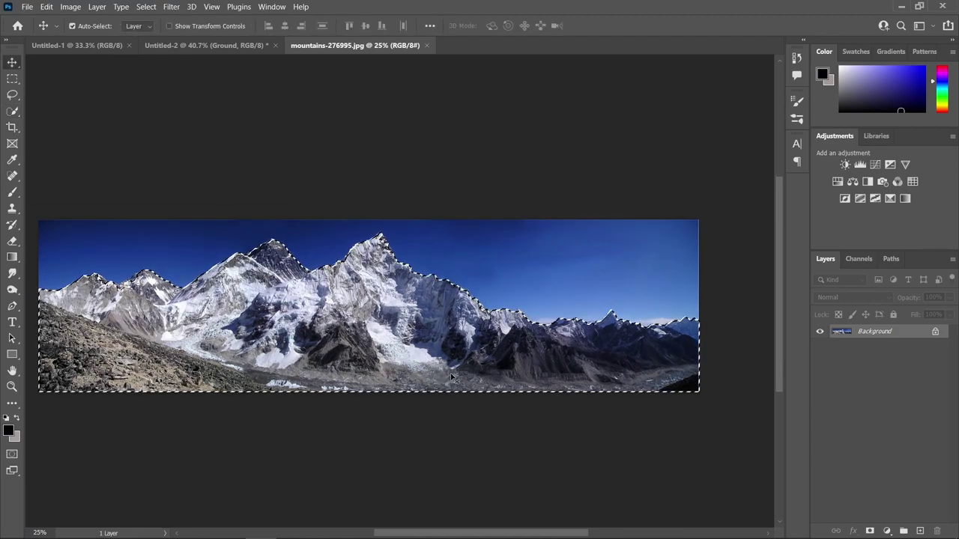
key("ctrl+j")
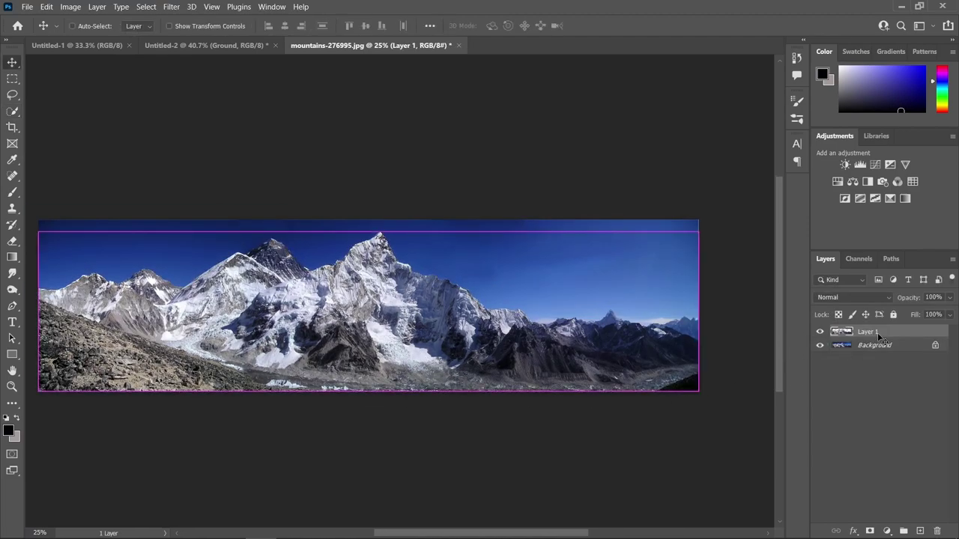
right_click(878, 335)
left_click(801, 186)
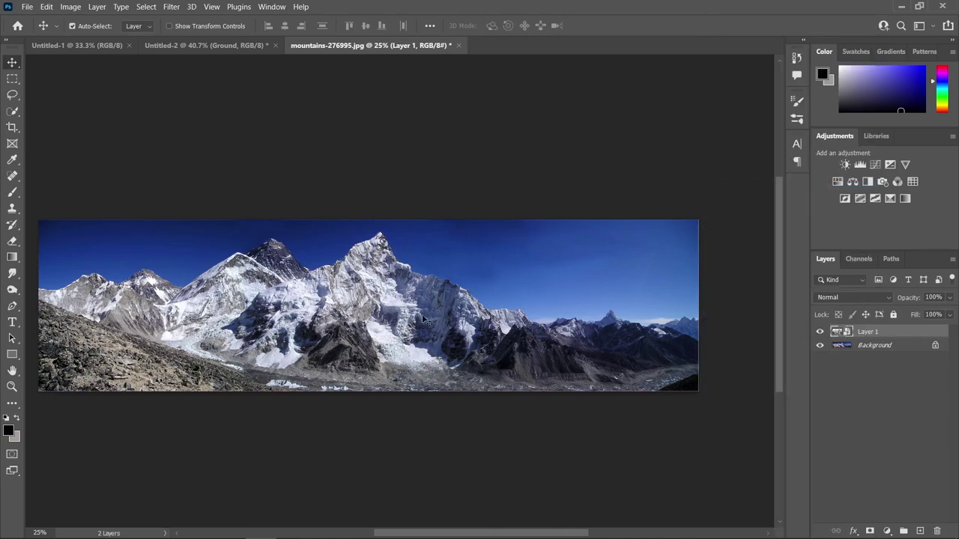
Bring the mountain layer into the Untitled-2 composition and place it between the Ground group and the Sky layer.
left_click_drag(382, 356, 344, 195)
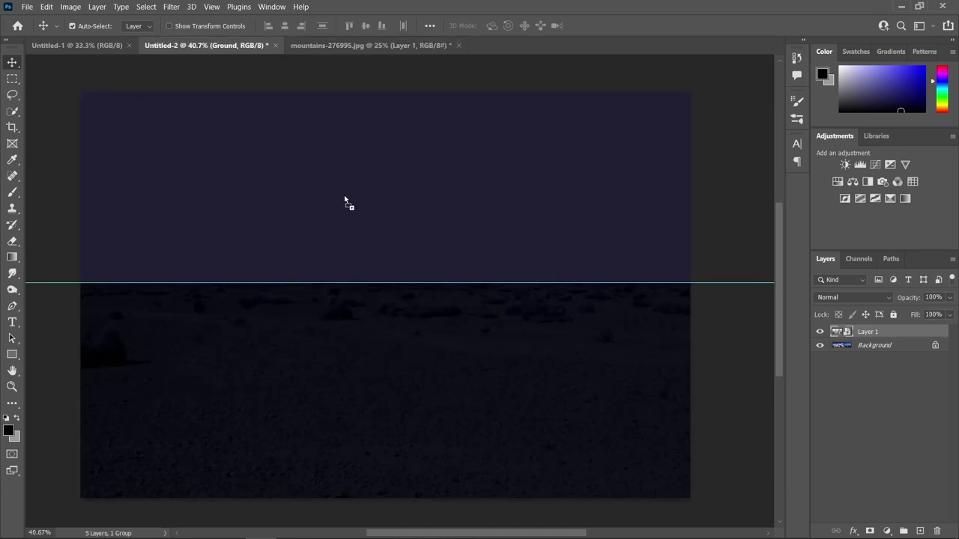
left_click_drag(356, 233, 377, 232)
scroll(384, 231, "down", 1)
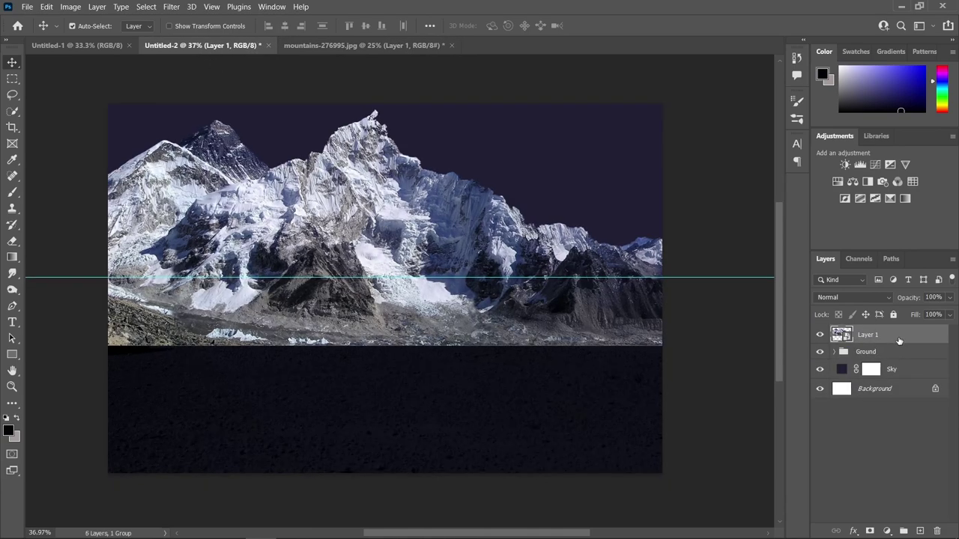
left_click_drag(900, 339, 914, 367)
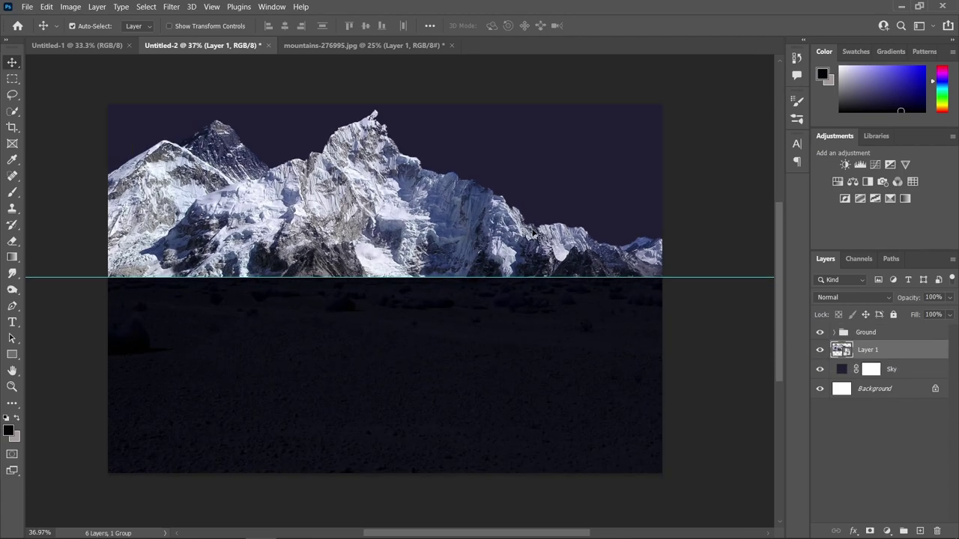
Scale the mountain layer to about 77% and position it so its base sits behind the ground, aligned to the canvas's right edge.
key("ctrl+t")
left_click_drag(357, 110, 358, 181)
left_click_drag(356, 216, 302, 208)
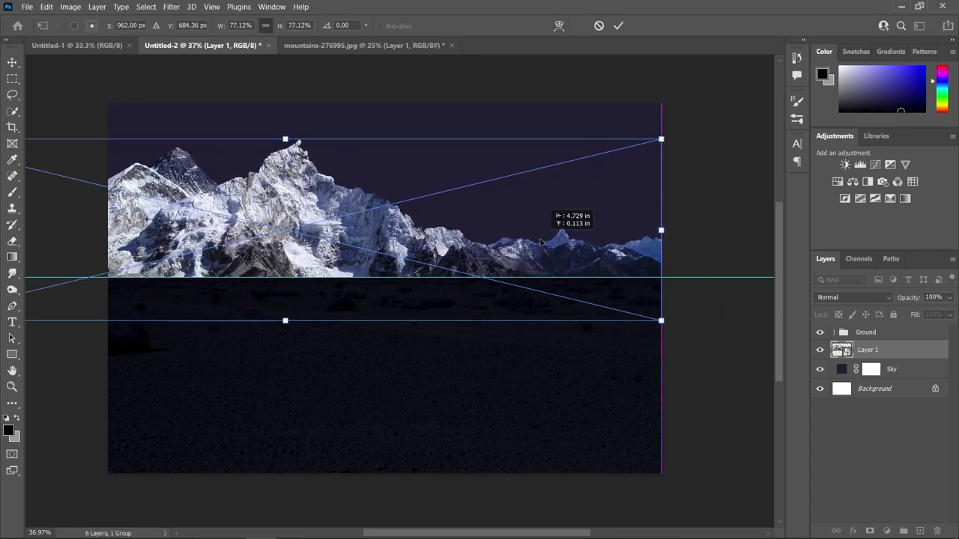
left_click_drag(541, 242, 541, 247)
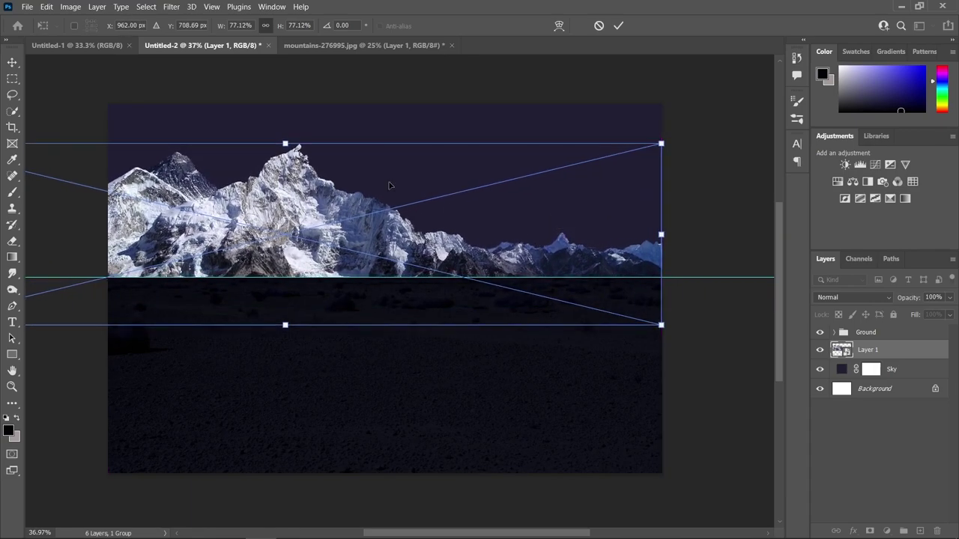
left_click(12, 63)
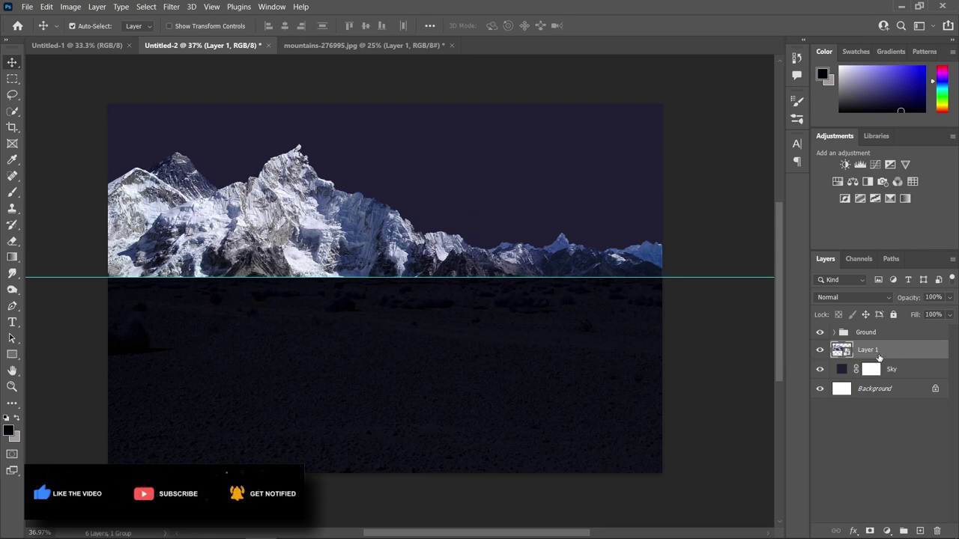
Add a black Solid Color fill layer above the mountain layer and clip it to the mountains.
left_click(887, 531)
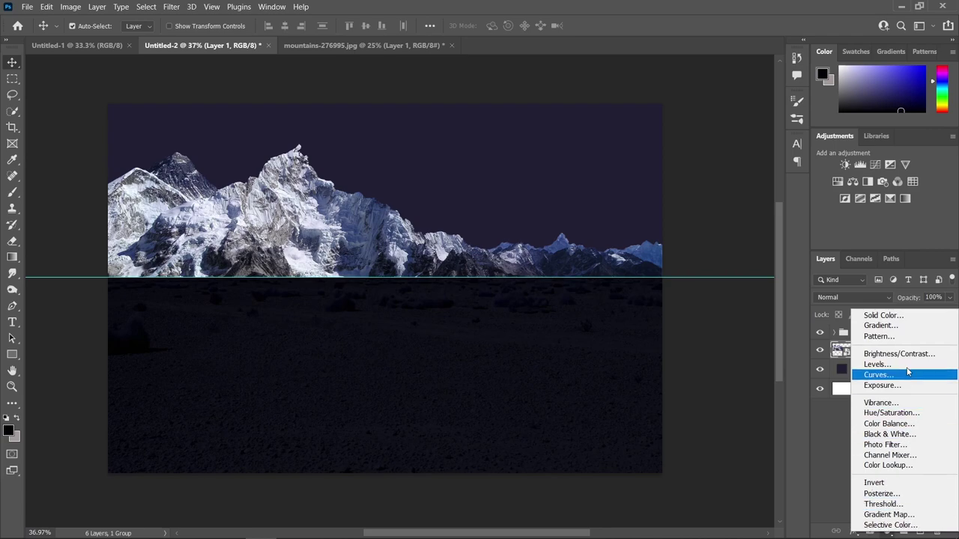
left_click(907, 315)
left_click_drag(609, 414, 552, 432)
left_click(858, 260)
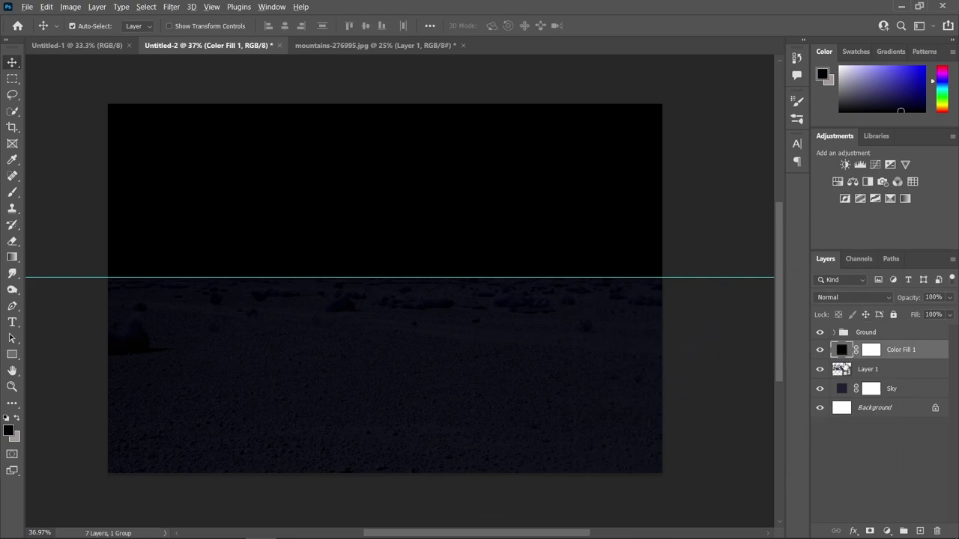
left_click(846, 359, "alt")
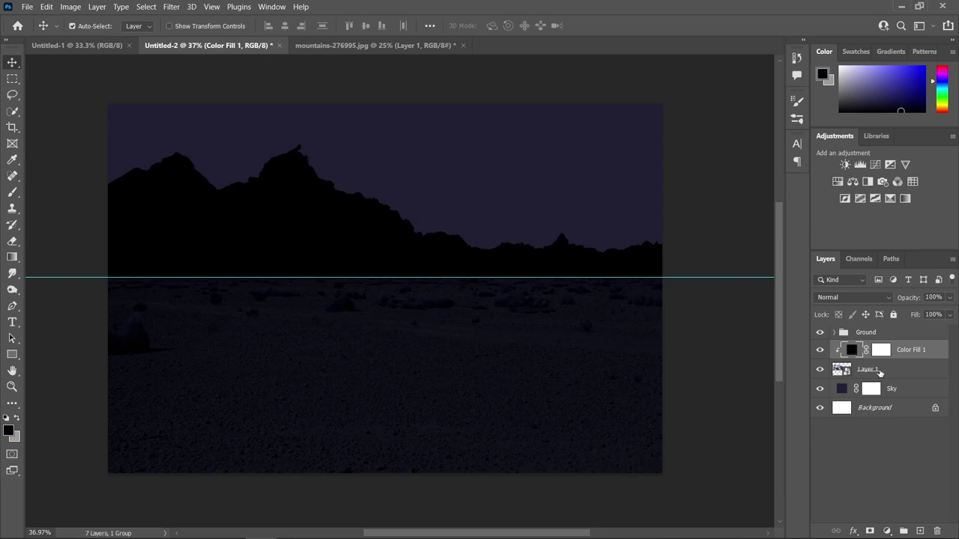
Reduce the opacity of the mountain layer, Layer 1, to 50%.
left_click(882, 373)
left_click(950, 298)
left_click_drag(951, 315, 943, 315)
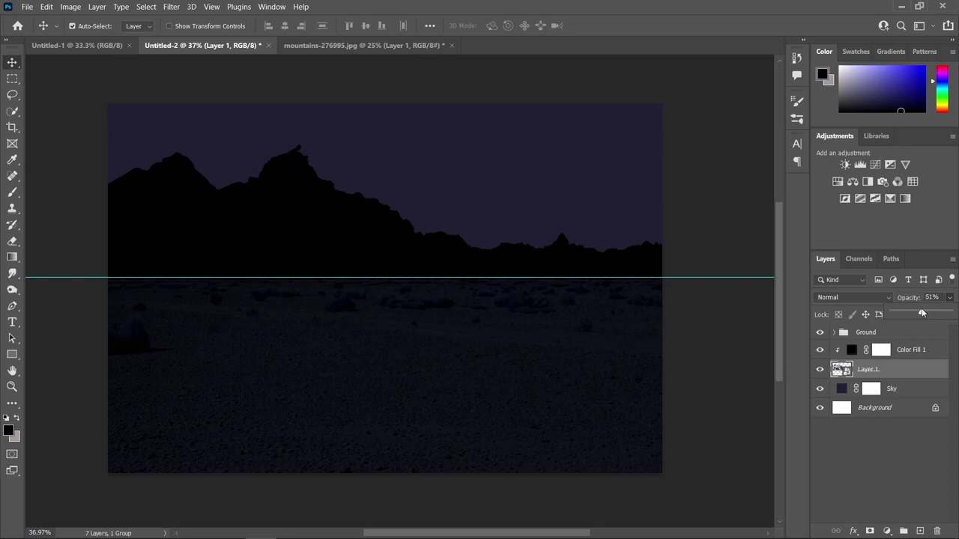
left_click_drag(921, 312, 920, 313)
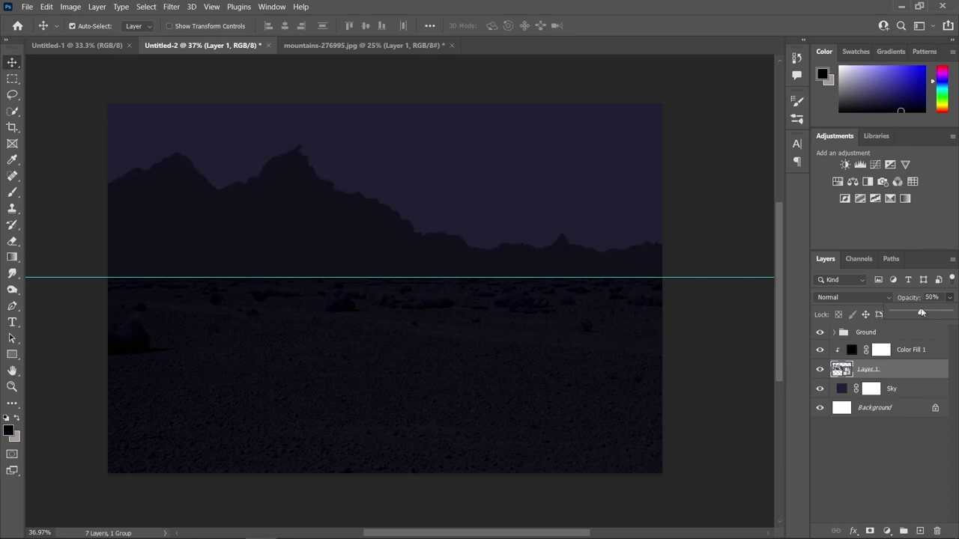
left_click(744, 327)
scroll(526, 257, "down", 1)
scroll(438, 236, "up", 1)
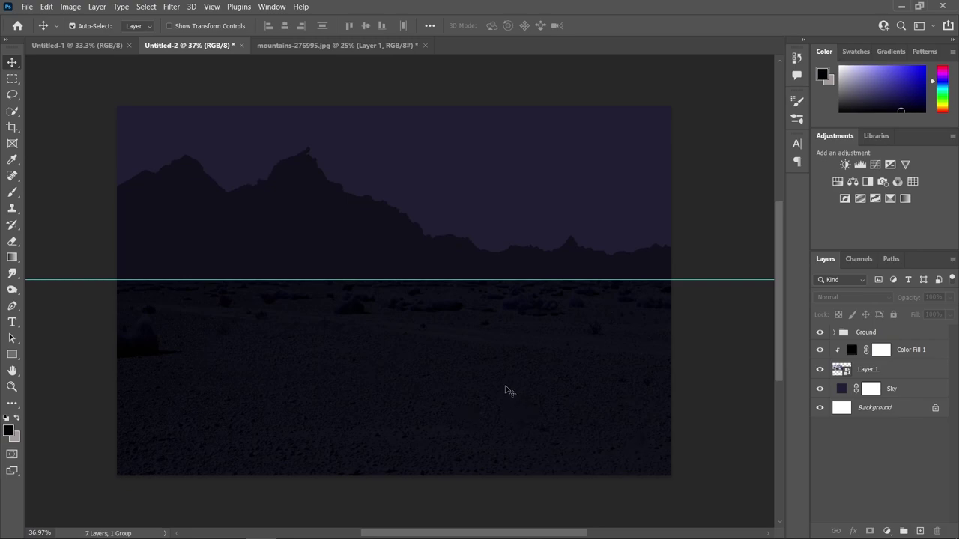
Duplicate the mountain layer together with its clipped Color Fill 1 layer.
left_click(913, 370)
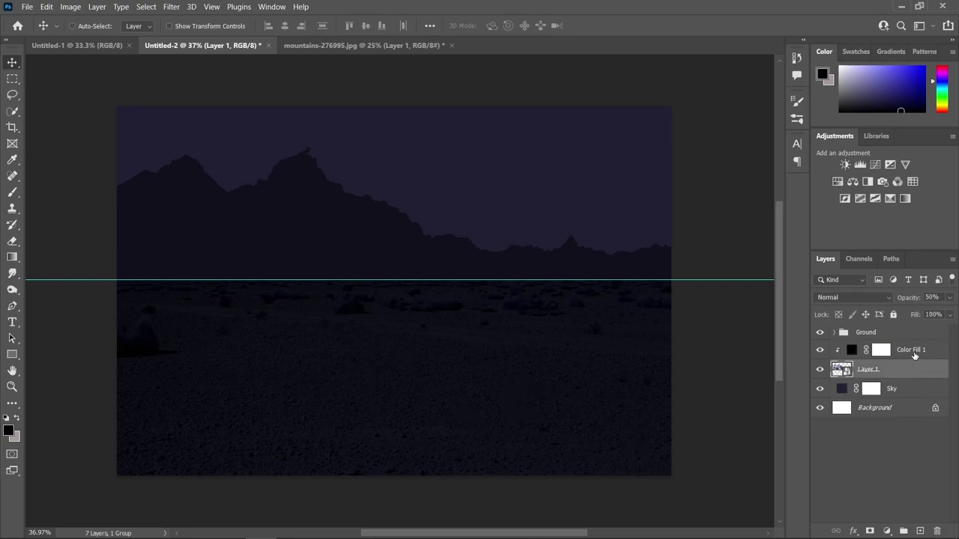
left_click(913, 353, "shift")
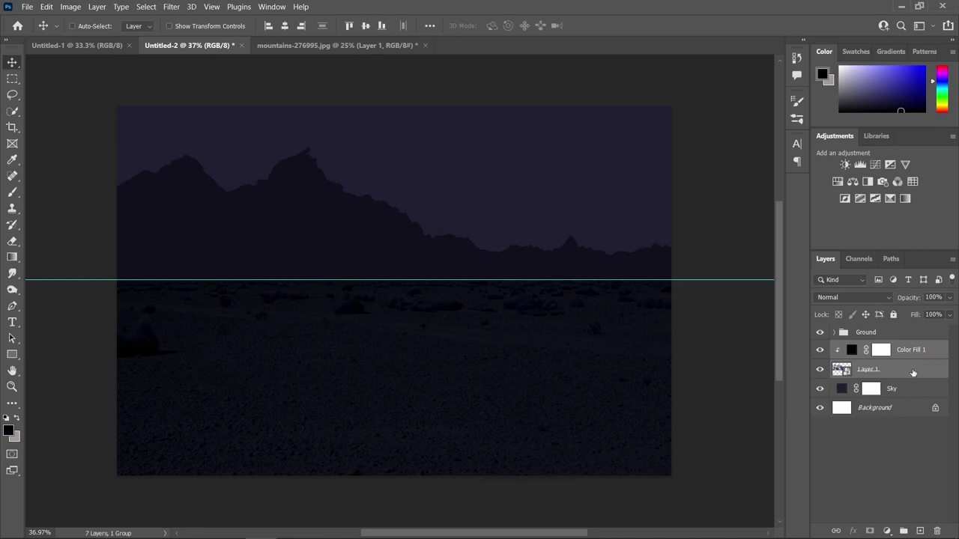
key("ctrl+j")
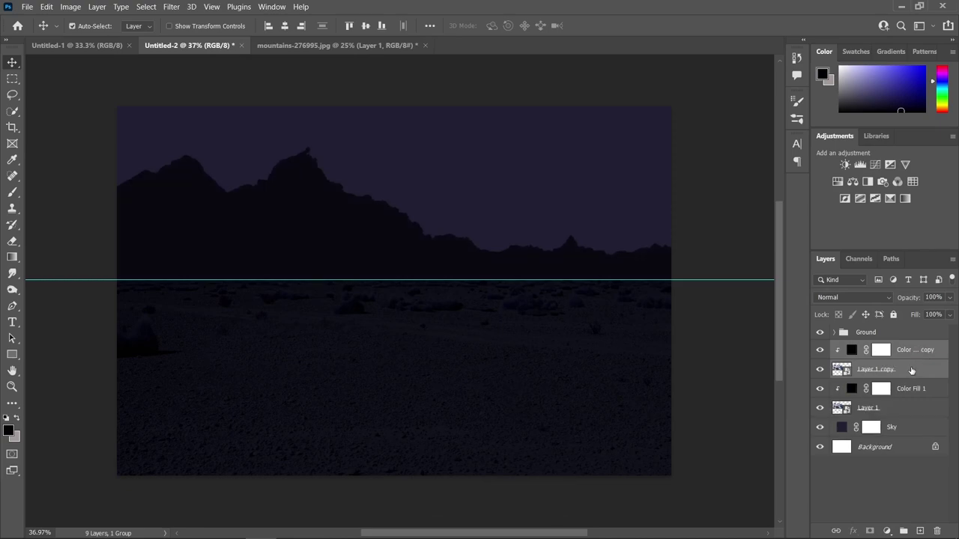
Flip the duplicated mountains horizontally and move them right and slightly down.
key("ctrl+t")
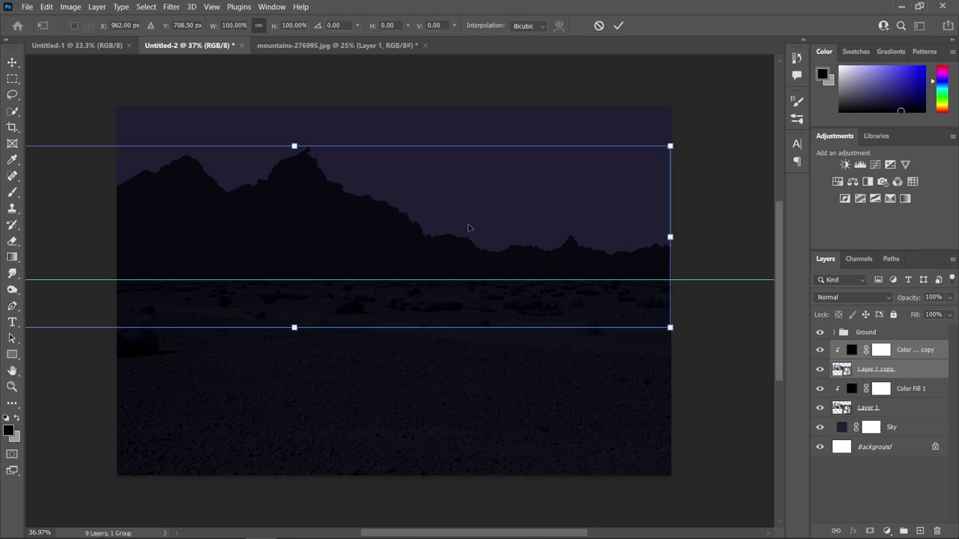
right_click(385, 214)
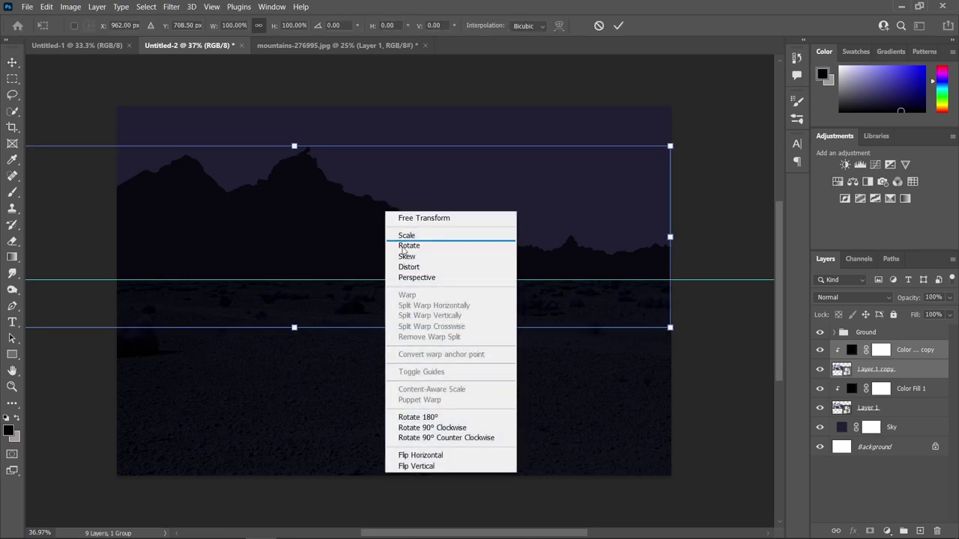
left_click(439, 456)
left_click_drag(378, 217, 582, 232)
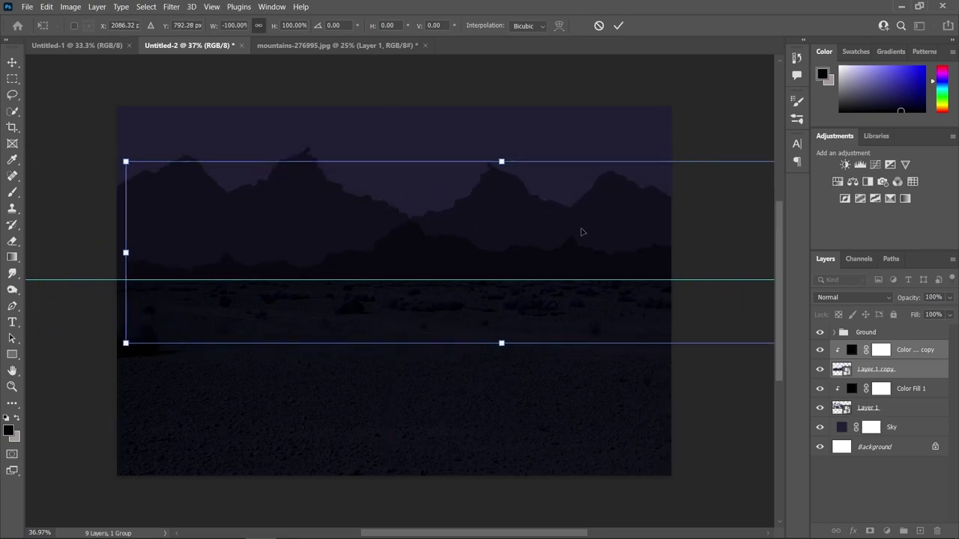
Flip the duplicated mountains horizontally again and move them farther right, so they rise behind the low end of the original range.
right_click(585, 232)
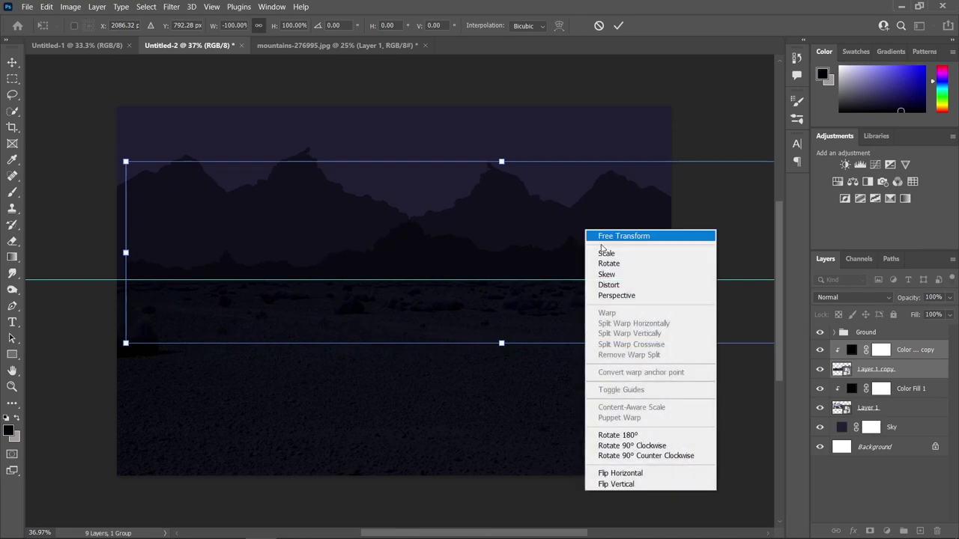
left_click(608, 474)
left_click_drag(429, 177, 655, 221)
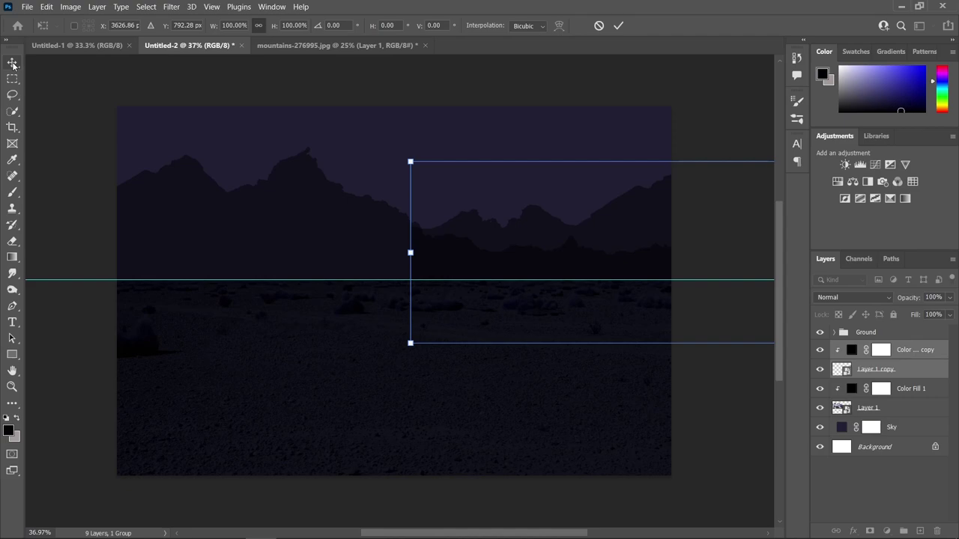
key("Return")
Examine the area where the duplicated mountains overlap the original range.
scroll(487, 269, "up", 2)
scroll(484, 268, "down", 1)
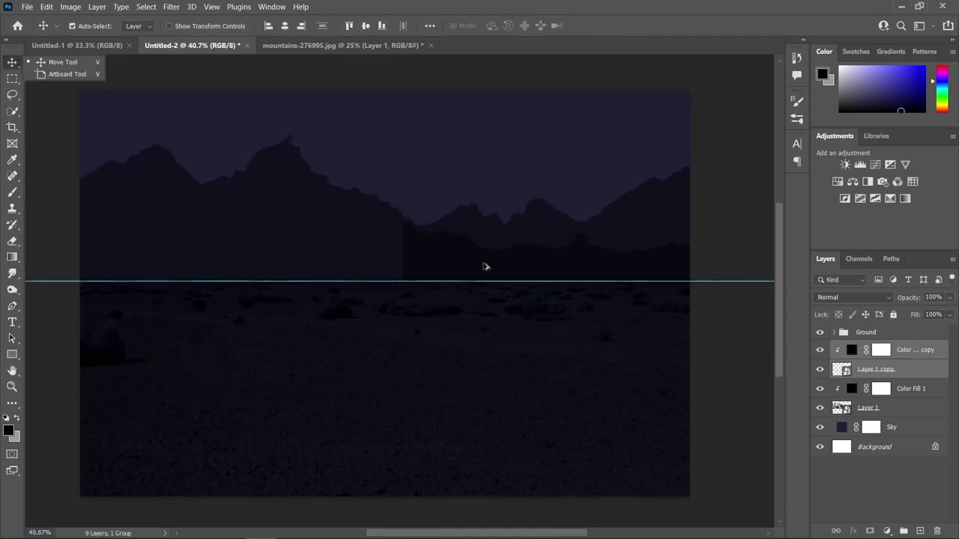
scroll(438, 260, "up", 1)
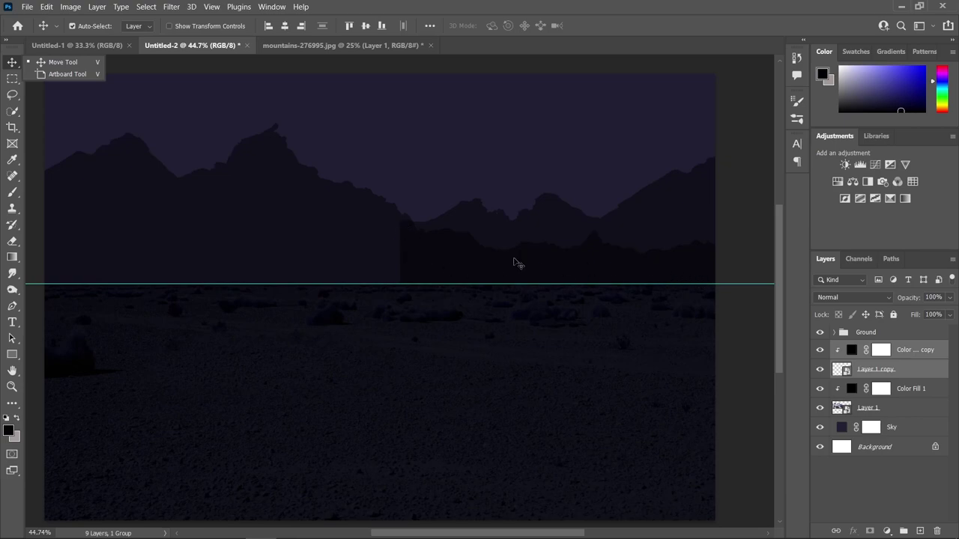
left_click_drag(556, 263, 520, 265)
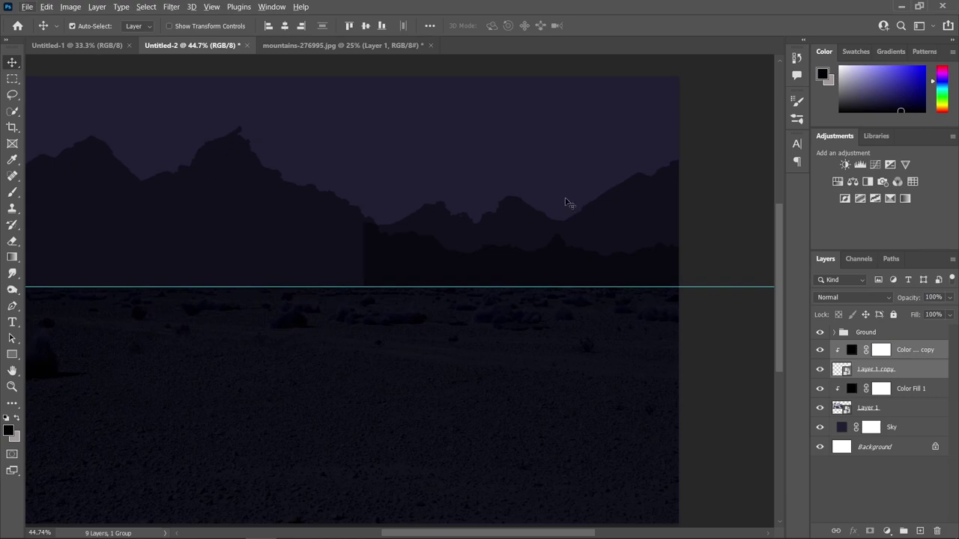
scroll(596, 226, "up", 1)
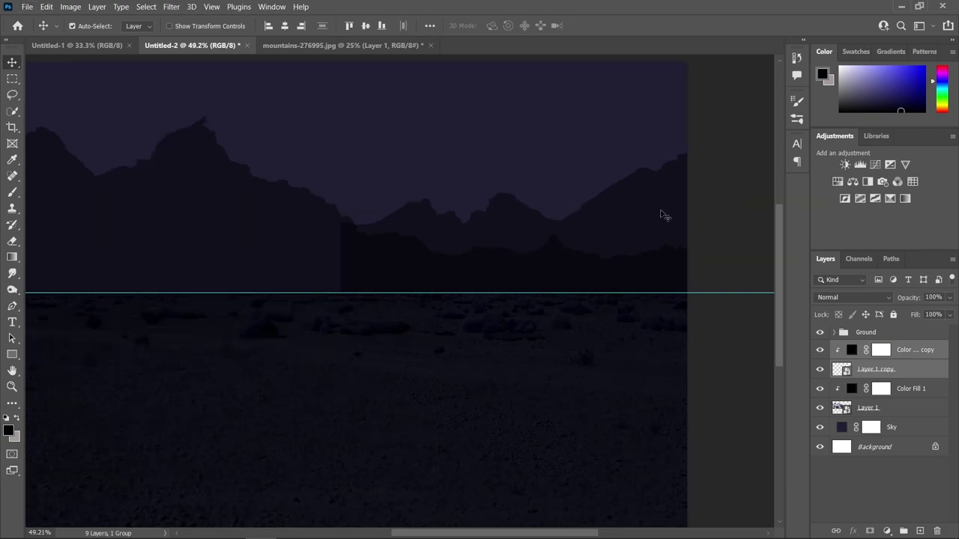
scroll(623, 213, "down", 1)
scroll(472, 247, "down", 1)
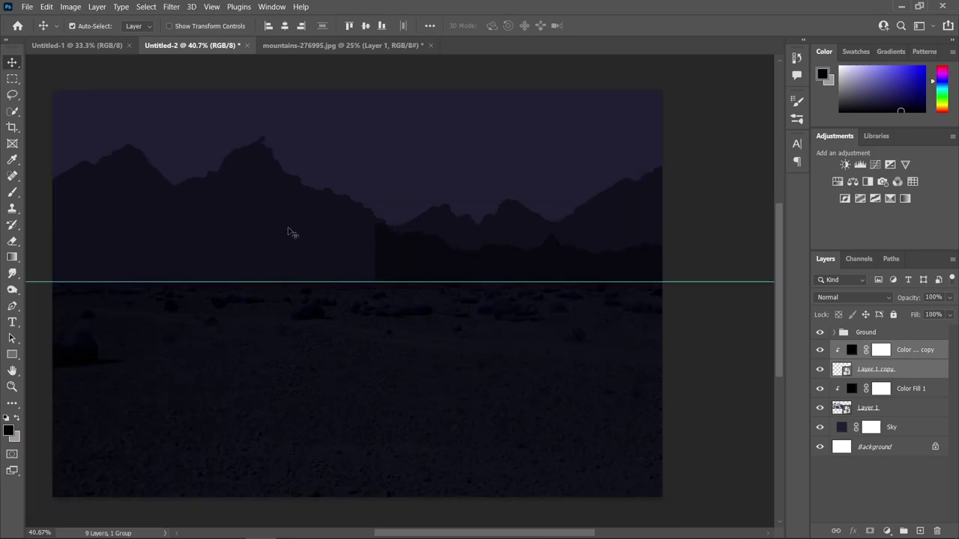
Mask Layer 1 copy with the inverted outline of Layer 1 so the duplicated mountains are hidden where they overlap the originals.
left_click(835, 385)
left_click(882, 414)
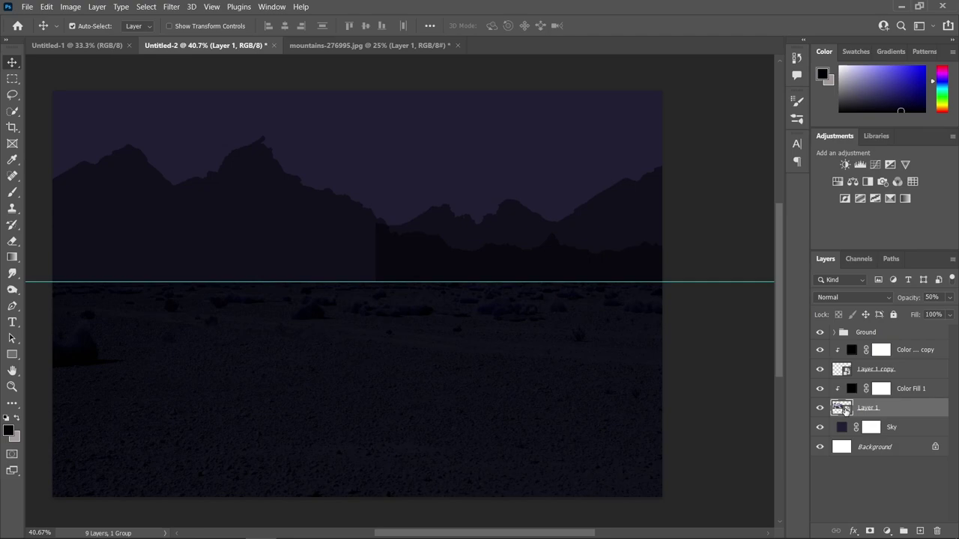
key("ctrl")
left_click(842, 407, "ctrl")
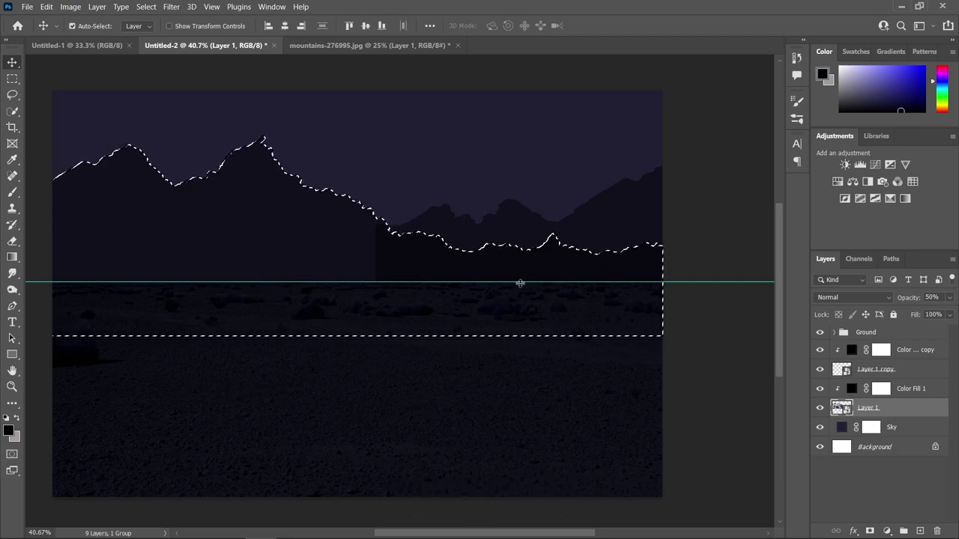
left_click(878, 370)
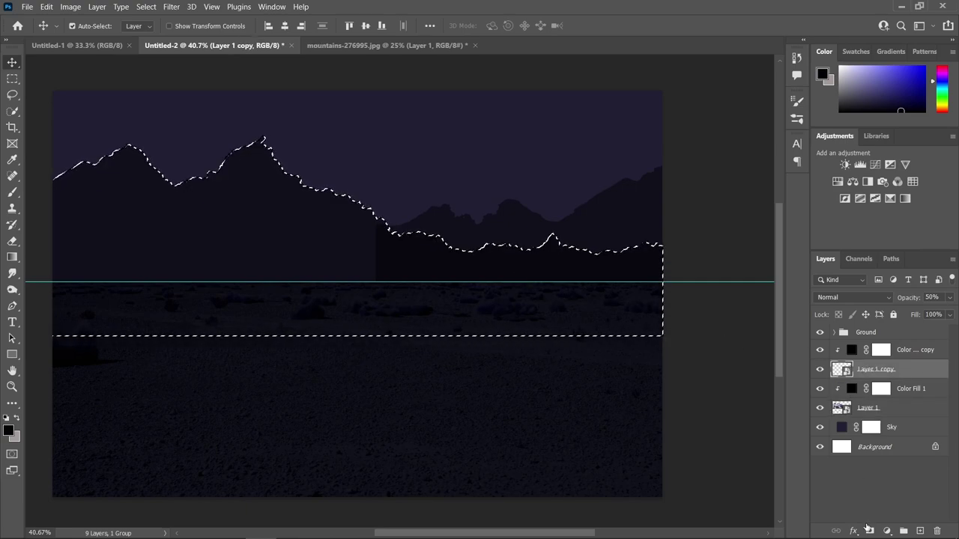
left_click(870, 530)
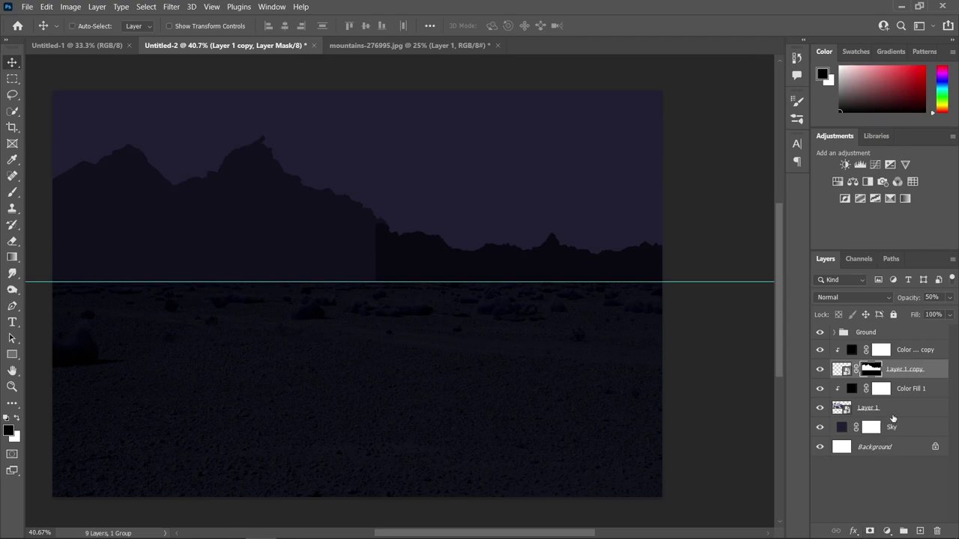
key("ctrl+i")
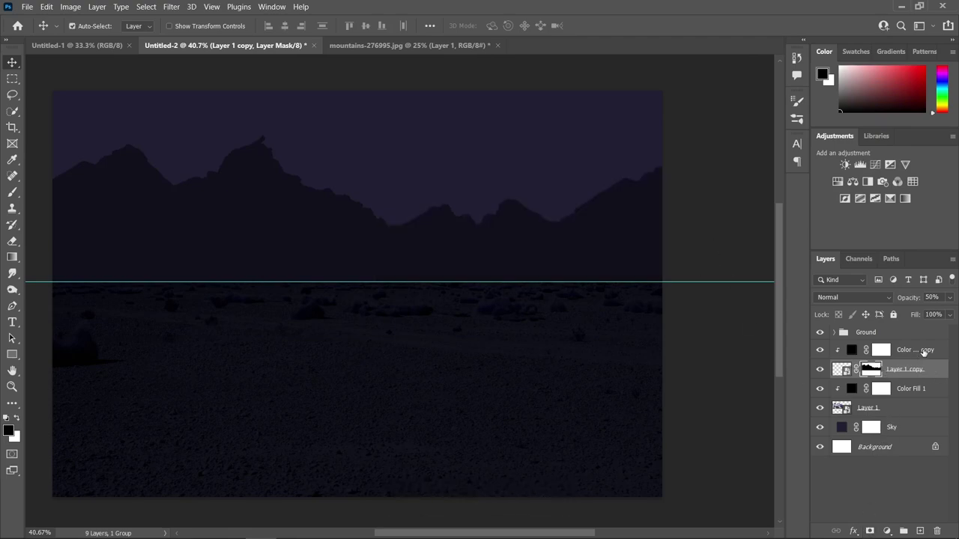
Reduce the opacity of Layer 1 copy to 20%.
left_click(949, 298)
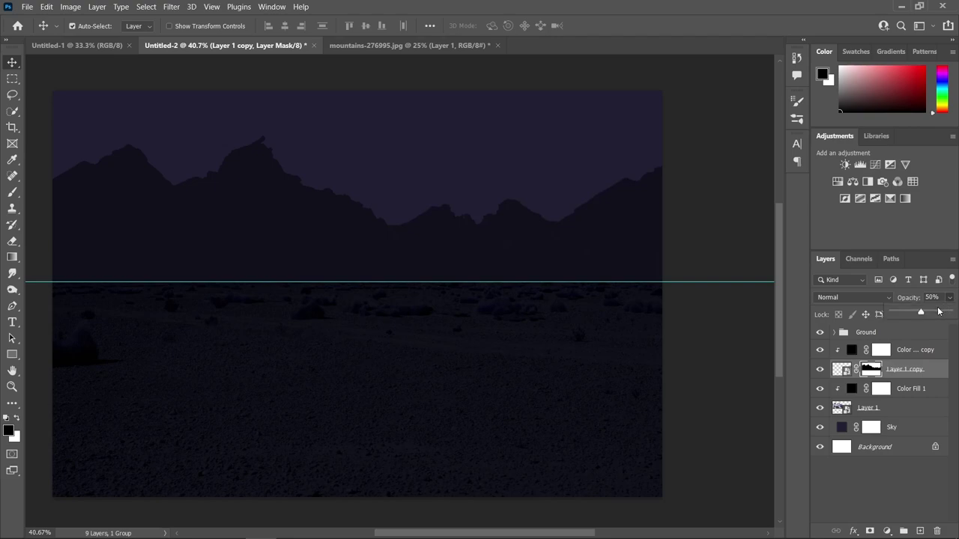
left_click_drag(904, 314, 903, 314)
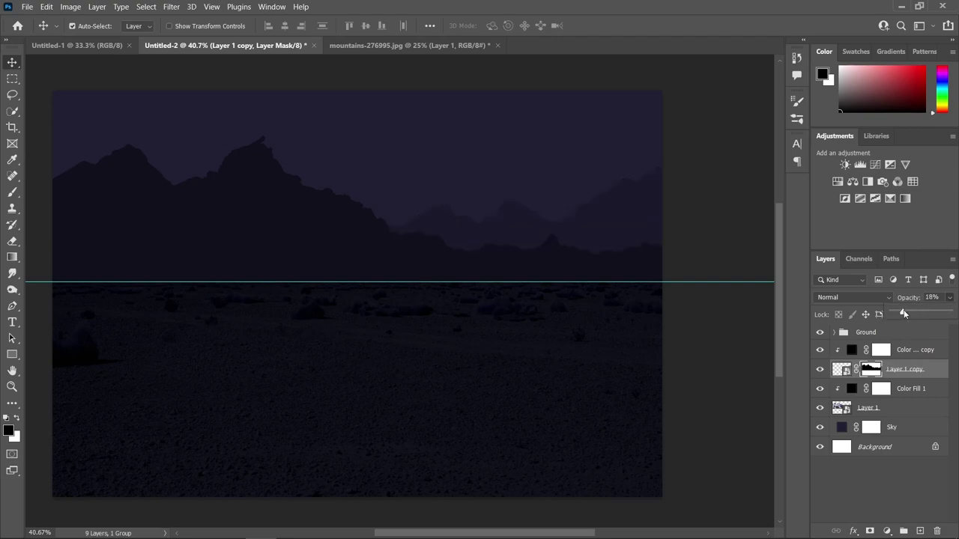
scroll(458, 219, "down", 1)
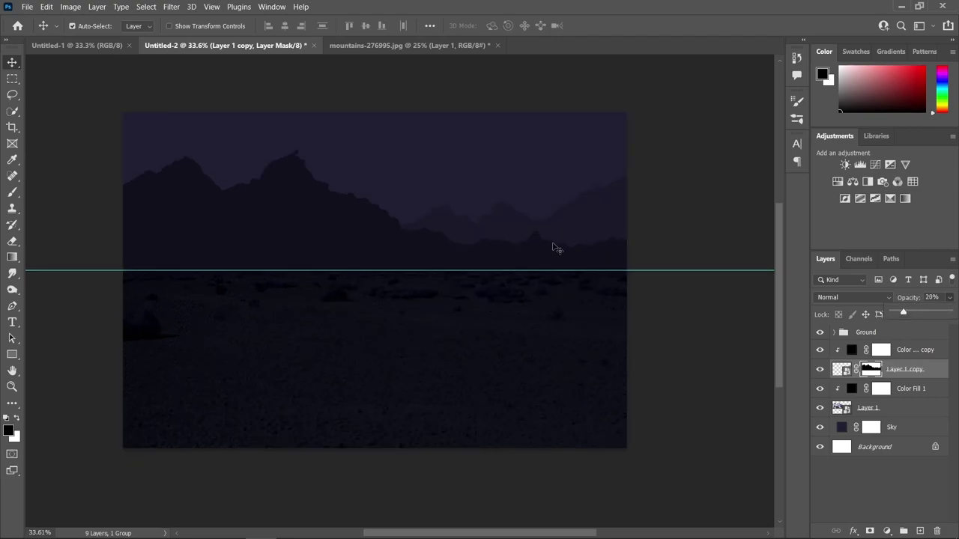
scroll(569, 216, "up", 1)
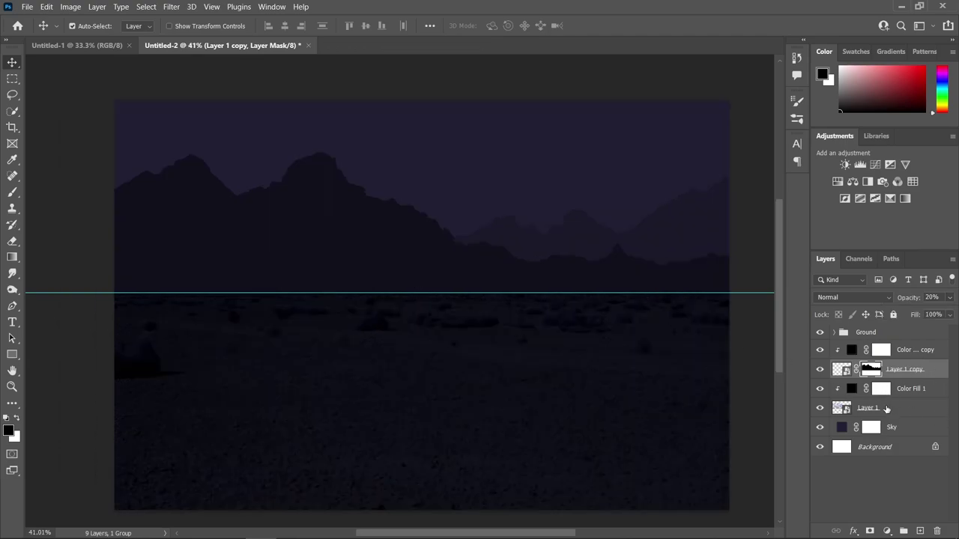
Group both mountain layers with their clipped color fills and name the group Mountains.
left_click(888, 412)
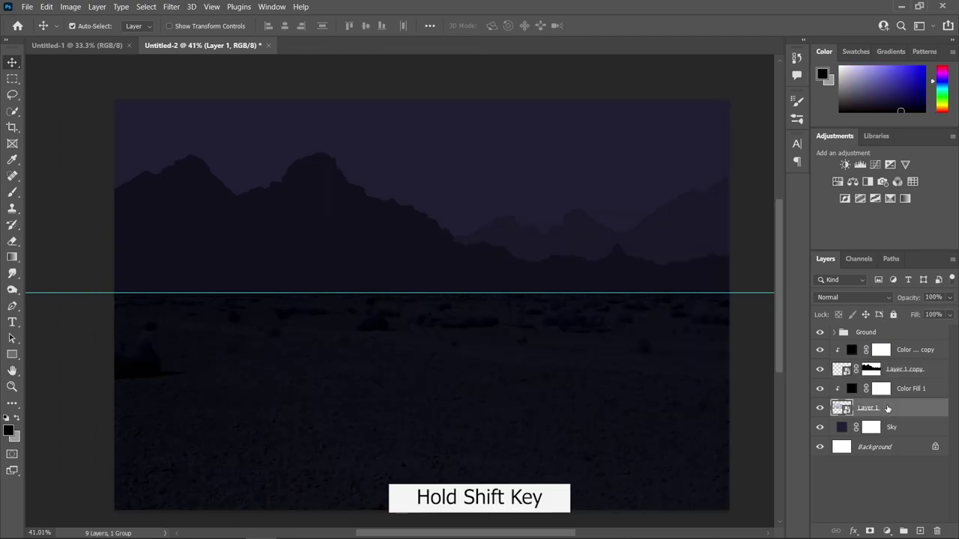
left_click(914, 342, "shift")
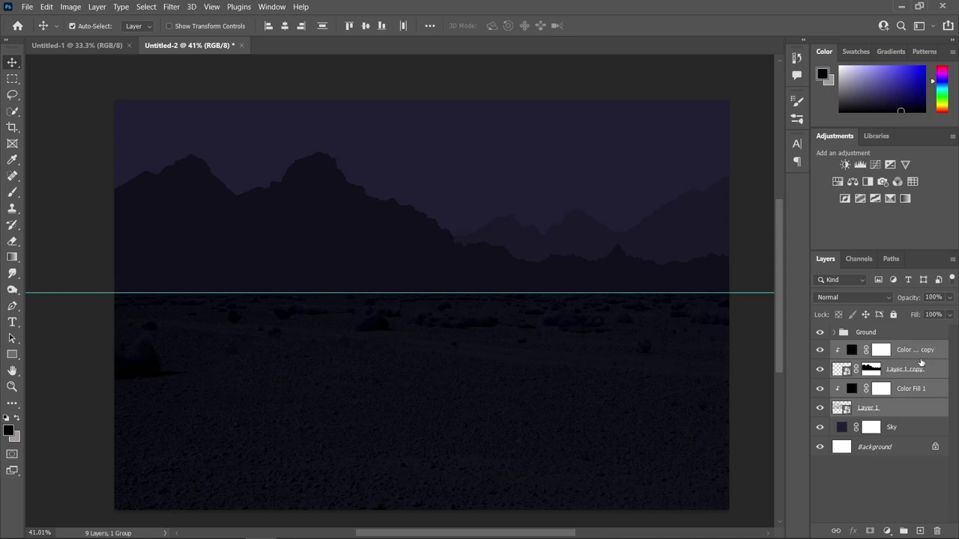
key("ctrl+g")
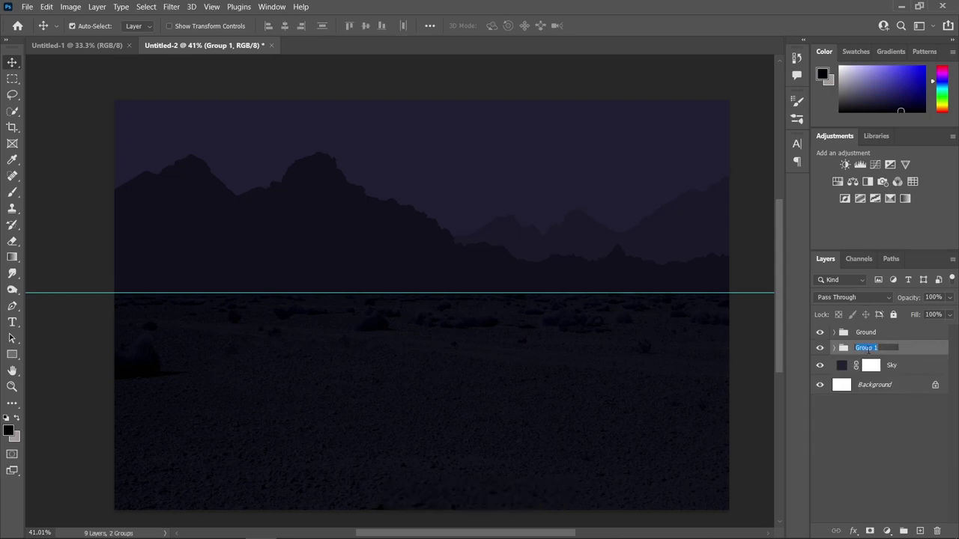
type("Mountains")
key("Return")
Duplicate the Mountains group and hide the original group.
key("ctrl+j")
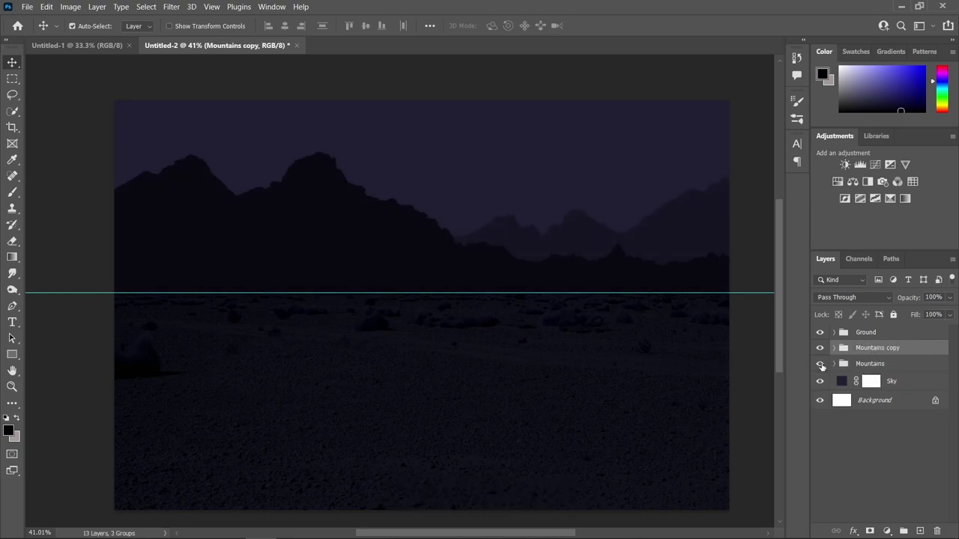
left_click(819, 367)
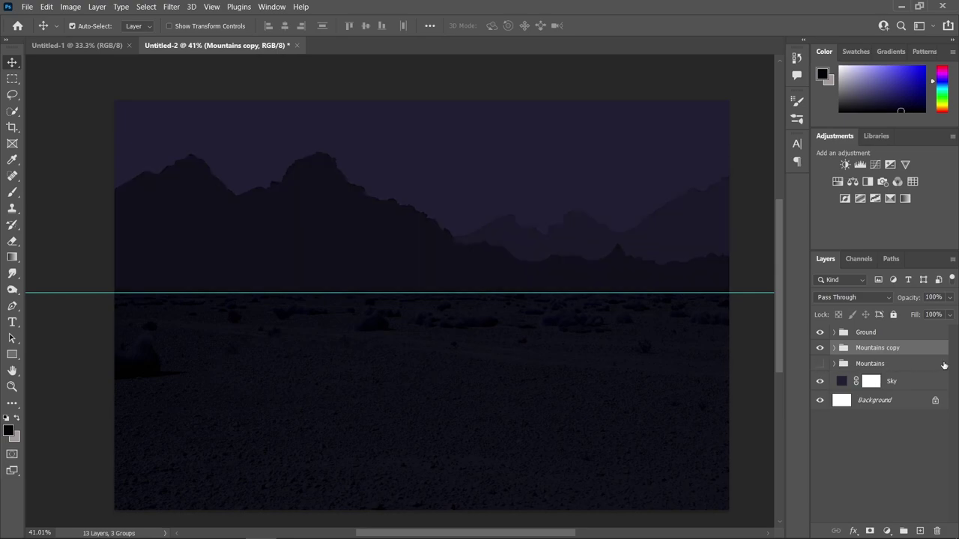
Convert the Mountains copy group to a smart object and apply a Gaussian Blur with a 5.0-pixel radius.
right_click(884, 352)
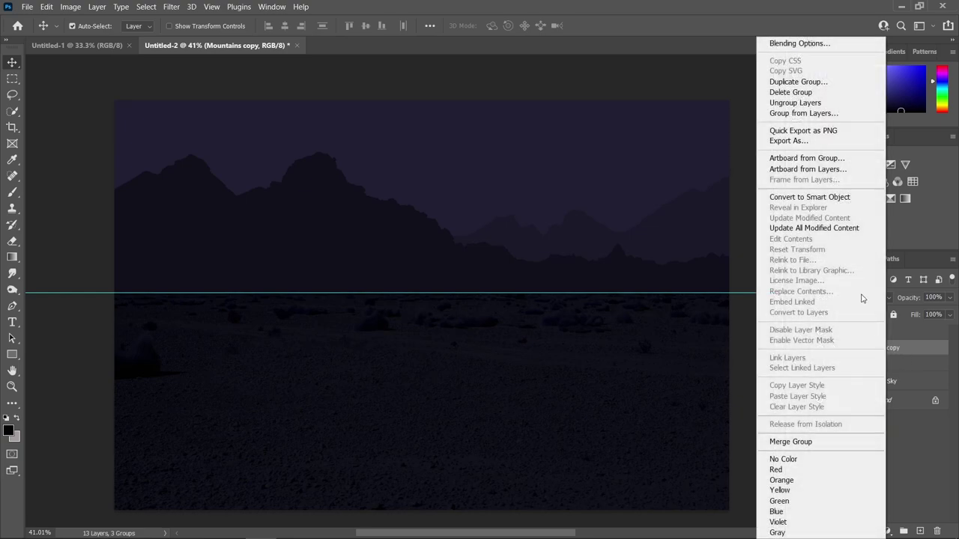
left_click(906, 384)
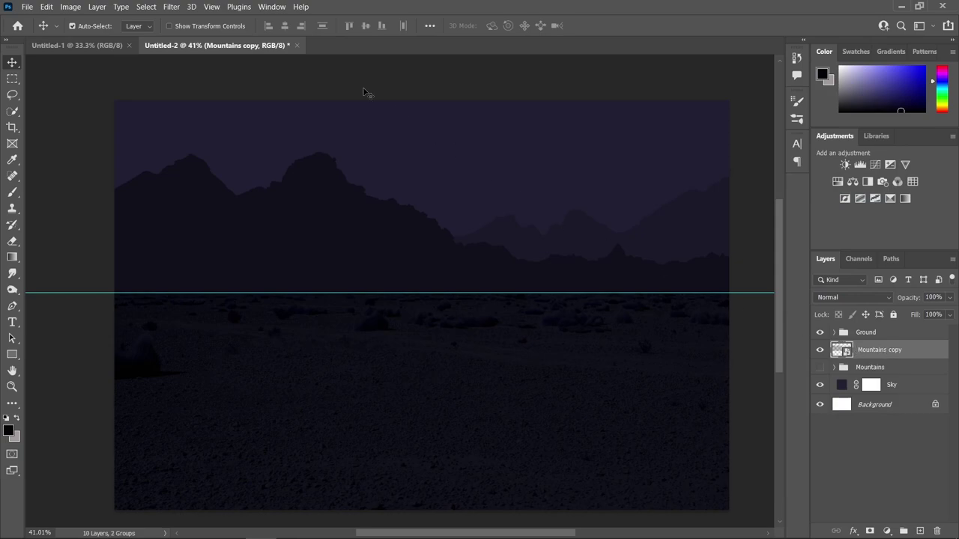
left_click(172, 7)
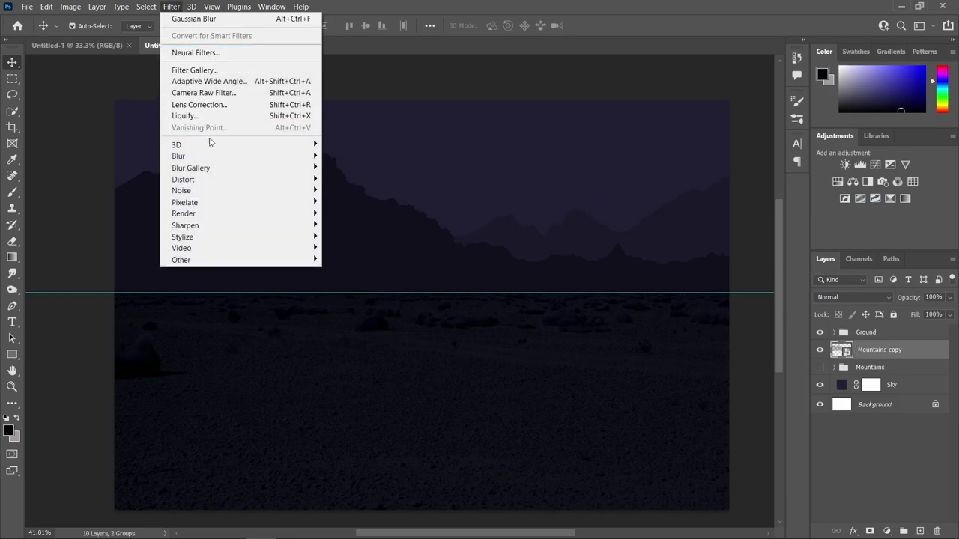
mouse_move(225, 155)
left_click(354, 202)
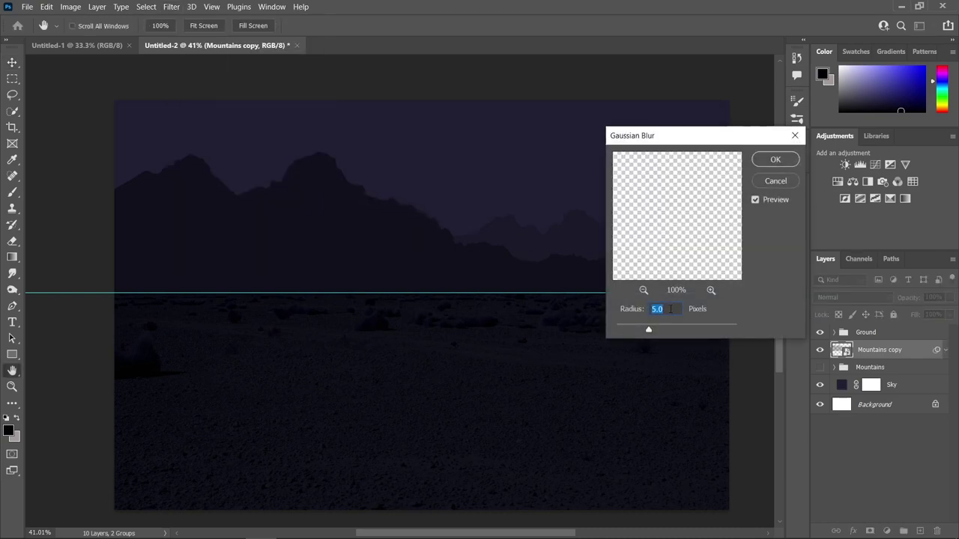
left_click(775, 160)
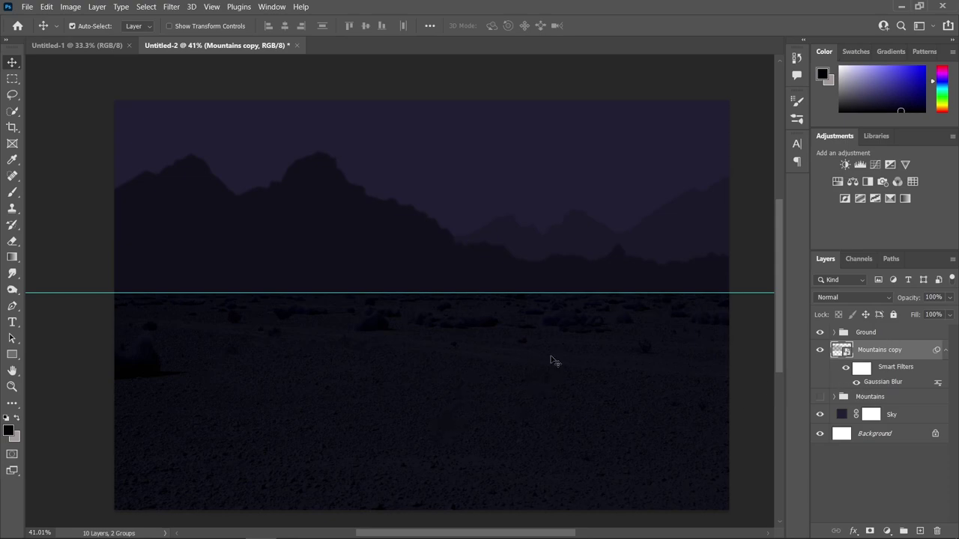
Place the campfire photo from the Stock Images folder above the Ground group and set its blend mode to Screen.
left_click(882, 334)
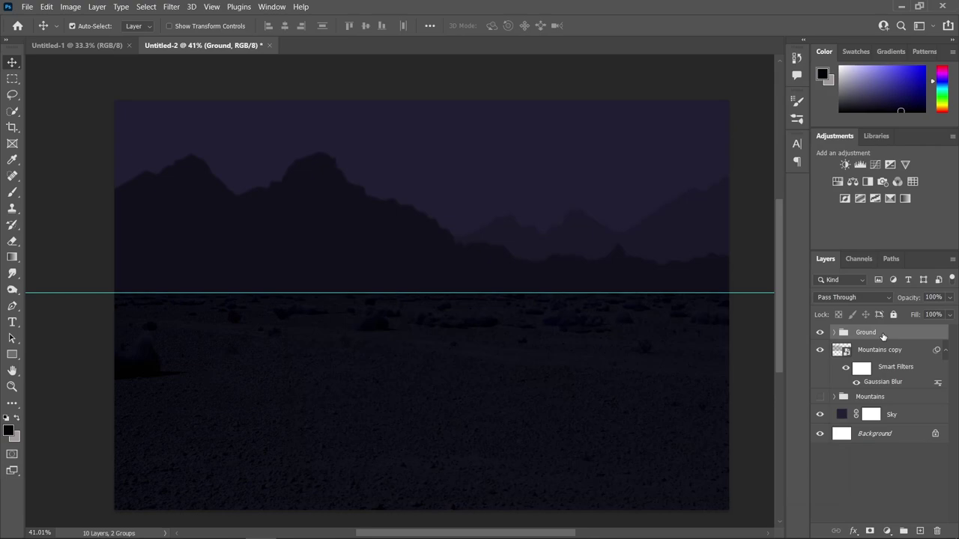
key("super+e")
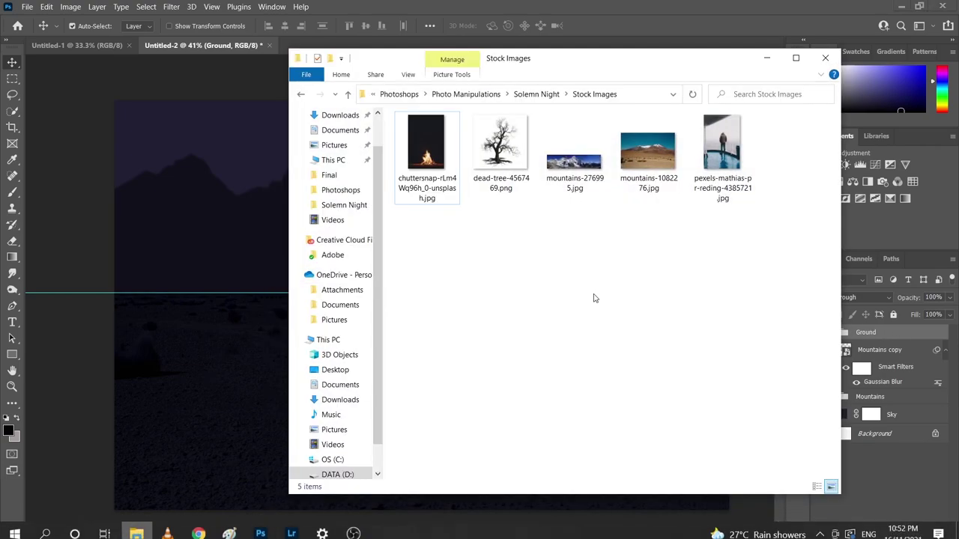
left_click(442, 158)
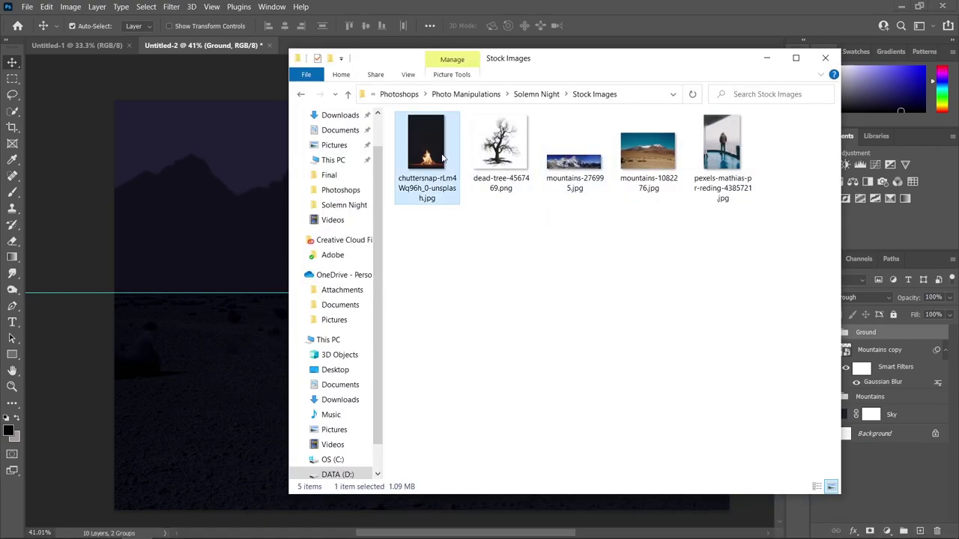
left_click_drag(442, 157, 262, 368)
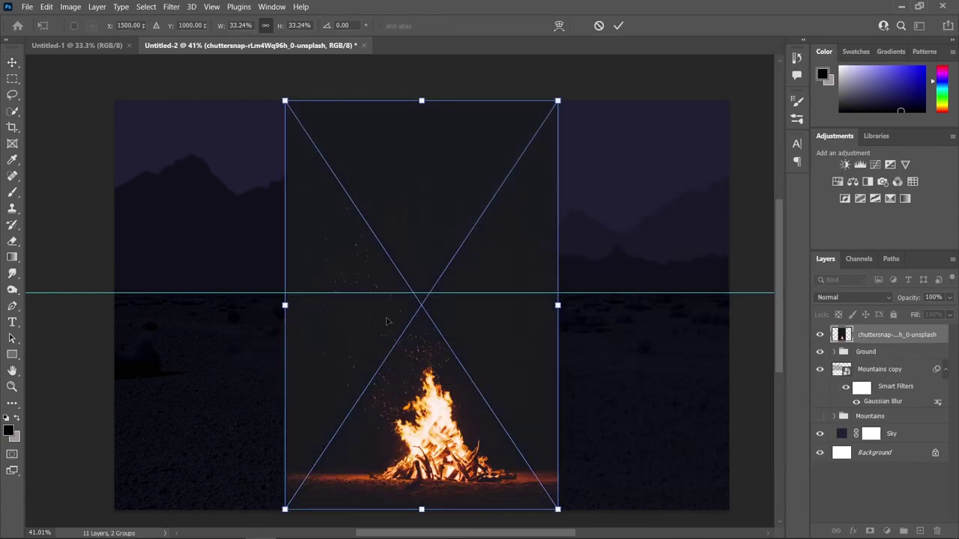
left_click(618, 25)
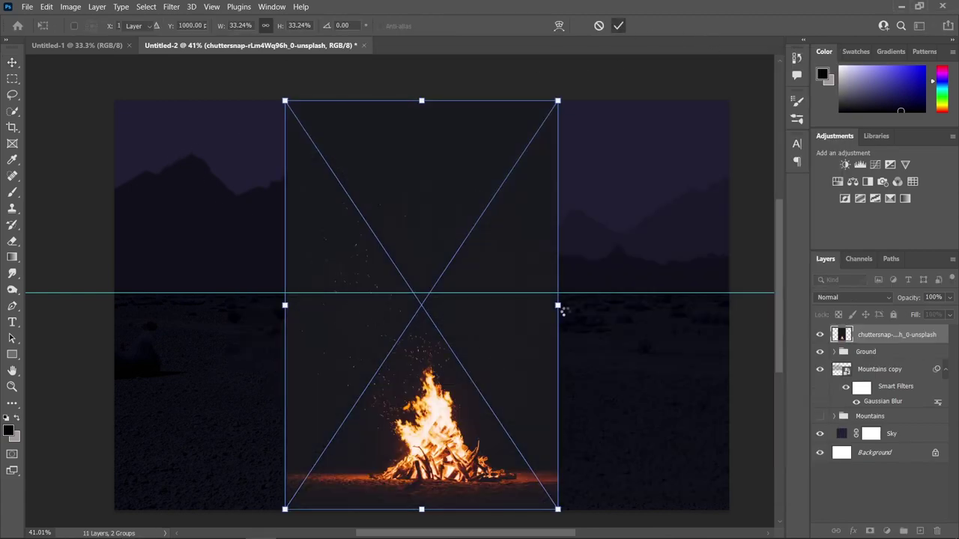
left_click(860, 296)
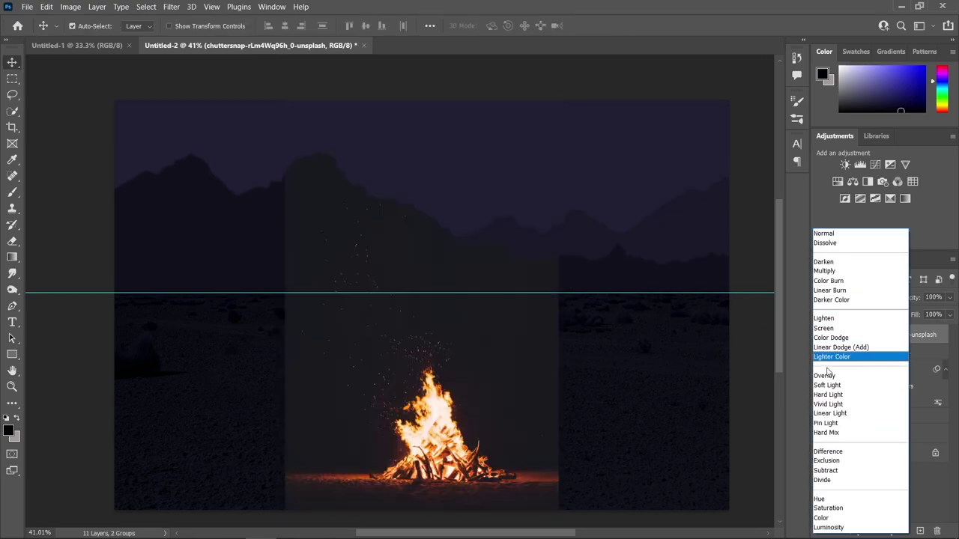
left_click(839, 329)
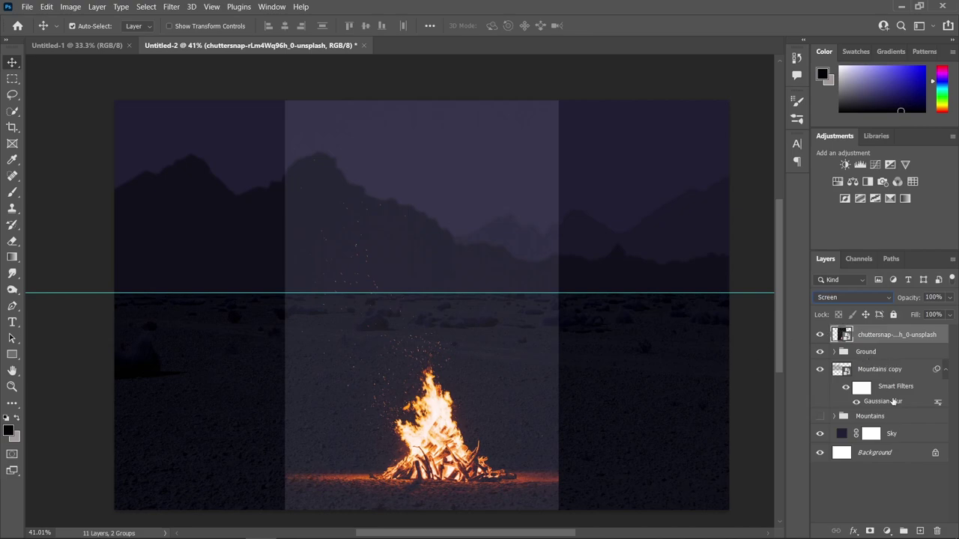
Add a Levels adjustment clipped to the campfire layer, with midtones at 0.32 and the white input level at 198.
left_click(886, 531)
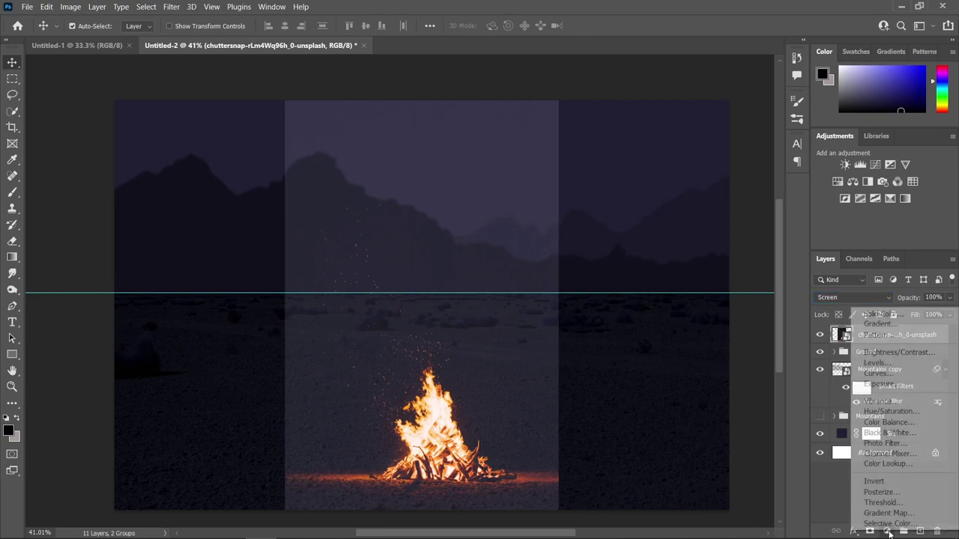
left_click(876, 362)
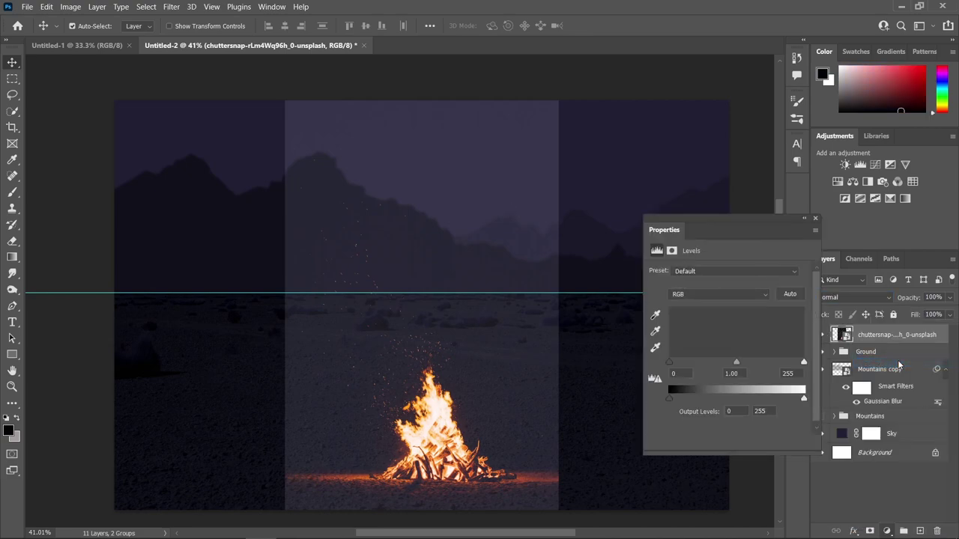
left_click(725, 443)
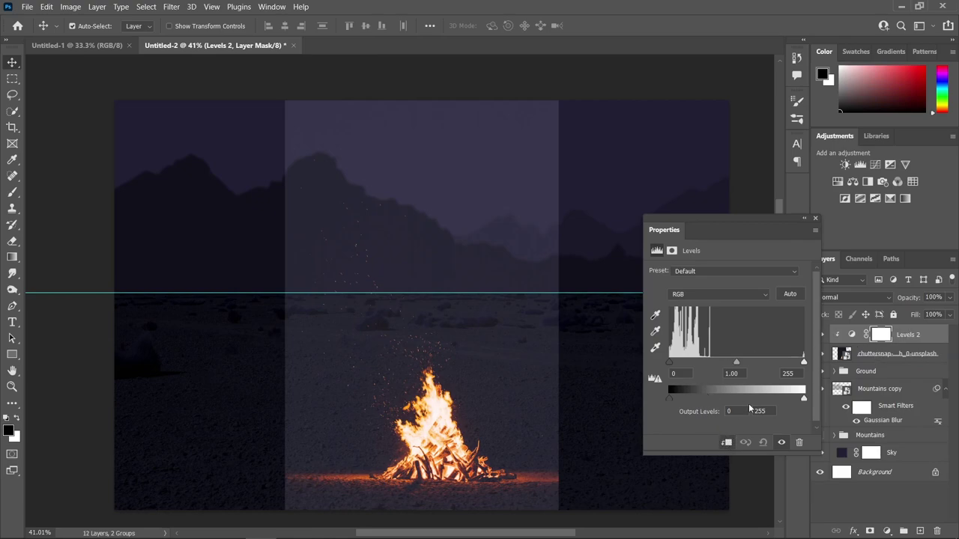
left_click_drag(737, 367, 768, 366)
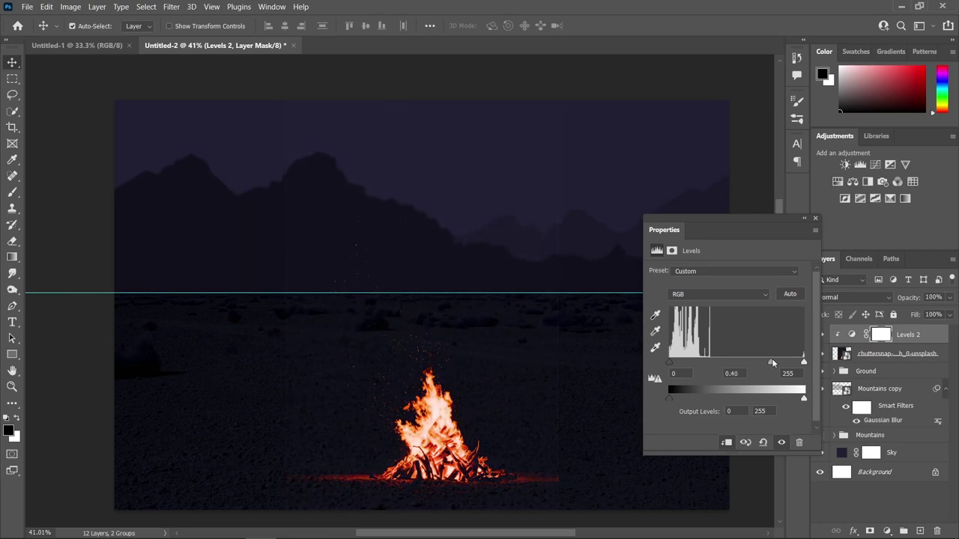
left_click_drag(773, 364, 777, 366)
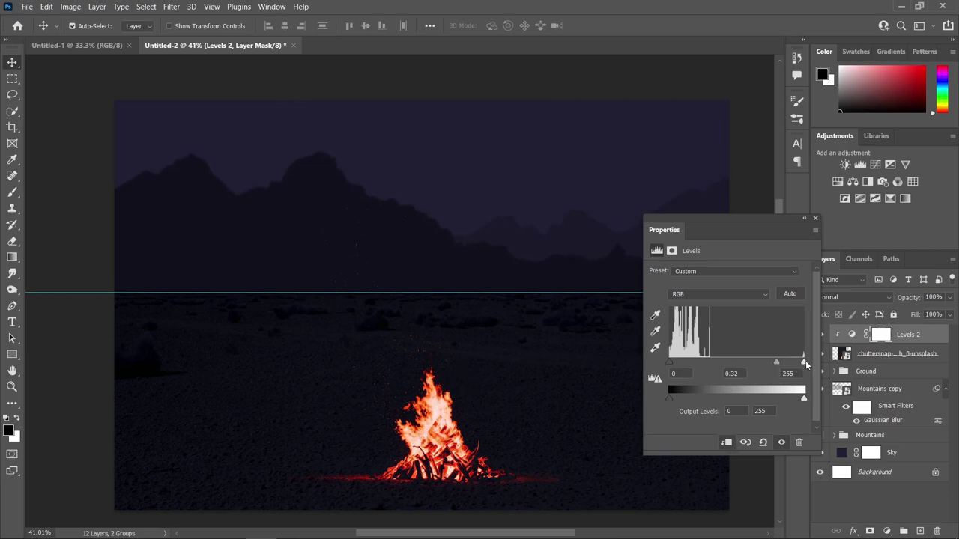
left_click_drag(806, 365, 774, 366)
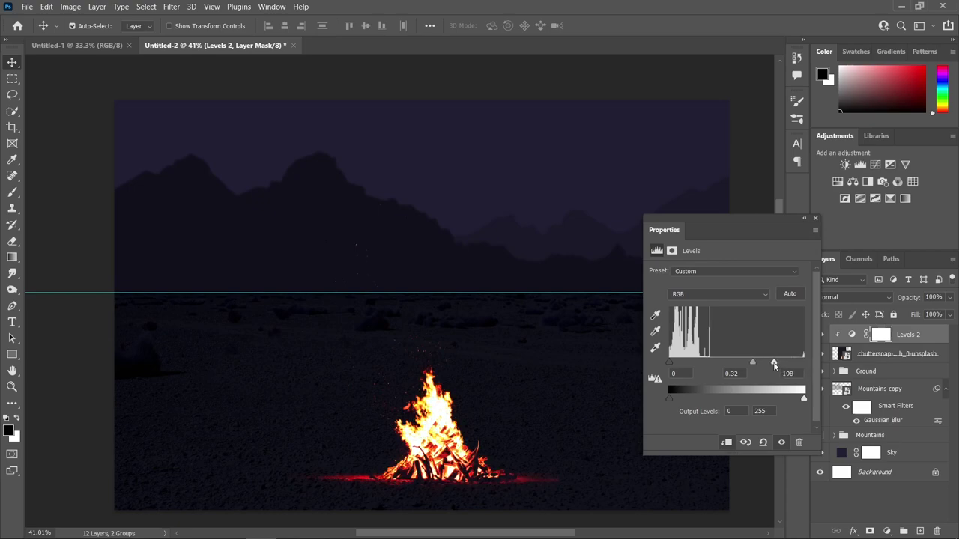
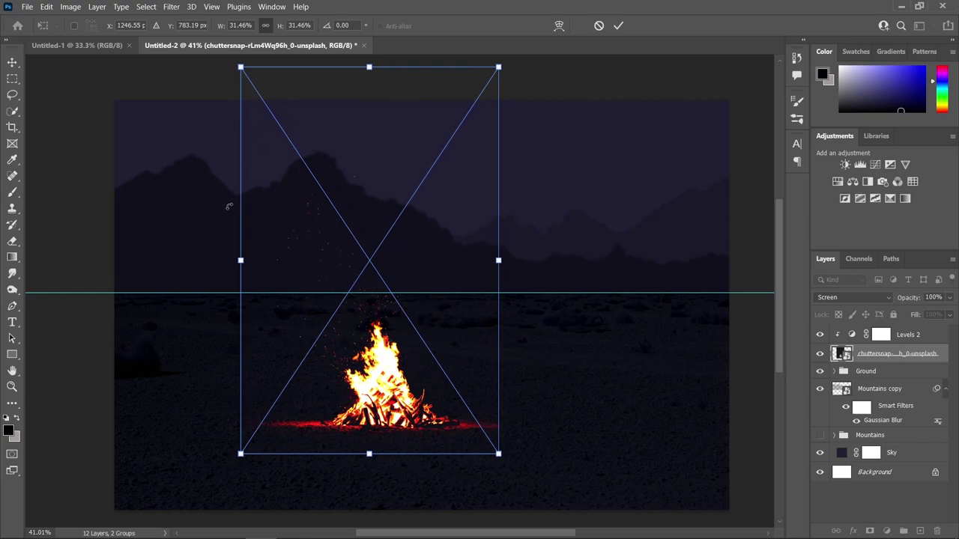
Confirm the campfire's placement and open the stock photo of the man on the ship deck as a separate document.
left_click(618, 25)
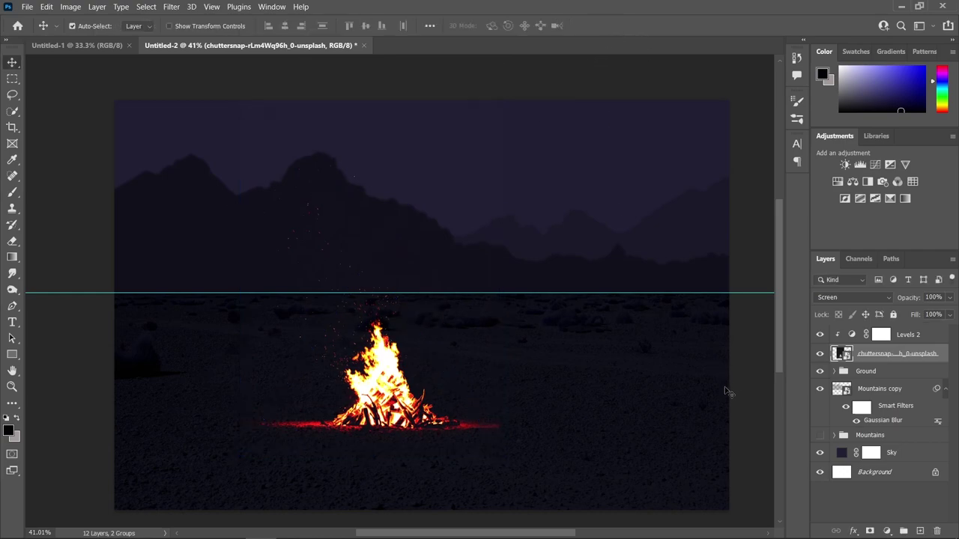
left_click(922, 334)
left_click(146, 526)
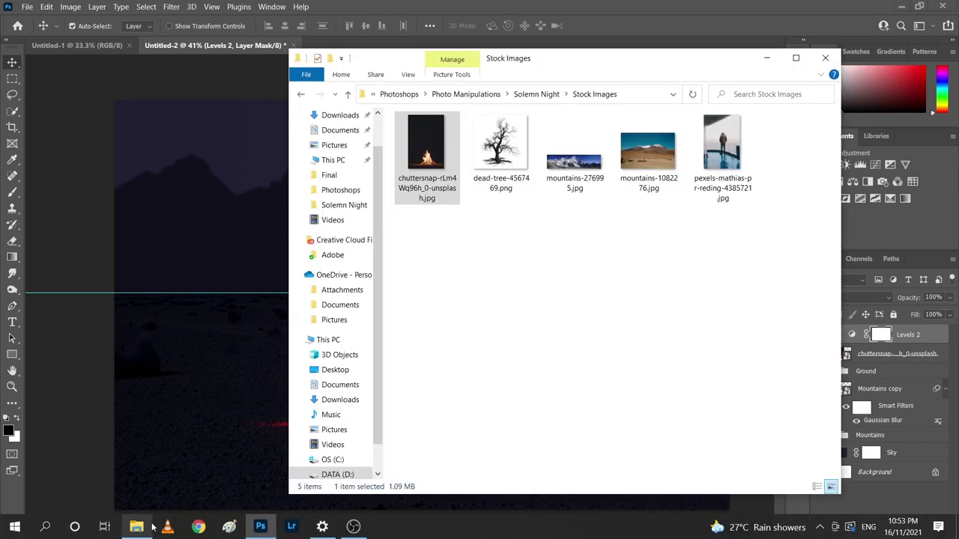
left_click_drag(727, 159, 396, 222)
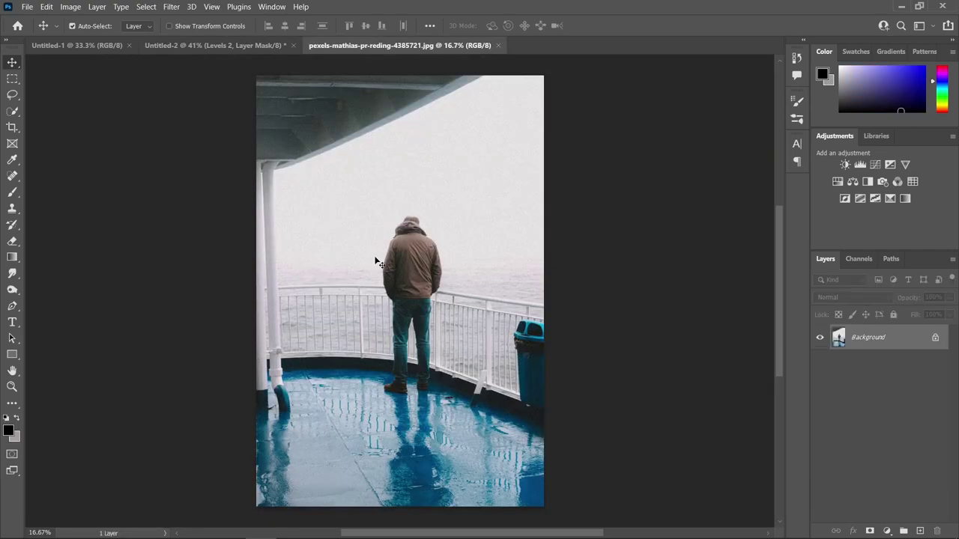
Select the man in the deck photo with the automatic Subject selection.
scroll(465, 268, "up", 2)
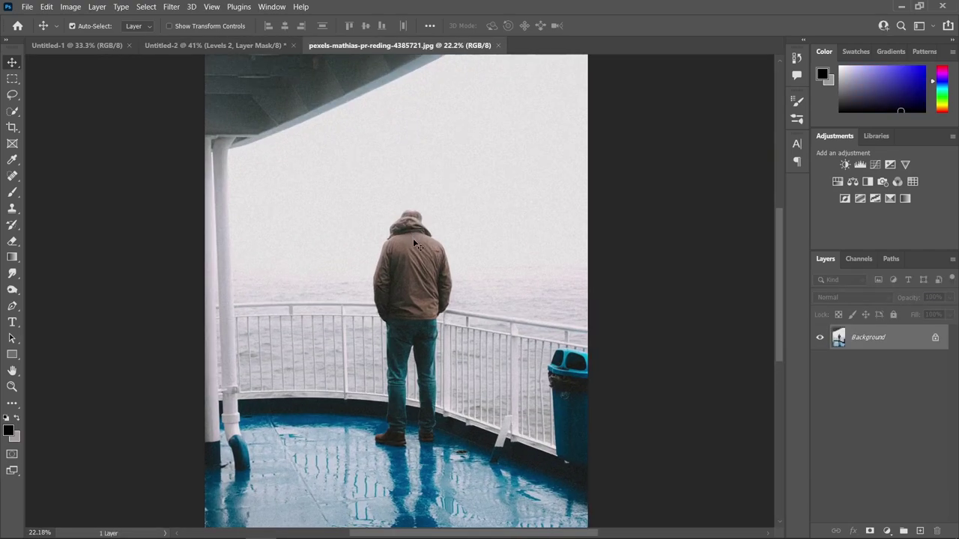
left_click(145, 7)
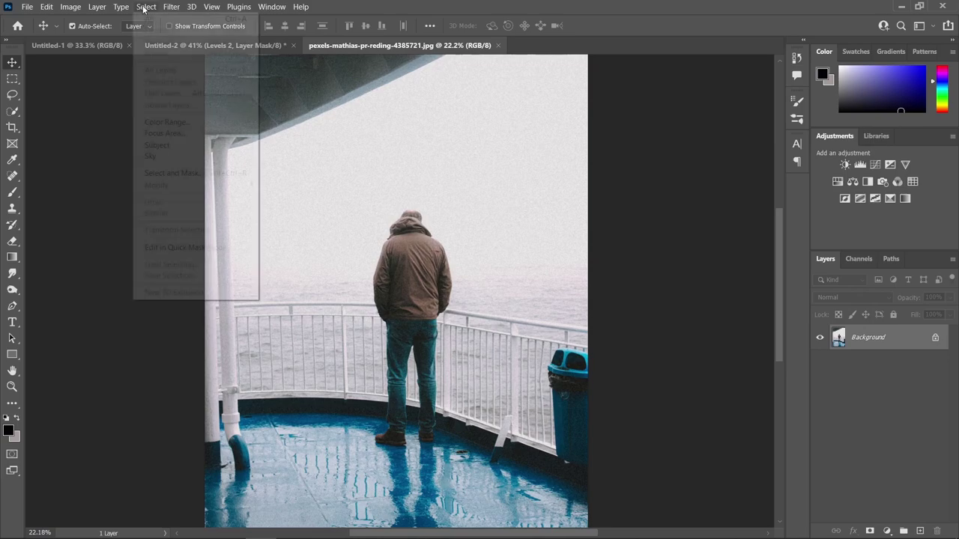
left_click(158, 144)
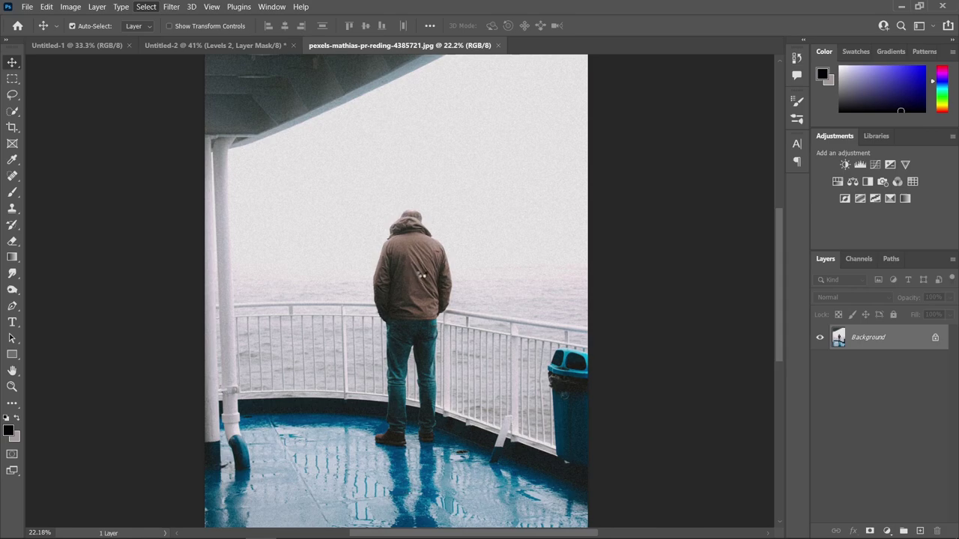
scroll(437, 324, "down", 1)
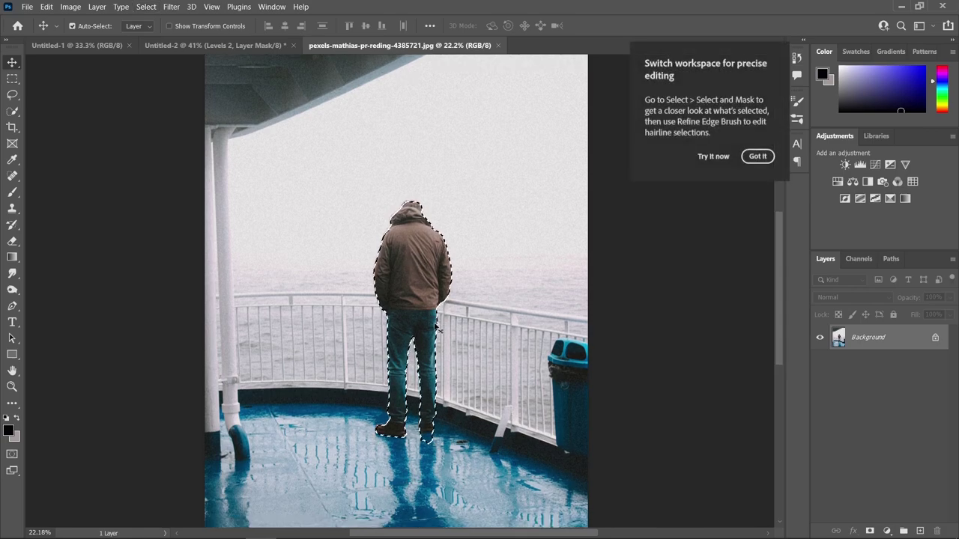
Subtract the patch of wet floor below the man's right shoe from the selection with the Lasso tool.
scroll(437, 319, "up", 5)
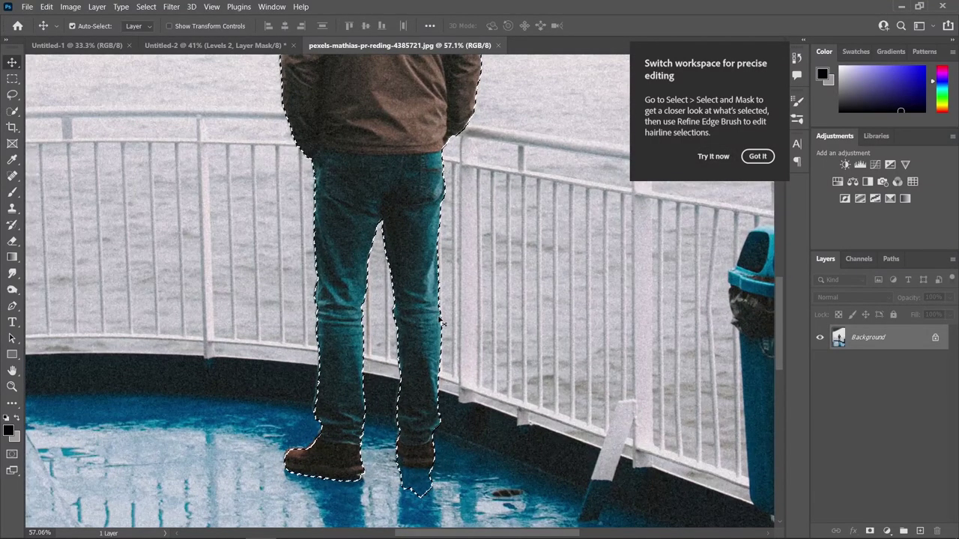
key("l")
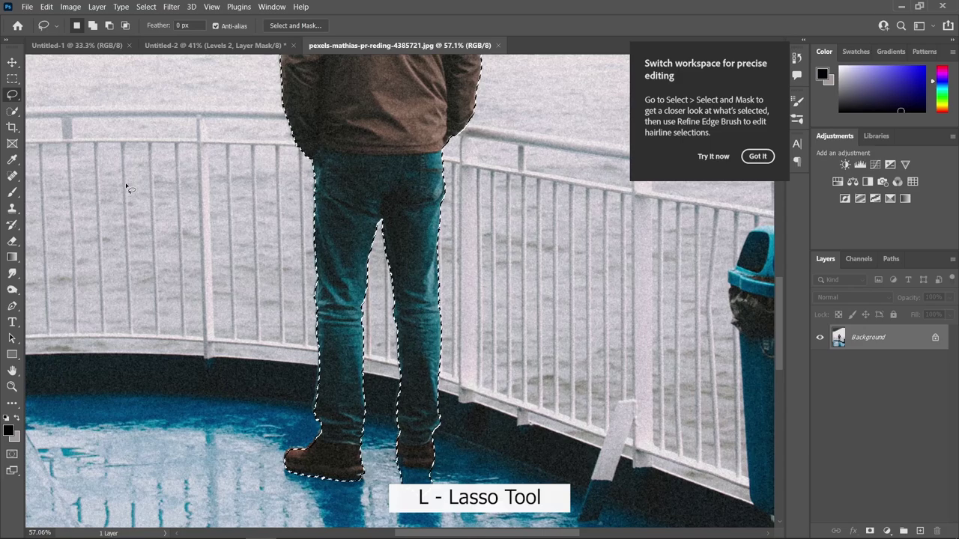
right_click(12, 94)
left_click(59, 98)
scroll(411, 456, "up", 5)
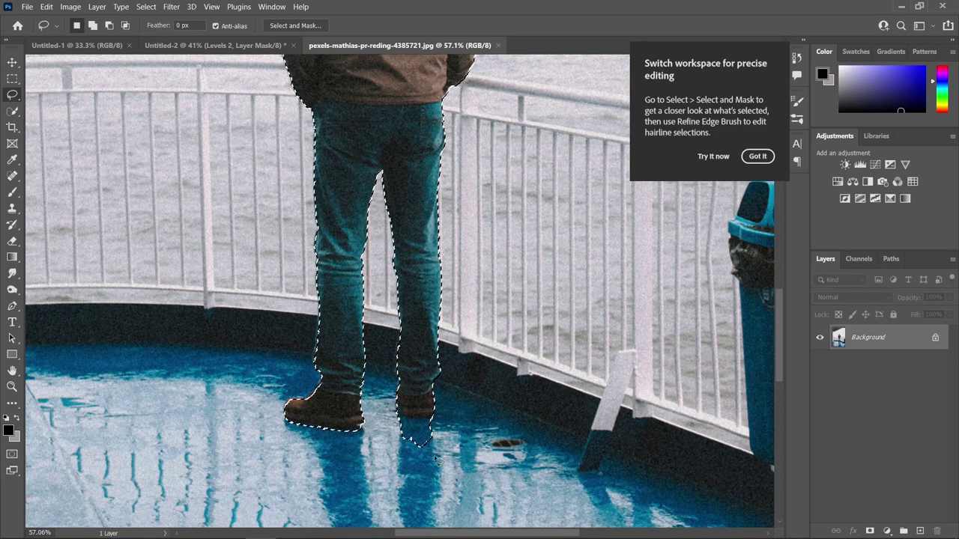
scroll(411, 456, "up", 2)
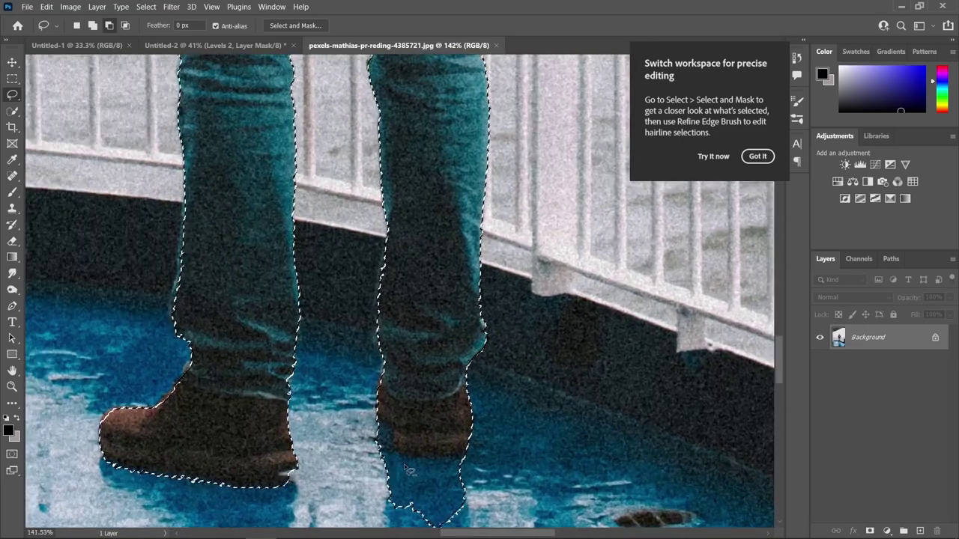
scroll(404, 426, "up", 2)
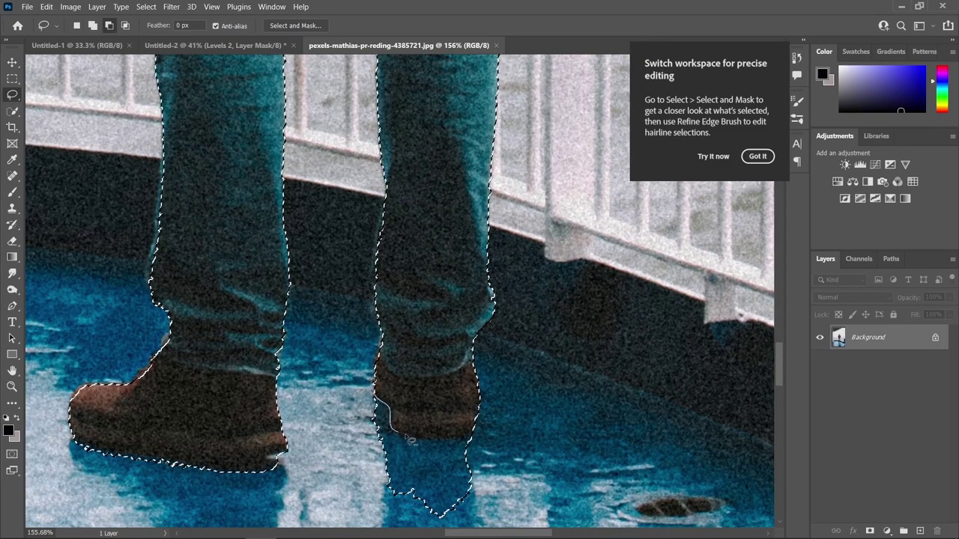
mouse_move(454, 442)
left_mouse_down()
mouse_move(485, 439)
mouse_move(495, 459)
left_mouse_up()
mouse_move(434, 534)
left_mouse_down()
mouse_move(372, 521)
mouse_move(342, 479)
mouse_move(346, 437)
mouse_move(379, 401)
left_mouse_up()
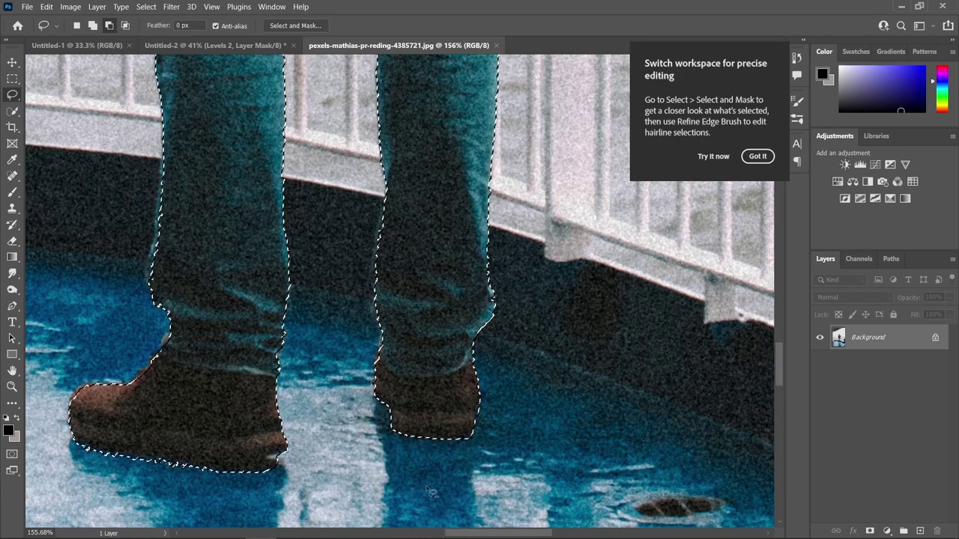
Trim the stray floor edge along the heel and sole of the man's left shoe from the selection.
left_click_drag(513, 366, 589, 358)
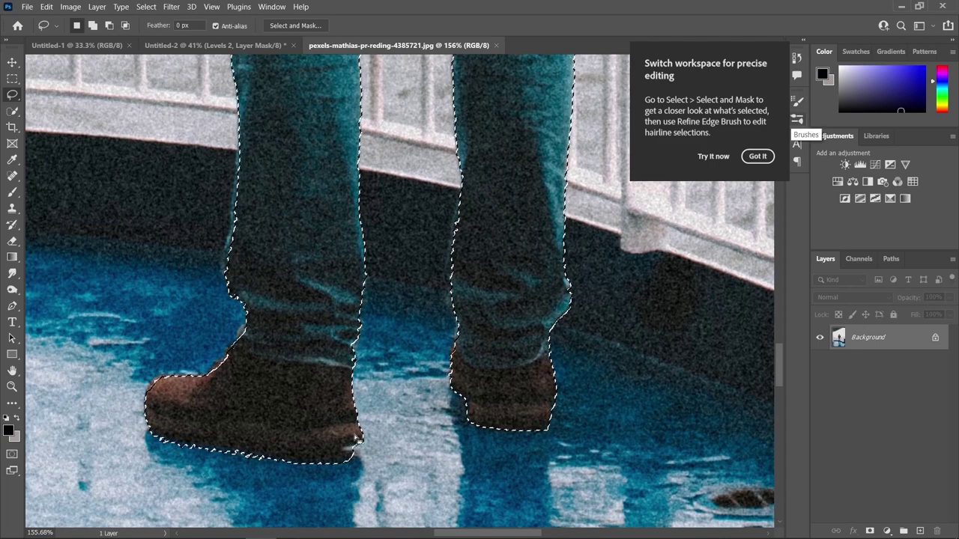
key("alt")
mouse_move(361, 444)
left_mouse_down()
mouse_move(307, 459)
mouse_move(232, 457)
left_mouse_up()
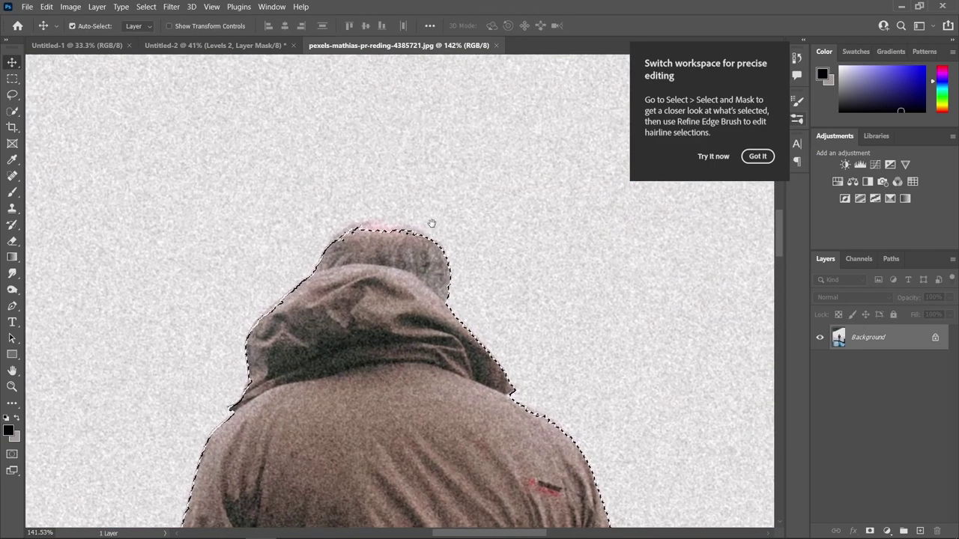
Add the missing top of the man's cap to the selection with the Lasso tool.
scroll(431, 223, "up", 2)
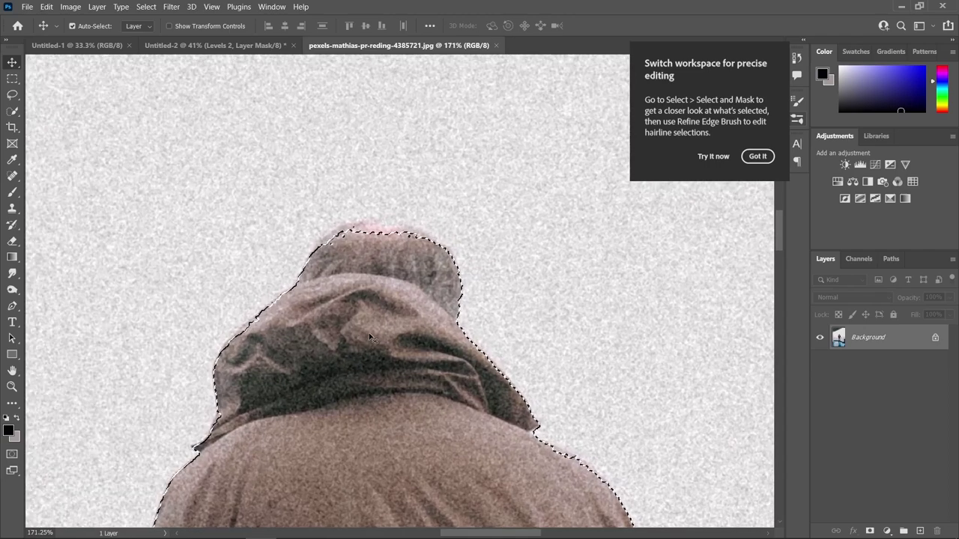
key("shift")
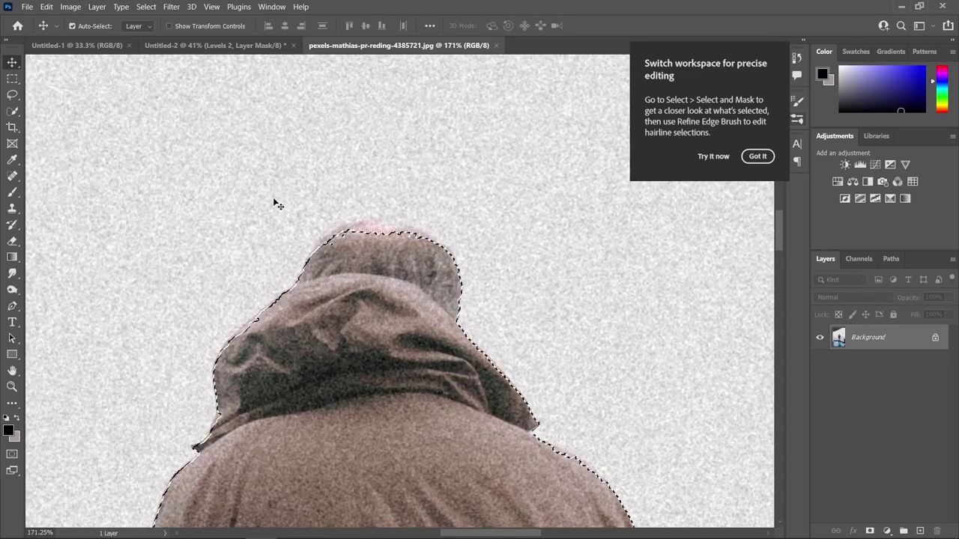
key("l")
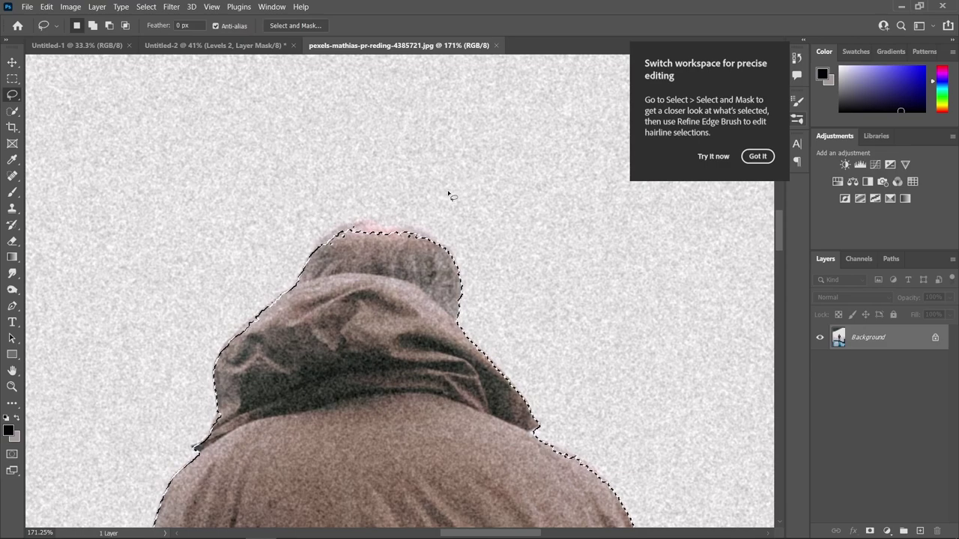
key("shift")
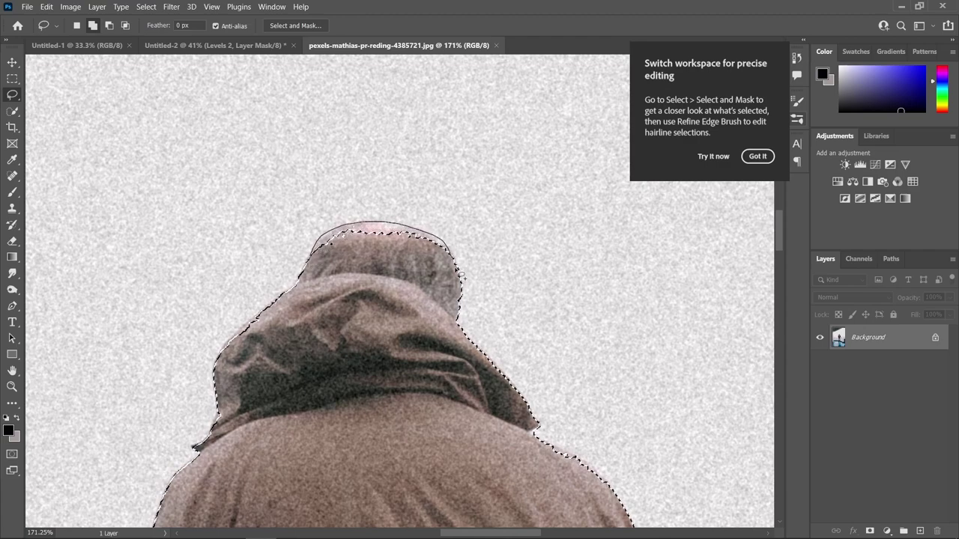
left_click_drag(461, 276, 462, 279)
scroll(465, 277, "down", 3)
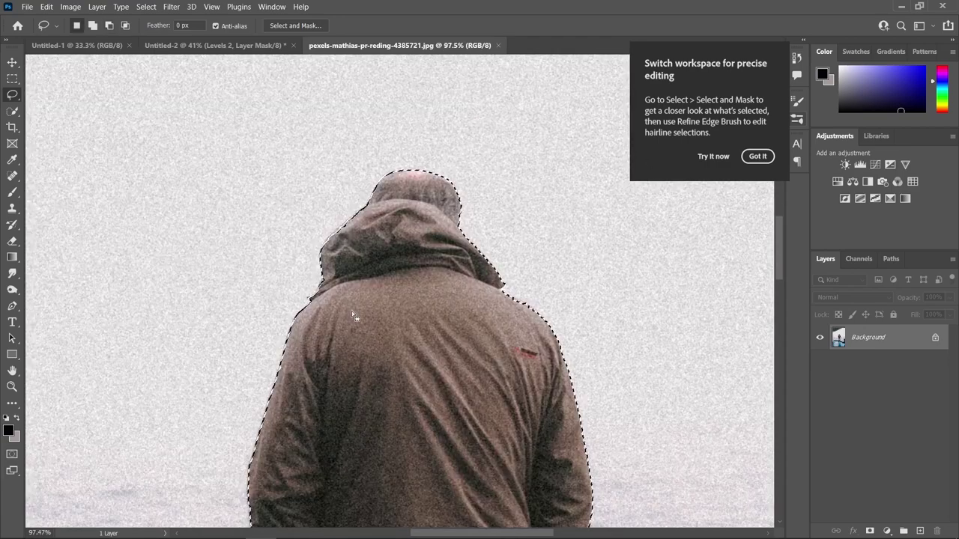
Copy the selected man to a new layer and convert that layer to a smart object.
key("ctrl+j")
right_click(872, 337)
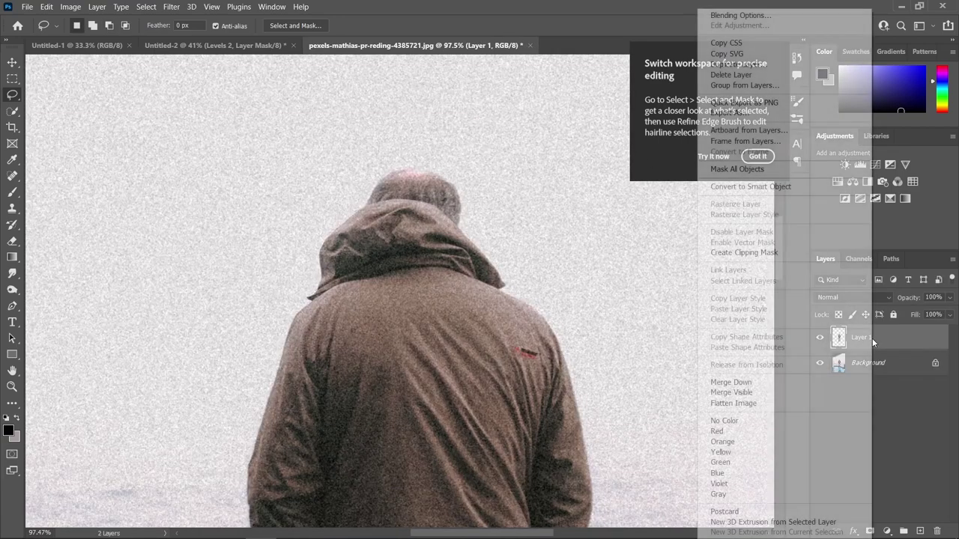
left_click(796, 187)
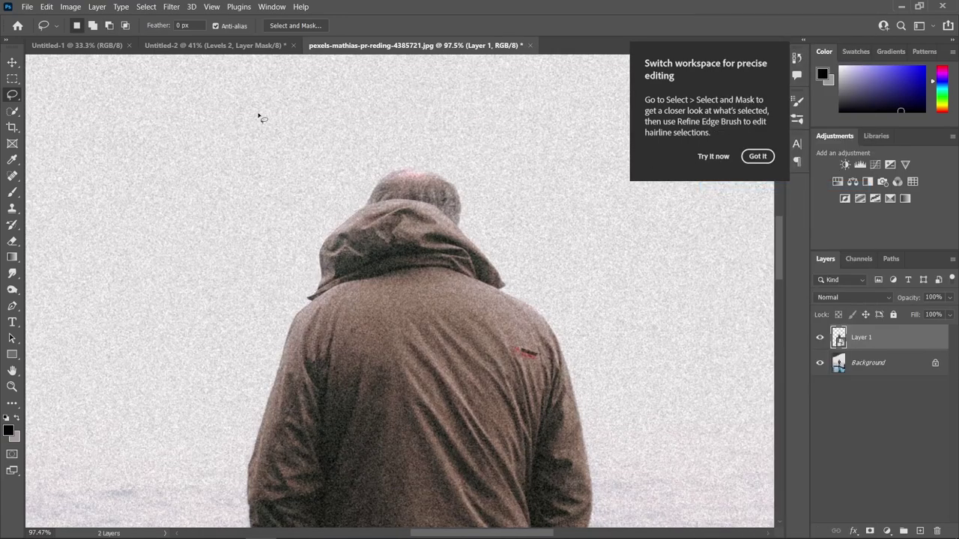
Move the cut-out man into the Untitled-2 document as the top layer, standing on the ground just right of the campfire.
left_click(12, 63)
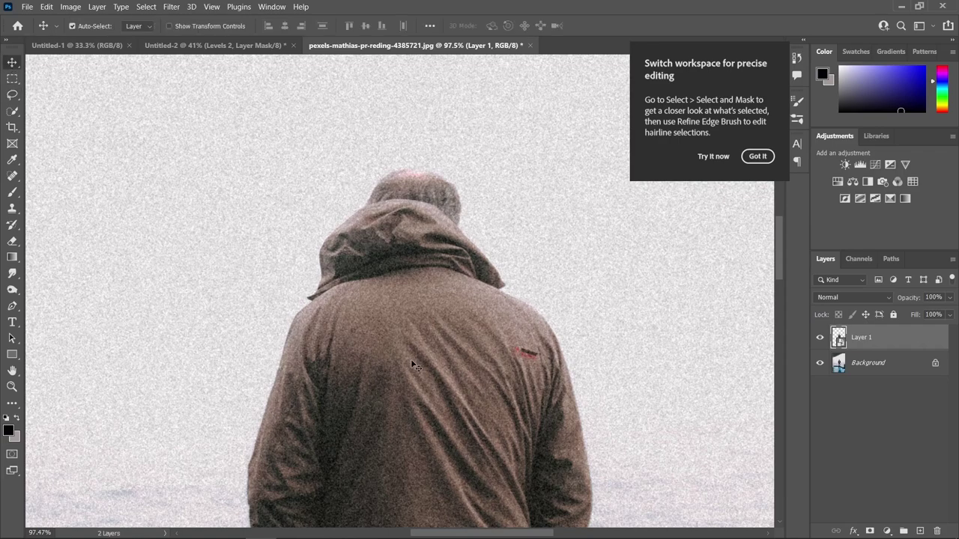
left_click_drag(410, 359, 565, 371)
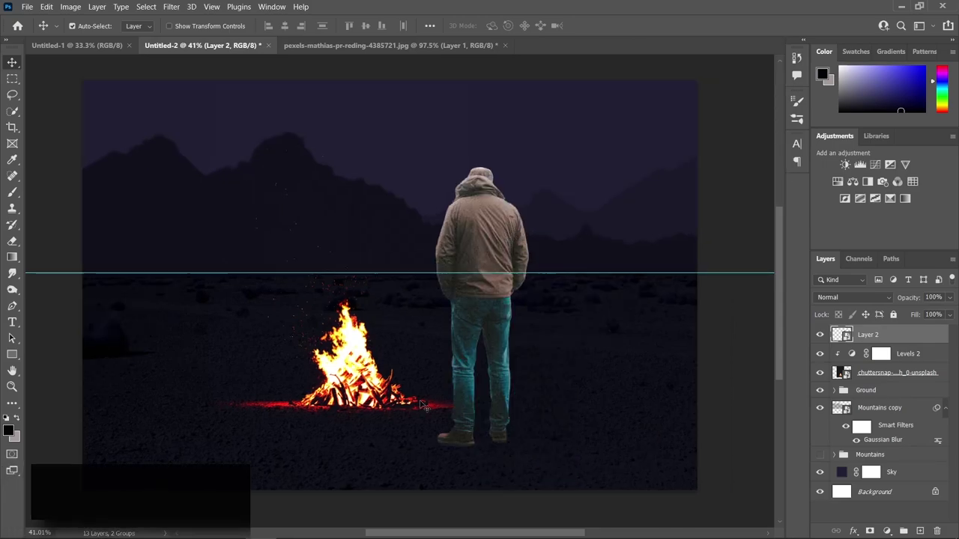
scroll(442, 339, "up", 2)
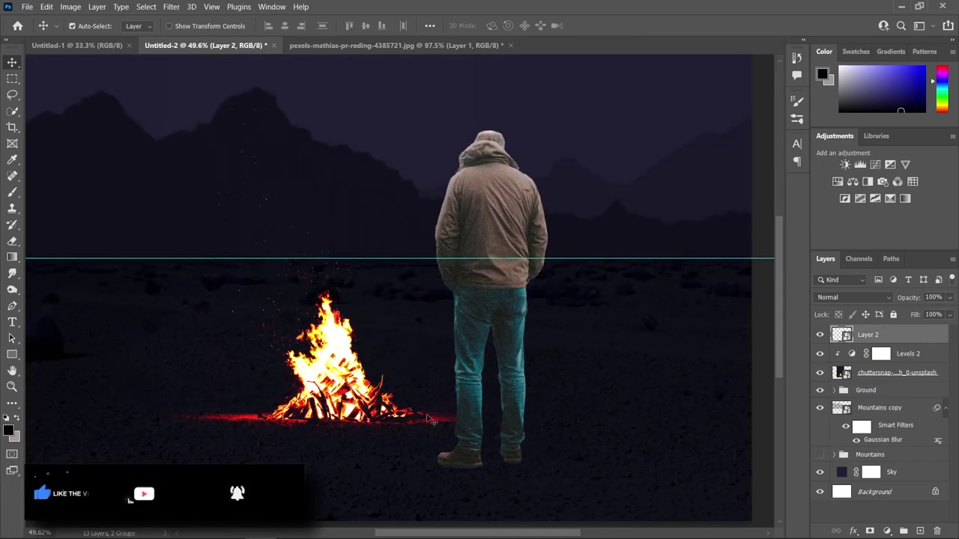
scroll(374, 414, "down", 1)
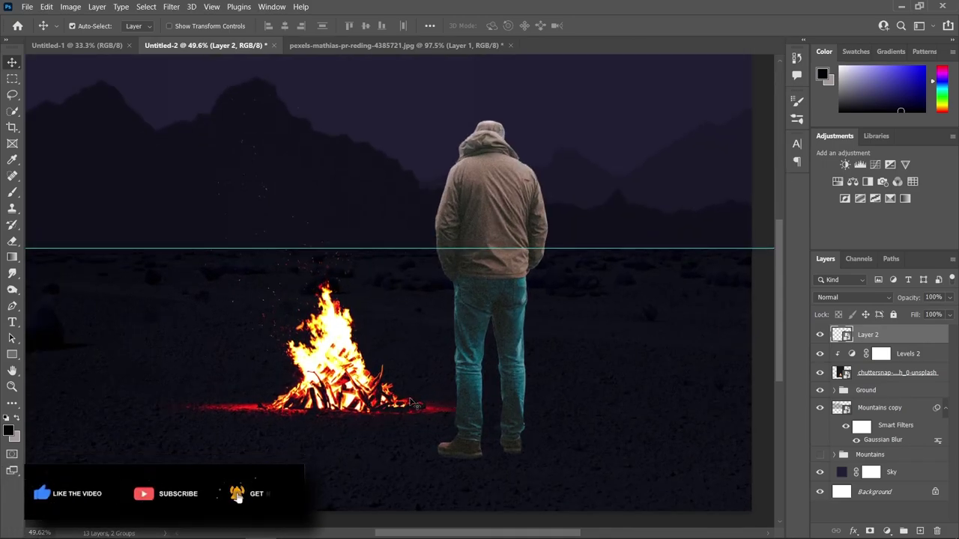
scroll(514, 364, "down", 2)
scroll(510, 379, "up", 1)
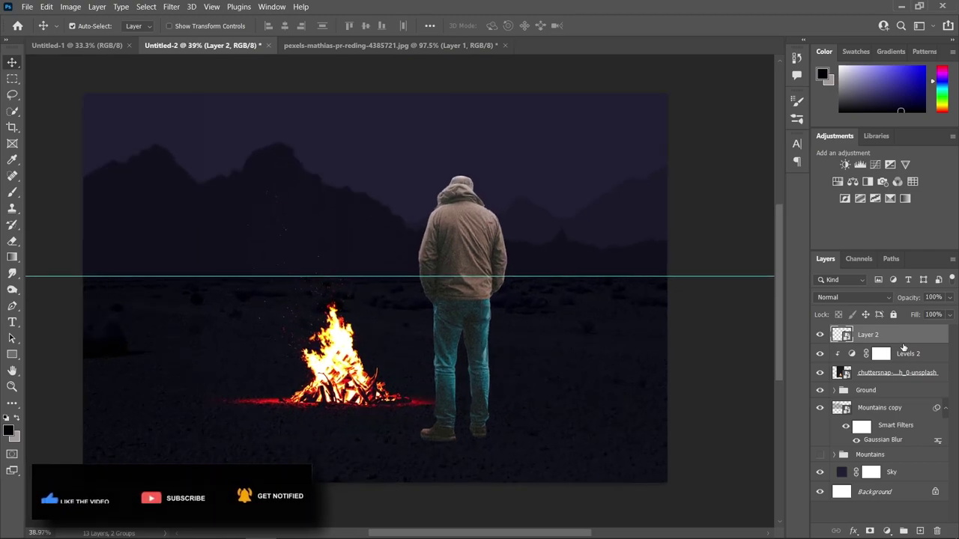
Rename the man's layer as Man and the campfire photo's layer as Fire.
double_click(869, 334)
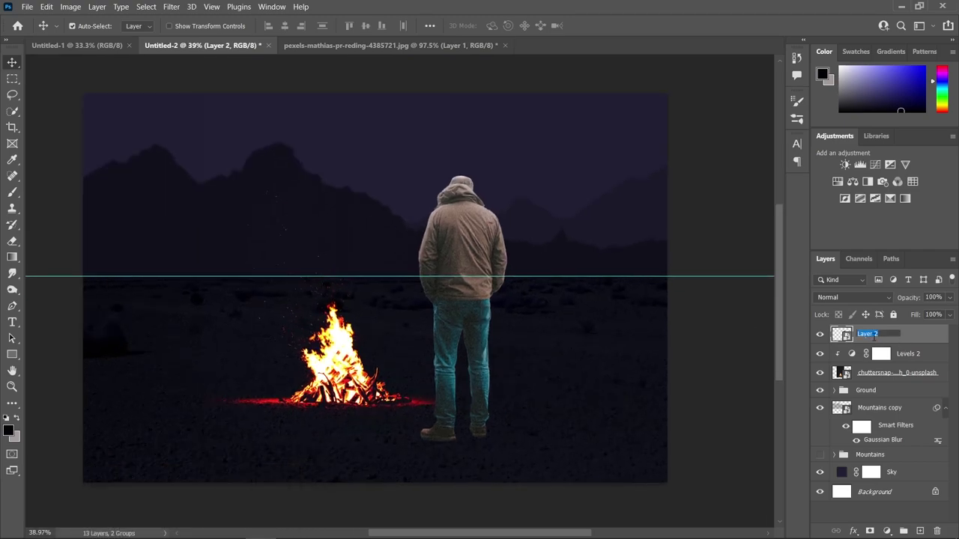
type("Man")
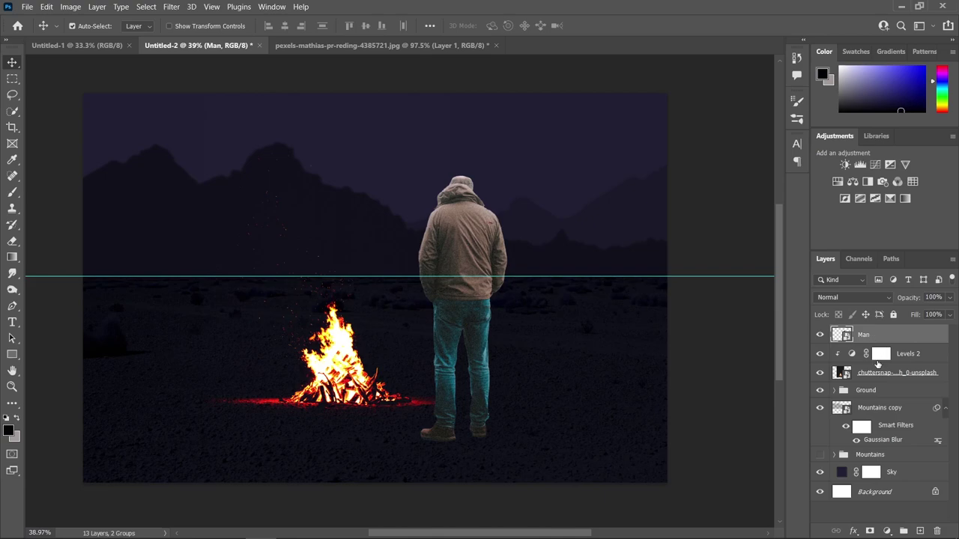
double_click(878, 372)
type("Fire")
key("Return")
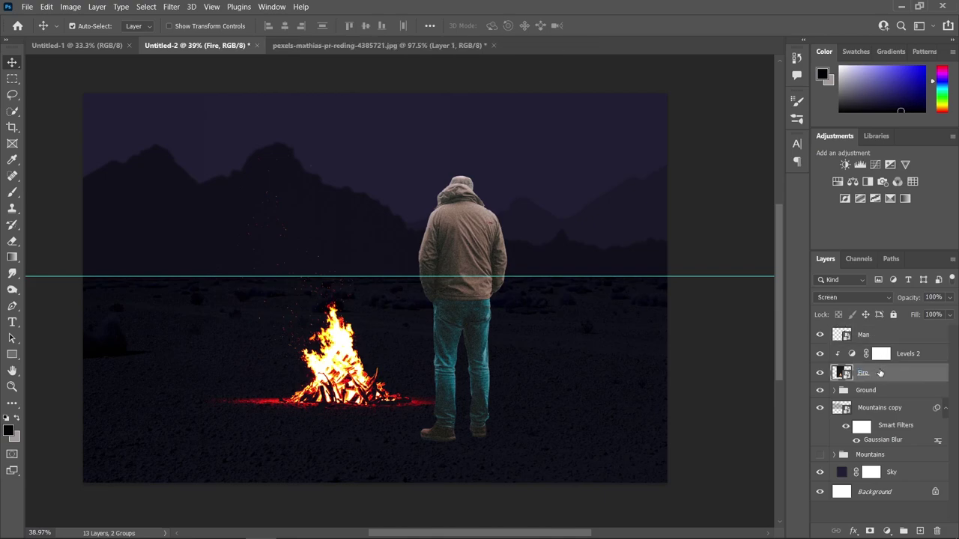
Add a Hue/Saturation adjustment clipped to the Man layer, with Colorize on, hue 237, saturation 25 and lightness -77.
left_click(880, 334)
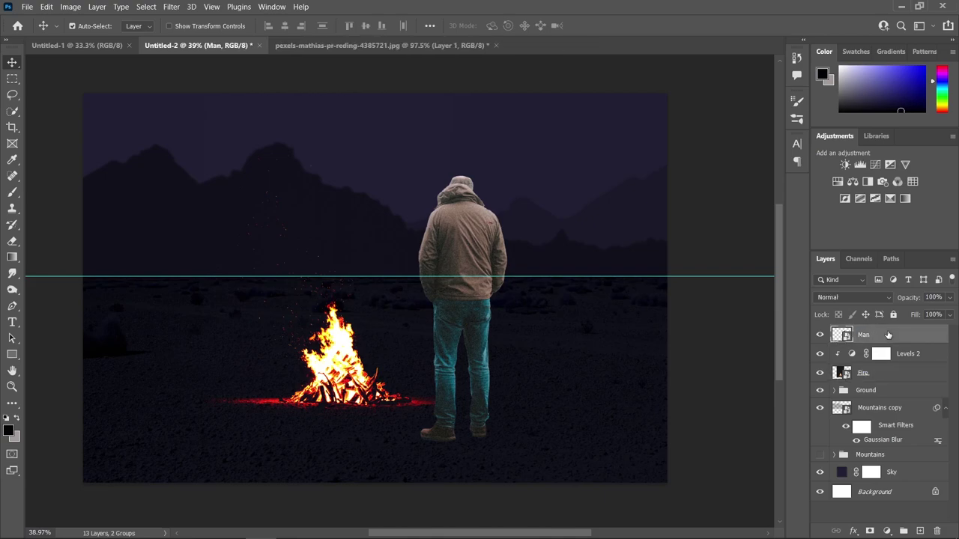
left_click(889, 532)
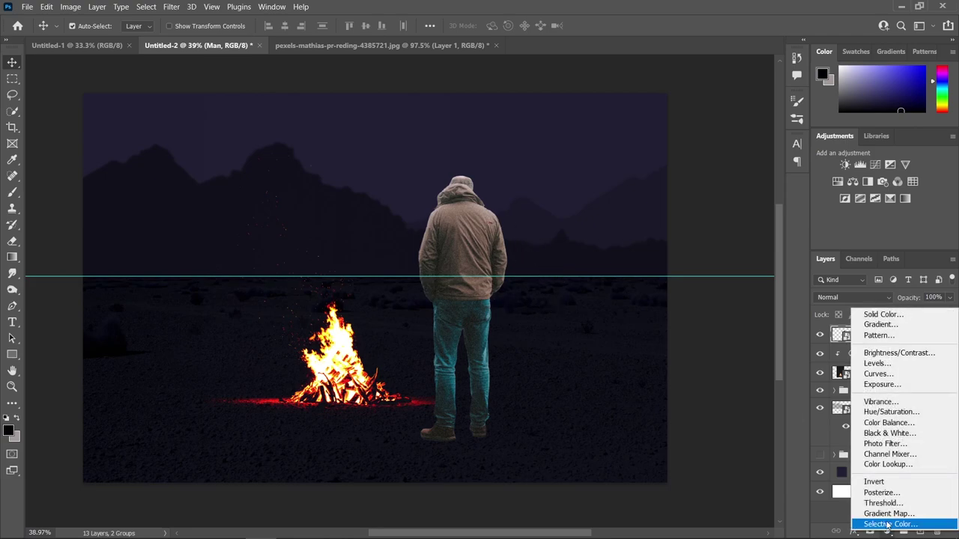
left_click(878, 412)
left_click(726, 443)
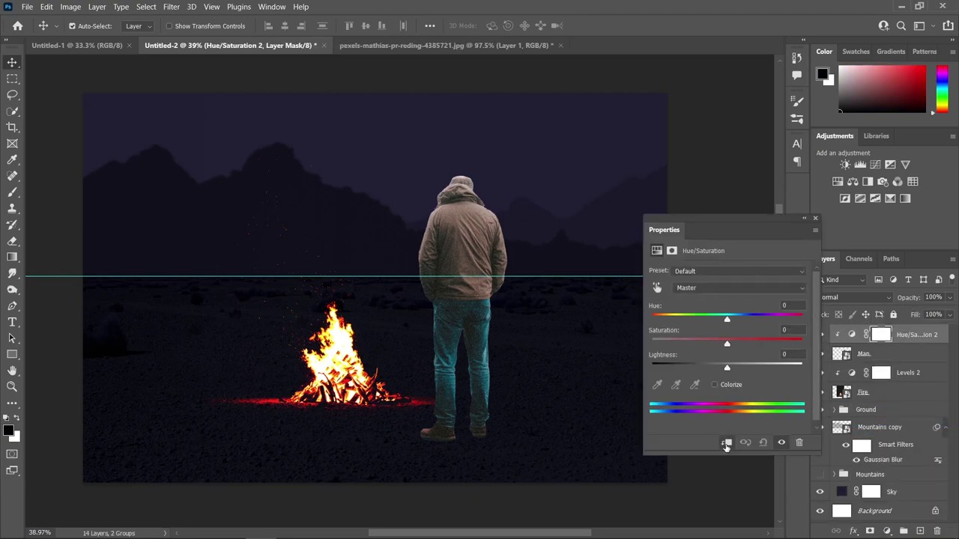
left_click(714, 384)
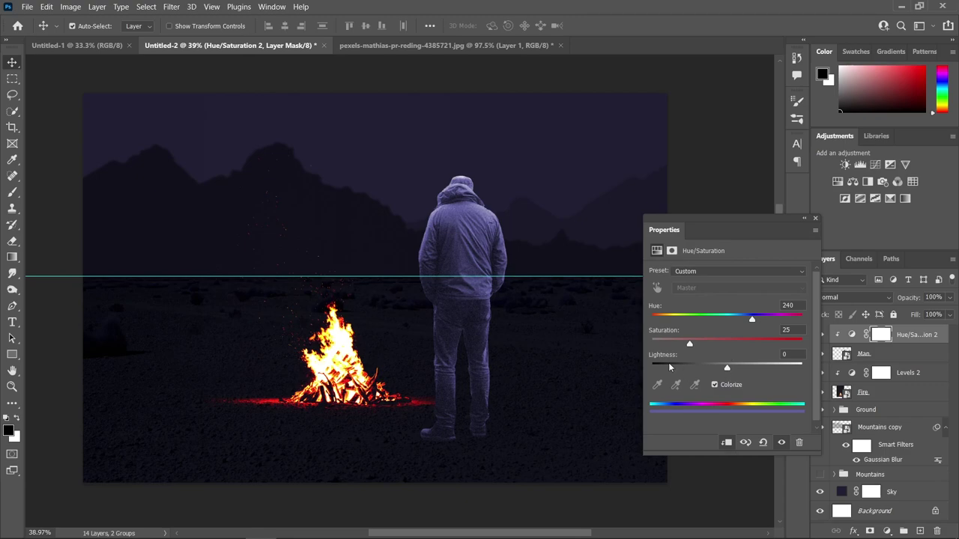
left_click_drag(727, 369, 668, 370)
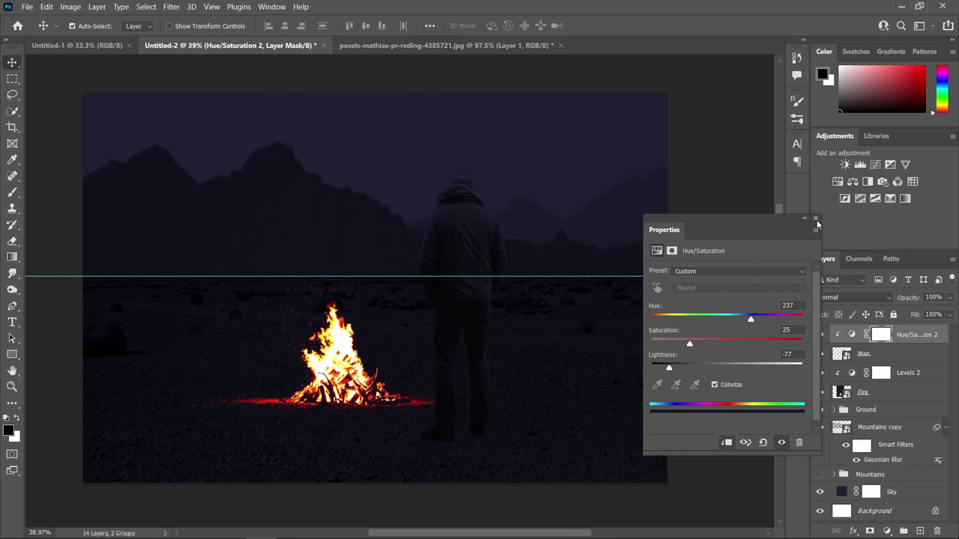
Add a new empty layer directly above the Levels 2 adjustment, beneath the Man layer.
left_click(814, 218)
scroll(467, 445, "up", 1)
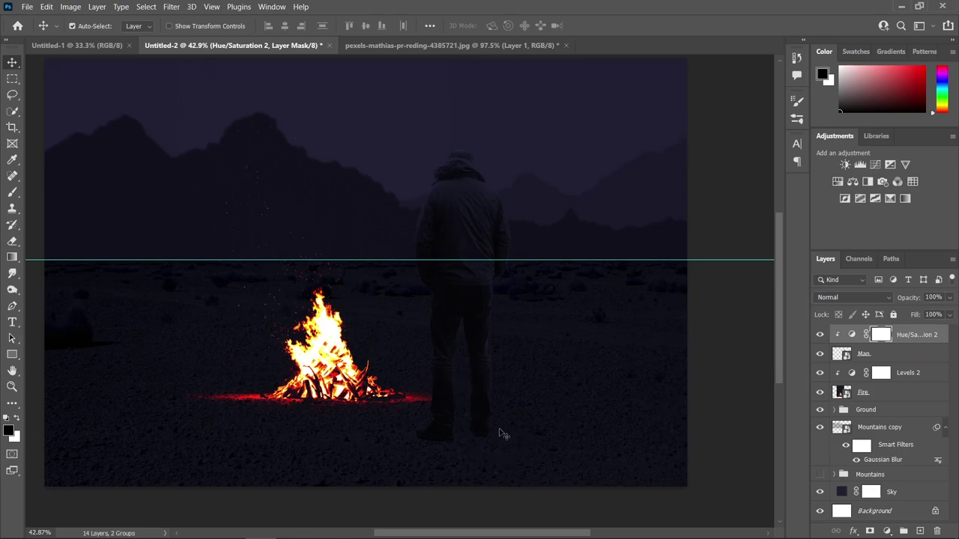
left_click(918, 373)
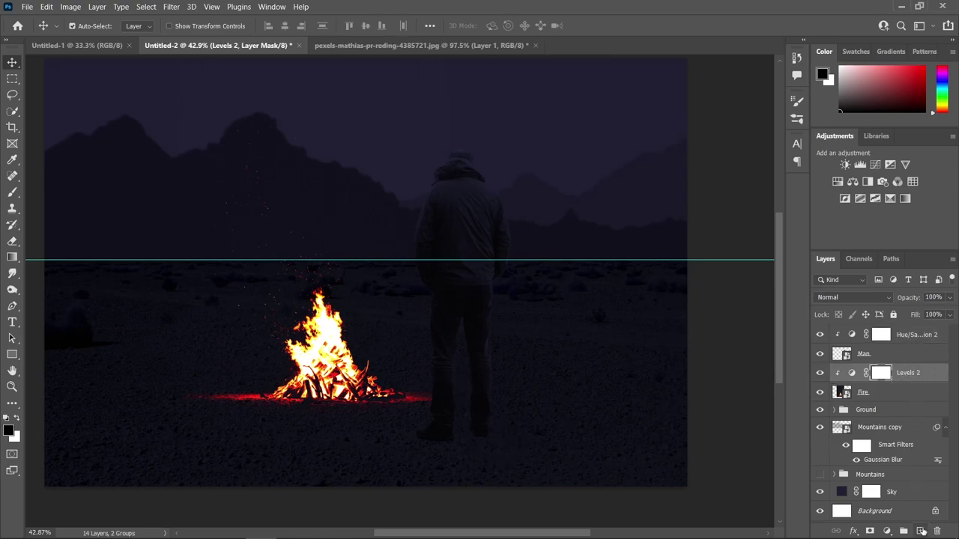
left_click(920, 531)
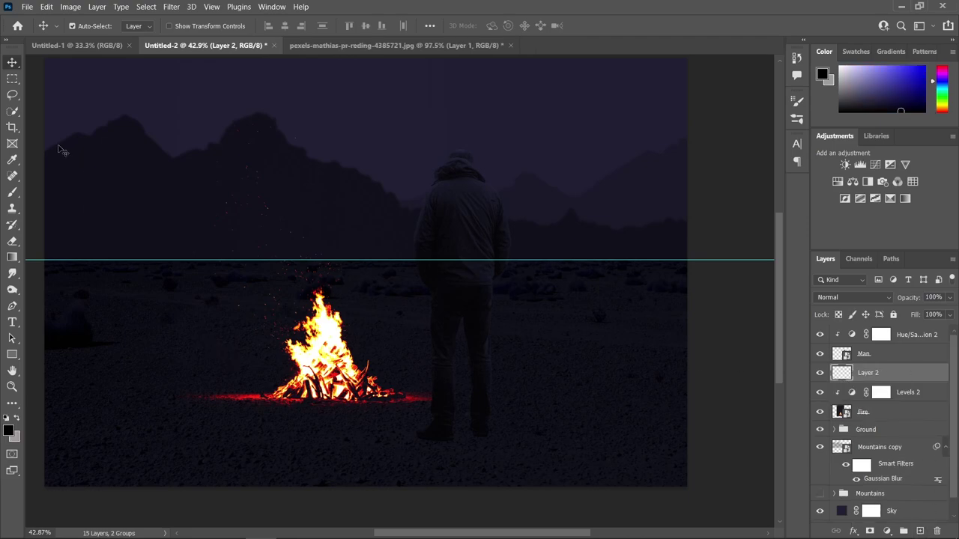
Set up a Soft Round brush with 0% hardness, 30% flow and a black foreground colour.
key("b")
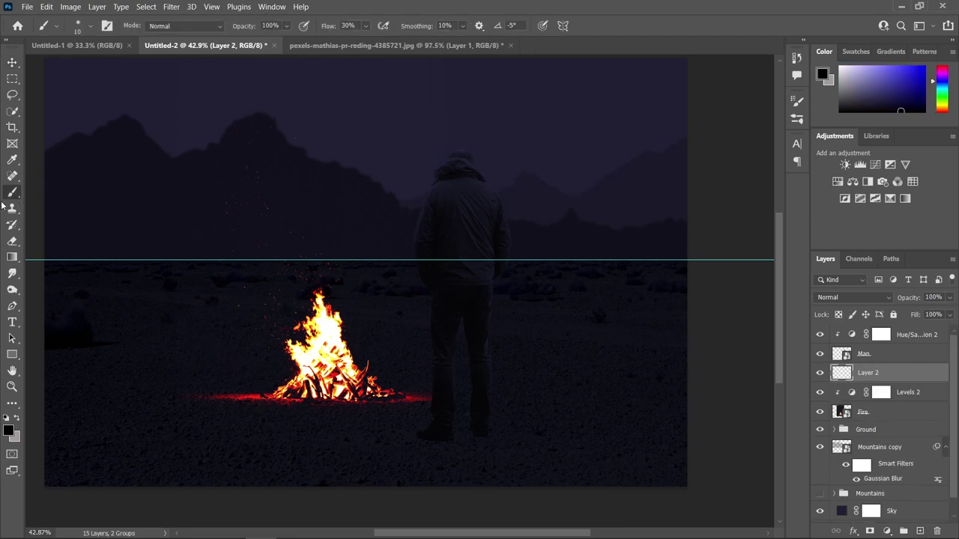
right_click(12, 192)
left_click(56, 188)
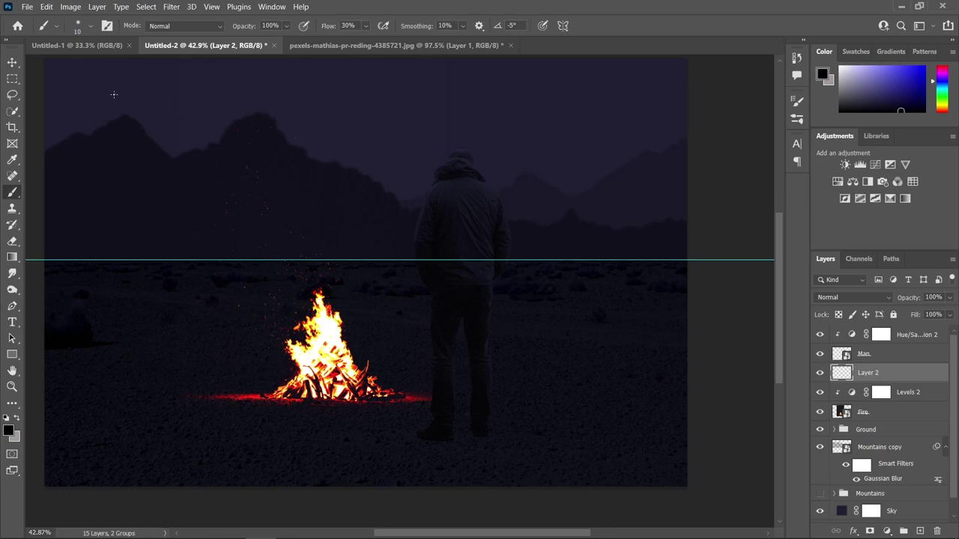
left_click(90, 29)
left_click(76, 192)
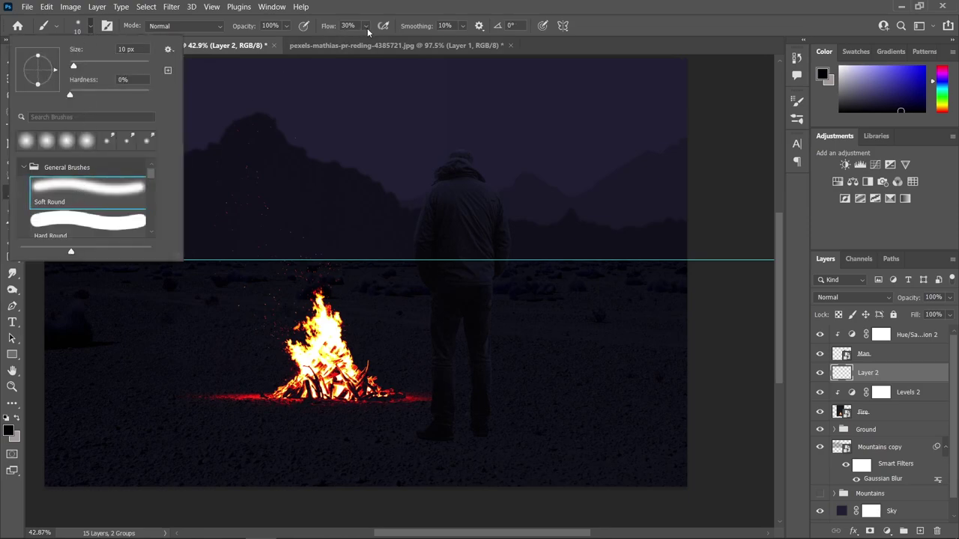
left_click(367, 27)
left_click(364, 28)
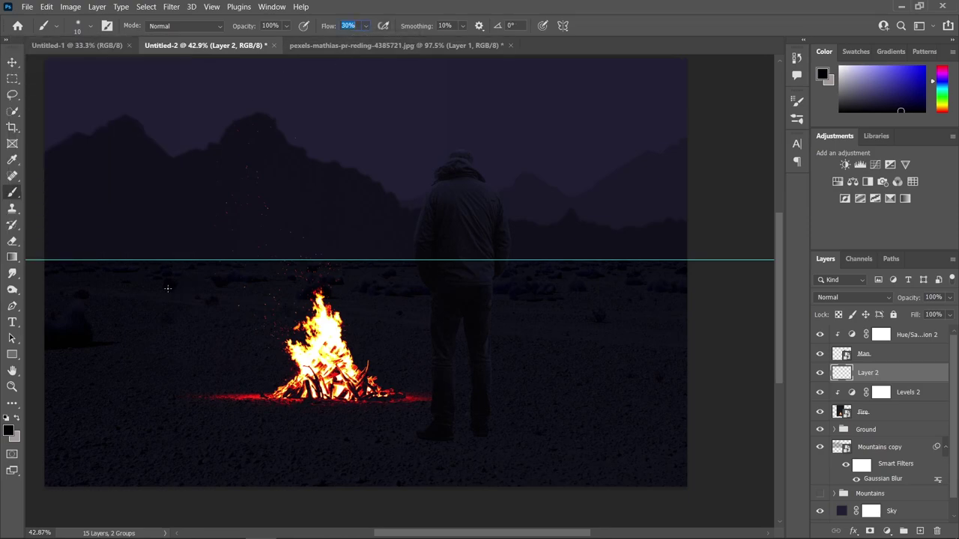
left_click(9, 431)
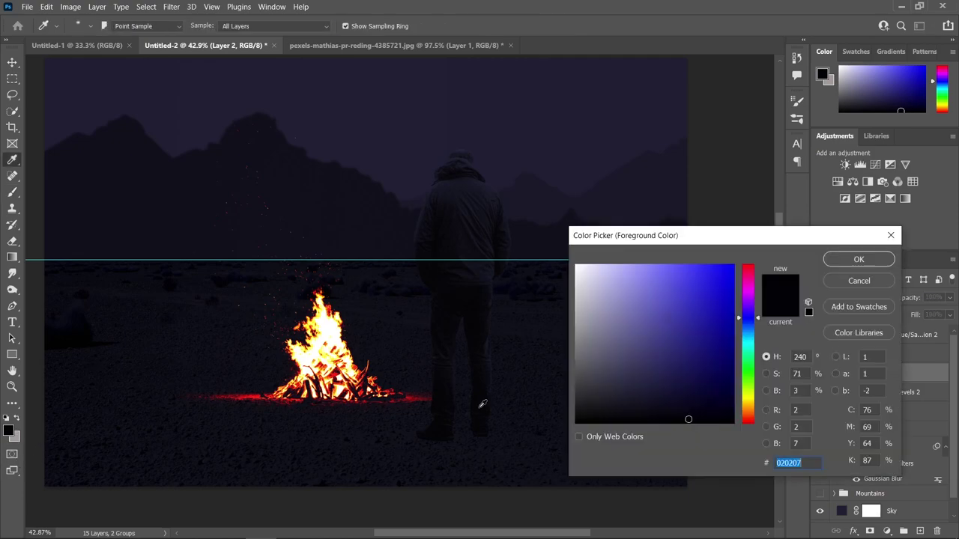
left_click(858, 259)
Paint soft black contact shadows on the ground beneath the man's shoes on Layer 2.
scroll(442, 396, "up", 3)
mouse_move(451, 401)
left_mouse_down()
mouse_move(358, 403)
mouse_move(460, 419)
mouse_move(392, 414)
mouse_move(471, 411)
mouse_move(359, 409)
mouse_move(386, 416)
left_mouse_up()
scroll(436, 410, "up", 1)
scroll(432, 408, "up", 5)
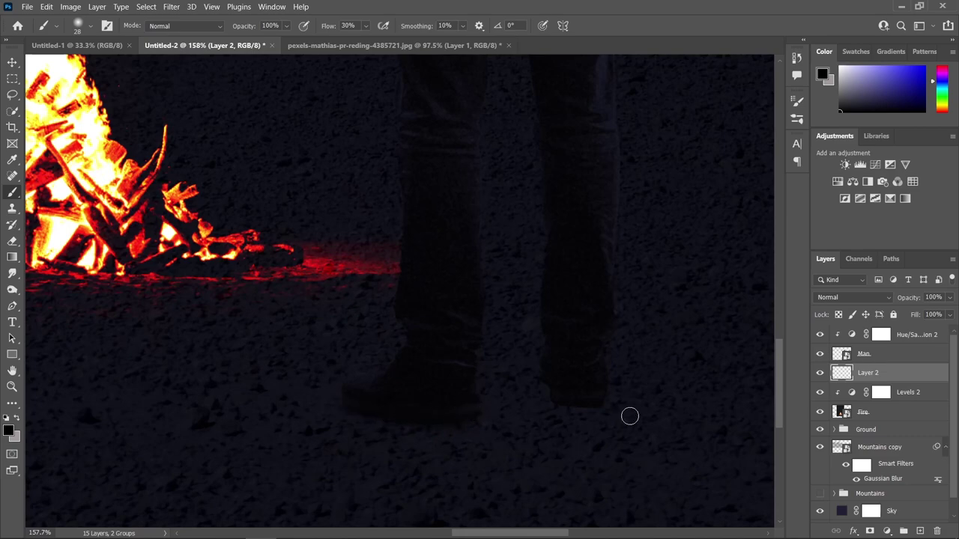
mouse_move(599, 403)
left_mouse_down()
mouse_move(571, 390)
mouse_move(605, 387)
mouse_move(579, 401)
left_mouse_up()
scroll(479, 422, "down", 2)
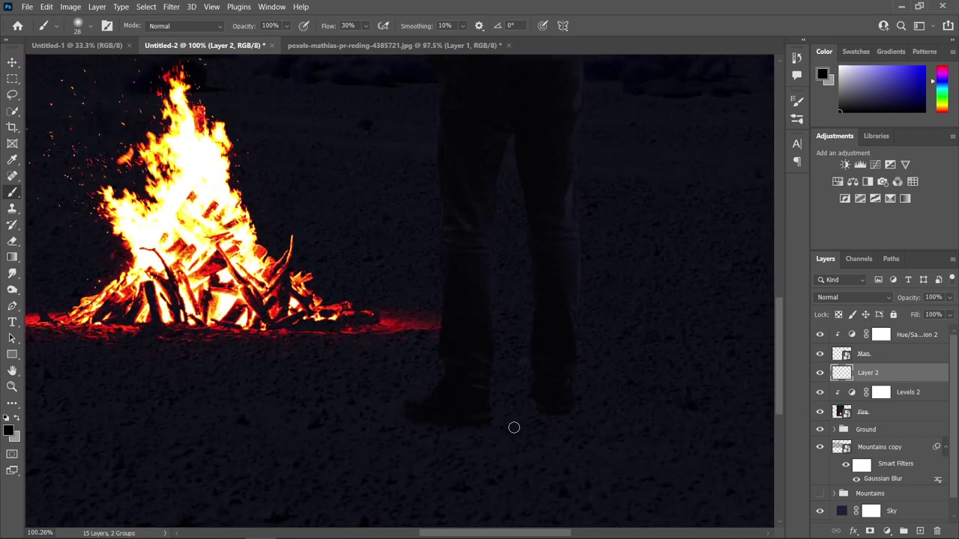
Duplicate the Man layer and place the copy directly beneath the original, above Layer 2.
key("v")
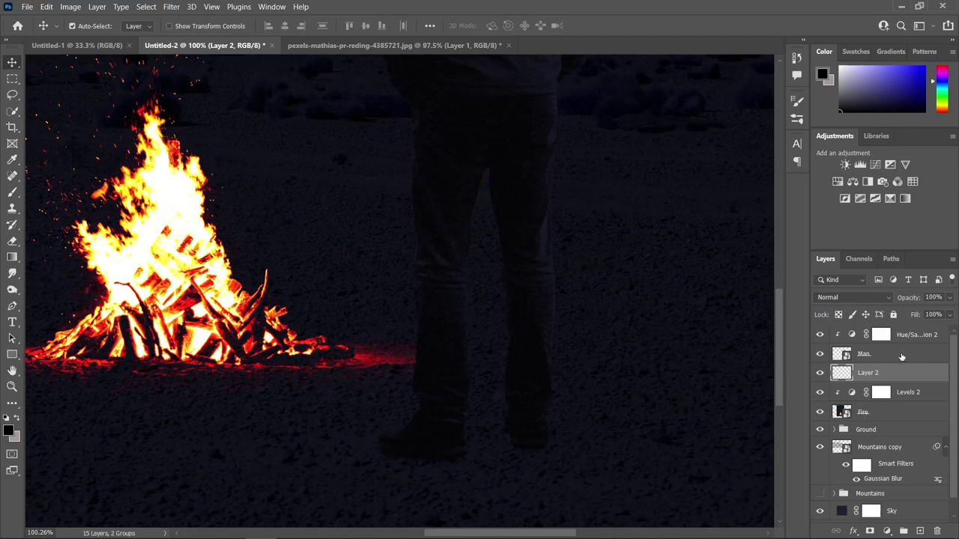
left_click(902, 357)
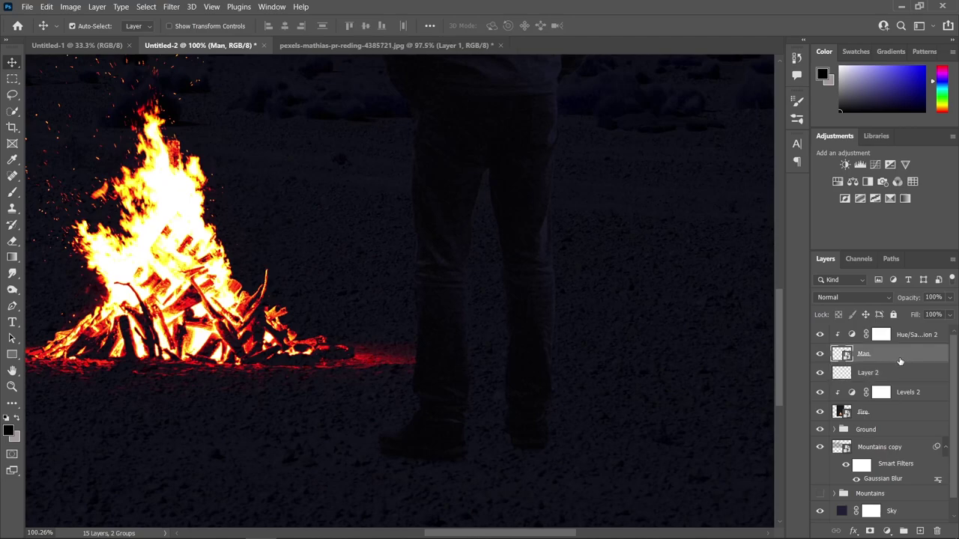
left_click_drag(901, 360, 896, 366)
scroll(594, 375, "down", 2)
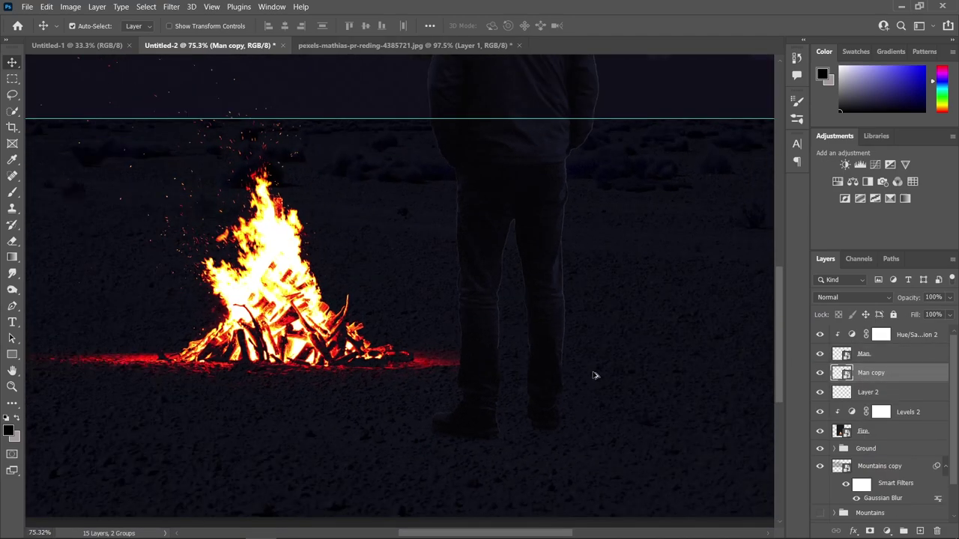
scroll(615, 352, "down", 3)
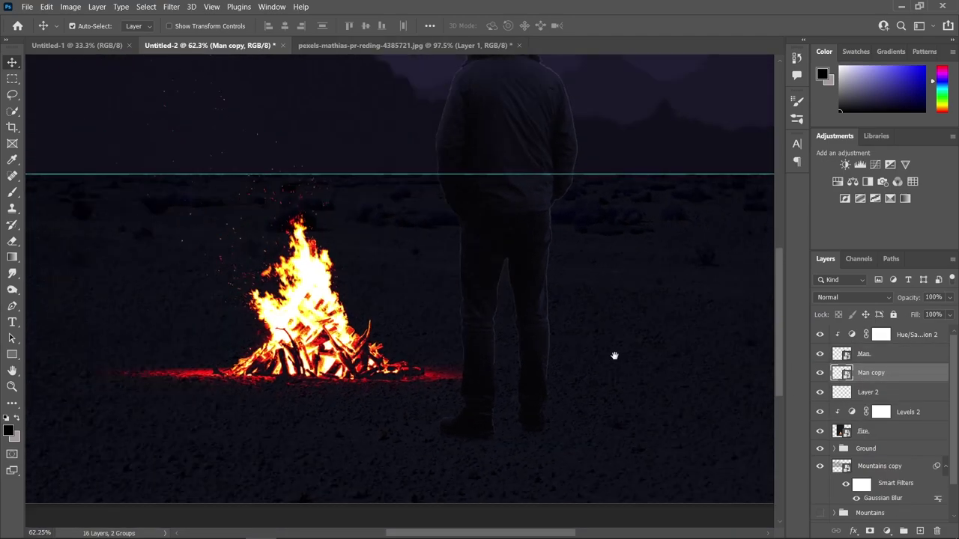
Flip the Man copy downward and skew it about 63.9° away from the fire, at about -16.59% height, as a cast shadow.
key("ctrl+t")
scroll(608, 366, "down", 1)
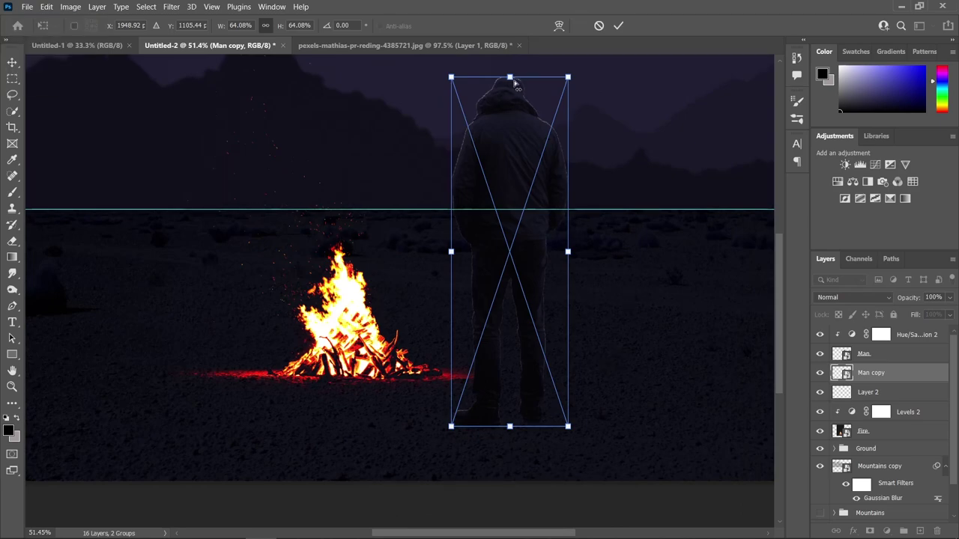
key("ctrl")
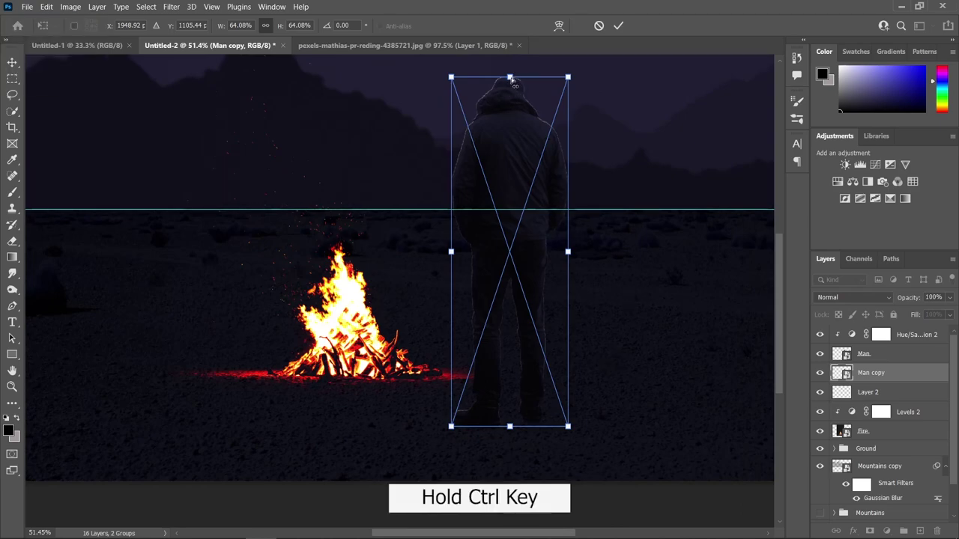
scroll(511, 81, "up", 1)
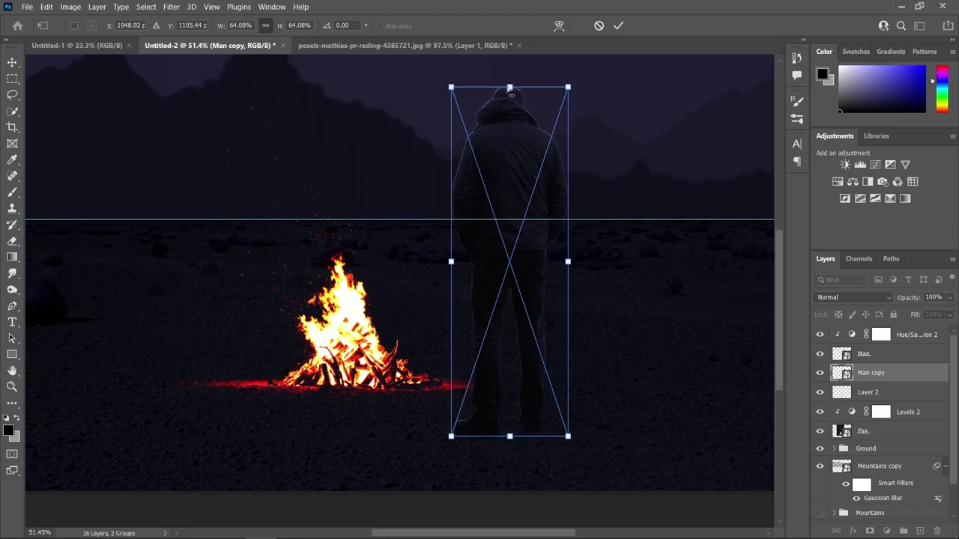
left_click_drag(509, 87, 694, 524)
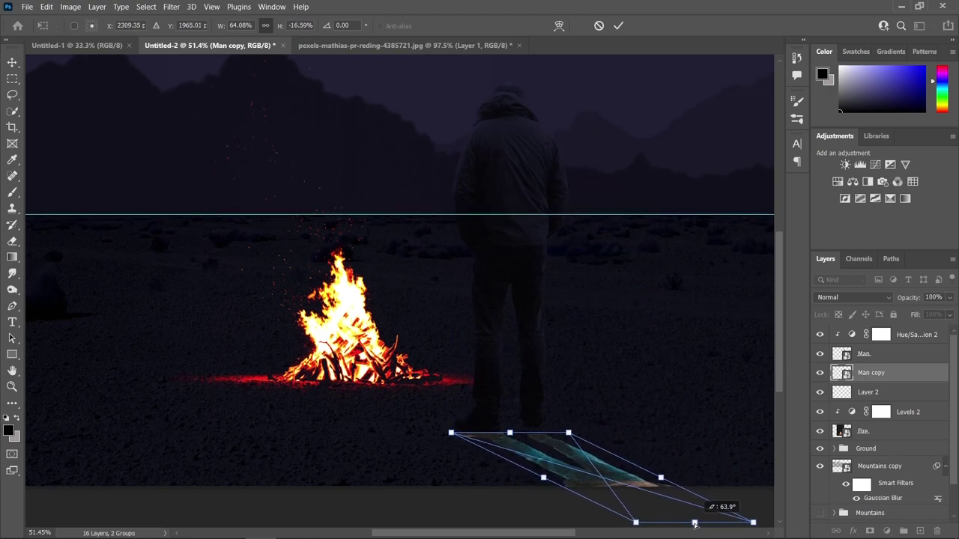
key("Return")
Transform the skewed Man copy again so that its feet meet the shoes of the standing man.
scroll(555, 381, "down", 1)
scroll(569, 393, "up", 4)
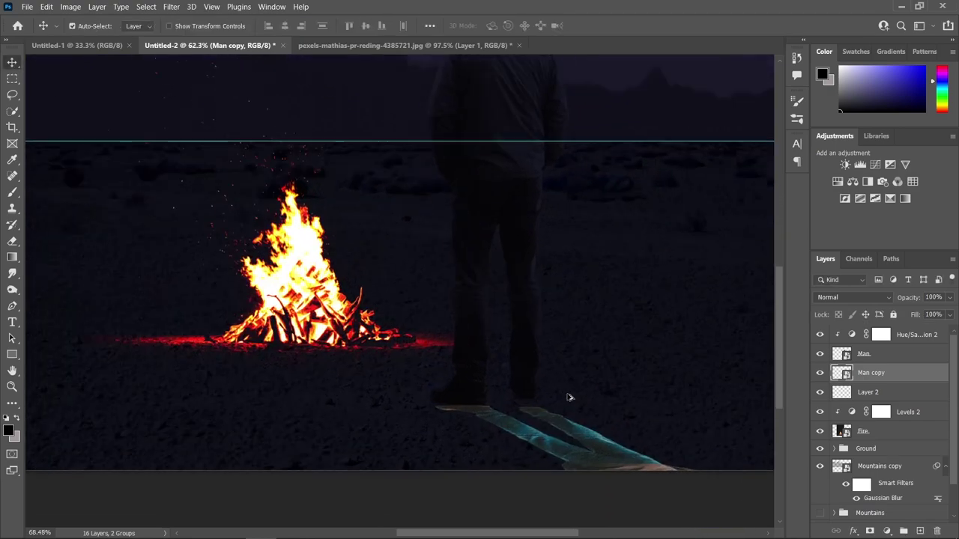
scroll(509, 308, "up", 3)
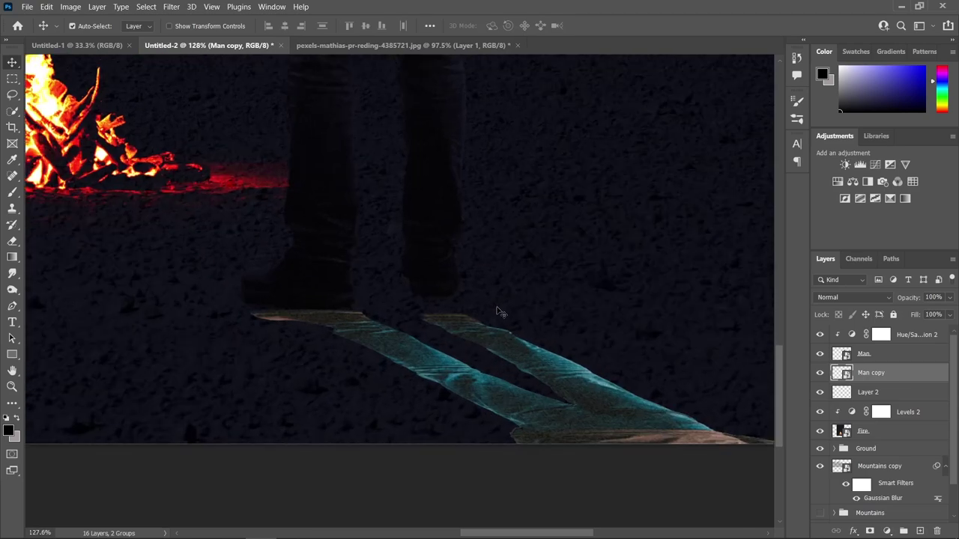
key("ctrl+t")
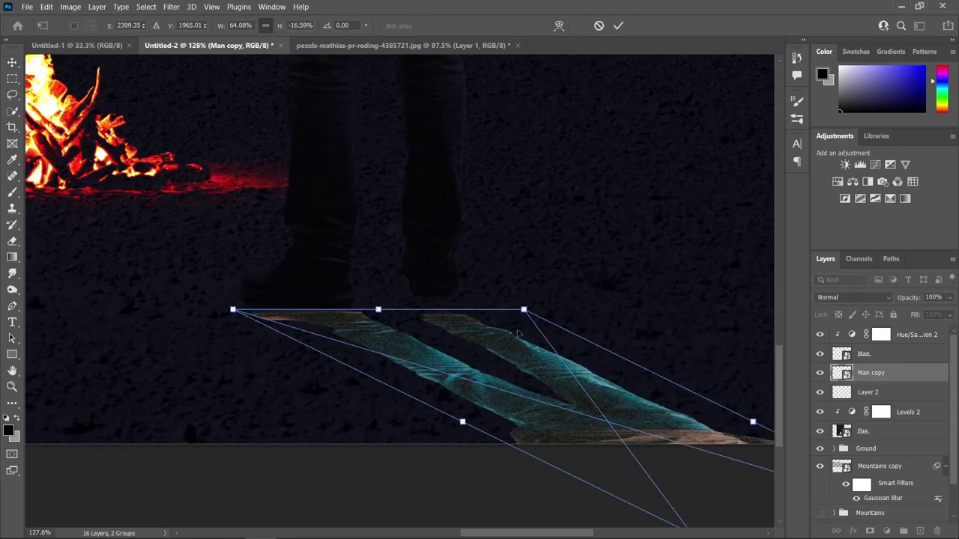
left_click_drag(513, 343, 519, 271)
left_click(14, 63)
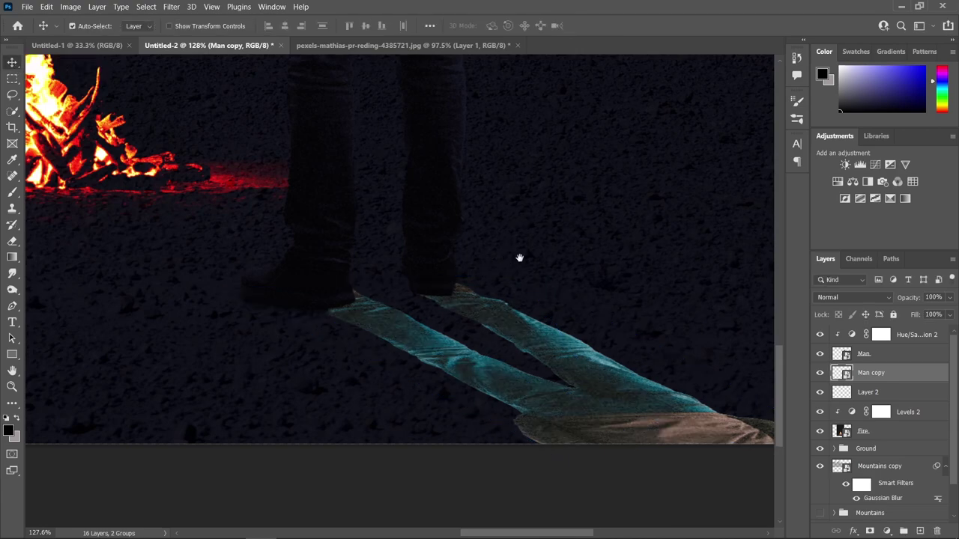
Apply a black Color Overlay to the Man copy layer in Normal mode at 100% opacity.
left_click(853, 531)
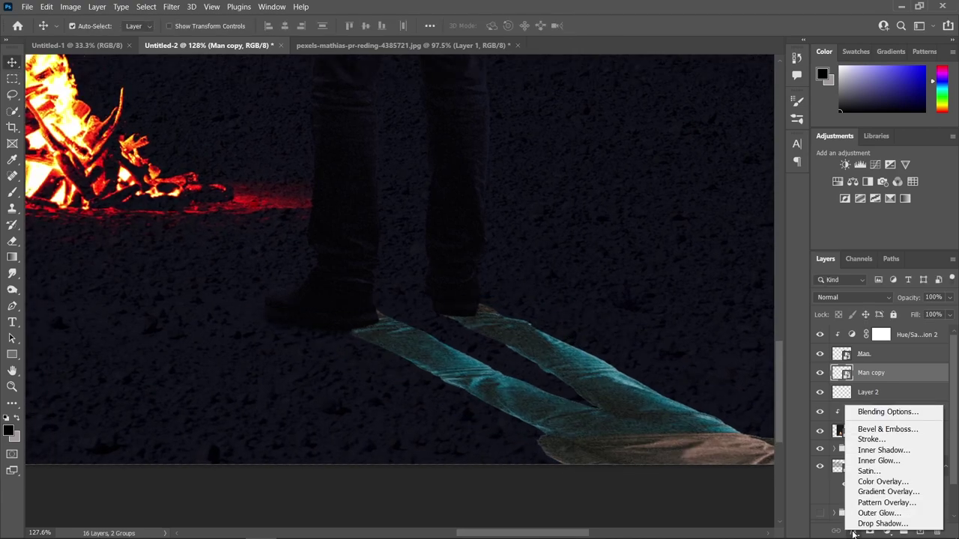
left_click(878, 483)
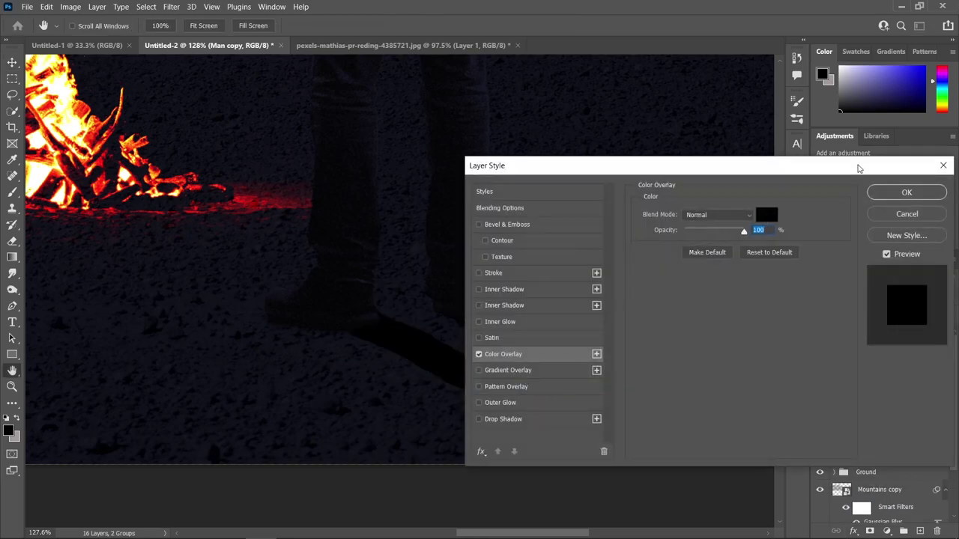
left_click_drag(859, 165, 896, 169)
left_click(939, 199)
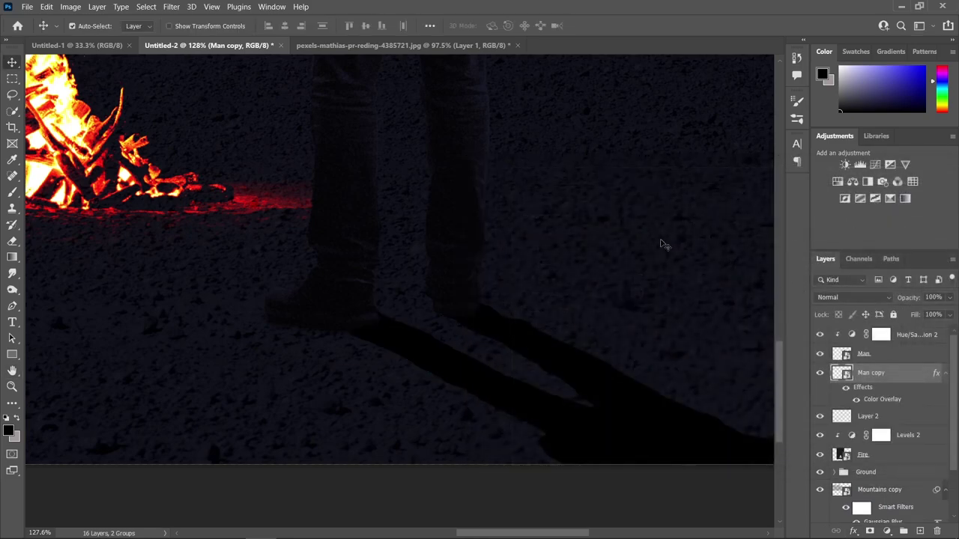
Soften the cast shadow on the Man copy layer with a Gaussian Blur of 5.0 pixels.
left_click(171, 7)
mouse_move(205, 158)
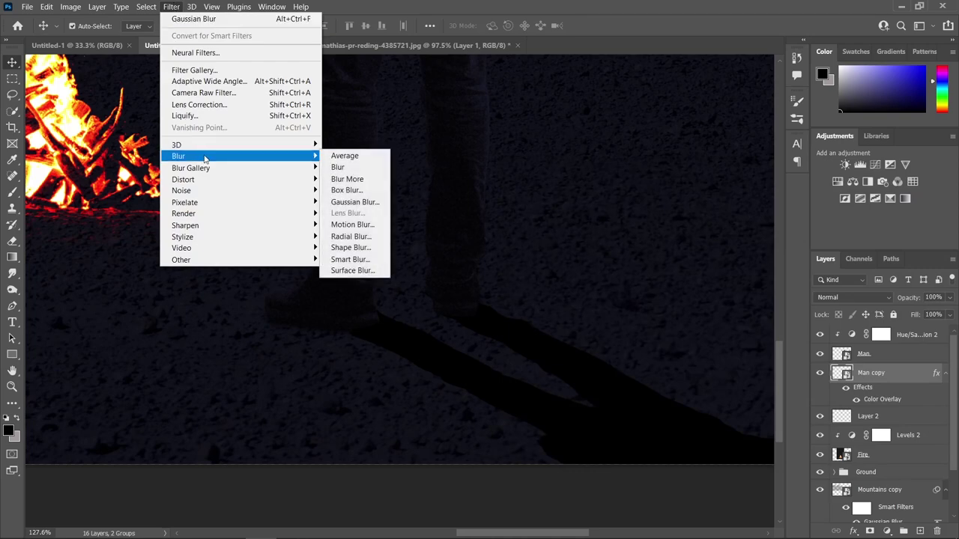
left_click(361, 203)
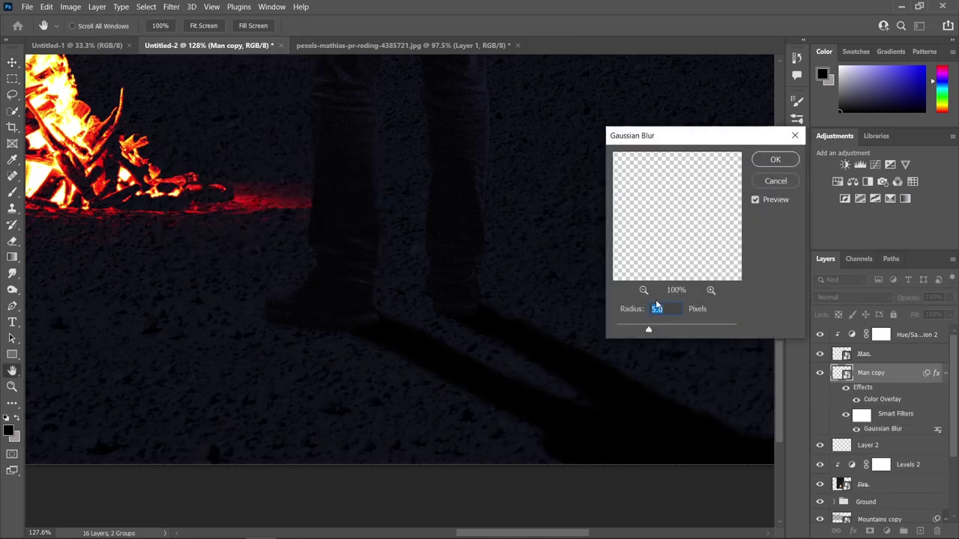
left_click(775, 159)
key("ctrl+0")
left_click_drag(615, 196, 589, 325)
scroll(589, 344, "down", 2)
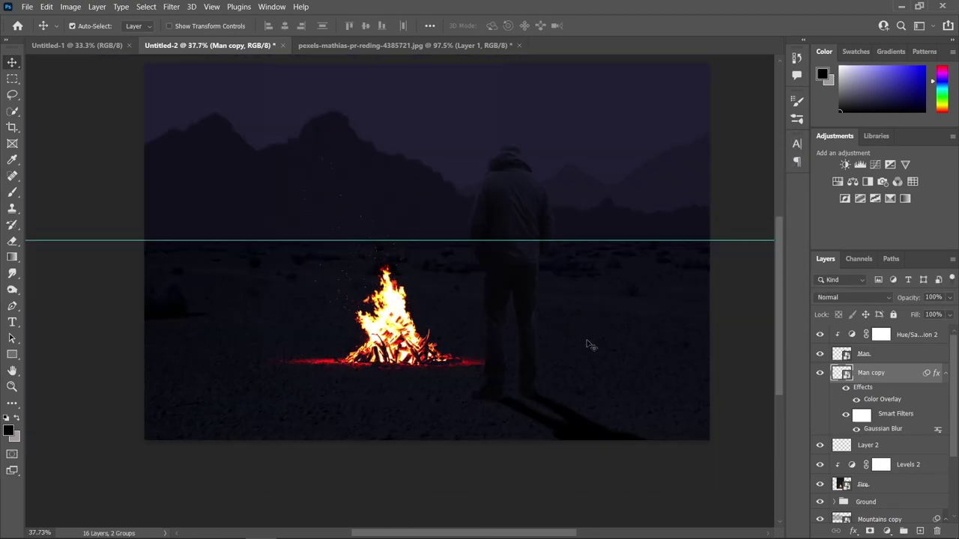
Add an Inner Shadow style to the Man layer and set its colour to orange fb963c.
scroll(622, 366, "up", 1)
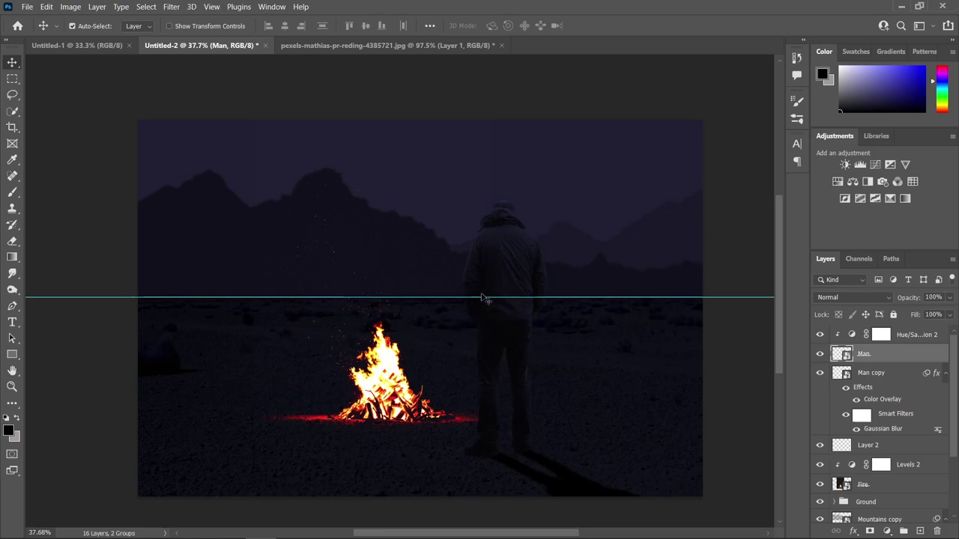
scroll(457, 314, "up", 1)
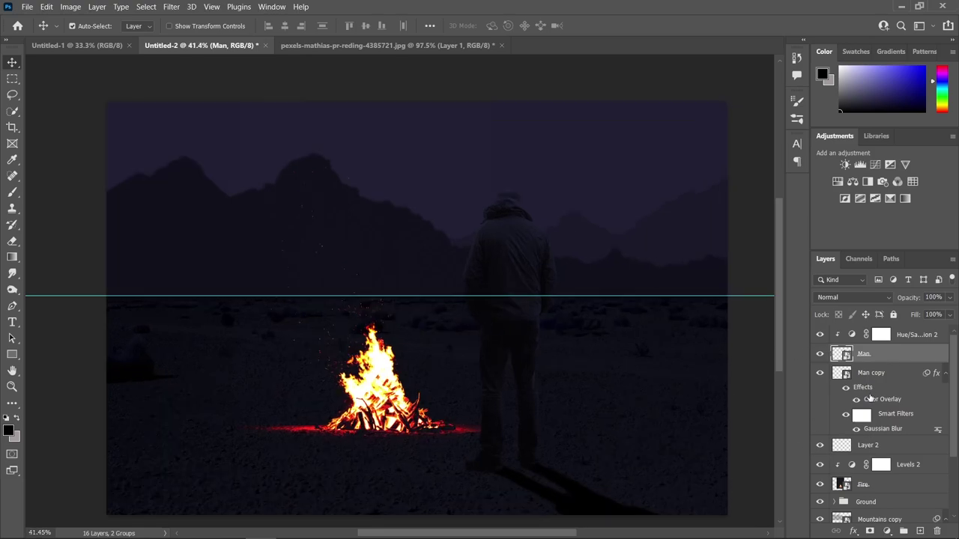
left_click(853, 531)
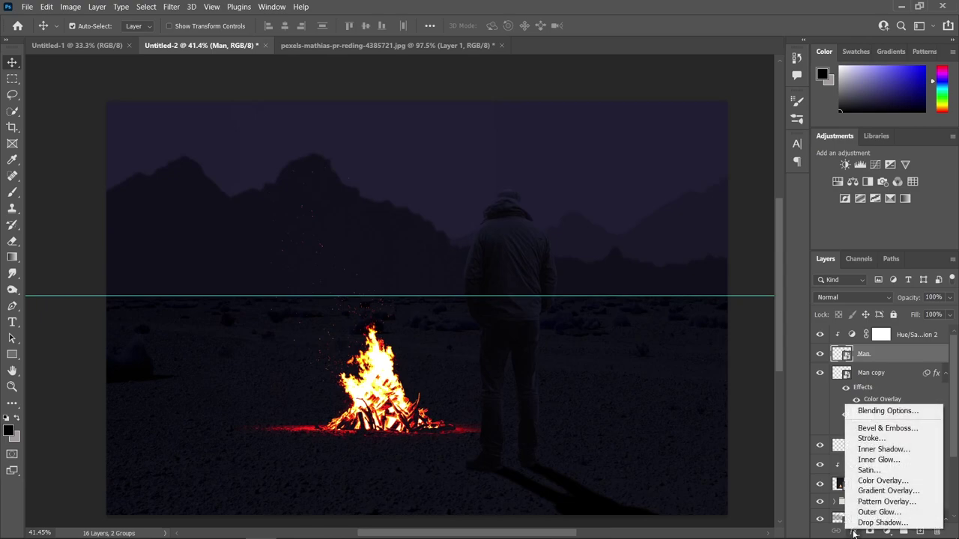
left_click(887, 449)
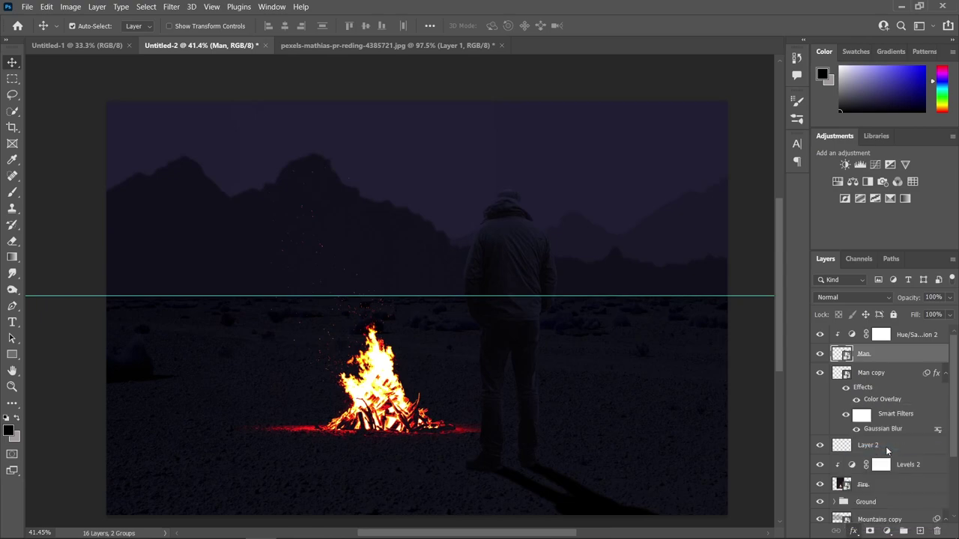
left_click_drag(699, 224, 799, 226)
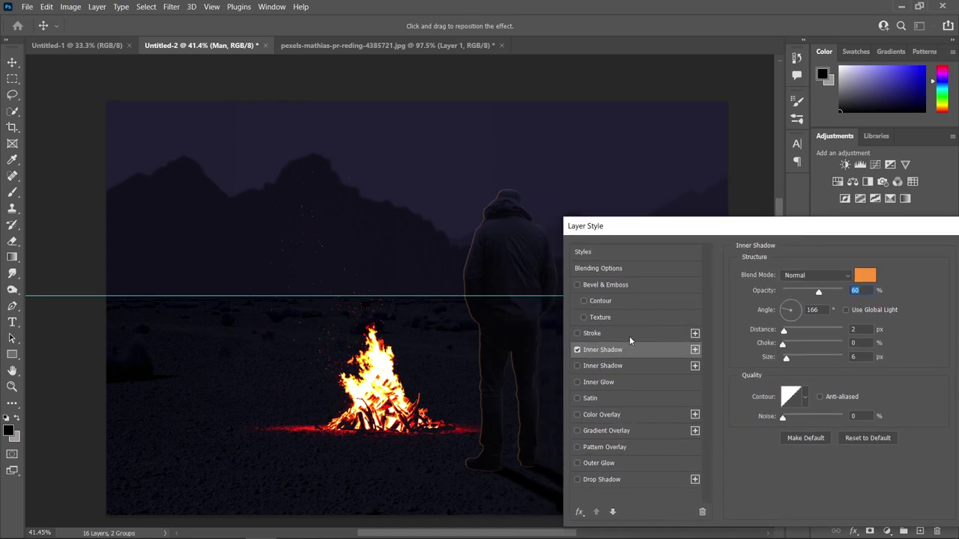
left_click(865, 276)
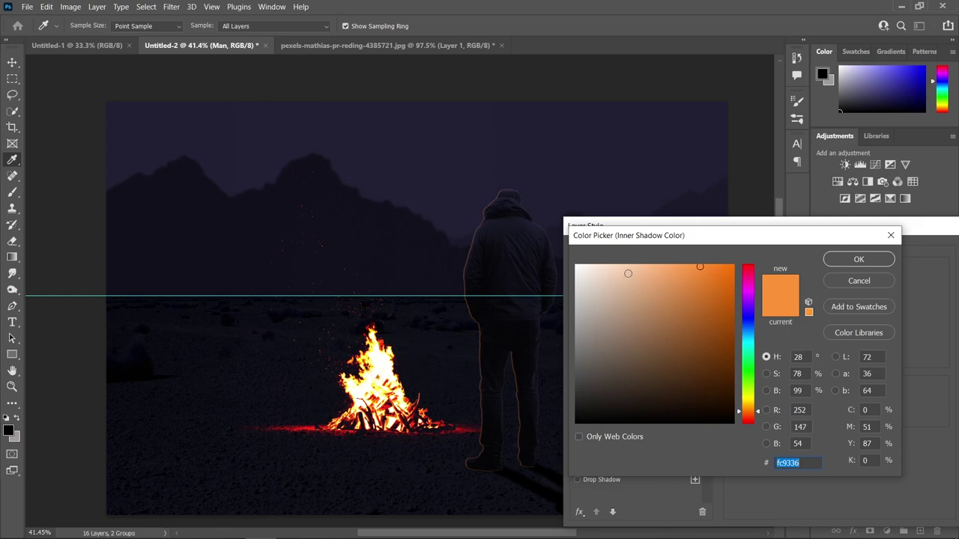
left_click(693, 266)
left_click(808, 463)
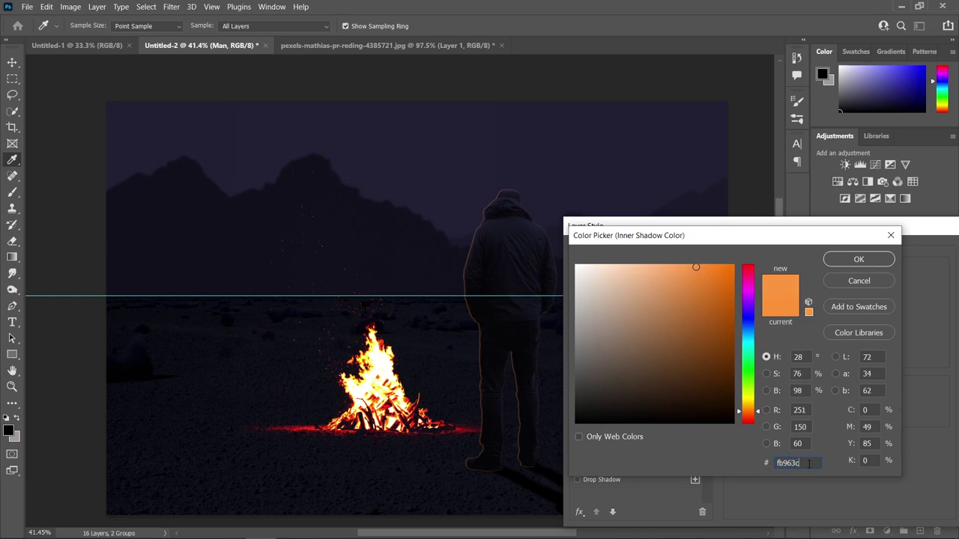
left_click(856, 260)
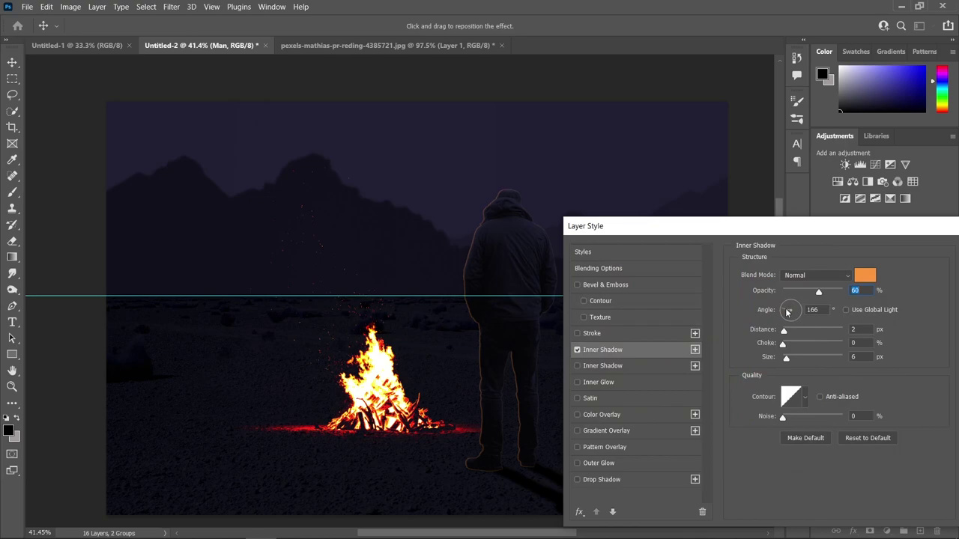
Apply the orange Inner Shadow to the Man layer with Use Global Light switched off.
left_click(847, 311)
left_click(846, 310)
left_click_drag(816, 237, 716, 237)
left_click(899, 252)
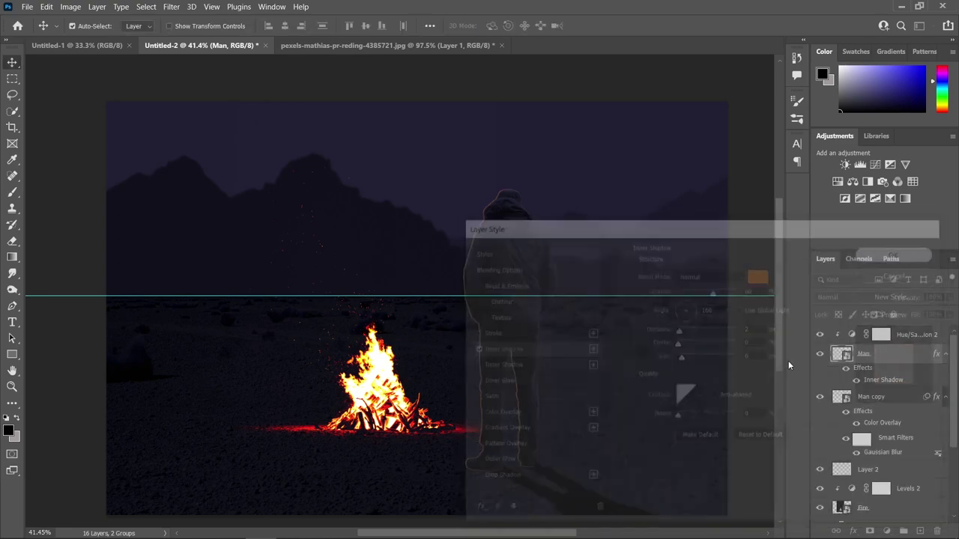
Separate the Man layer's Inner Shadow effect into its own layer and move that layer above Hue/Saturation 2.
scroll(610, 349, "up", 3)
scroll(524, 419, "down", 1)
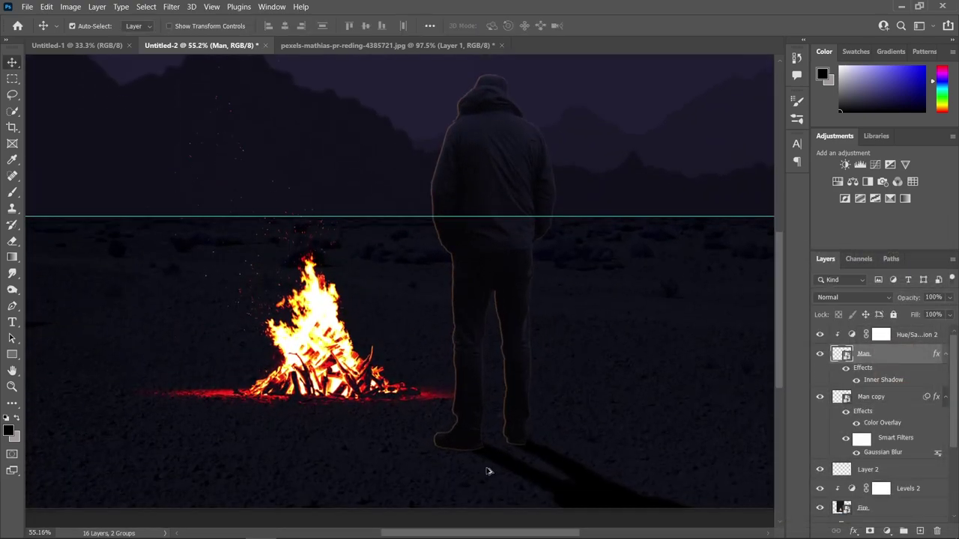
scroll(488, 466, "up", 3)
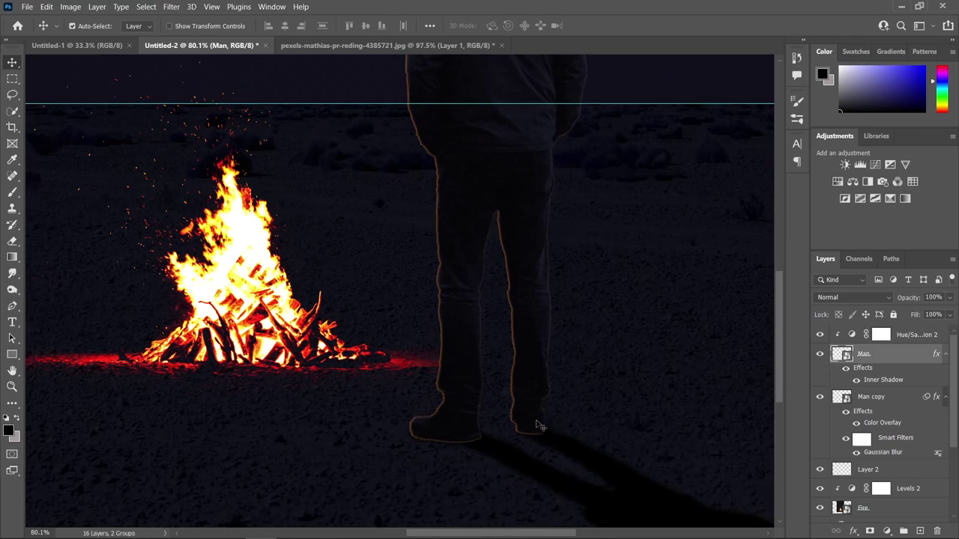
scroll(464, 449, "down", 1)
left_click_drag(607, 331, 530, 387)
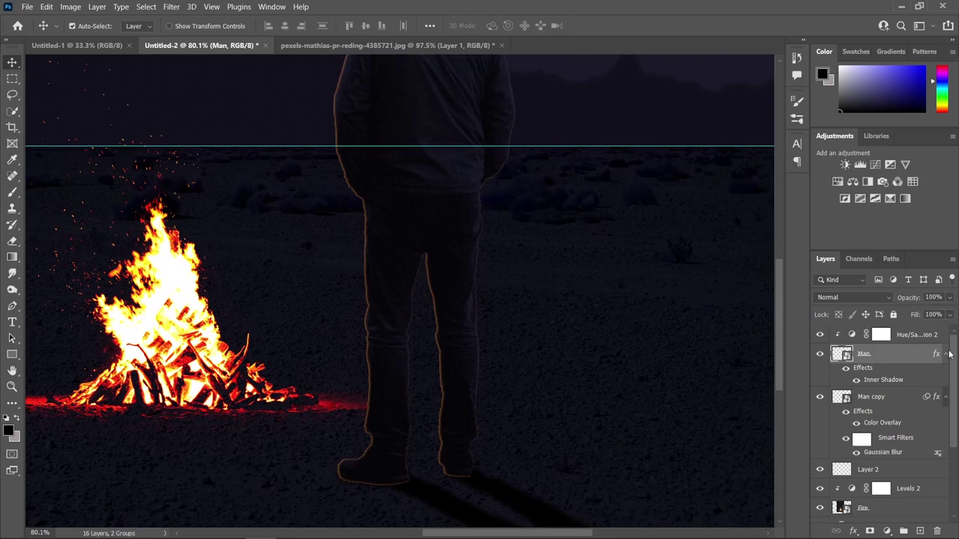
scroll(538, 404, "down", 2)
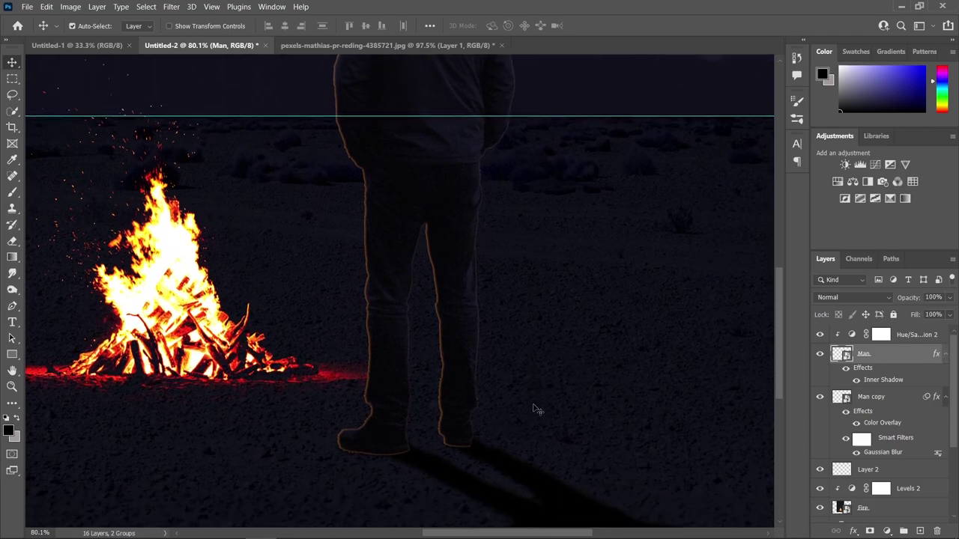
right_click(896, 379)
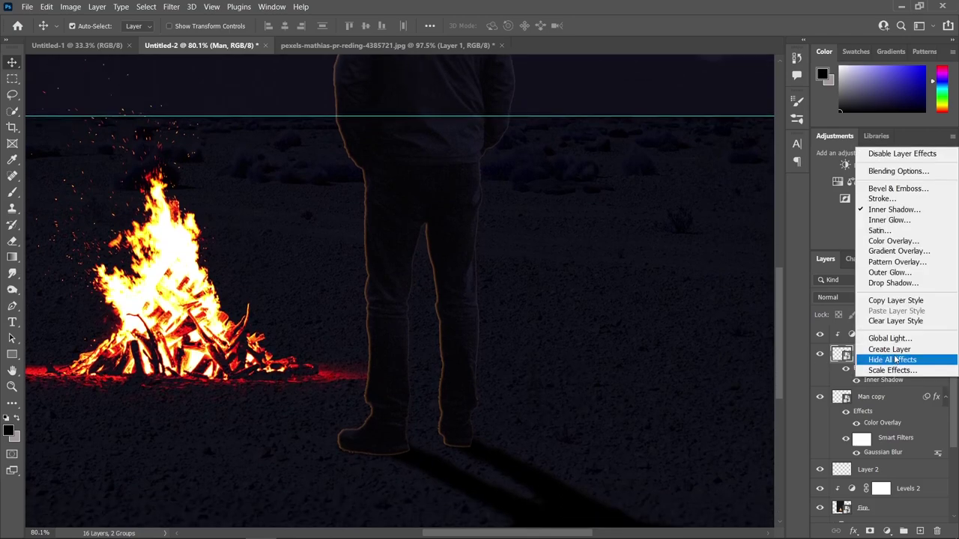
left_click(890, 350)
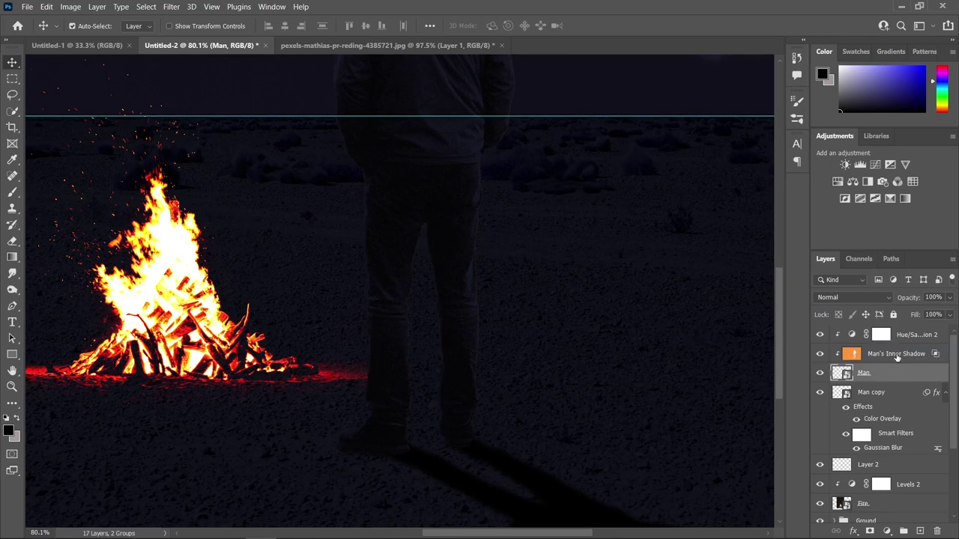
left_click(893, 356)
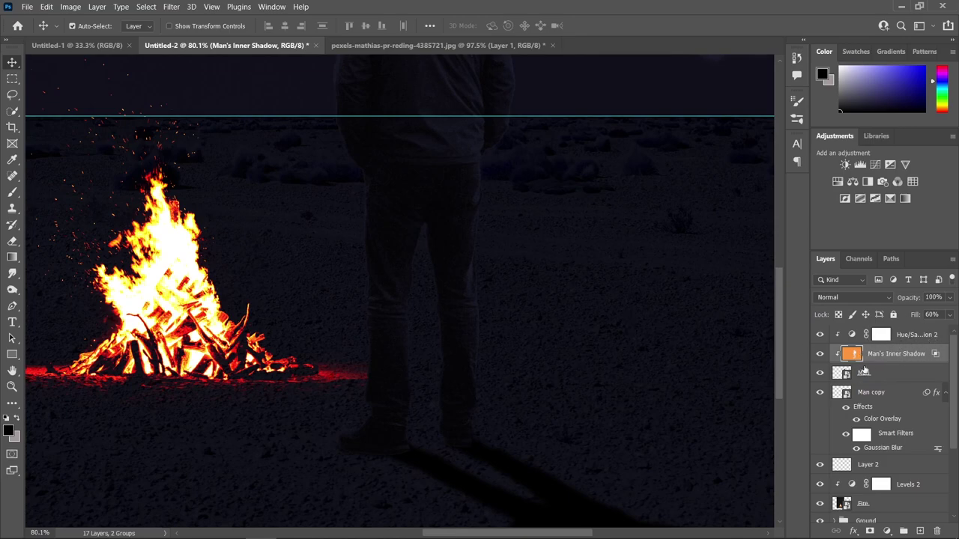
left_click_drag(895, 357, 910, 329)
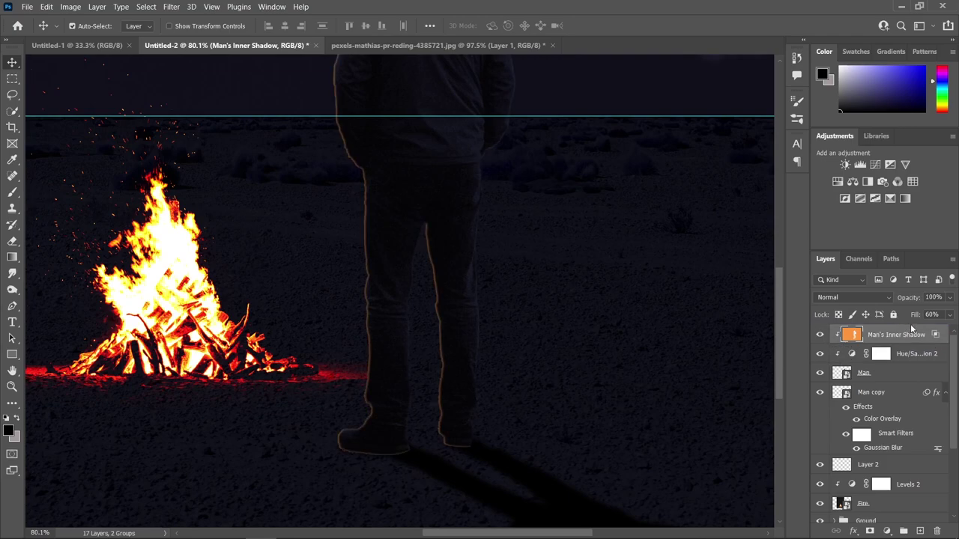
Add a white layer mask to the Man's Inner Shadow layer and choose the Brush tool with black.
scroll(377, 313, "down", 2)
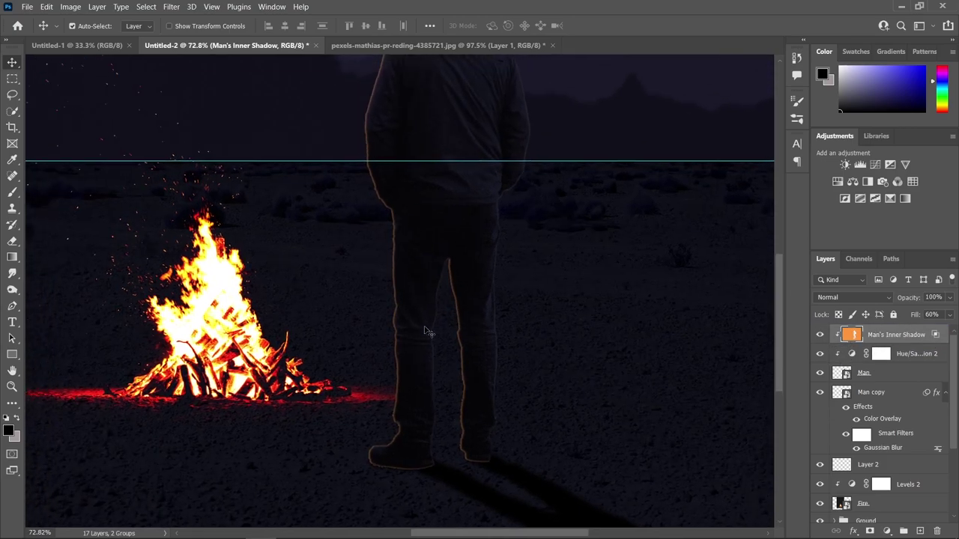
left_click_drag(502, 307, 528, 313)
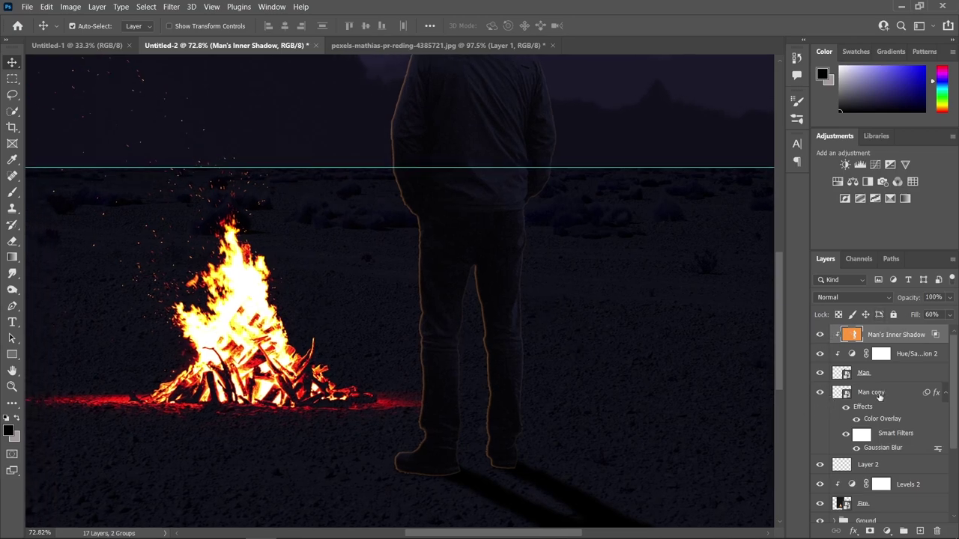
left_click_drag(558, 374, 591, 342)
left_click(869, 531)
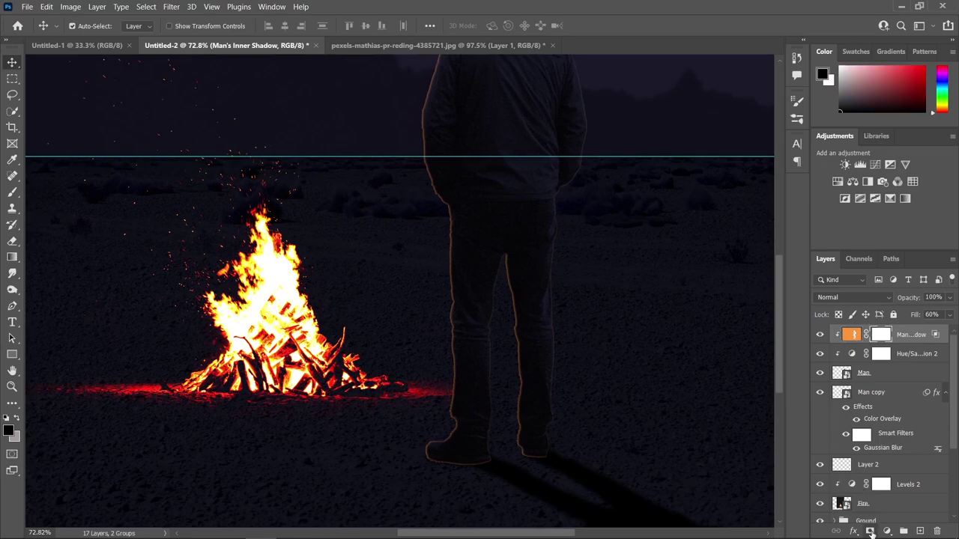
left_click(12, 191)
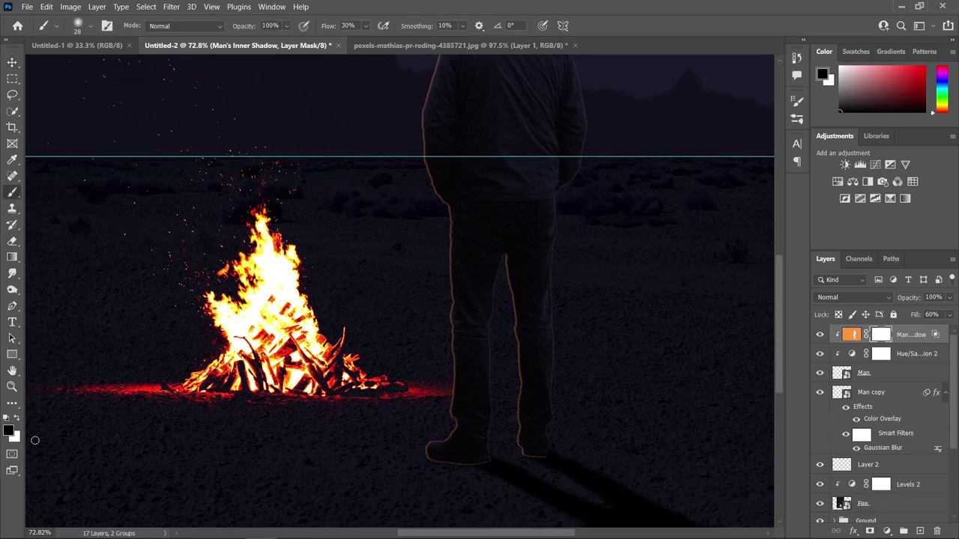
Paint black on the mask at 30% flow to hide the orange rim under the soles of both shoes.
scroll(337, 317, "down", 2)
scroll(477, 401, "up", 2)
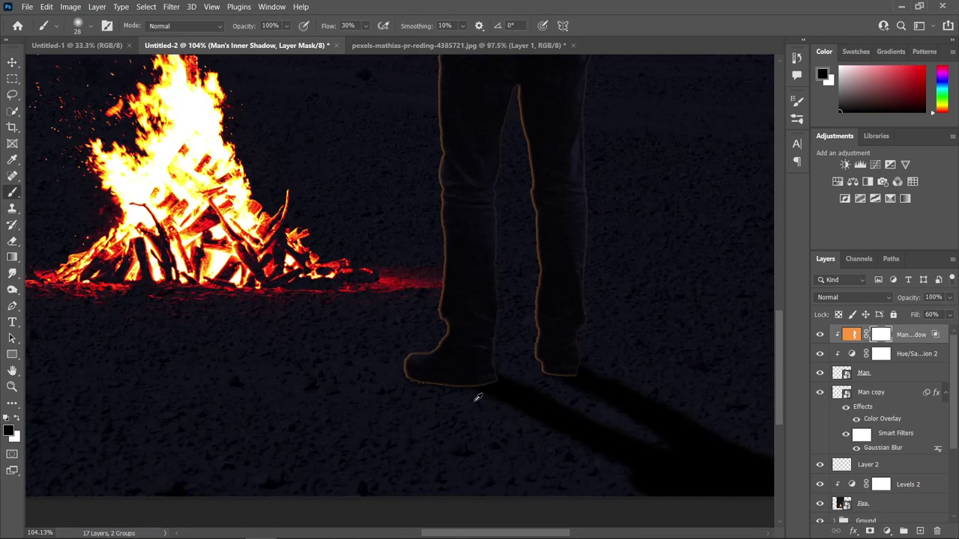
mouse_move(476, 400)
left_mouse_down()
mouse_move(495, 400)
mouse_move(460, 398)
mouse_move(576, 379)
mouse_move(534, 384)
left_mouse_up()
scroll(539, 278, "down", 1)
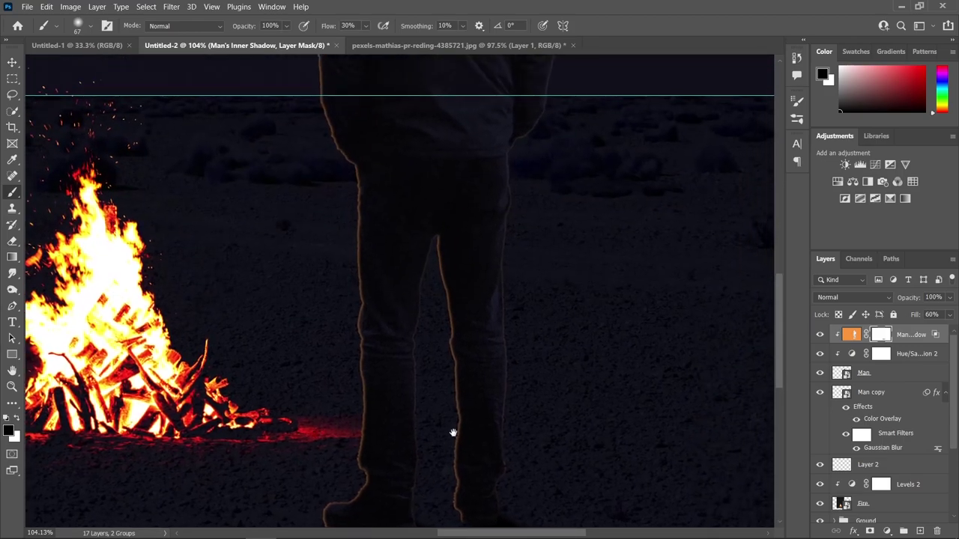
scroll(454, 438, "down", 1)
scroll(368, 445, "up", 2)
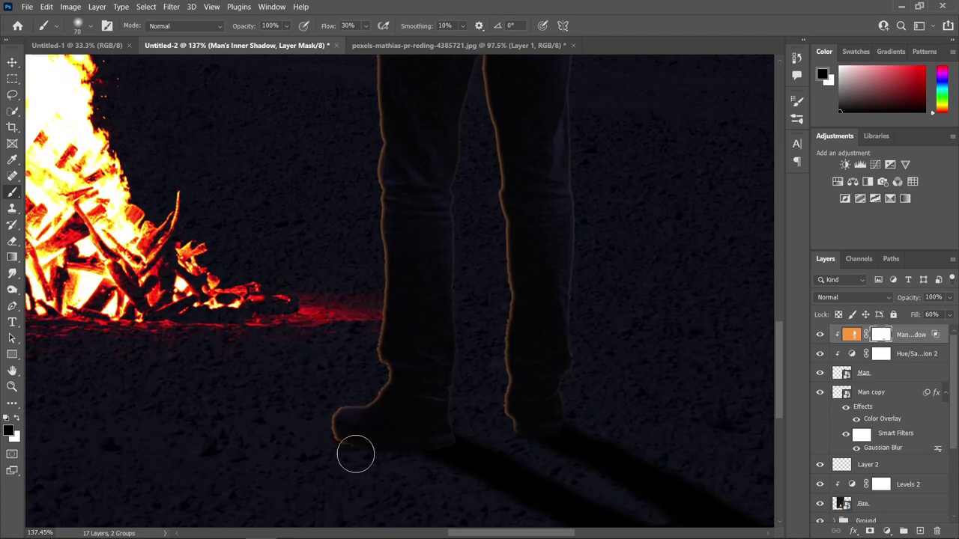
mouse_move(364, 448)
left_mouse_down()
mouse_move(325, 439)
mouse_move(347, 443)
left_mouse_up()
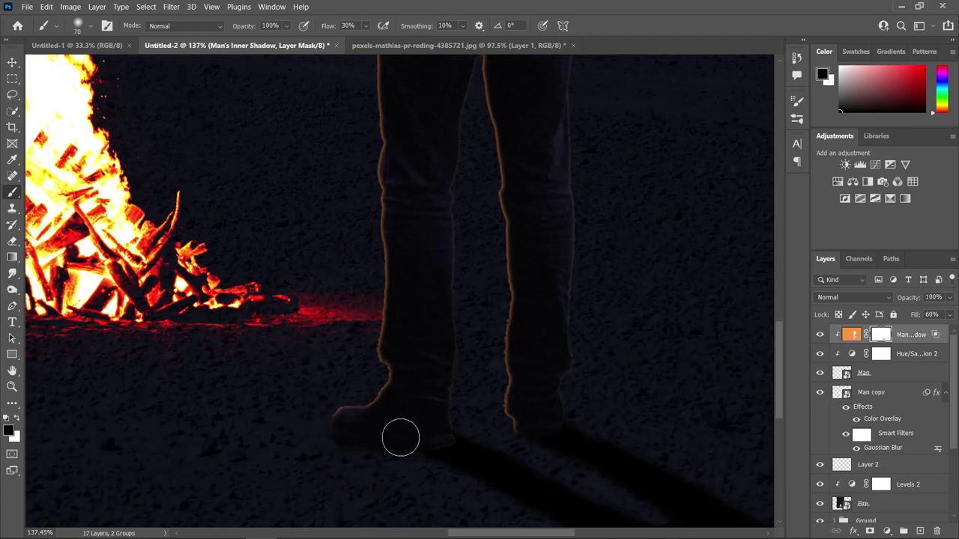
left_click_drag(542, 419, 527, 434)
Set the brush flow to 100% and mask out the rim on the man's side facing away from the fire, including the hat.
left_click_drag(582, 283, 568, 447)
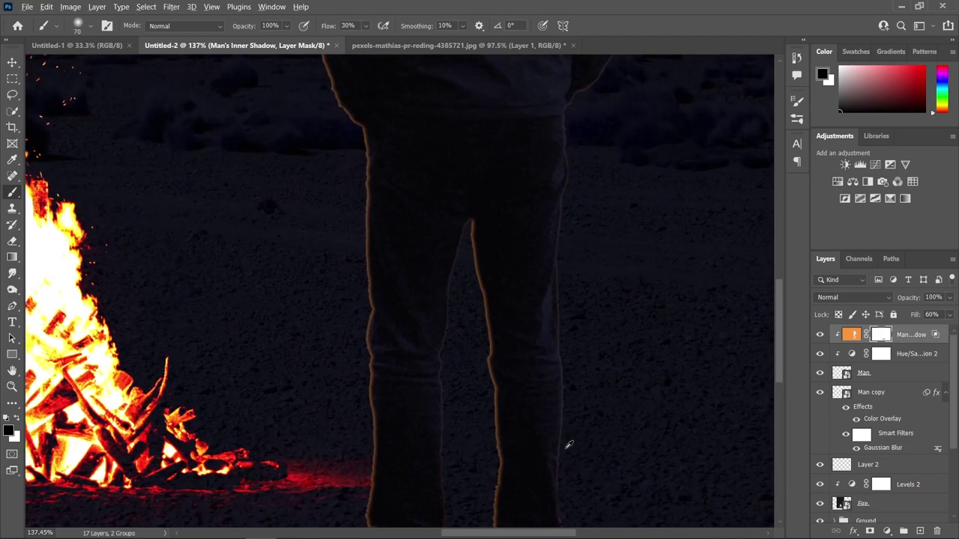
scroll(567, 447, "down", 3)
left_click_drag(520, 241, 447, 448)
scroll(510, 447, "down", 2)
scroll(515, 441, "down", 2)
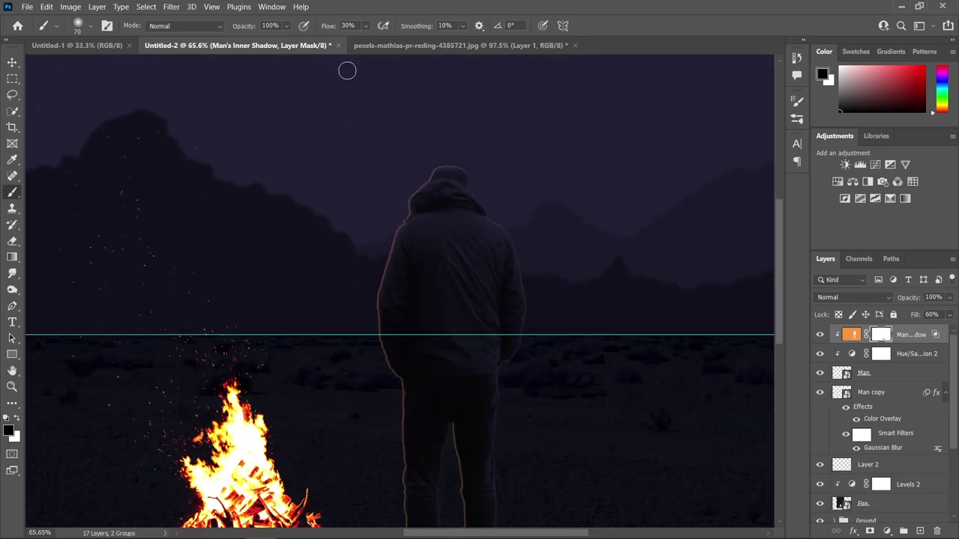
scroll(525, 428, "up", 2)
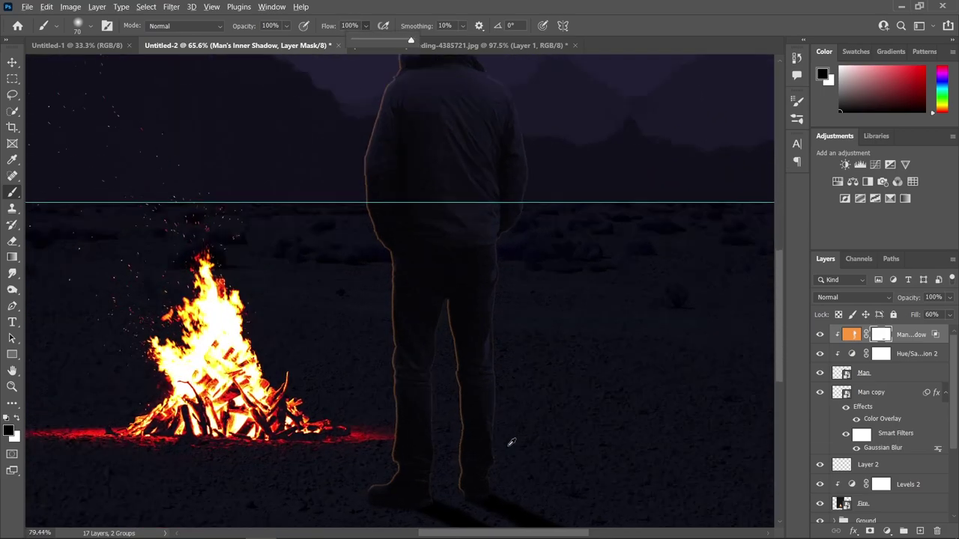
scroll(509, 389, "up", 5)
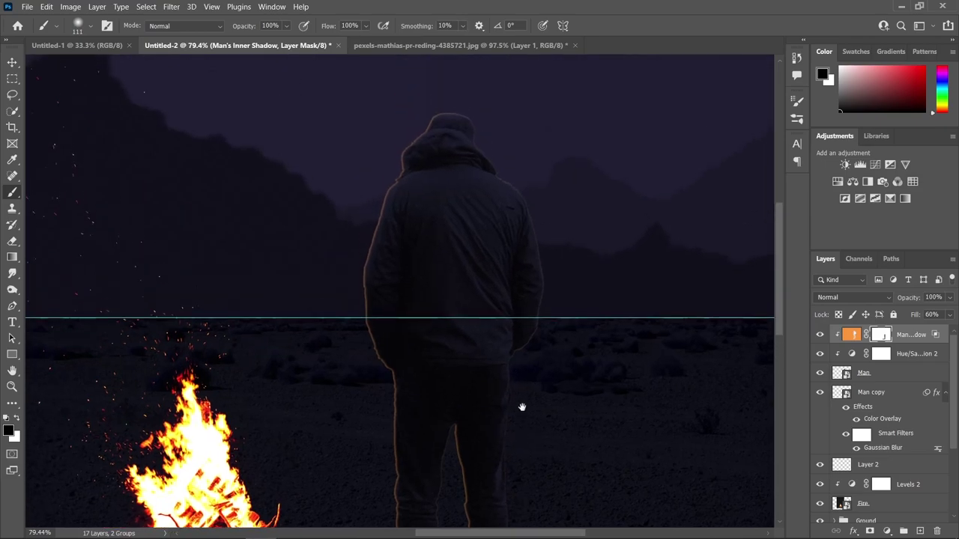
scroll(485, 174, "up", 5)
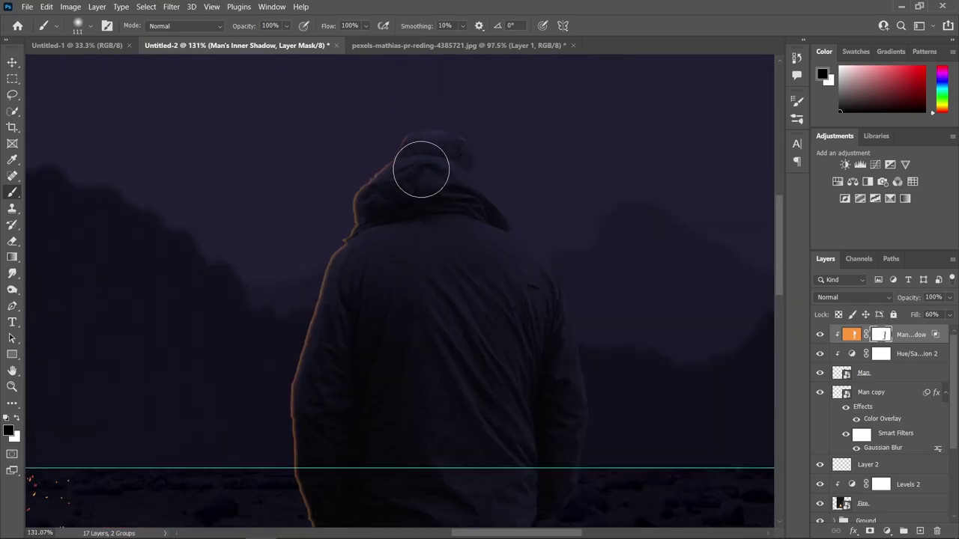
scroll(426, 310, "down", 3)
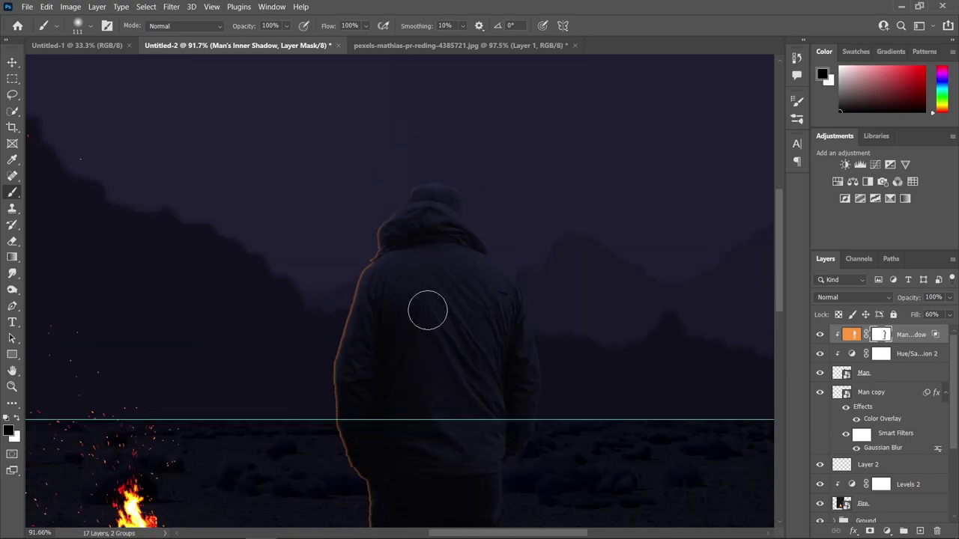
Paint black on the mask just inside the jacket's fire-facing edge to clean up the orange rim there.
scroll(483, 300, "up", 3)
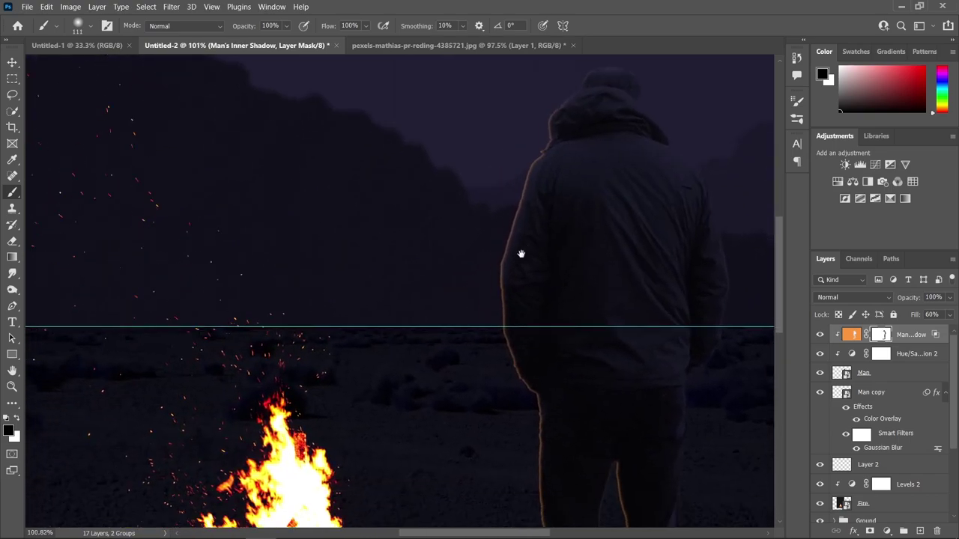
scroll(555, 195, "up", 2)
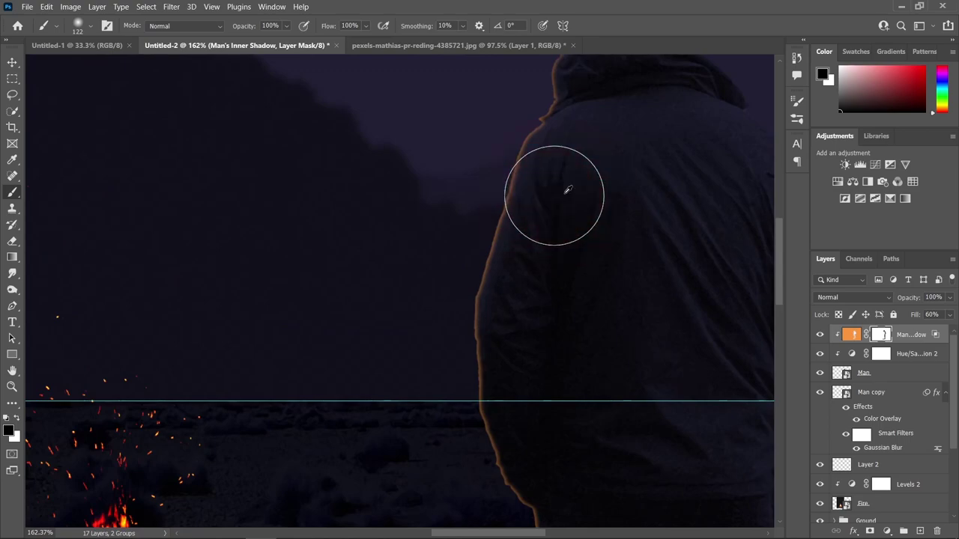
mouse_move(564, 164)
left_mouse_down()
mouse_move(520, 289)
mouse_move(525, 309)
left_mouse_up()
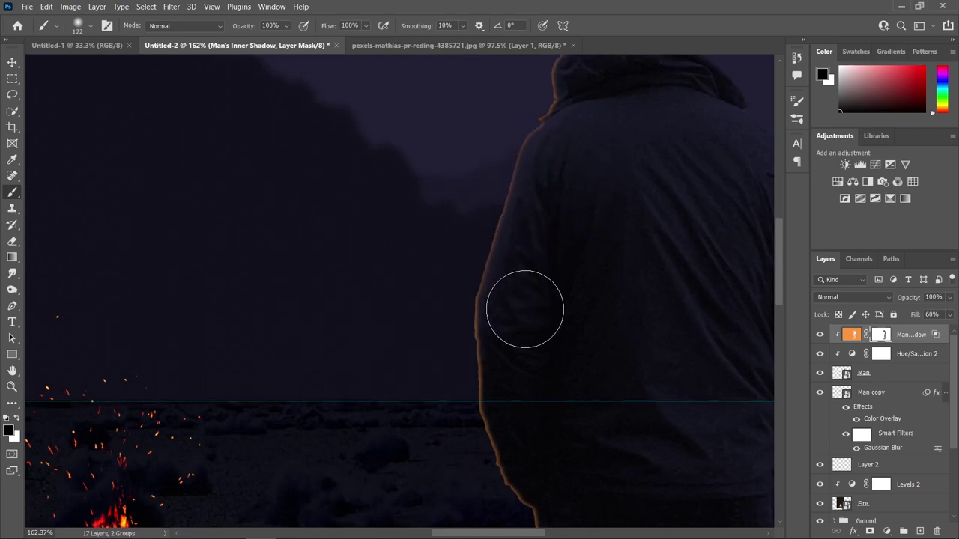
scroll(582, 317, "down", 6)
scroll(602, 196, "up", 5)
Paint black on the mask along the inside of the far leg's fire-facing edge to refine its rim.
left_click_drag(602, 196, 599, 196)
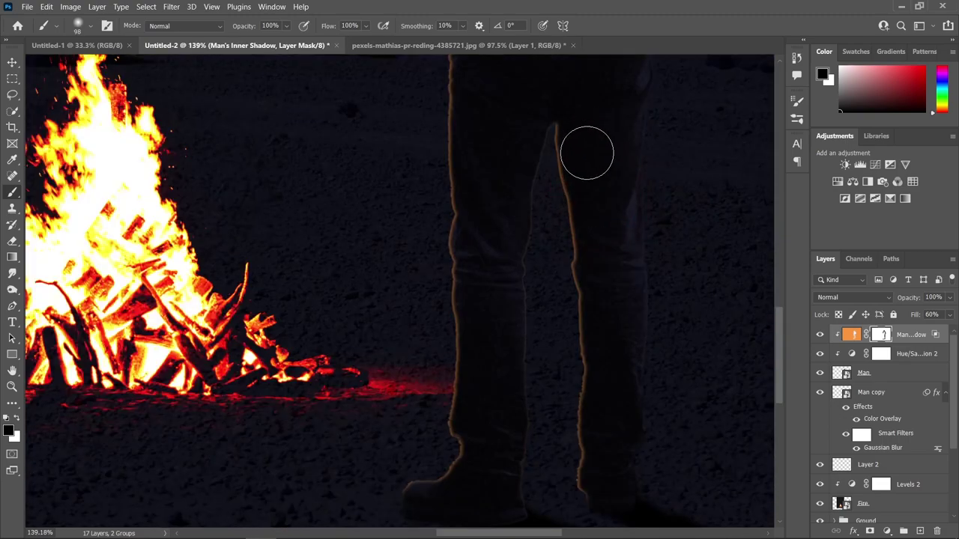
left_click_drag(602, 155, 595, 156)
mouse_move(596, 192)
left_mouse_down()
mouse_move(602, 259)
mouse_move(618, 290)
left_mouse_up()
scroll(630, 282, "down", 1)
mouse_move(615, 248)
left_mouse_down()
mouse_move(612, 332)
mouse_move(623, 337)
mouse_move(603, 383)
mouse_move(605, 360)
mouse_move(613, 424)
mouse_move(621, 415)
mouse_move(603, 445)
mouse_move(607, 437)
mouse_move(631, 452)
mouse_move(606, 419)
left_mouse_up()
scroll(632, 447, "down", 6)
key("v")
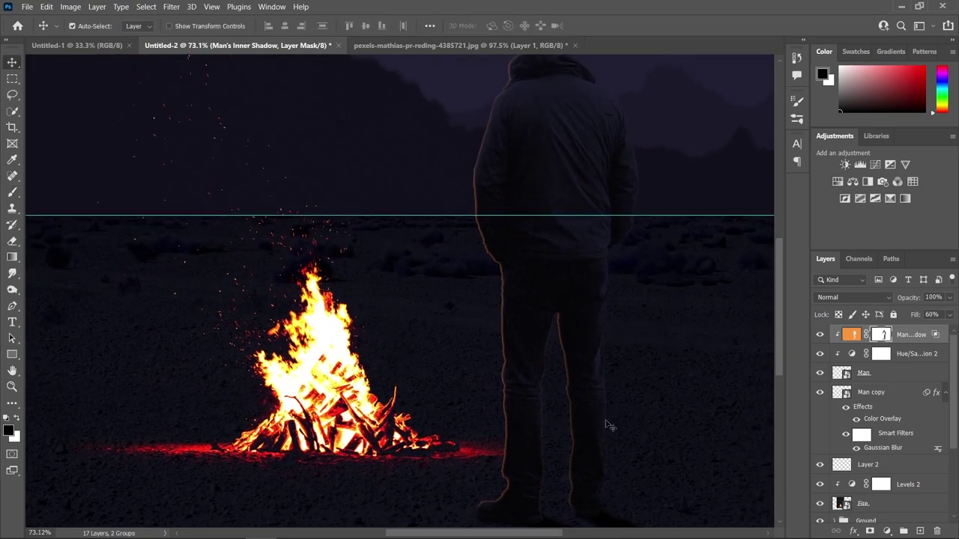
Examine the masked orange rim along the man's jacket and legs up close and from a distance.
scroll(517, 187, "up", 5)
mouse_move(517, 187)
left_mouse_down()
mouse_move(529, 302)
mouse_move(513, 246)
mouse_move(520, 253)
left_mouse_up()
scroll(518, 252, "down", 2)
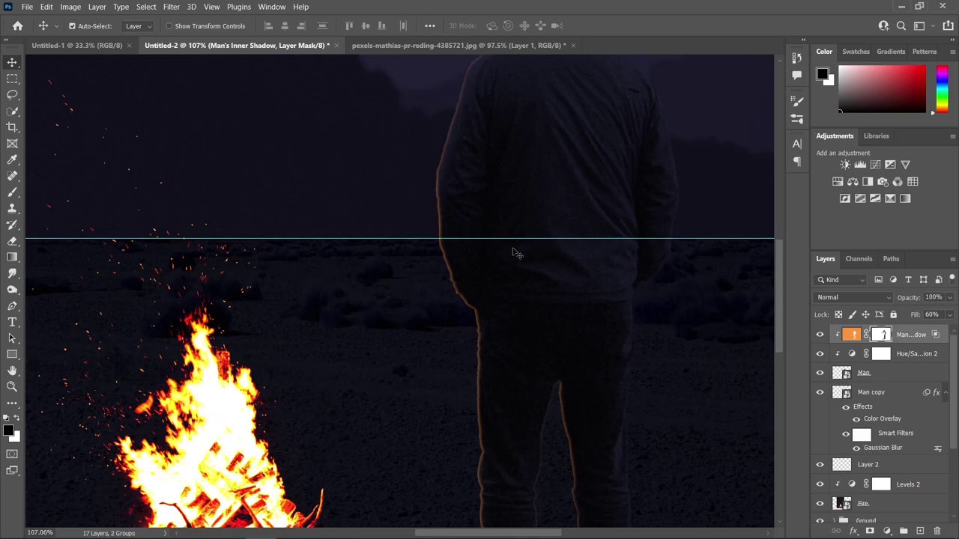
scroll(517, 269, "down", 8)
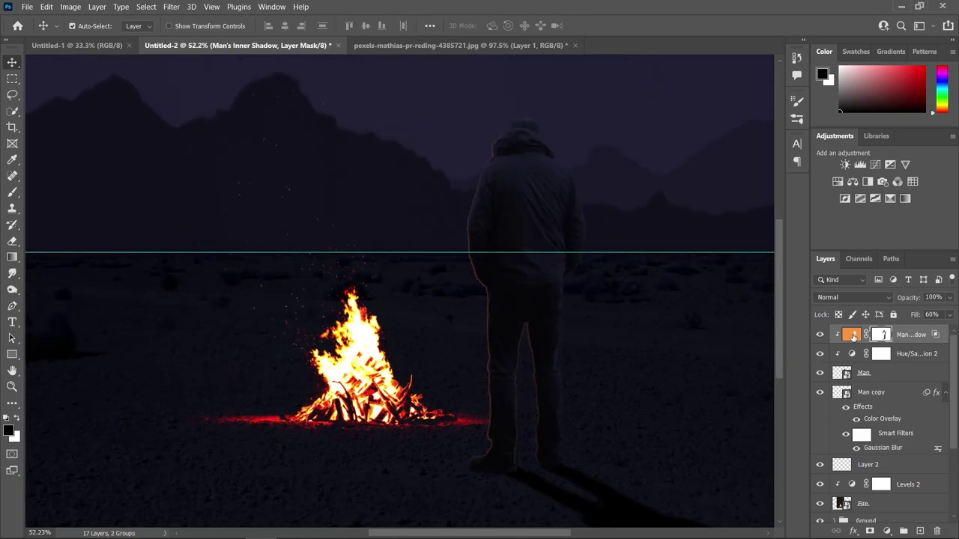
scroll(457, 278, "up", 9)
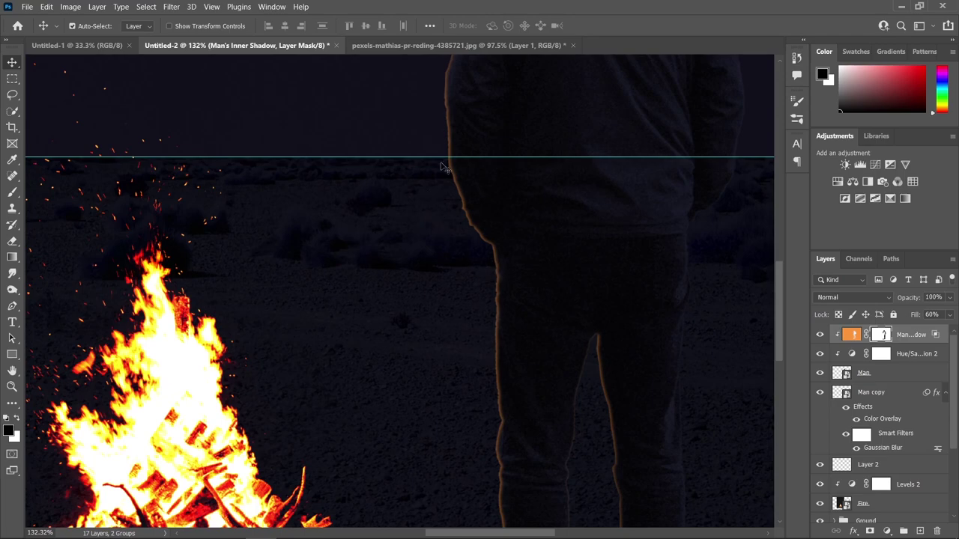
scroll(494, 148, "down", 2)
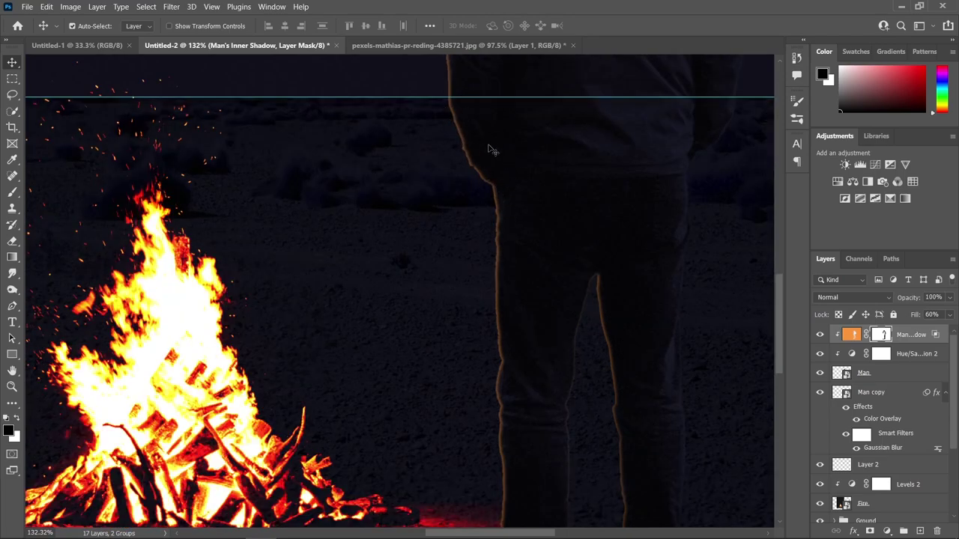
scroll(487, 163, "down", 3)
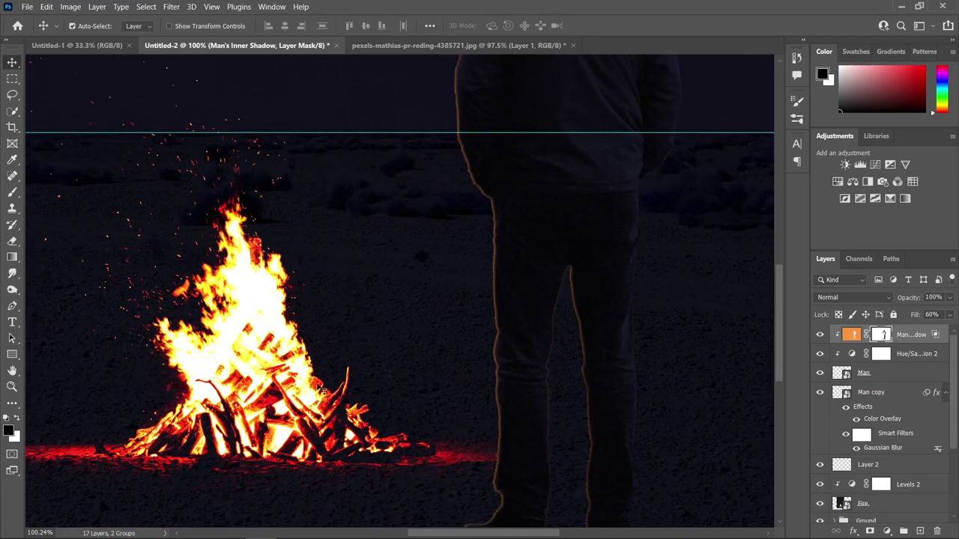
Add a white #ffffff inner shadow to the Man layer with 60% opacity, 166° angle, 2 px distance and 6 px size.
left_click(882, 374)
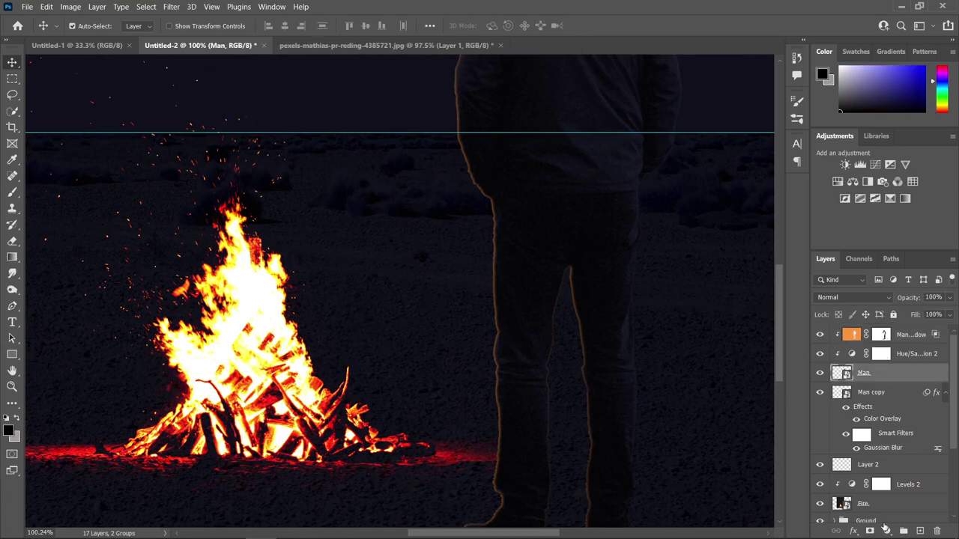
left_click(888, 531)
key("Escape")
left_click(853, 531)
left_click(891, 452)
left_click_drag(668, 221, 758, 197)
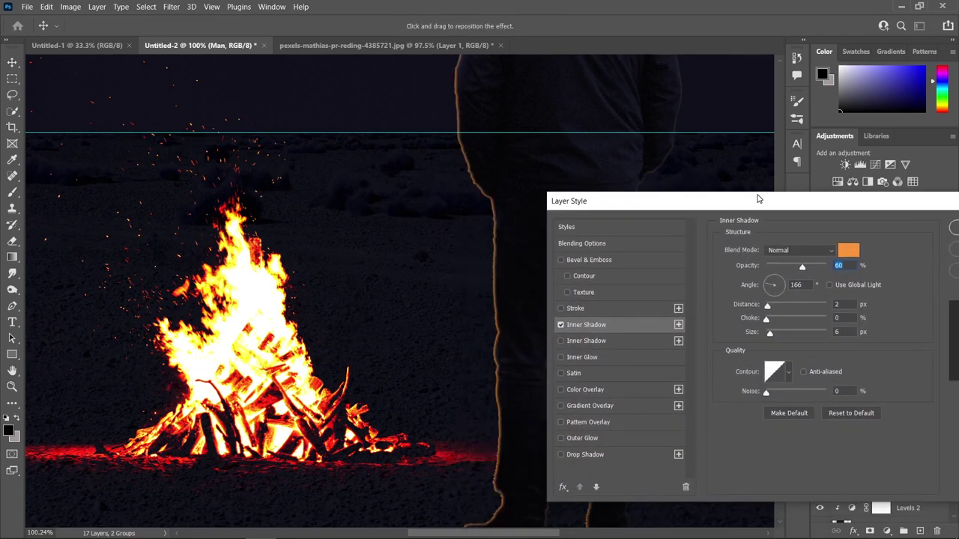
left_click(852, 255)
left_click(577, 259)
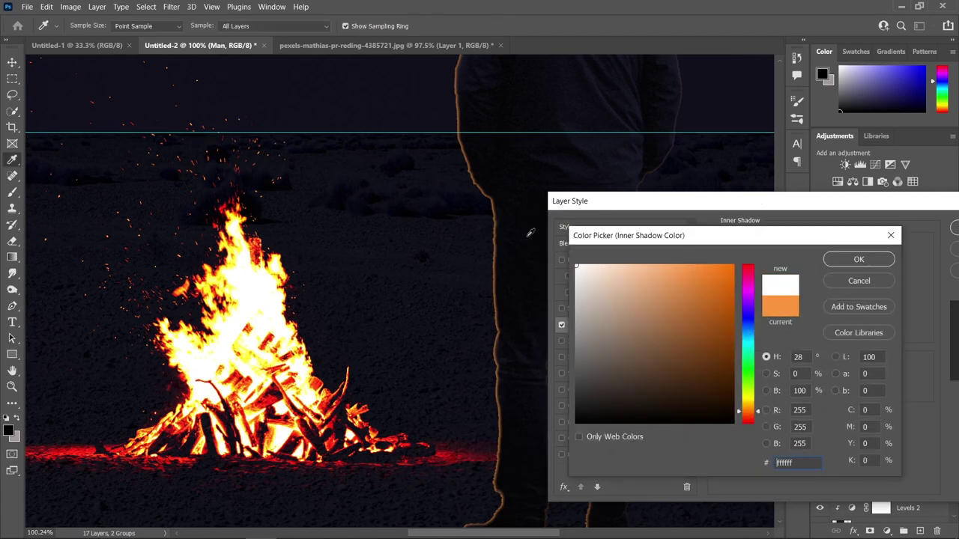
left_click(860, 259)
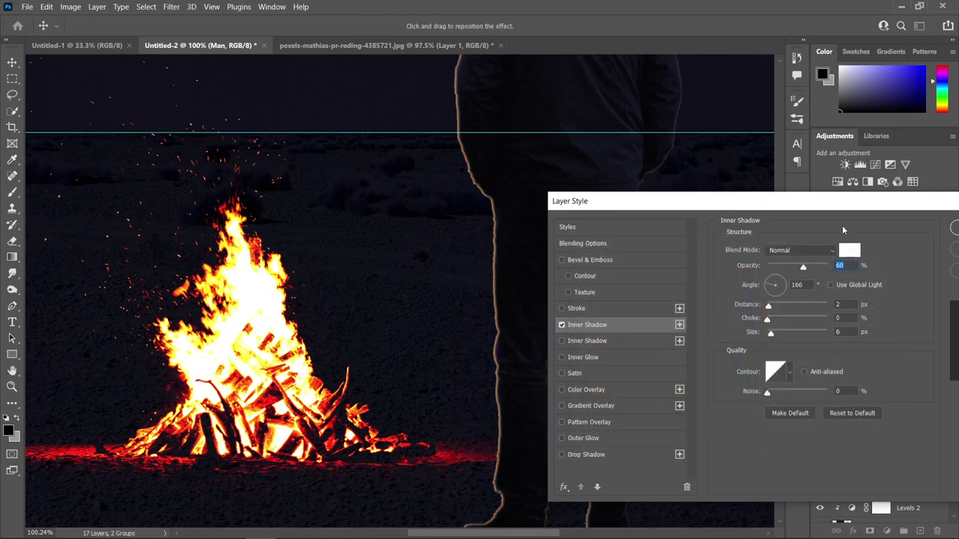
left_click_drag(843, 204, 740, 243)
left_click(856, 259)
scroll(517, 258, "up", 3)
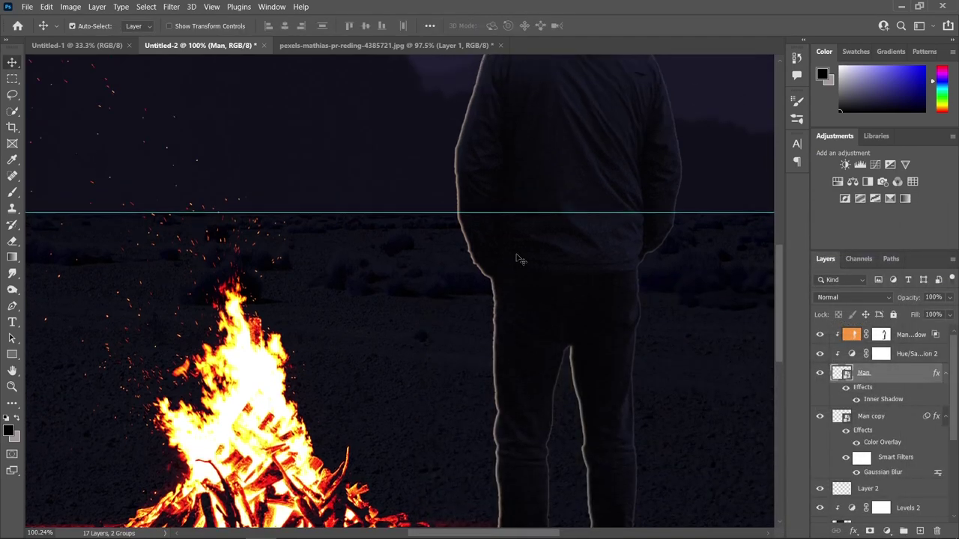
Convert the man's white inner shadow into its own layer, place it above the orange rim layer and add a layer mask.
right_click(886, 399)
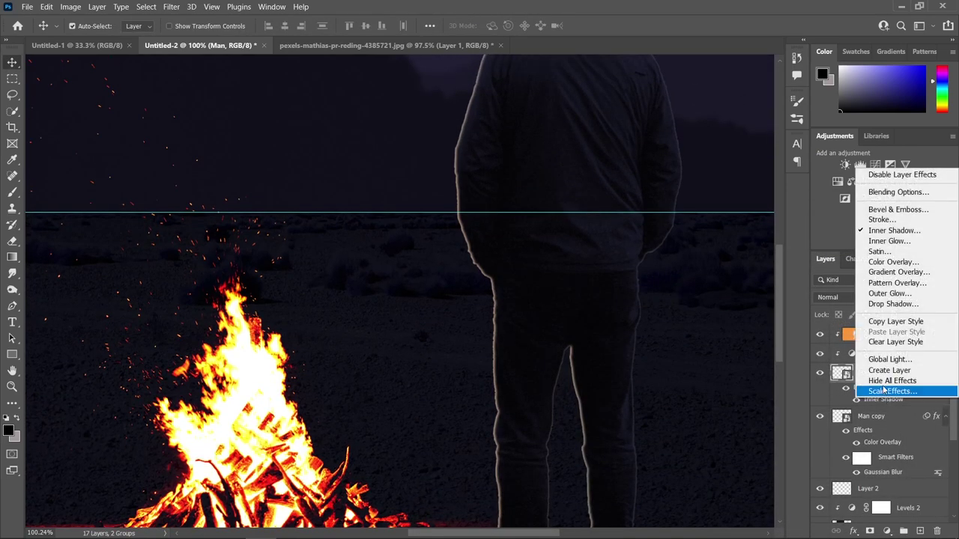
left_click(895, 367)
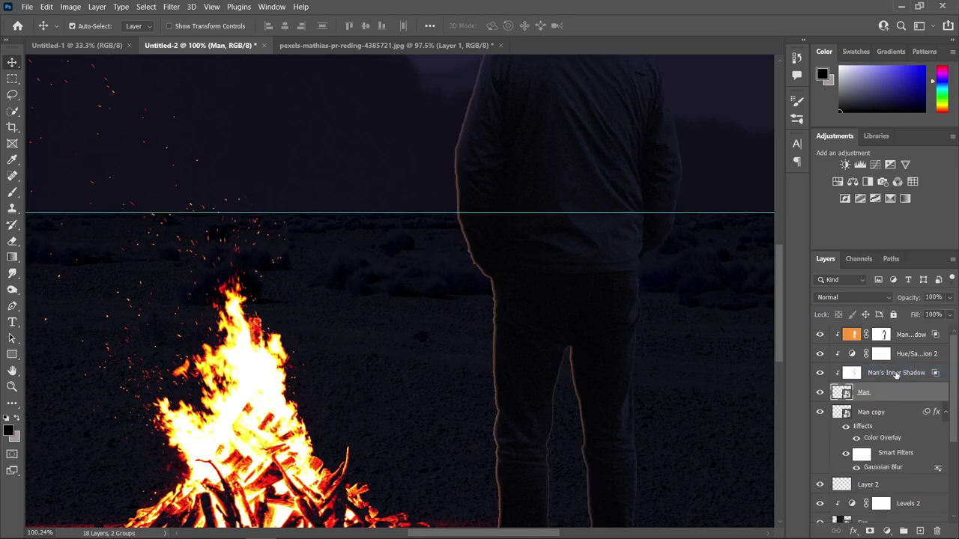
left_click_drag(896, 374, 905, 331)
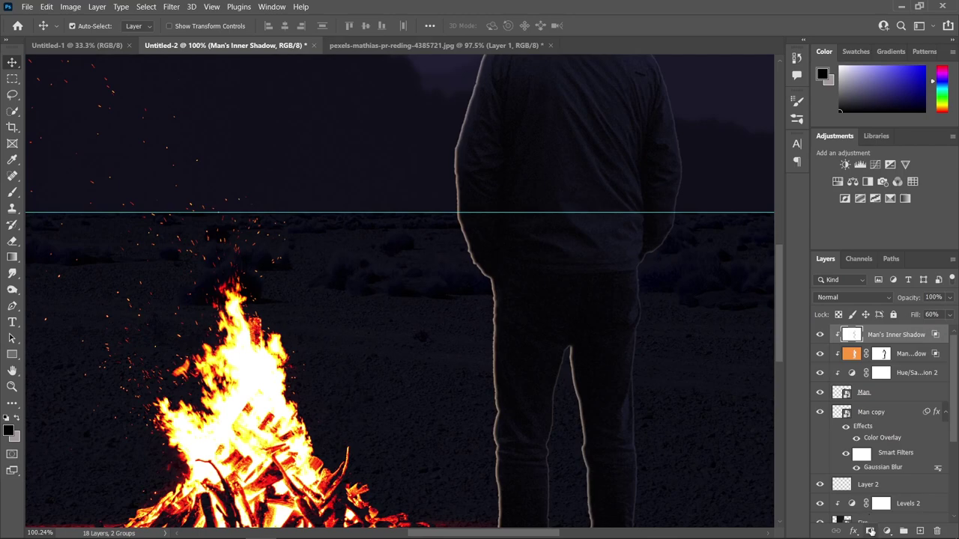
left_click(870, 531)
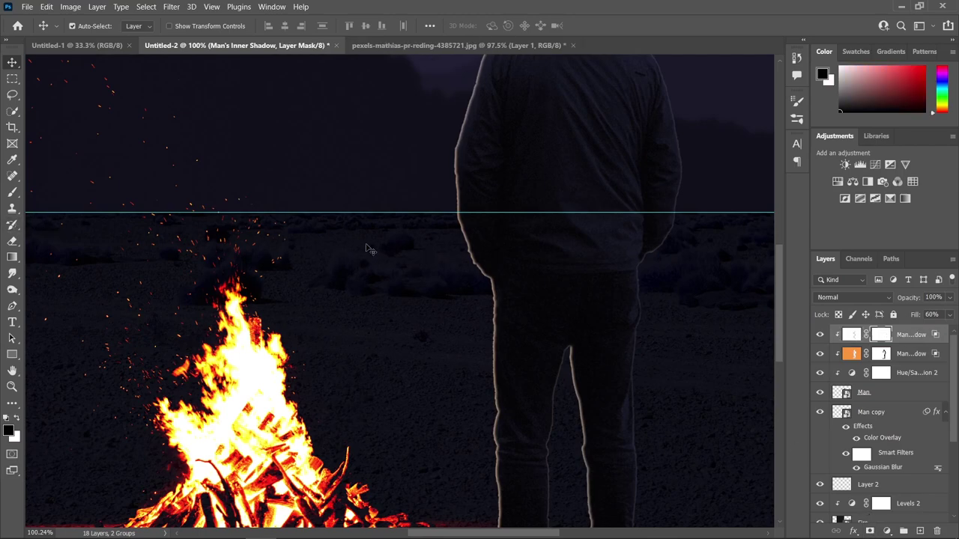
Paint black on the new mask to soften the white rim along the jacket's fire-facing edge, from hood to hip.
key("b")
left_click_drag(507, 119, 485, 275)
scroll(526, 176, "up", 1)
left_click_drag(526, 177, 536, 183)
mouse_move(523, 138)
left_mouse_down()
mouse_move(458, 141)
mouse_move(491, 139)
left_mouse_up()
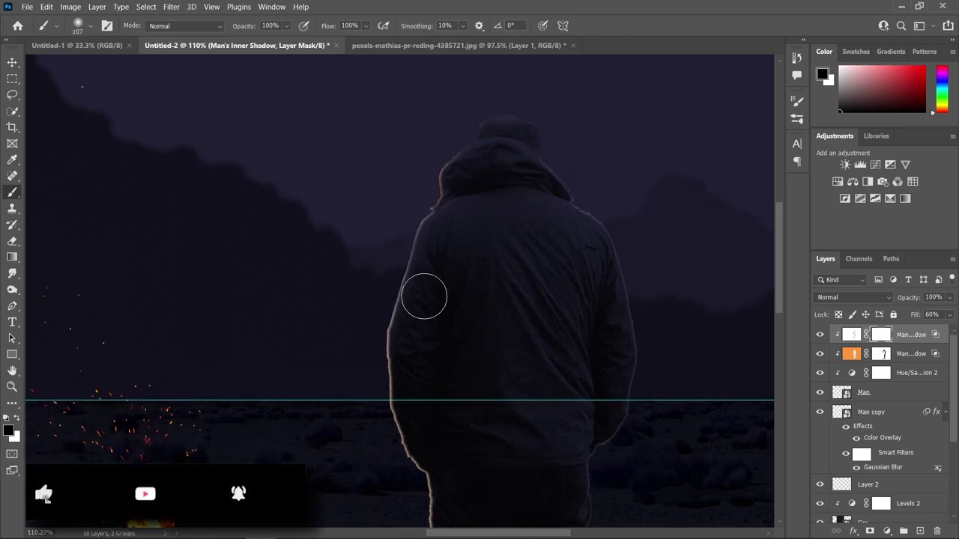
left_click_drag(441, 353, 504, 154)
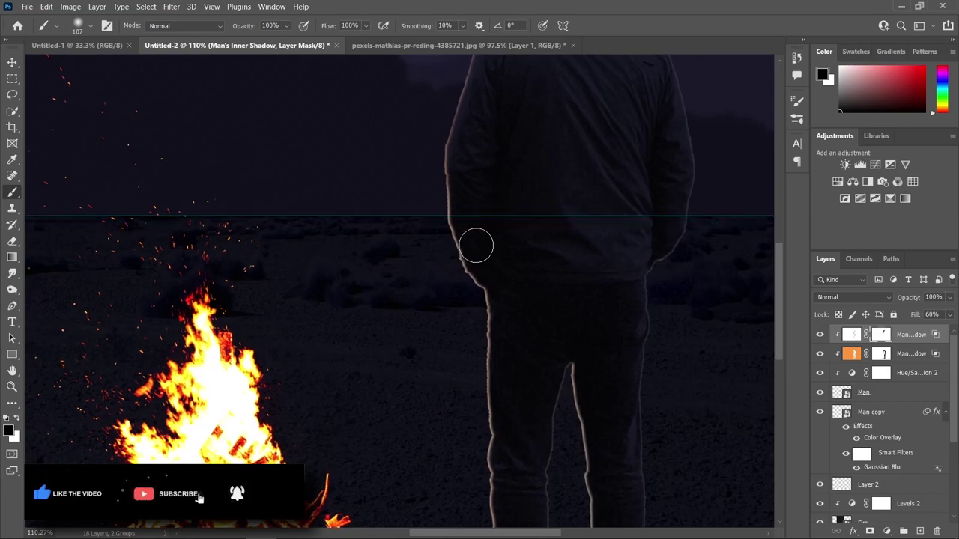
scroll(476, 246, "down", 3)
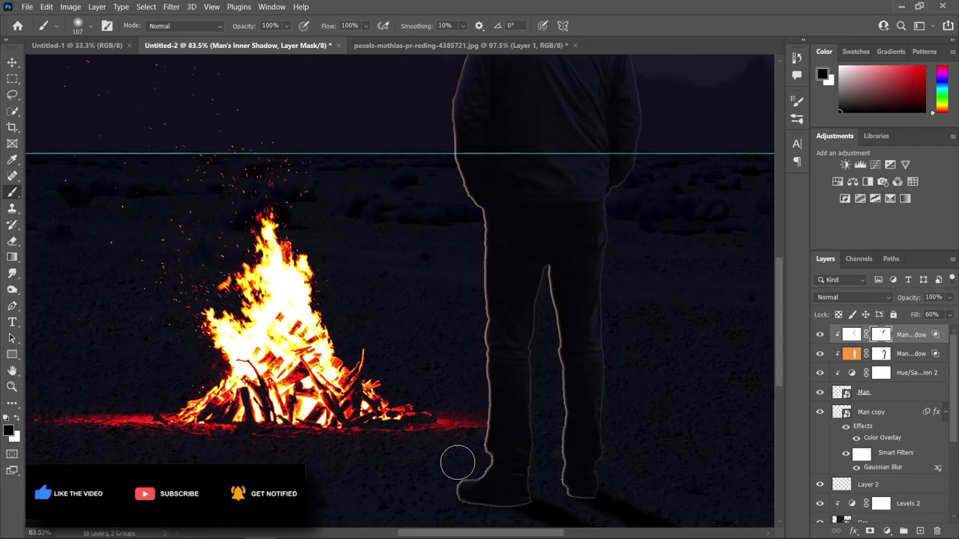
left_click_drag(526, 101, 493, 229)
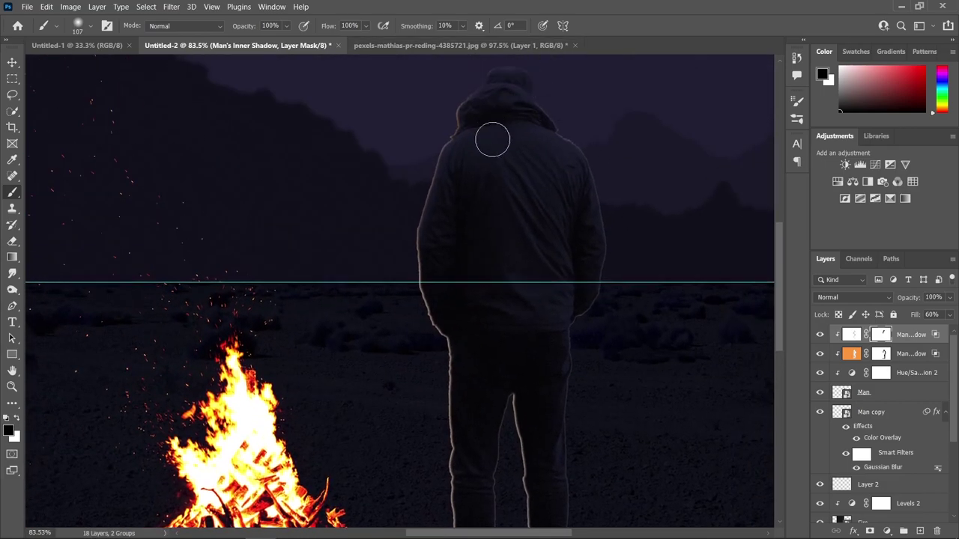
scroll(492, 150, "down", 5)
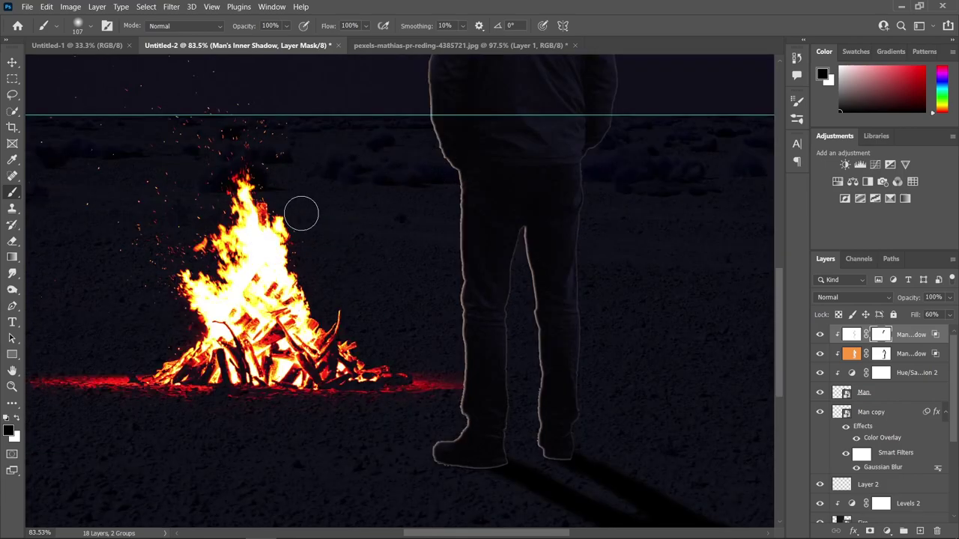
Mask out the white rim around the near shoe's sole and along the near leg's inner edge up to the crotch.
scroll(480, 225, "up", 3)
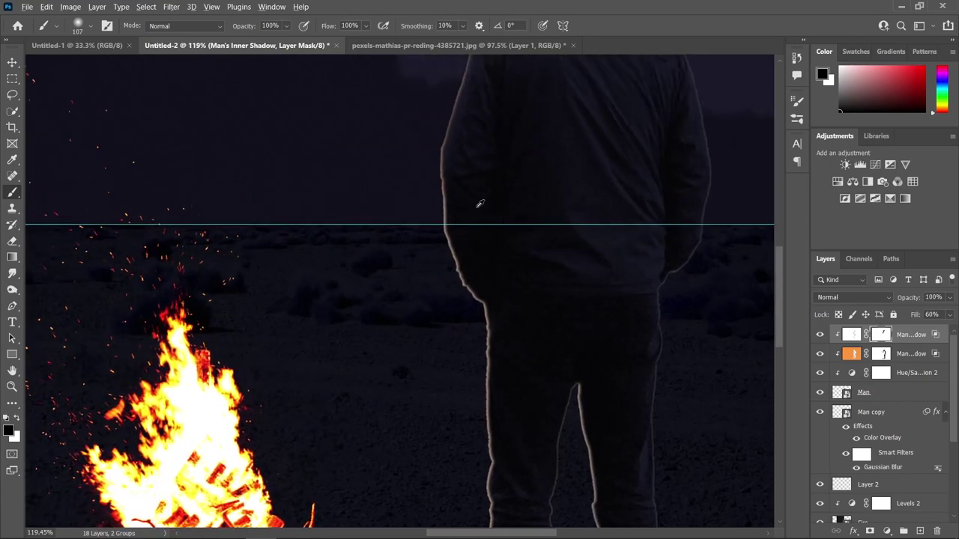
scroll(481, 204, "up", 1)
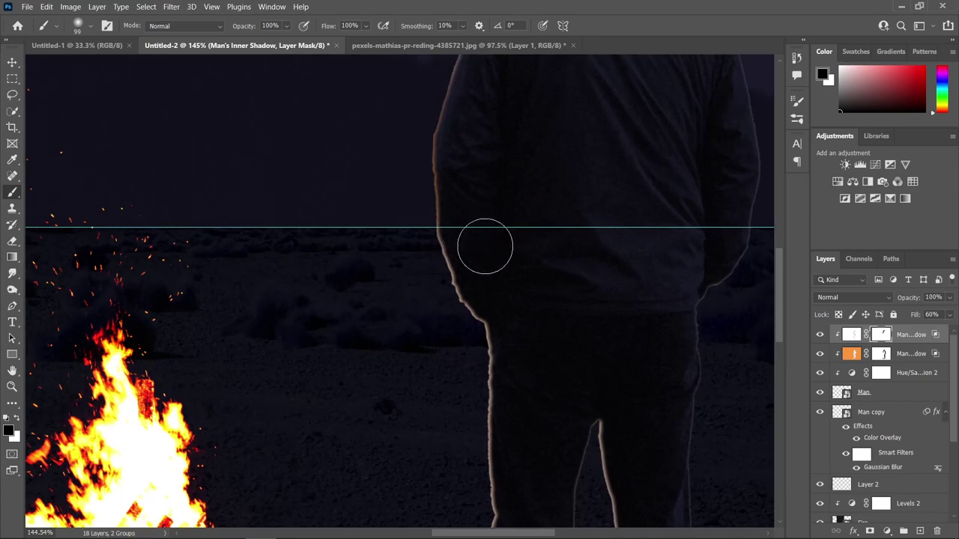
scroll(487, 277, "down", 8)
scroll(487, 277, "right", 3)
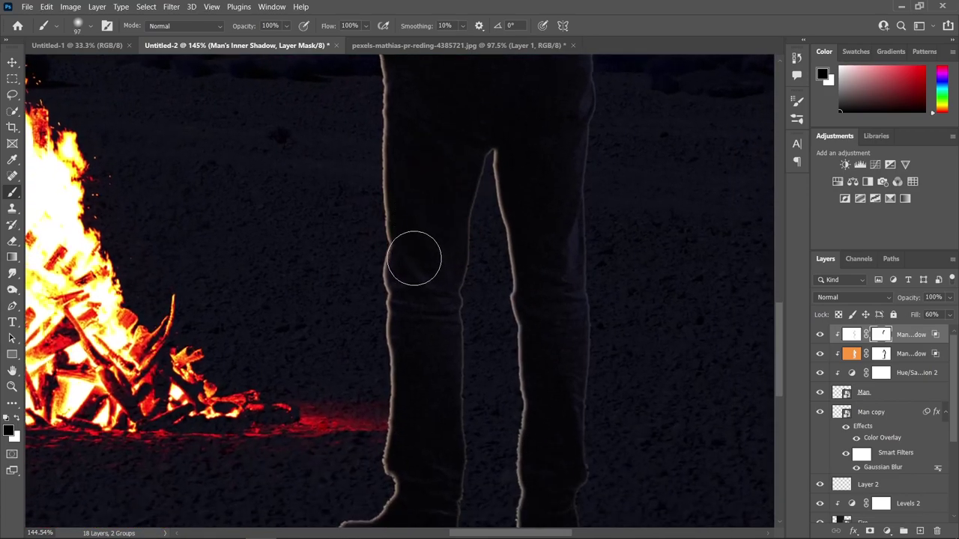
scroll(453, 247, "down", 4)
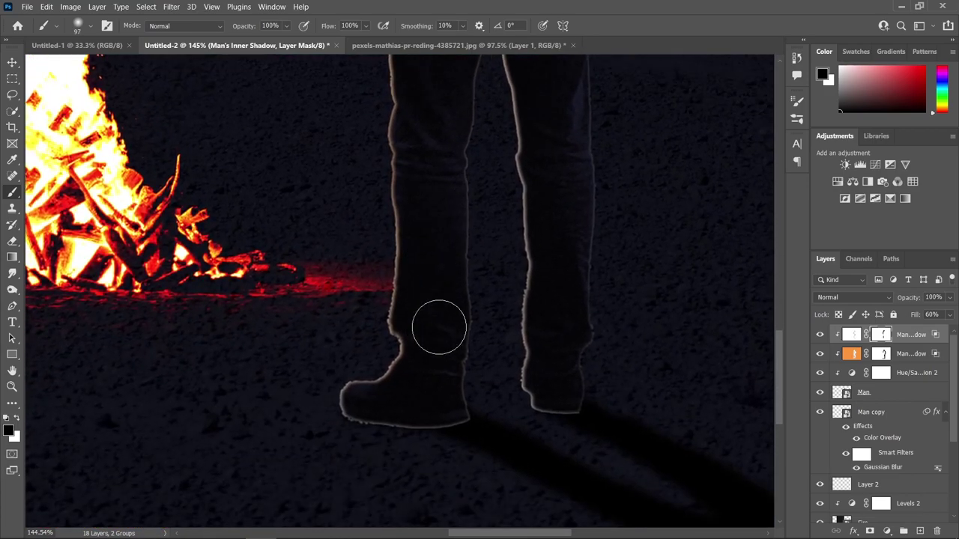
mouse_move(355, 426)
left_mouse_down()
mouse_move(474, 445)
mouse_move(483, 259)
mouse_move(476, 280)
mouse_move(471, 113)
left_mouse_up()
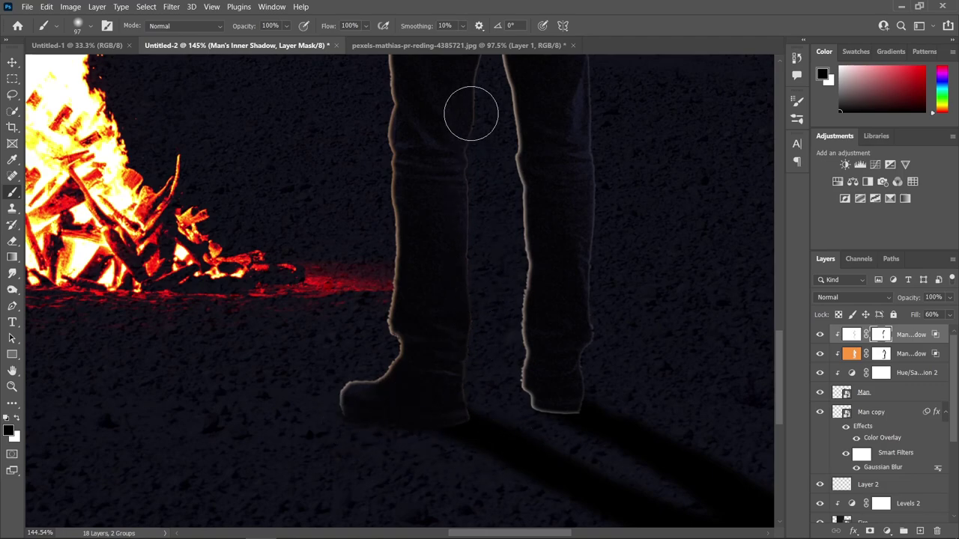
left_click_drag(504, 162, 457, 263)
scroll(456, 263, "down", 1)
left_click_drag(429, 227, 433, 172)
left_click_drag(431, 167, 426, 160)
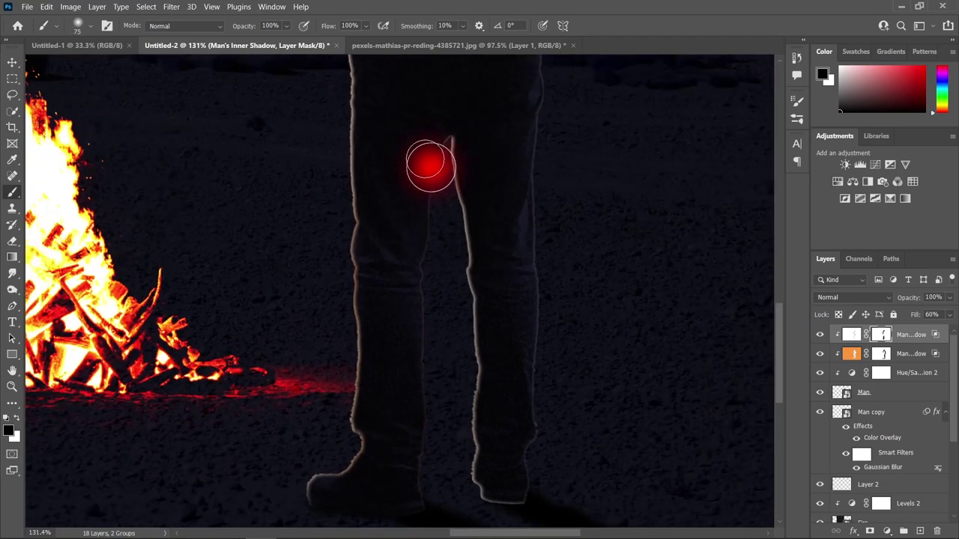
Mask out the white rim on the man's side facing away from the fire, then trim it inside the fire-facing thigh.
left_click_drag(553, 283, 483, 223)
left_click_drag(487, 212, 477, 295)
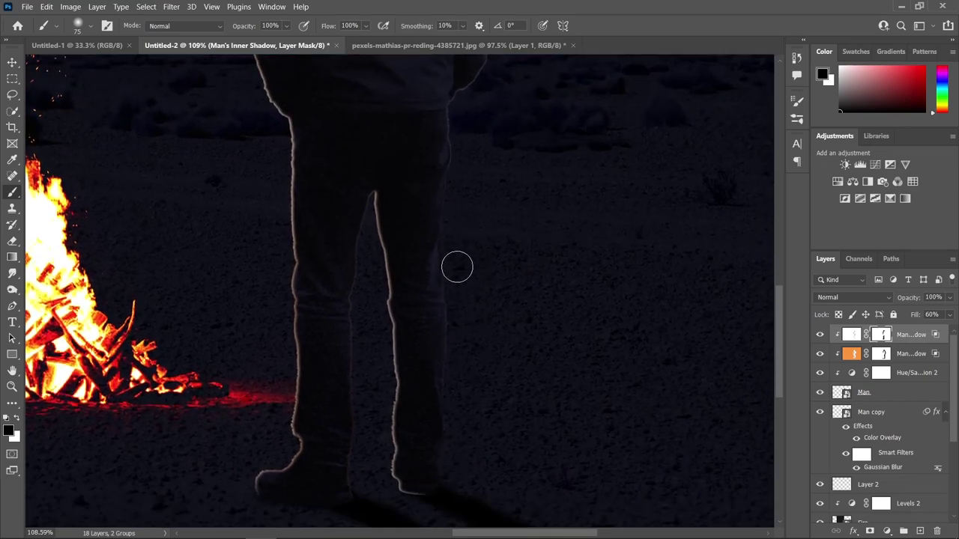
scroll(456, 265, "down", 4)
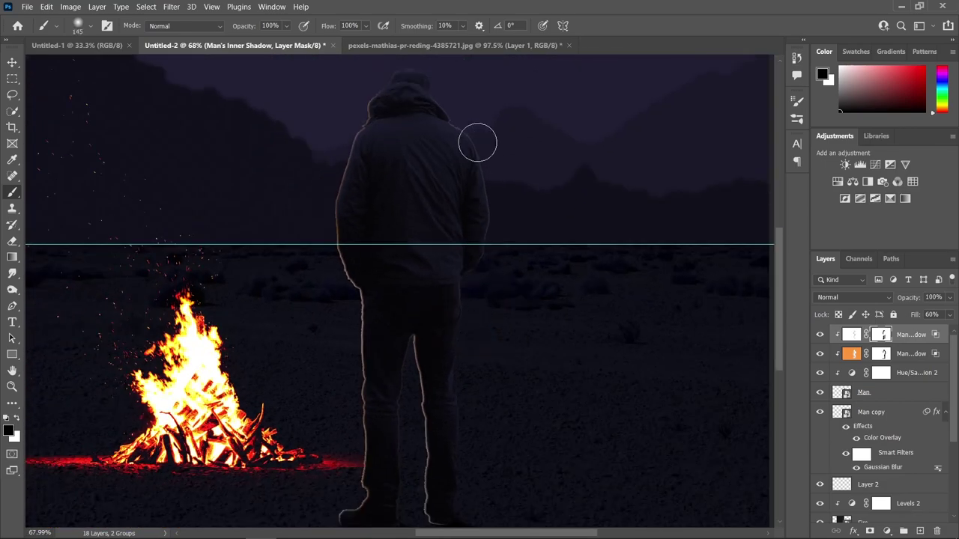
scroll(509, 292, "down", 2)
scroll(510, 292, "up", 5)
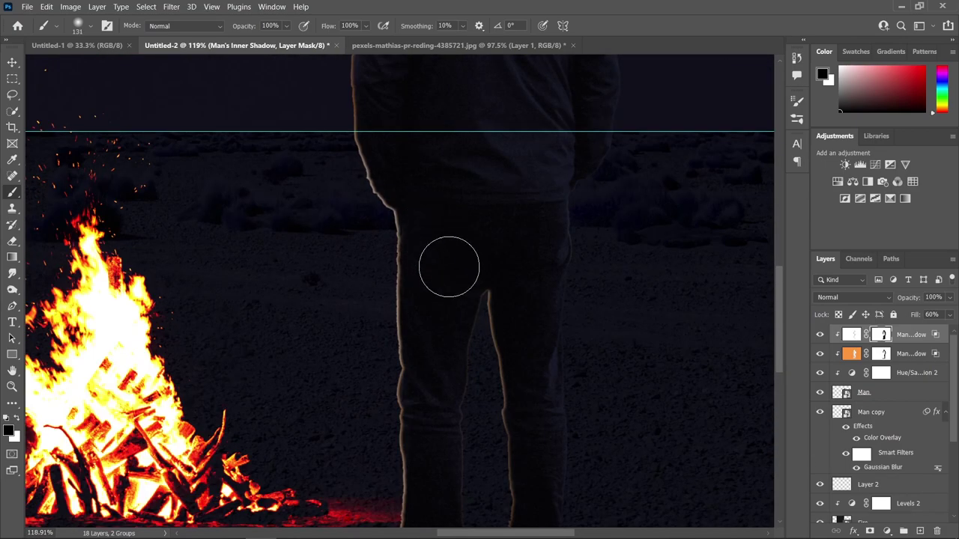
scroll(449, 267, "up", 5)
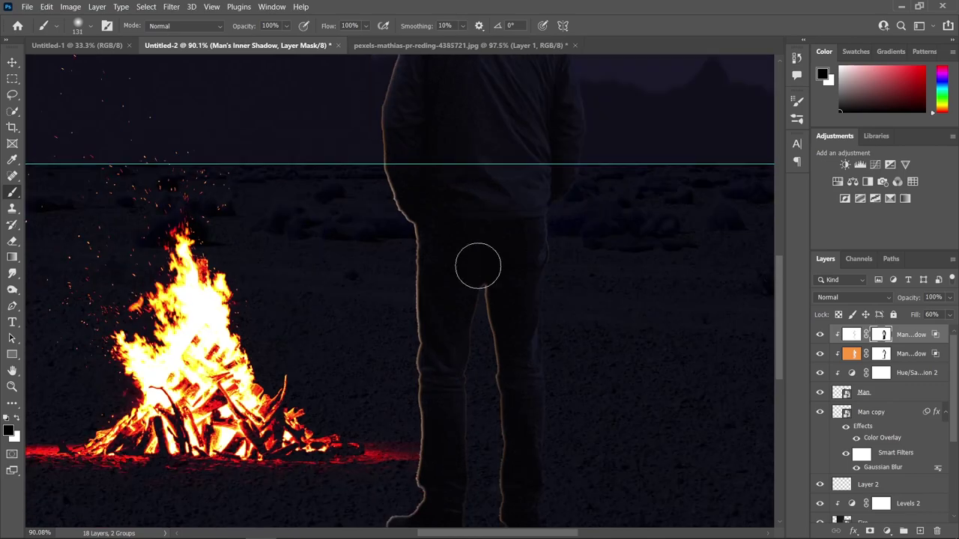
mouse_move(468, 267)
left_mouse_down()
mouse_move(459, 286)
mouse_move(439, 276)
left_mouse_up()
scroll(459, 285, "up", 3)
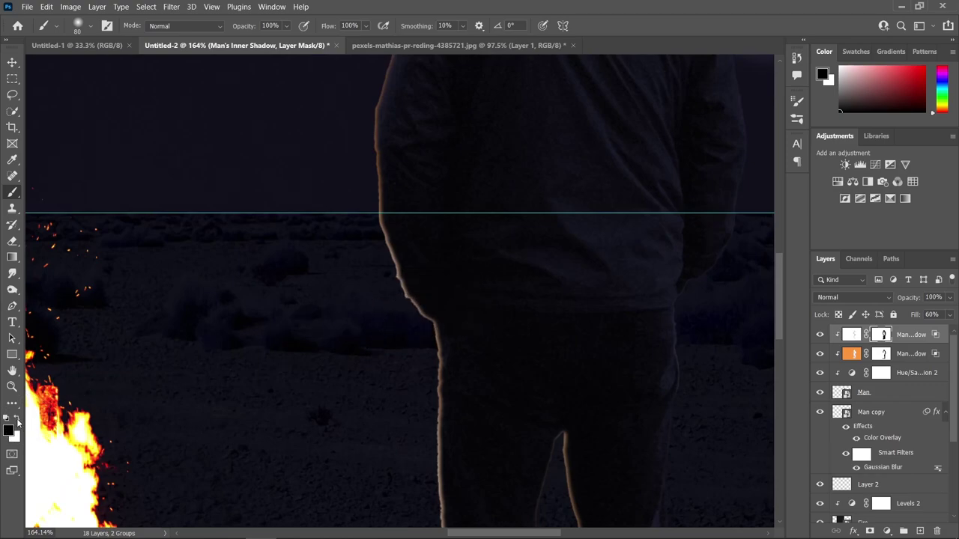
Paint white on the mask to restore the bright rim along the jacket hem and the near leg's fire-facing edge.
key("x")
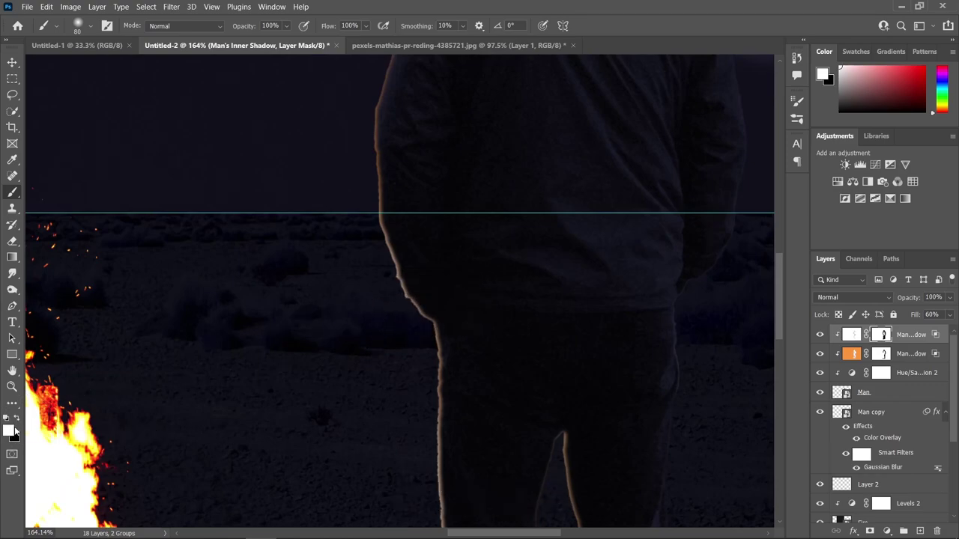
scroll(305, 317, "down", 2)
mouse_move(384, 286)
left_mouse_down()
mouse_move(437, 271)
mouse_move(444, 374)
left_mouse_up()
right_click(437, 272, "alt")
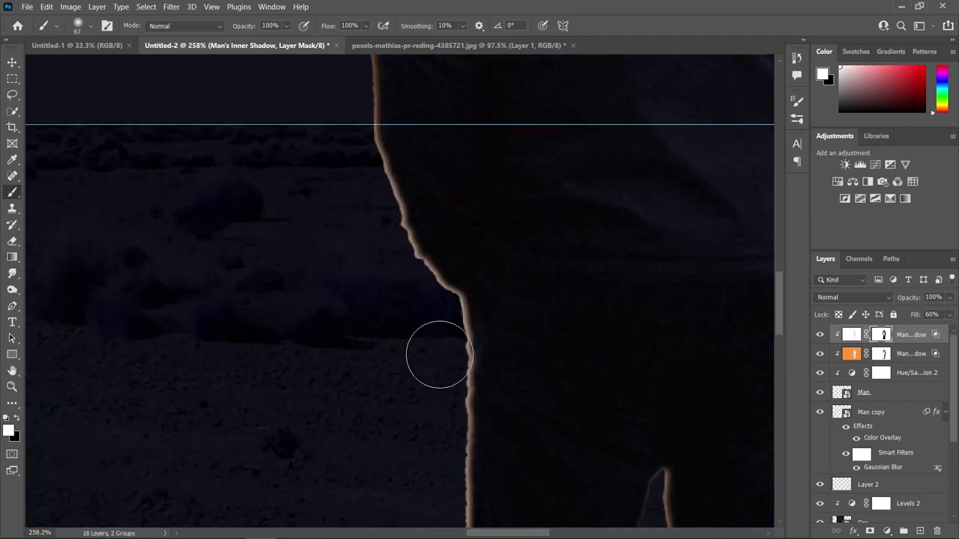
scroll(440, 355, "down", 7)
scroll(460, 297, "down", 1)
right_click(462, 294, "alt")
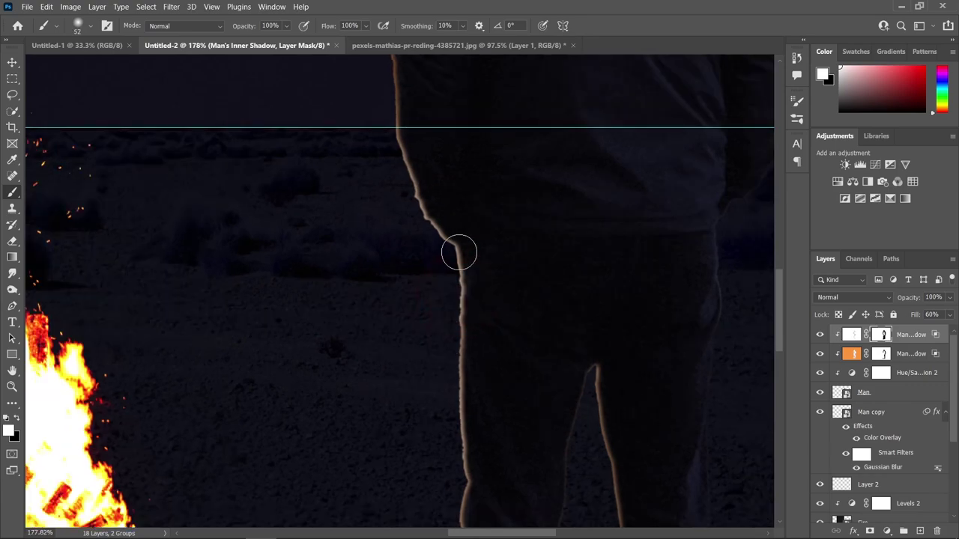
scroll(459, 333, "down", 1)
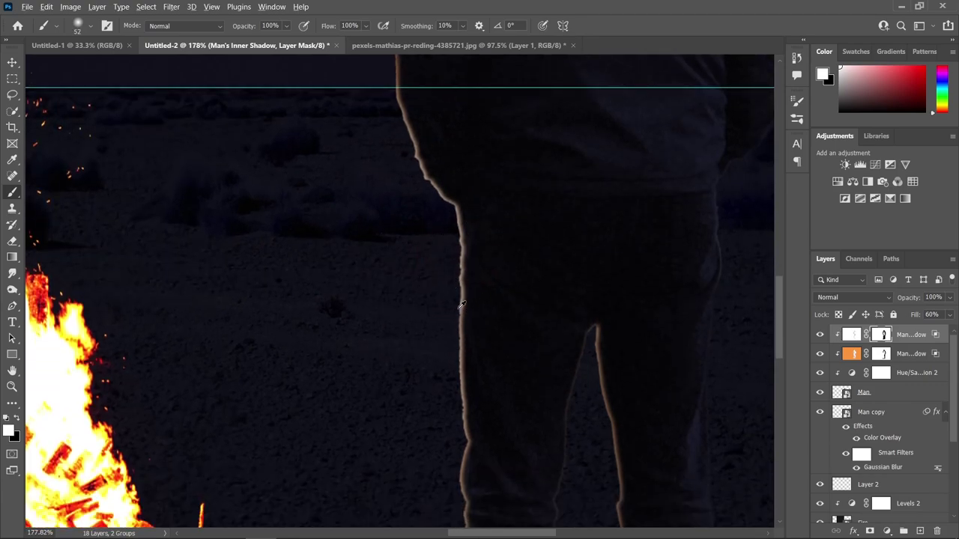
scroll(477, 333, "down", 5)
key("x")
key("v")
scroll(509, 301, "up", 3)
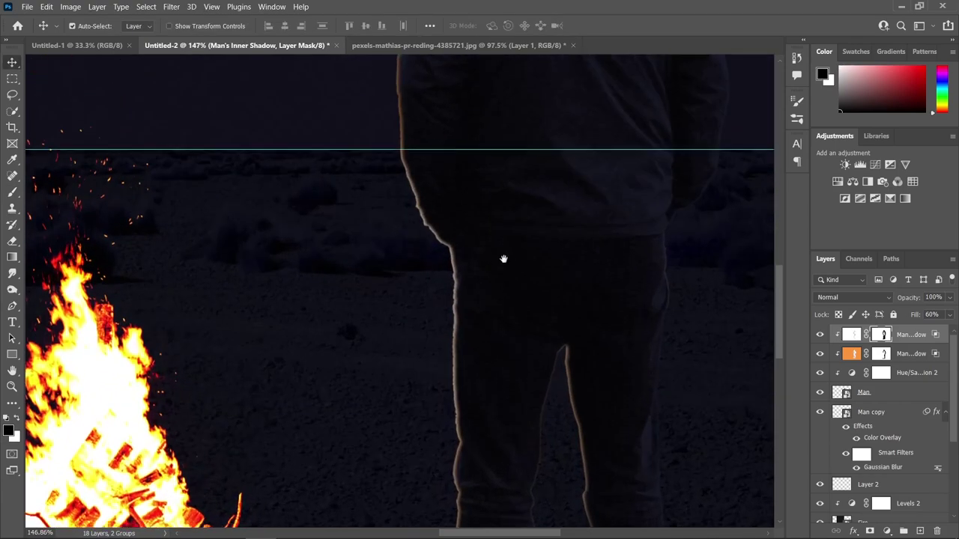
scroll(506, 262, "down", 1)
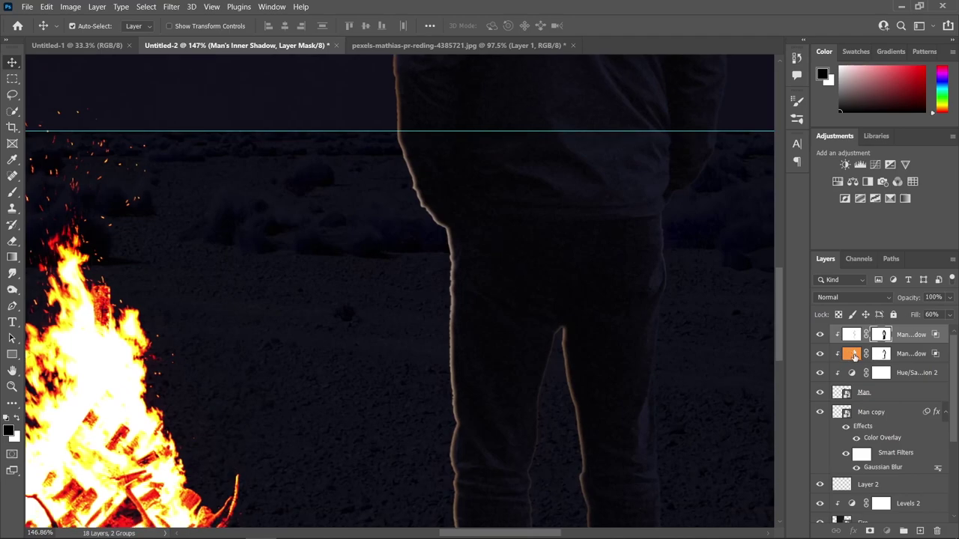
Smudge the orange rim layer inward along the creases at the near leg's knee with the Smudge tool at 25% strength.
left_click(855, 355)
left_click(12, 274)
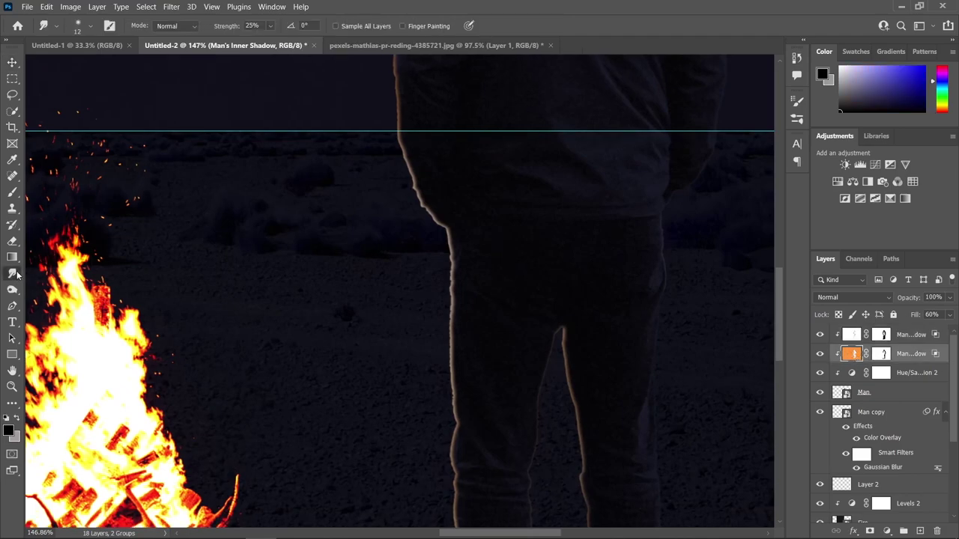
scroll(556, 432, "down", 4)
scroll(516, 413, "up", 3)
scroll(503, 350, "down", 1)
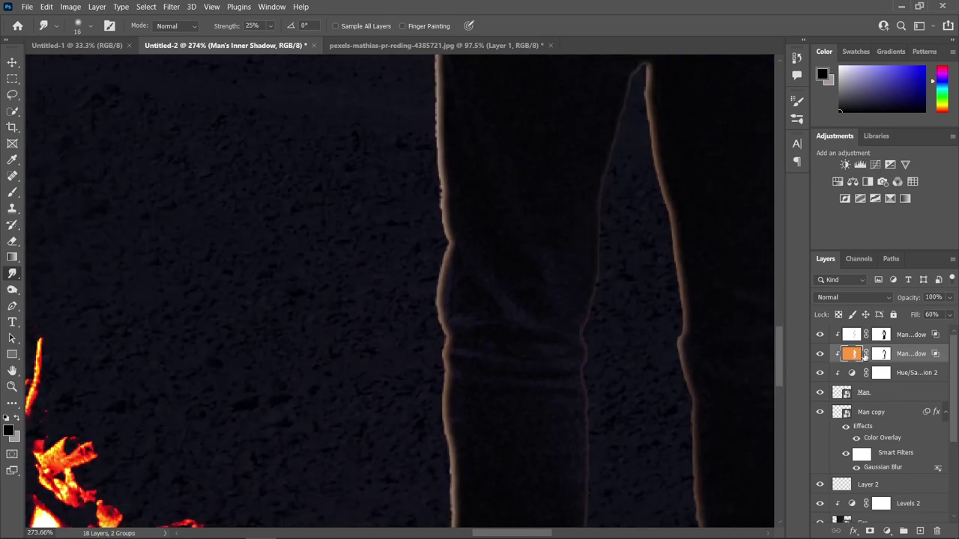
scroll(475, 353, "up", 1)
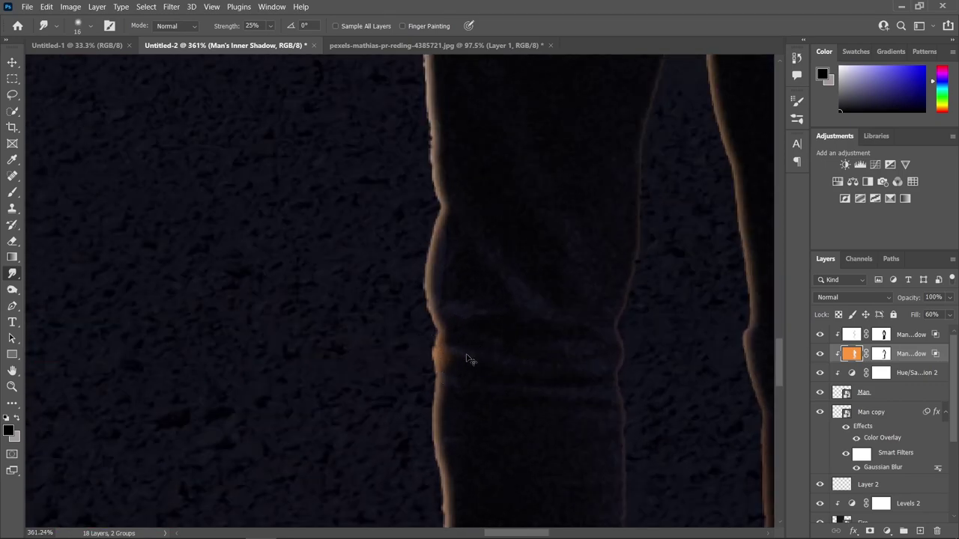
key("bracketleft")
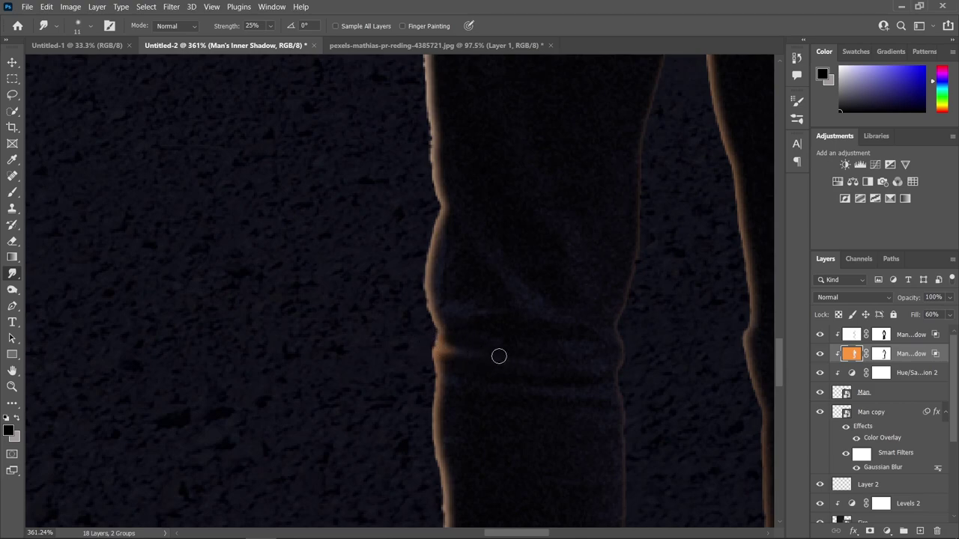
mouse_move(443, 344)
left_mouse_down()
mouse_move(443, 318)
mouse_move(468, 313)
left_mouse_up()
key("bracketright")
key("bracketright")
key("bracketright")
Smudge the orange rim along the near leg's lower fire-facing edge and over the top of the shoe.
mouse_move(556, 372)
left_mouse_down()
mouse_move(576, 233)
mouse_move(577, 60)
left_mouse_up()
left_click_drag(464, 383, 476, 455)
key("bracketleft")
left_click_drag(524, 442, 540, 330)
left_click_drag(383, 429, 355, 436)
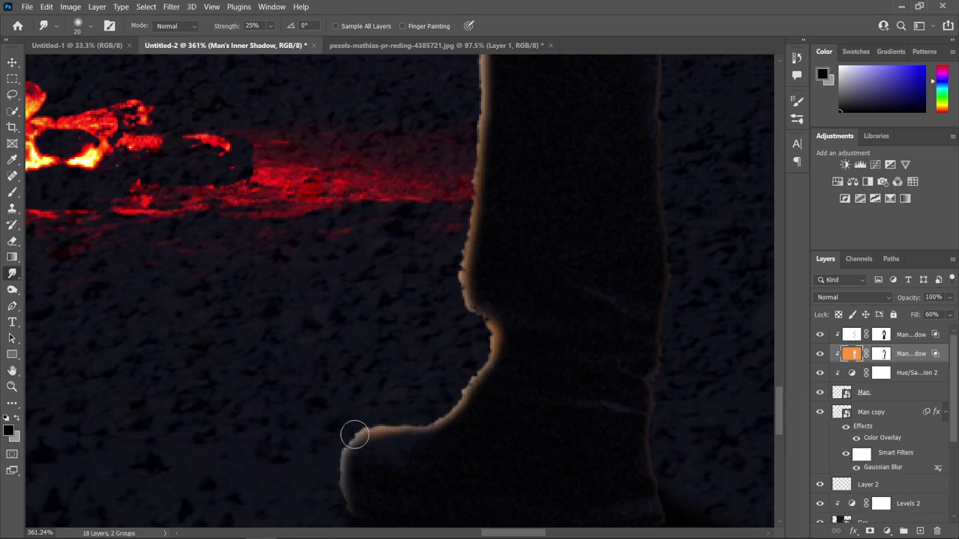
scroll(355, 437, "down", 6)
Smudge the orange rim inward along the jacket sleeve's fire-facing edge, above and below the horizon guide.
left_click_drag(497, 301, 494, 456)
scroll(393, 398, "up", 4)
scroll(449, 330, "down", 1)
left_click_drag(487, 199, 499, 426)
left_click_drag(460, 146, 458, 388)
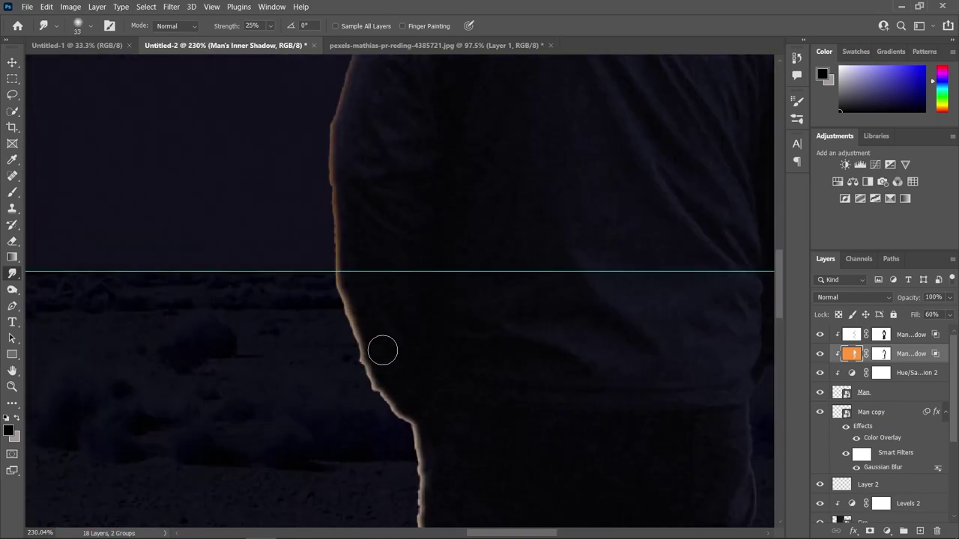
scroll(388, 390, "up", 2)
key("bracketleft")
key("bracketleft")
scroll(480, 379, "down", 4, "alt")
scroll(488, 402, "up", 2)
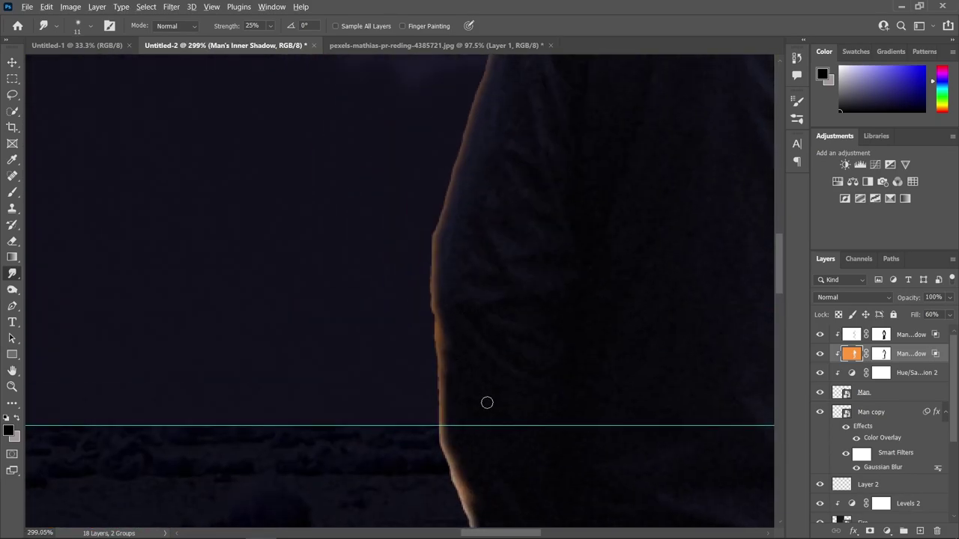
Smudge the orange rim along the far leg's fire-facing edge from the knee down to the ankle.
scroll(523, 299, "down", 4, "alt")
scroll(497, 415, "up", 5)
left_click_drag(496, 414, 490, 321)
left_click_drag(500, 451, 502, 314)
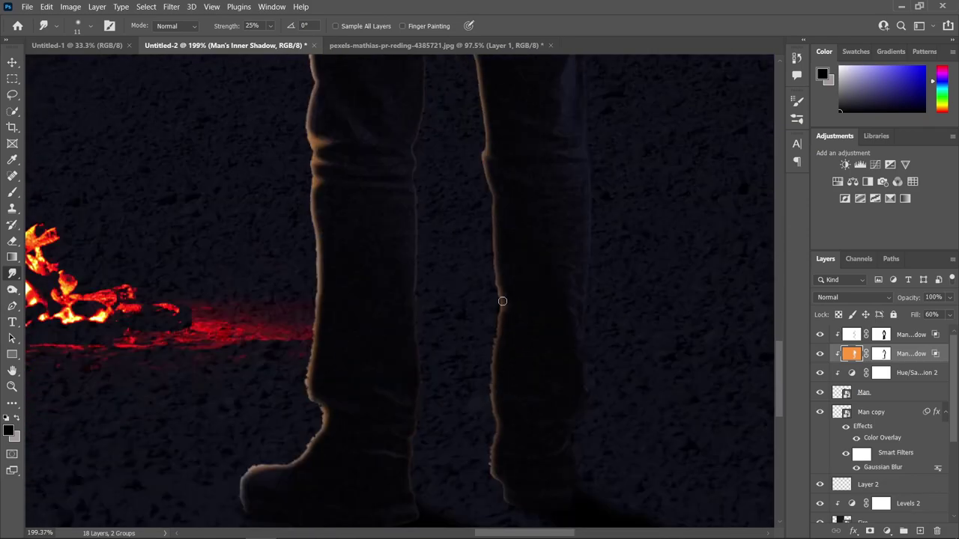
scroll(502, 299, "down", 3)
left_click_drag(487, 165, 510, 465)
Smudge the orange rim into the folds along the hood's fire-facing edge.
scroll(510, 466, "up", 2)
scroll(479, 261, "up", 4, "alt")
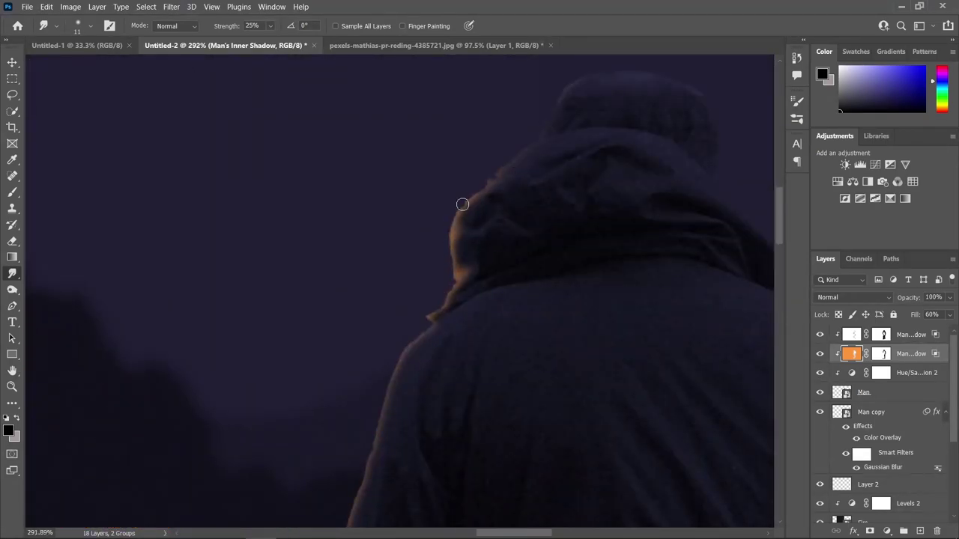
scroll(462, 203, "down", 5, "alt")
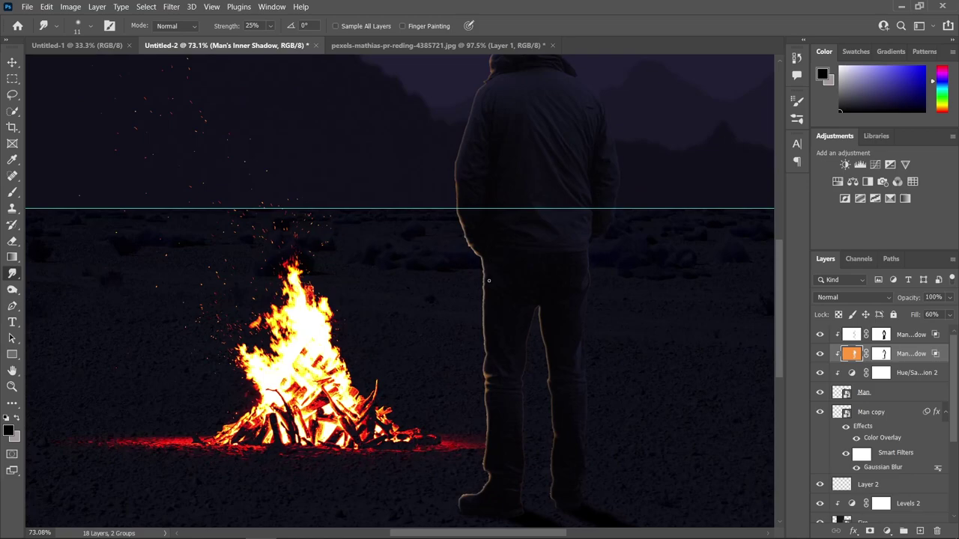
scroll(488, 281, "up", 2, "alt")
scroll(479, 291, "down", 1)
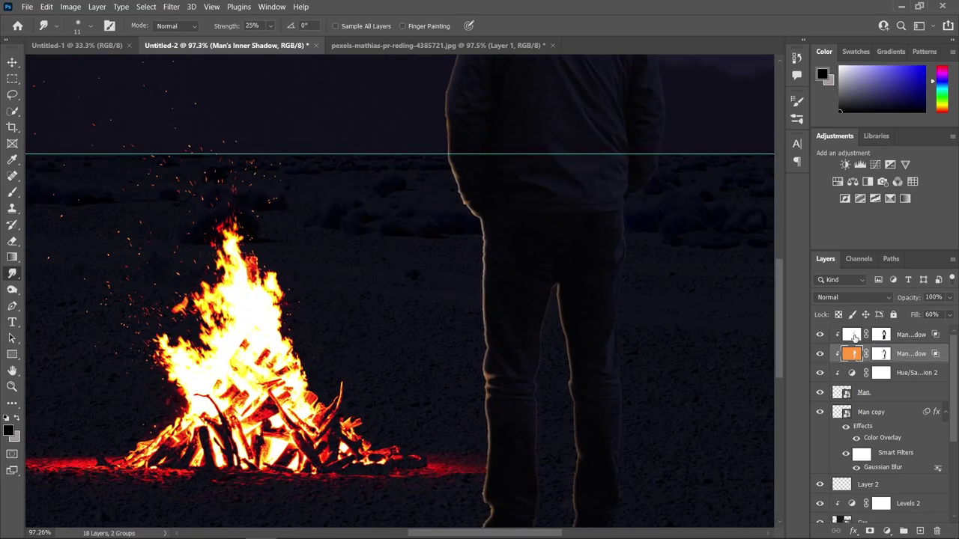
Smudge the white rim layer into the creases at the near leg's knee.
left_click(854, 339)
scroll(479, 300, "down", 3)
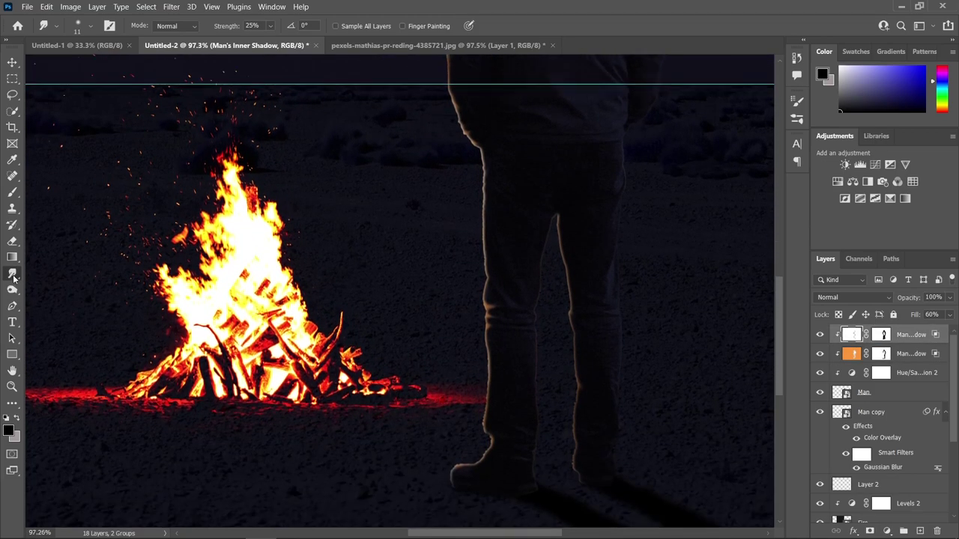
right_click(14, 278)
left_click(57, 298)
scroll(494, 274, "down", 2)
scroll(495, 264, "up", 4, "alt")
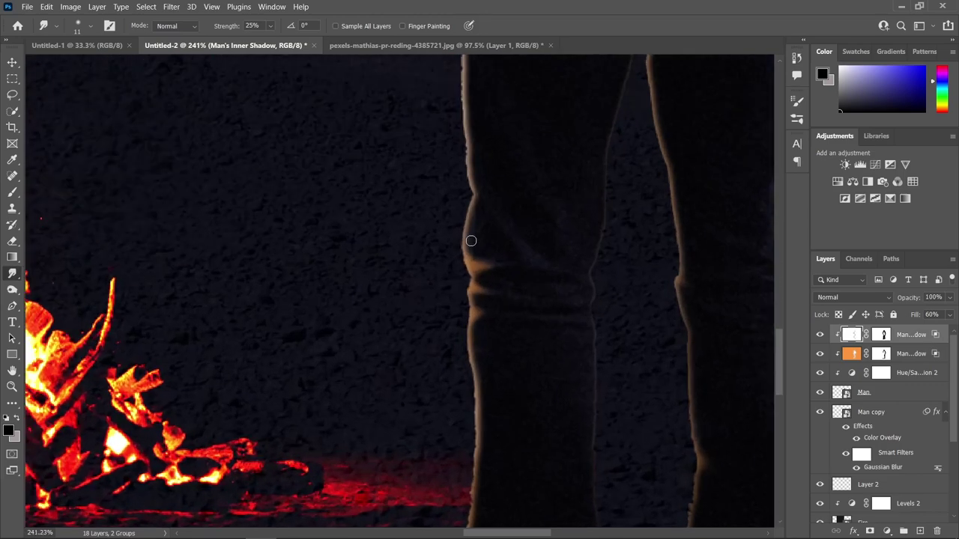
scroll(511, 427, "up", 5)
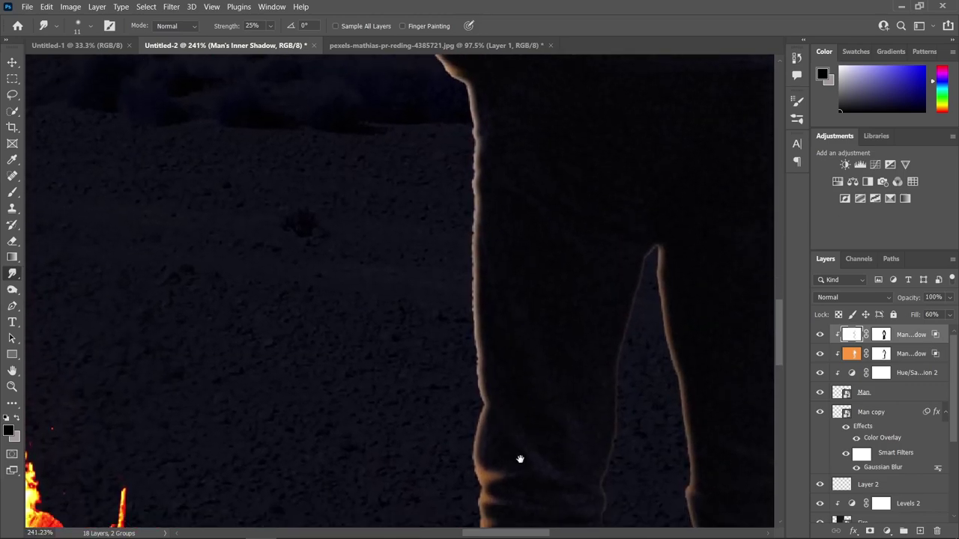
left_click_drag(519, 458, 492, 337)
mouse_move(479, 403)
left_mouse_down()
mouse_move(462, 294)
mouse_move(476, 268)
mouse_move(530, 282)
mouse_move(540, 448)
left_mouse_up()
Smudge the white rim layer inward along the jacket's fire-facing edge, from the lower sleeve to the hip.
scroll(456, 302, "up", 1, "alt")
left_click_drag(543, 282, 535, 448)
left_click_drag(536, 275, 522, 432)
left_click_drag(375, 279, 388, 273)
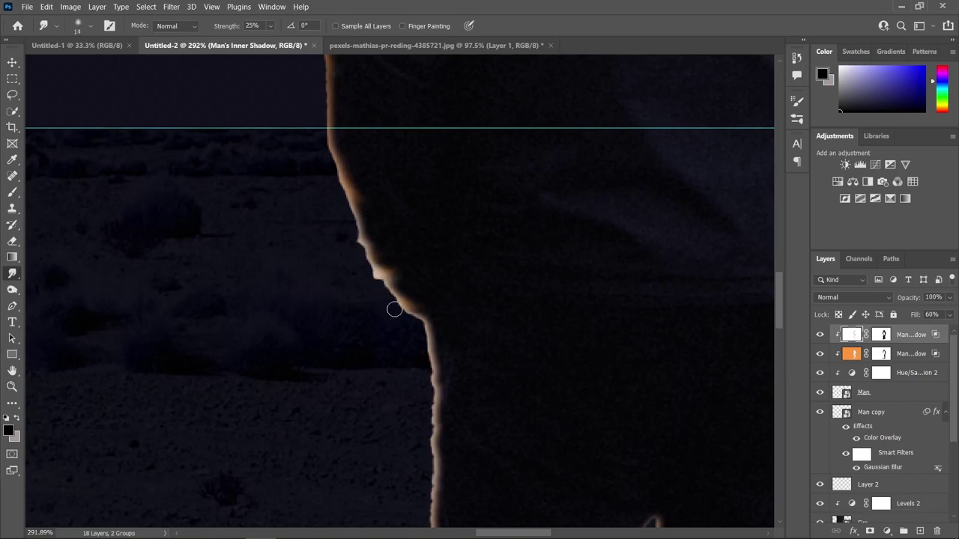
scroll(449, 259, "down", 3, "alt")
scroll(451, 253, "up", 4, "alt")
key("bracketright")
left_click_drag(469, 248, 484, 294)
Examine the smudged rim on the sleeve and hip up close and against the whole composition.
scroll(562, 407, "down", 6, "alt")
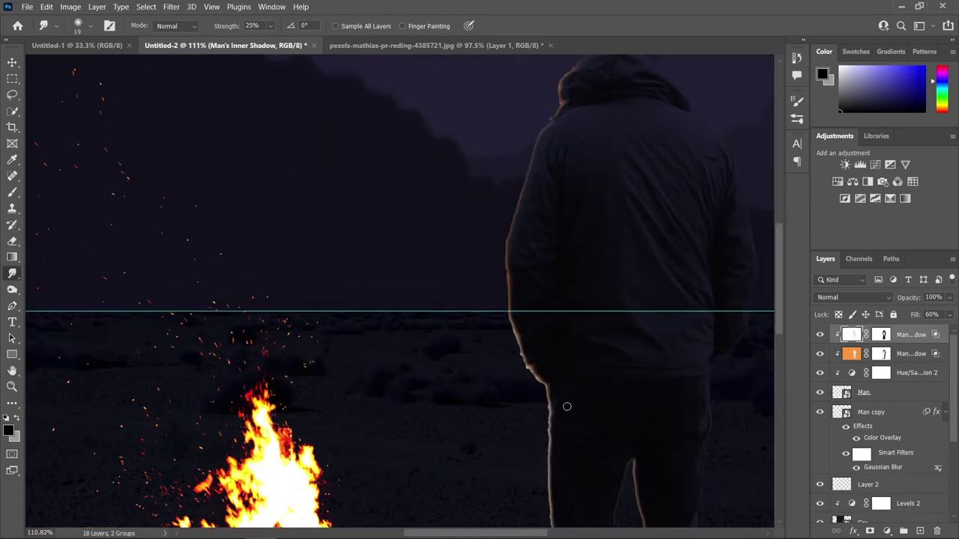
scroll(437, 419, "up", 4, "alt")
scroll(457, 432, "down", 5, "alt")
scroll(443, 341, "up", 4, "alt")
scroll(442, 341, "down", 3, "alt")
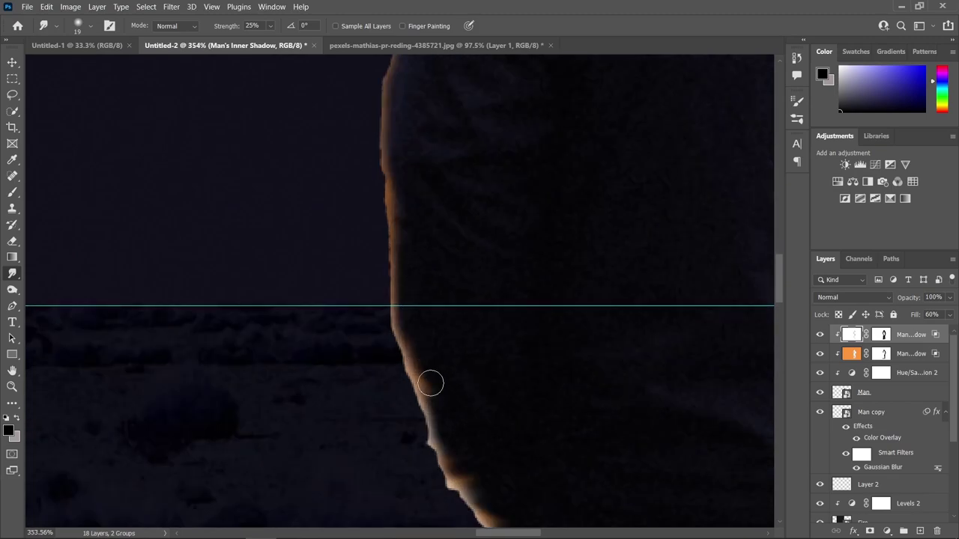
scroll(479, 453, "up", 3, "alt")
scroll(471, 140, "down", 4, "alt")
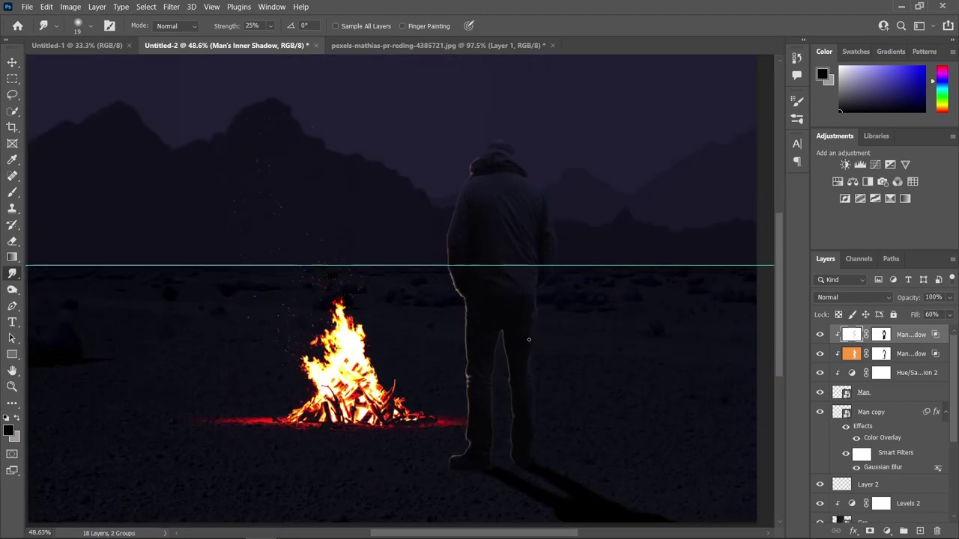
scroll(528, 339, "up", 3, "alt")
scroll(467, 332, "down", 5, "alt")
Group the man layer with its Hue/Saturation and two inner-shadow layers, and name the group Man.
key("v")
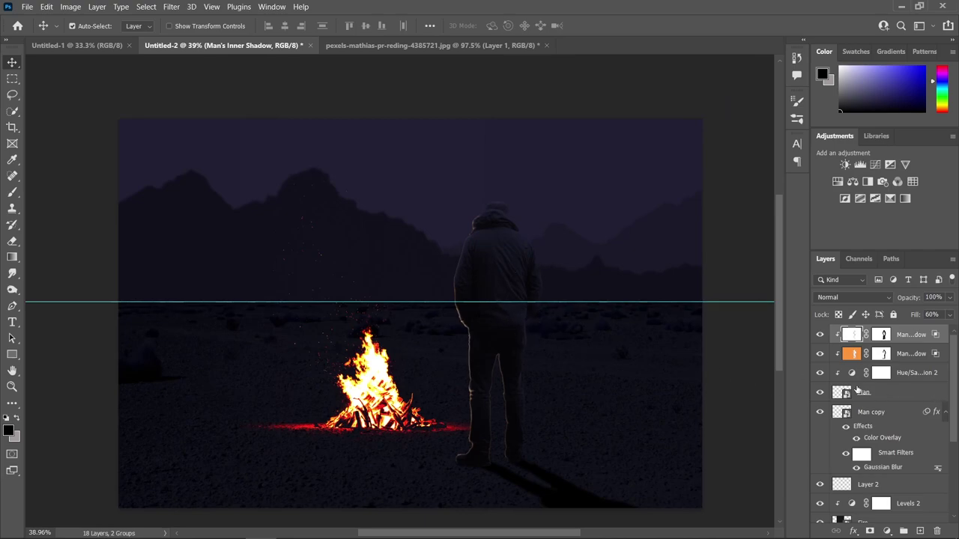
left_click(893, 397)
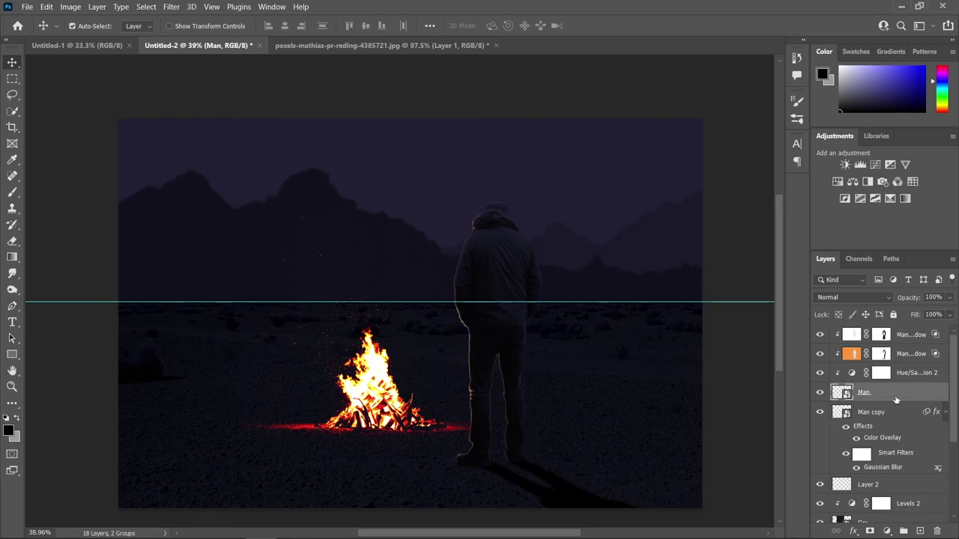
left_click(912, 337, "shift")
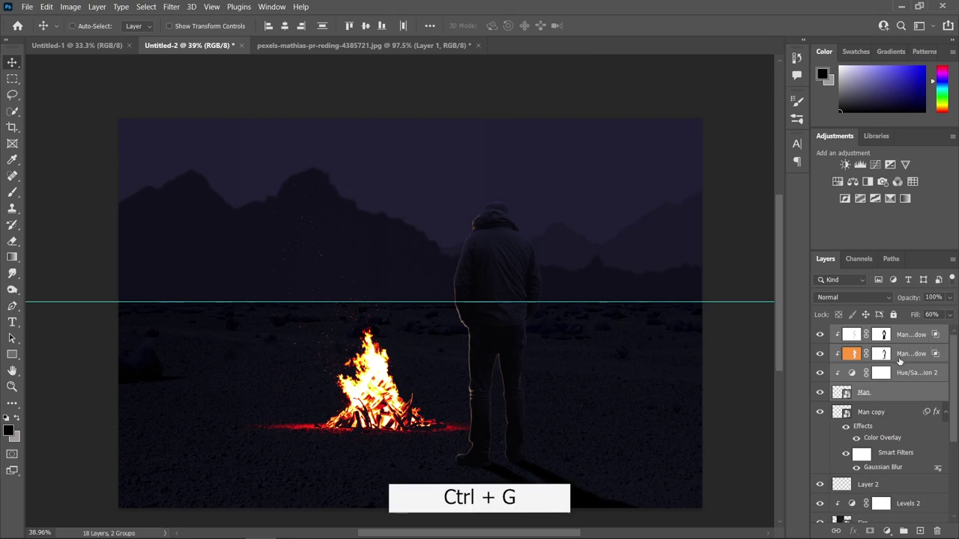
key("ctrl+g")
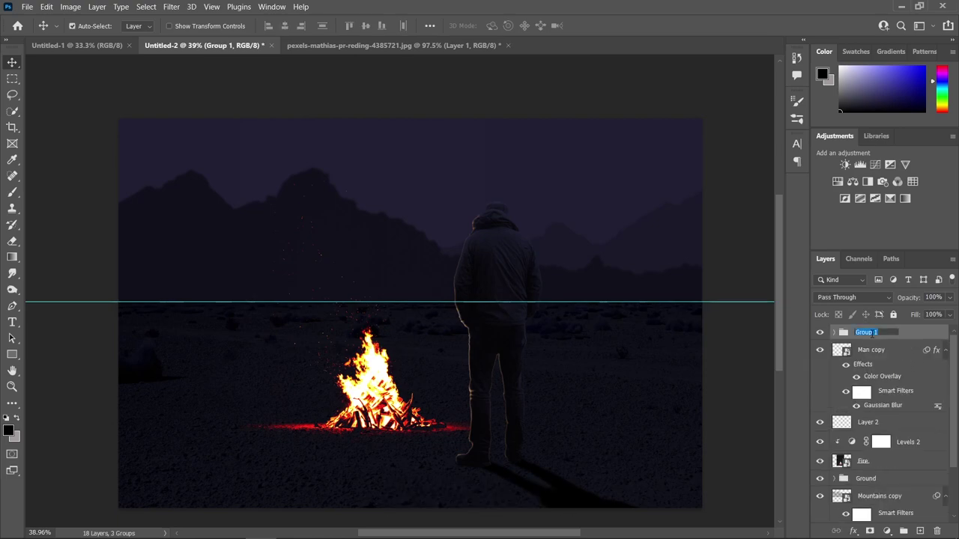
type("an")
key("Return")
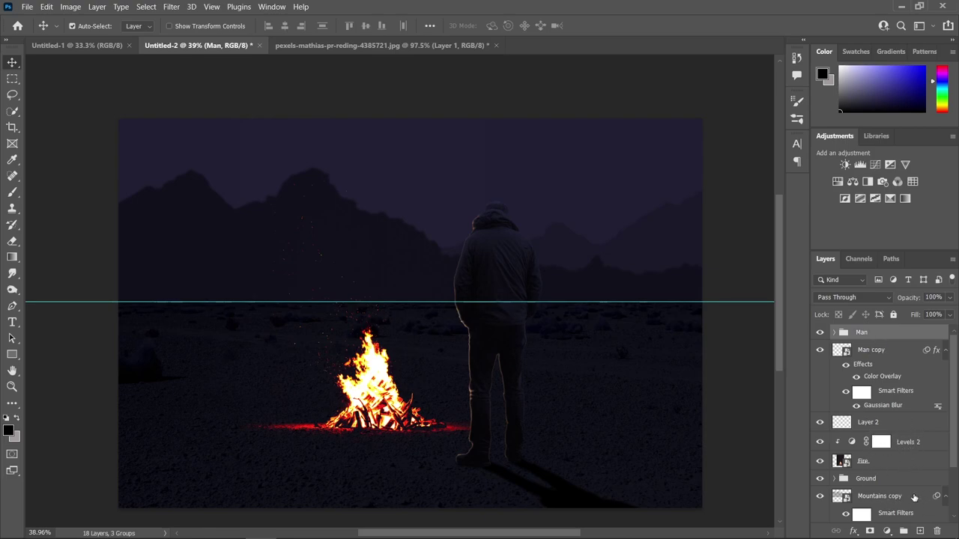
Duplicate the Man group, hide the original group, and convert the duplicate to a smart object.
key("ctrl+j")
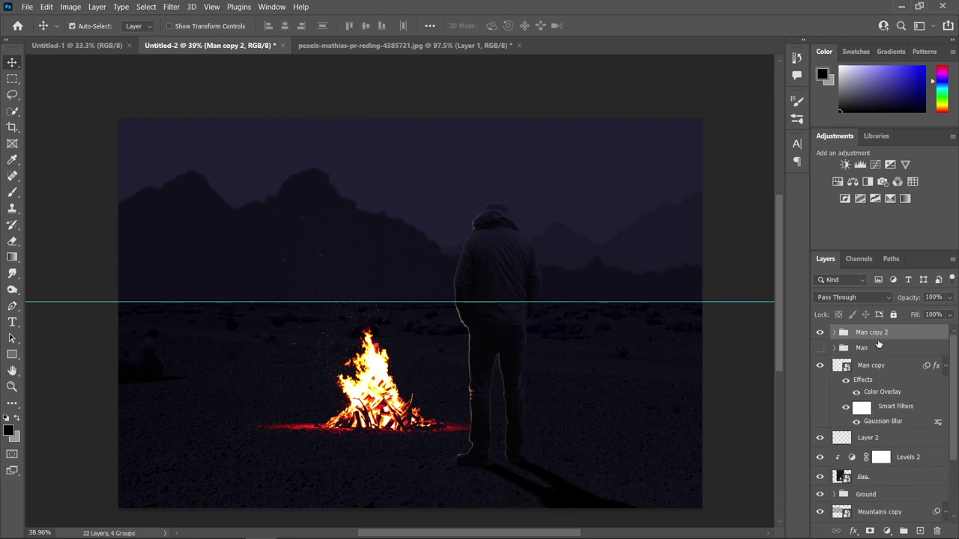
right_click(883, 335)
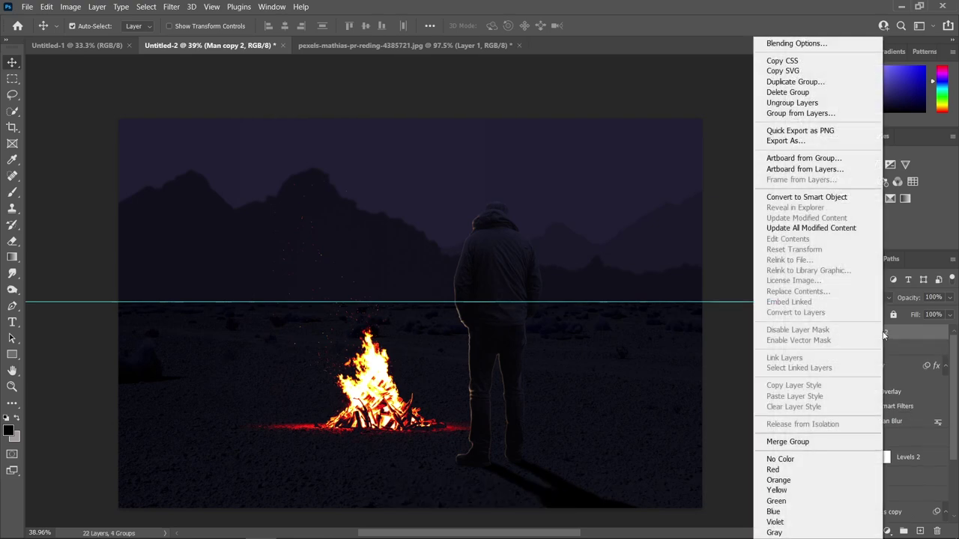
left_click(827, 200)
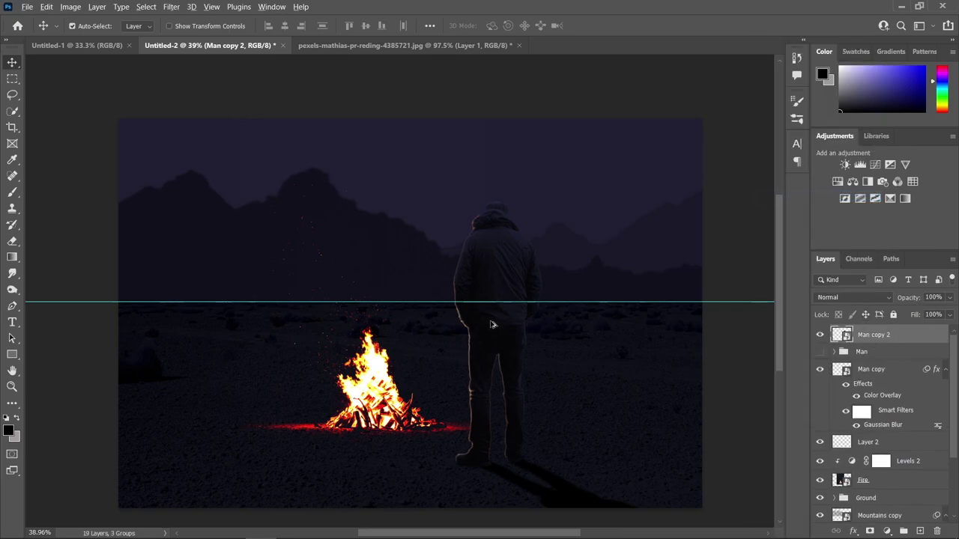
Rasterize the Man copy 2 layer for direct retouching of its jagged leg edges.
scroll(491, 325, "up", 5)
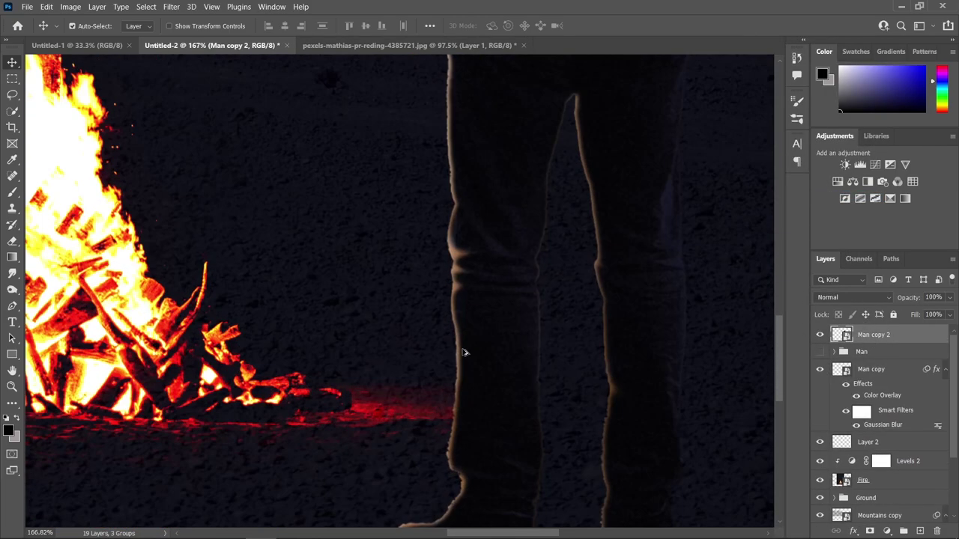
scroll(463, 352, "up", 3)
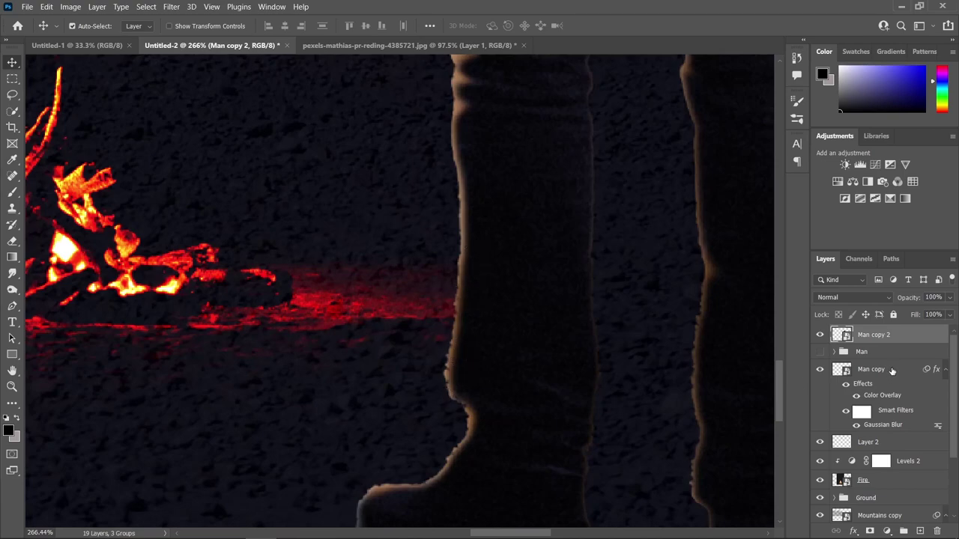
left_click_drag(12, 274, 41, 274)
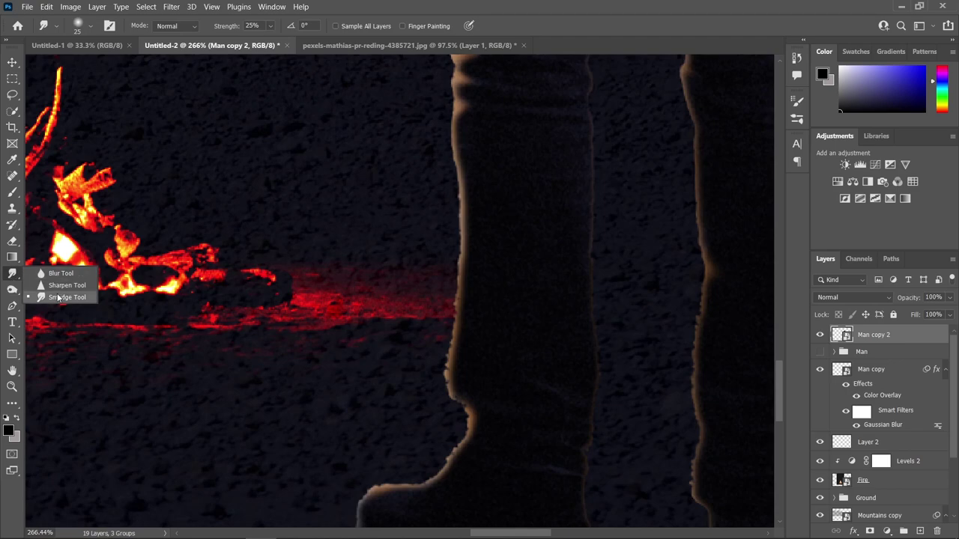
right_click(890, 343)
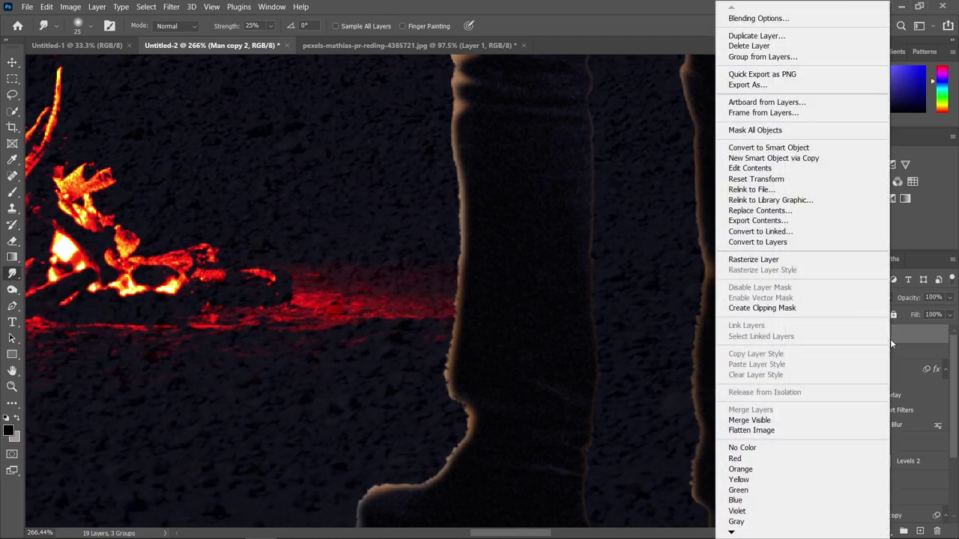
left_click(749, 259)
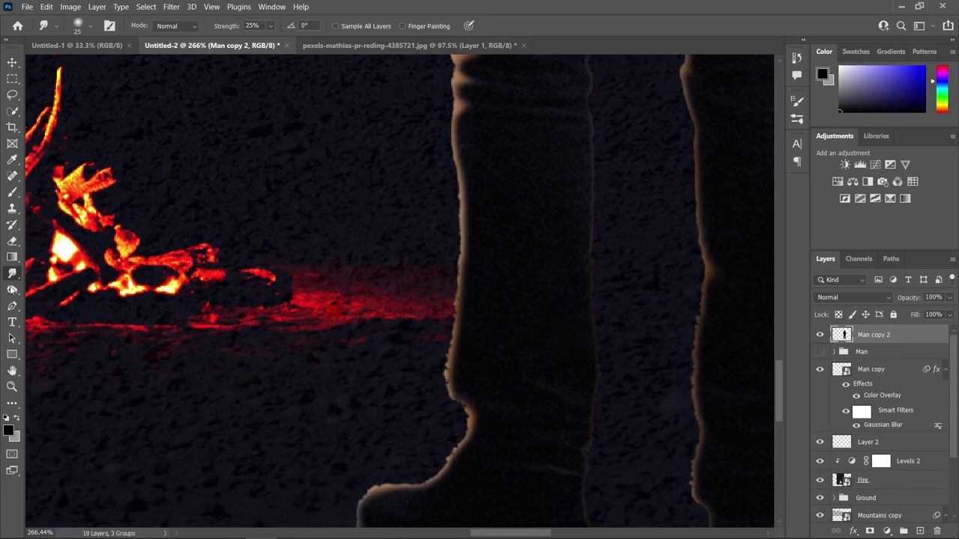
Soften the jagged firelit rim of the man's left leg up to the hip with the Blur tool at 30% strength.
right_click(12, 273)
left_click(60, 273)
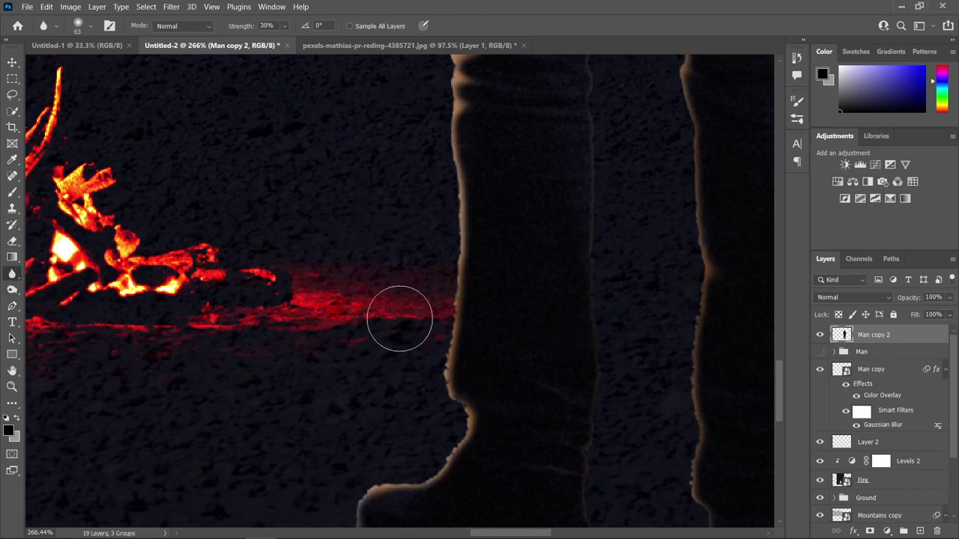
scroll(472, 308, "up", 1)
mouse_move(450, 288)
left_mouse_down()
mouse_move(440, 351)
mouse_move(447, 404)
mouse_move(432, 338)
mouse_move(435, 400)
mouse_move(443, 426)
mouse_move(469, 452)
mouse_move(491, 304)
mouse_move(390, 387)
mouse_move(353, 394)
mouse_move(452, 347)
left_mouse_up()
left_click_drag(524, 188, 501, 451)
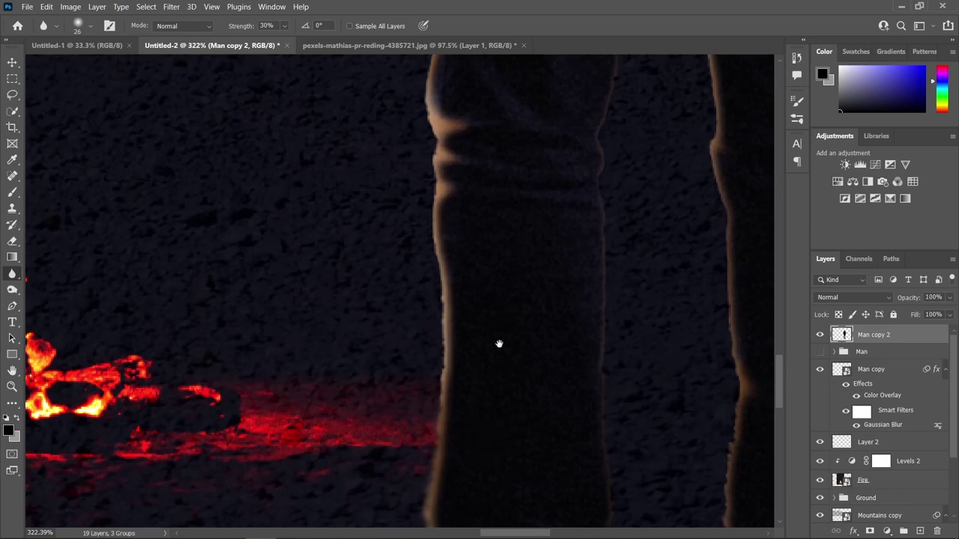
scroll(492, 381, "down", 2)
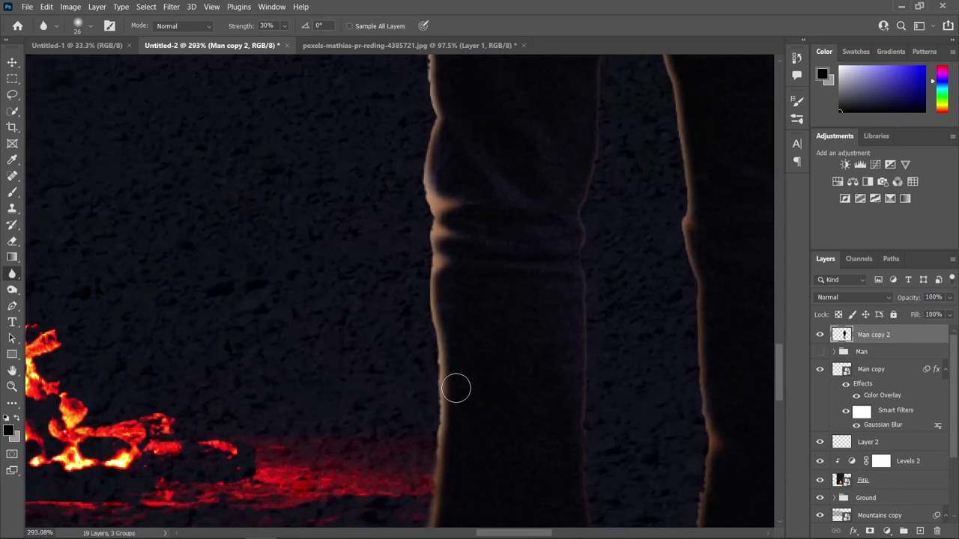
key("bracketright")
mouse_move(435, 414)
left_mouse_down()
mouse_move(416, 303)
mouse_move(420, 313)
mouse_move(425, 237)
mouse_move(424, 267)
left_mouse_up()
scroll(503, 411, "up", 5)
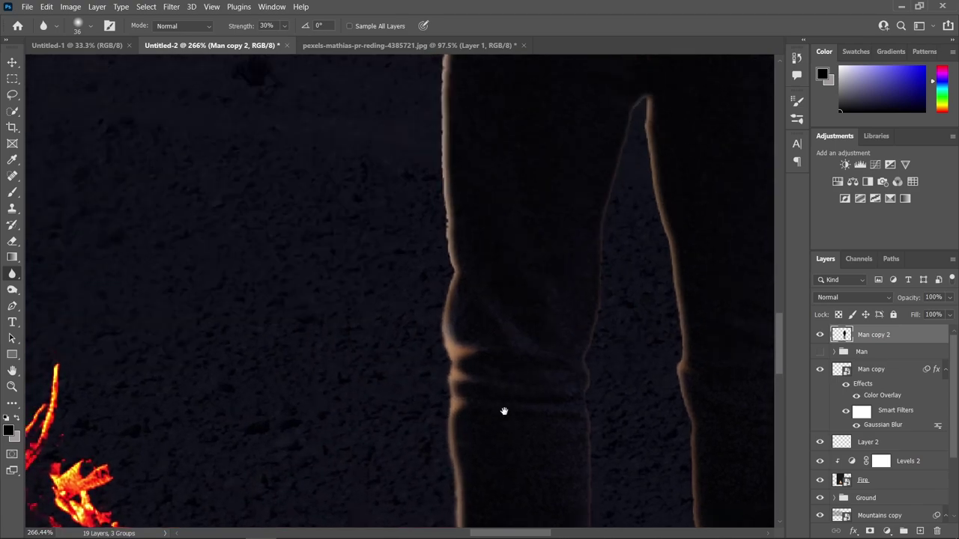
scroll(452, 333, "up", 12)
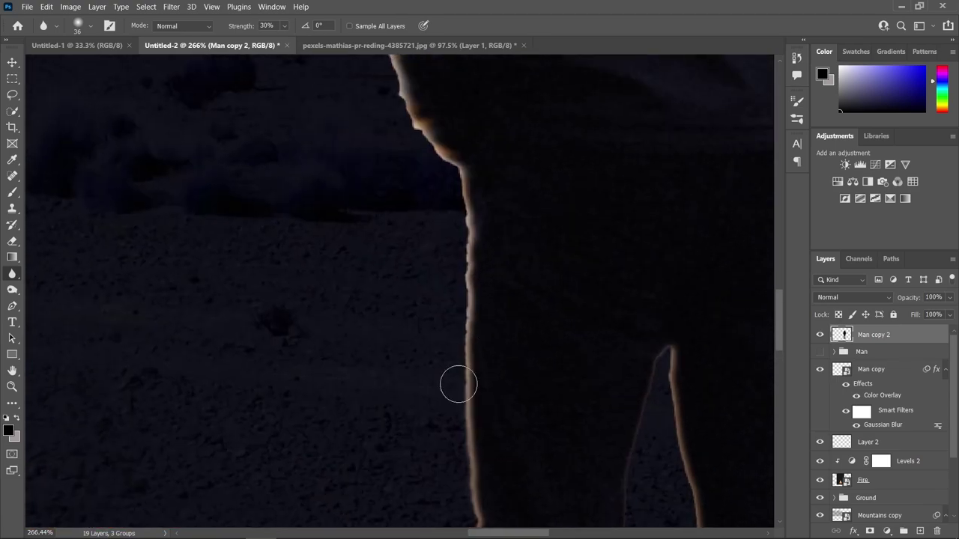
Blur the outline of the man's hood and shoulders and the edge of his right arm and hand.
scroll(552, 156, "up", 5)
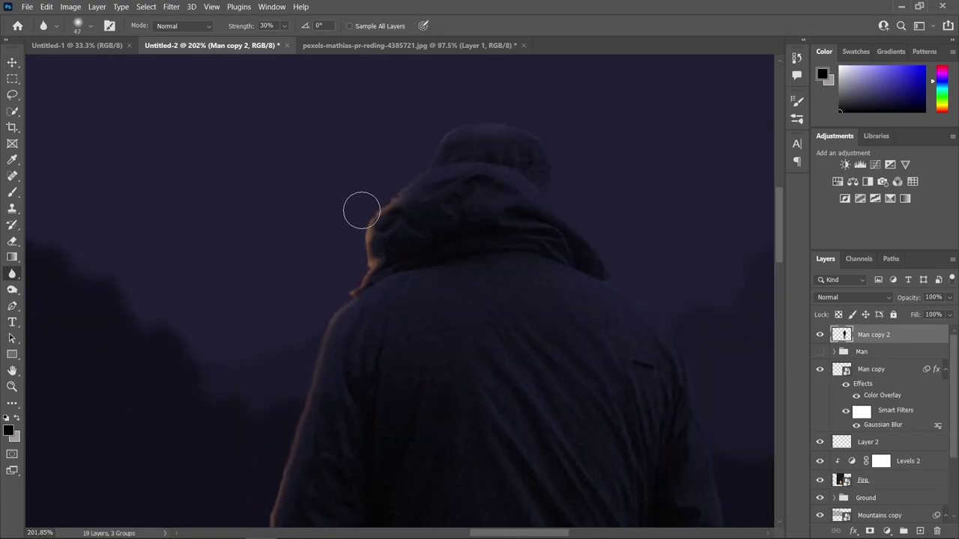
left_click_drag(362, 210, 680, 318)
scroll(680, 318, "up", 2)
scroll(487, 398, "down", 5)
scroll(478, 240, "down", 10)
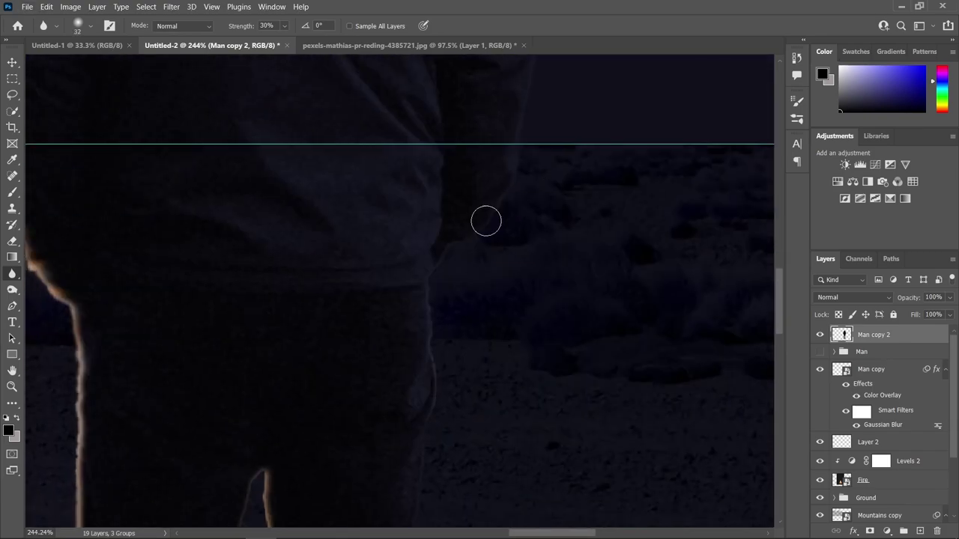
key("bracketright")
left_click_drag(371, 180, 439, 357)
Blur the firelit rim along the man's right leg with a smaller brush of about 22 px.
key("bracketleft")
key("bracketleft")
key("bracketleft")
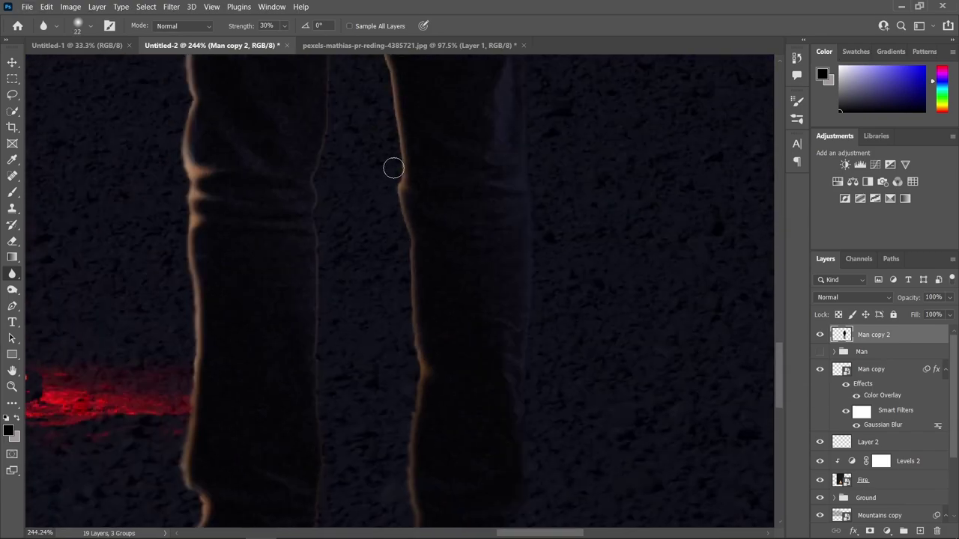
left_click_drag(396, 164, 419, 280)
scroll(548, 396, "down", 9)
left_click_drag(648, 196, 621, 251)
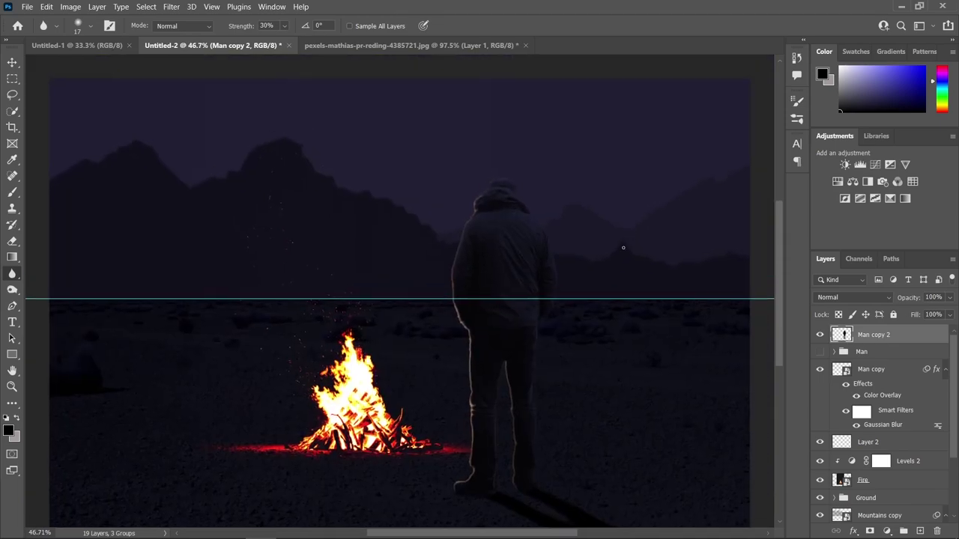
Convert the retouched Man copy 2 layer back to a smart object.
key("v")
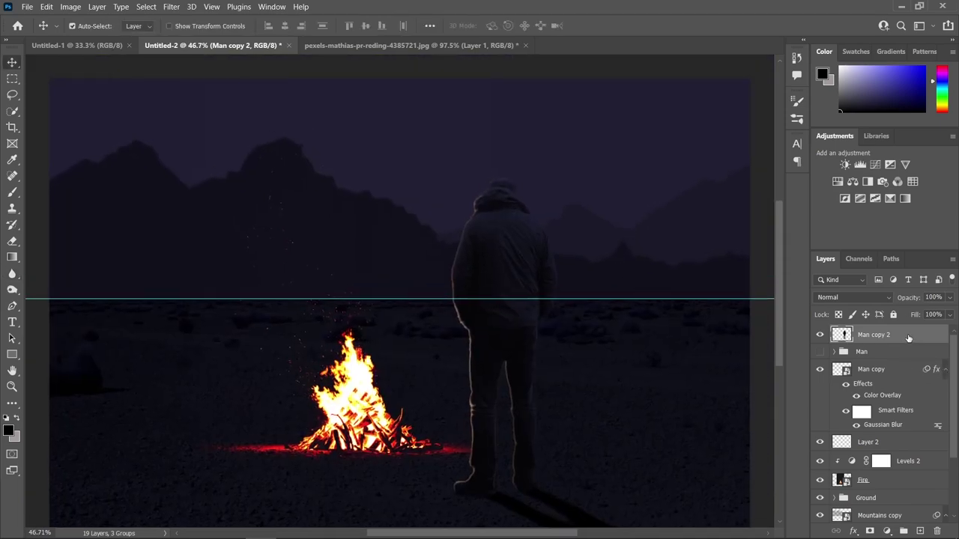
right_click(908, 339)
left_click(861, 189)
scroll(595, 357, "down", 1)
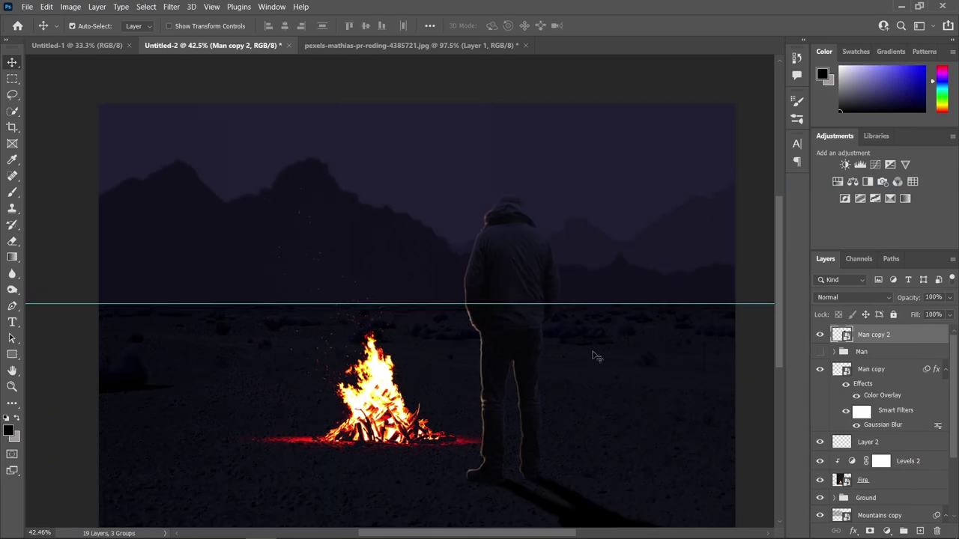
scroll(596, 357, "down", 1)
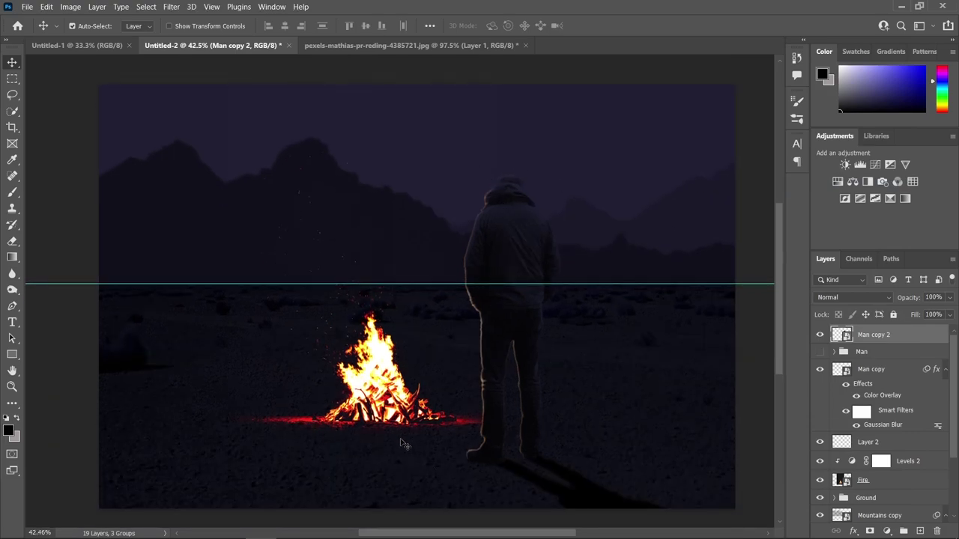
Expand the Ground group and add a white layer mask to the Fire layer.
scroll(402, 443, "down", 2)
scroll(443, 413, "up", 2)
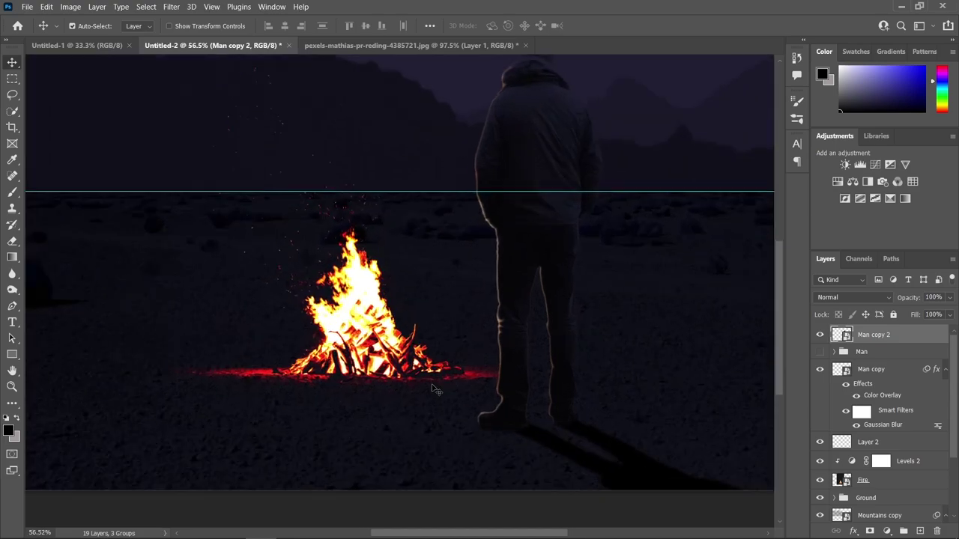
scroll(449, 395, "up", 2)
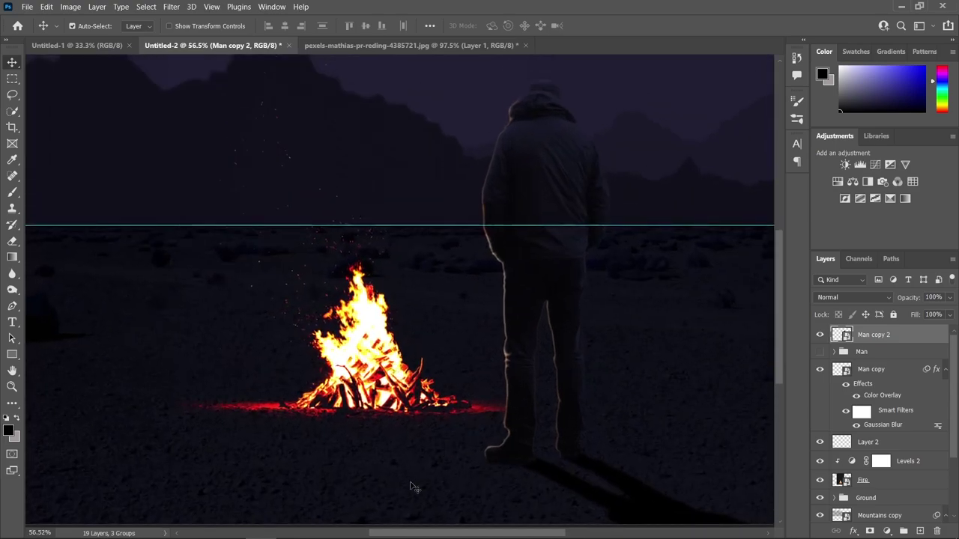
left_click(834, 498)
left_click(878, 512)
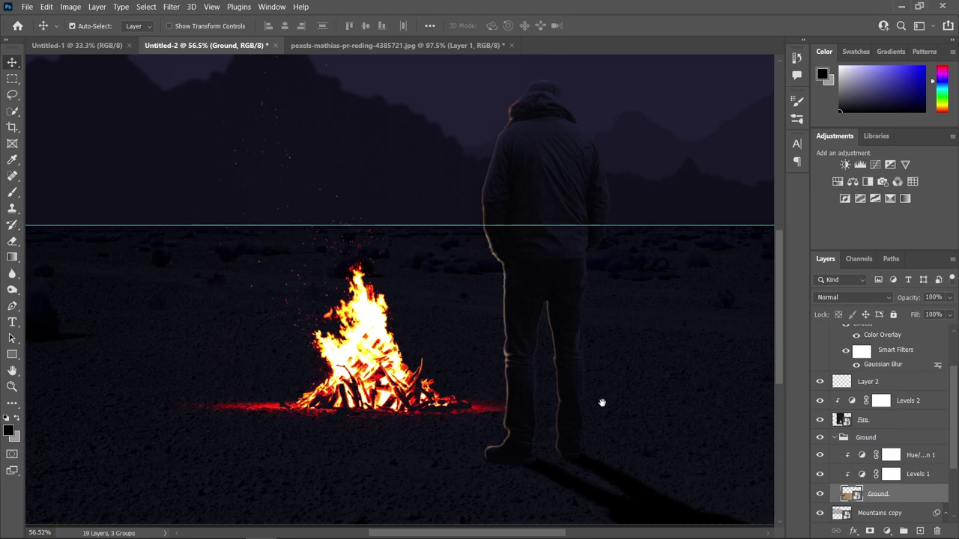
left_click_drag(602, 403, 672, 391)
scroll(460, 426, "up", 1)
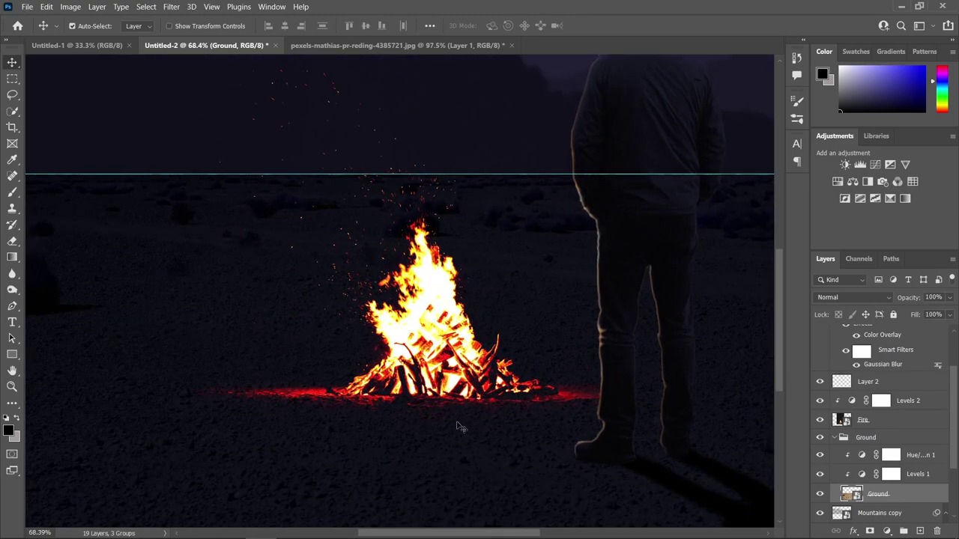
left_click(879, 422)
left_click(870, 530)
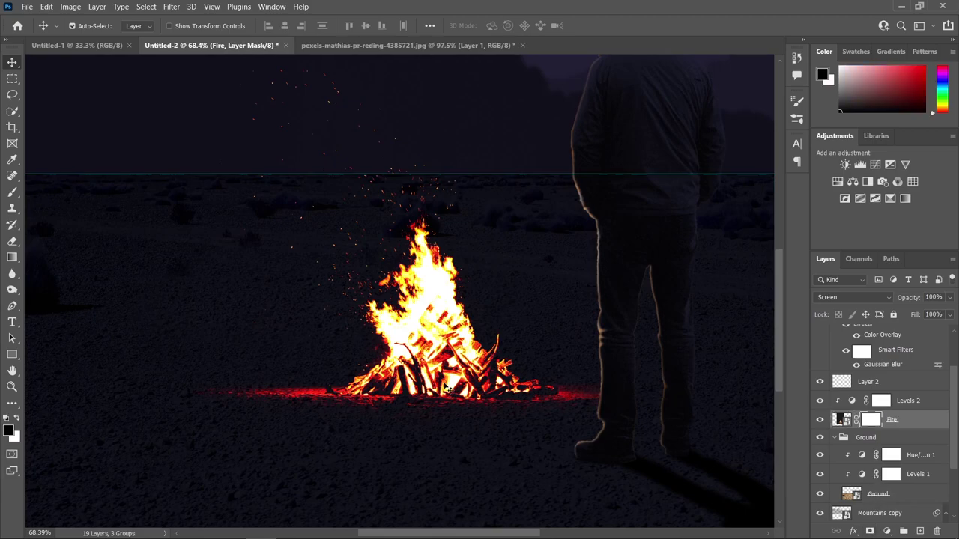
Fade the outer ends of the fire's red ground glow on its mask with a soft black 238 px brush at 47% flow.
left_click(9, 193)
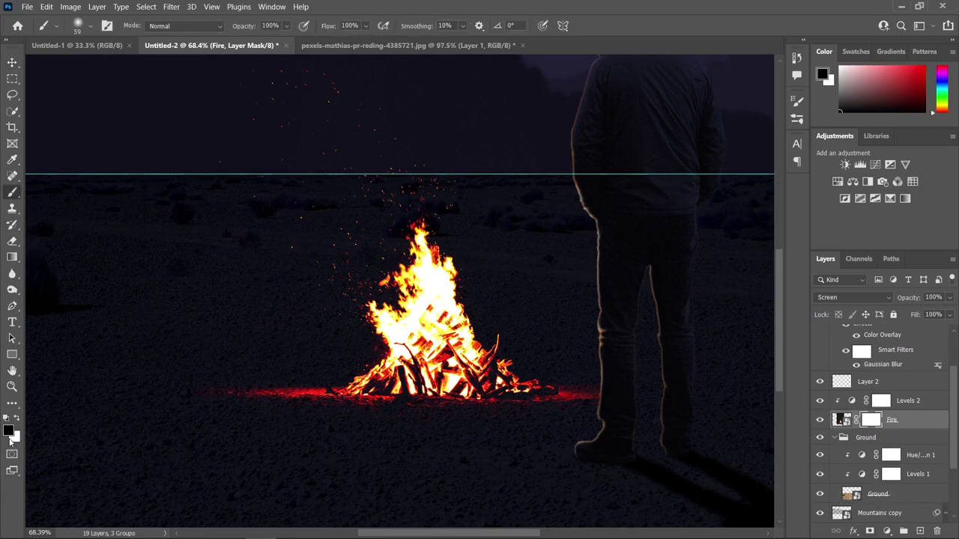
left_click(365, 26)
left_click(349, 41)
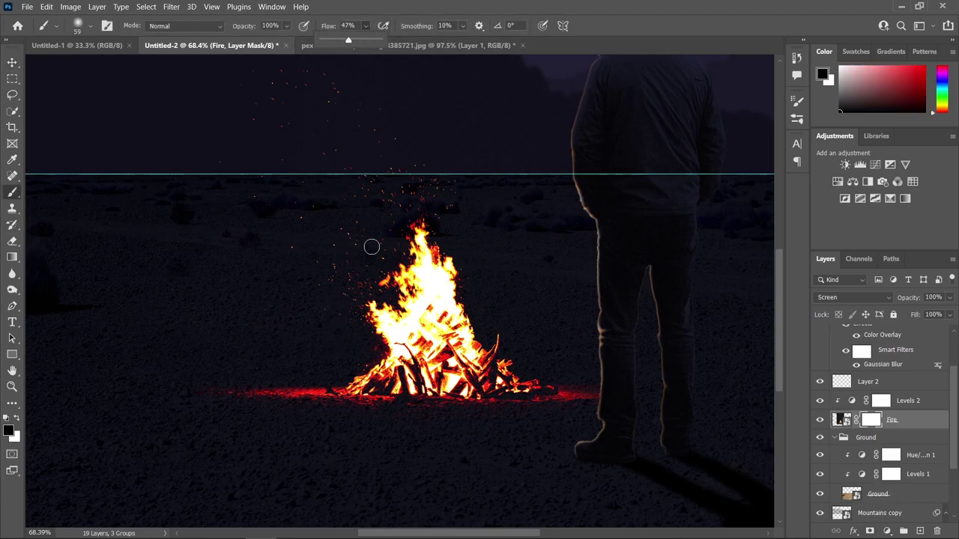
scroll(328, 421, "up", 3)
right_click(324, 419, "alt")
right_click(216, 378, "alt")
mouse_move(219, 376)
left_mouse_down()
mouse_move(246, 385)
mouse_move(210, 415)
mouse_move(336, 433)
mouse_move(286, 412)
left_mouse_up()
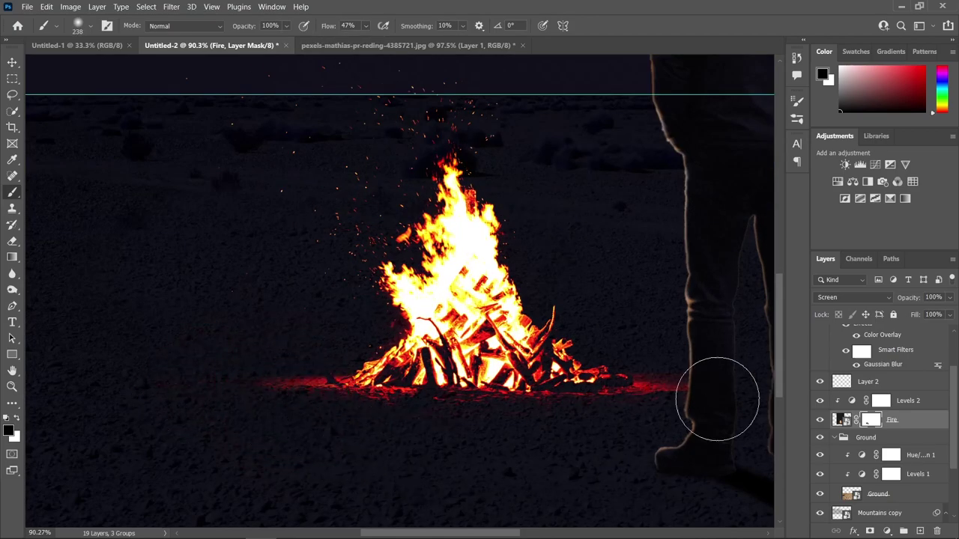
scroll(538, 368, "down", 5)
key("v")
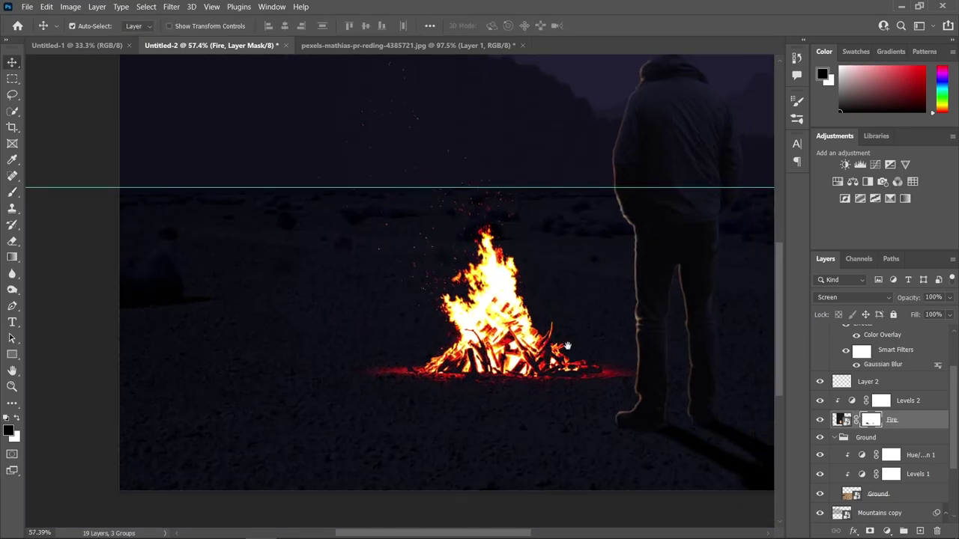
Add a Hue/Saturation adjustment clipped to the Ground layer and enable Colorize.
left_click_drag(569, 347, 488, 373)
left_click(901, 497)
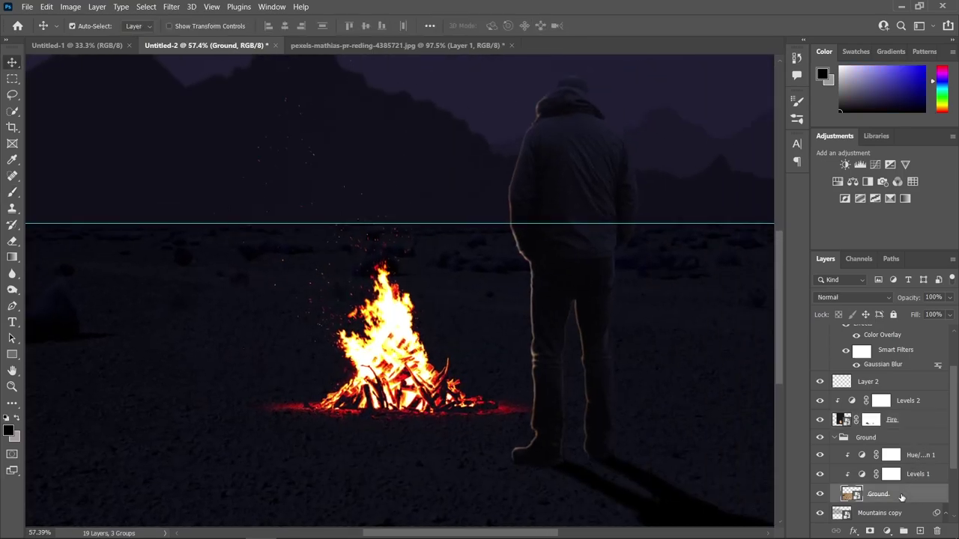
scroll(592, 438, "down", 1)
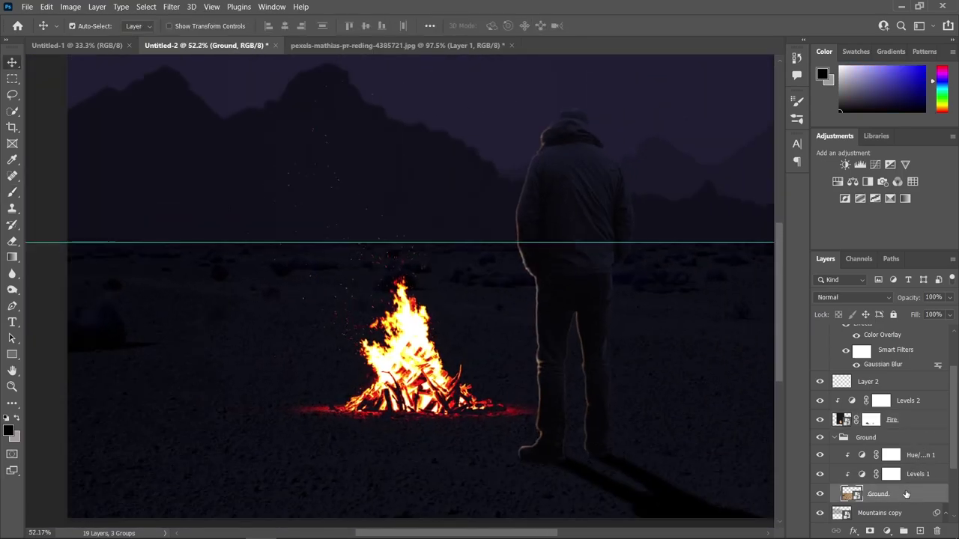
left_click(887, 531)
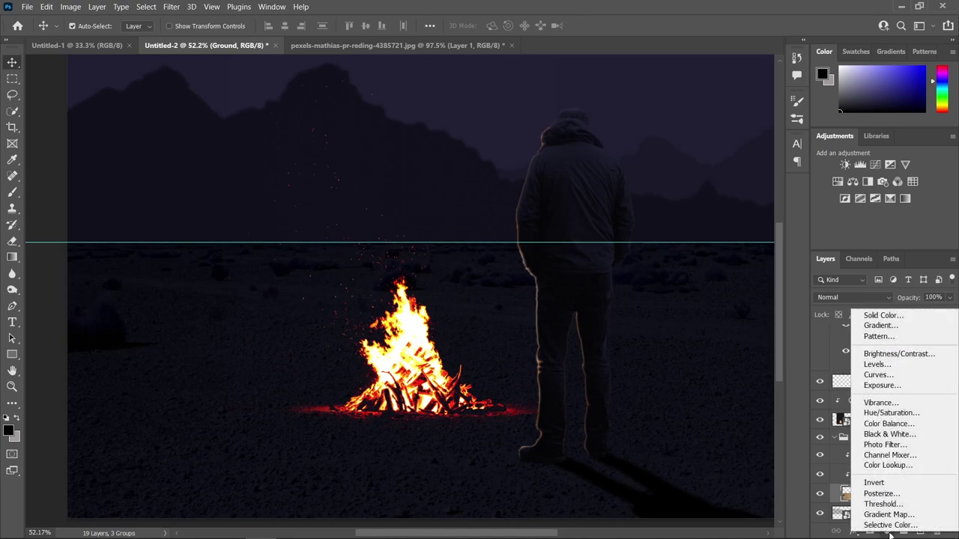
left_click(899, 413)
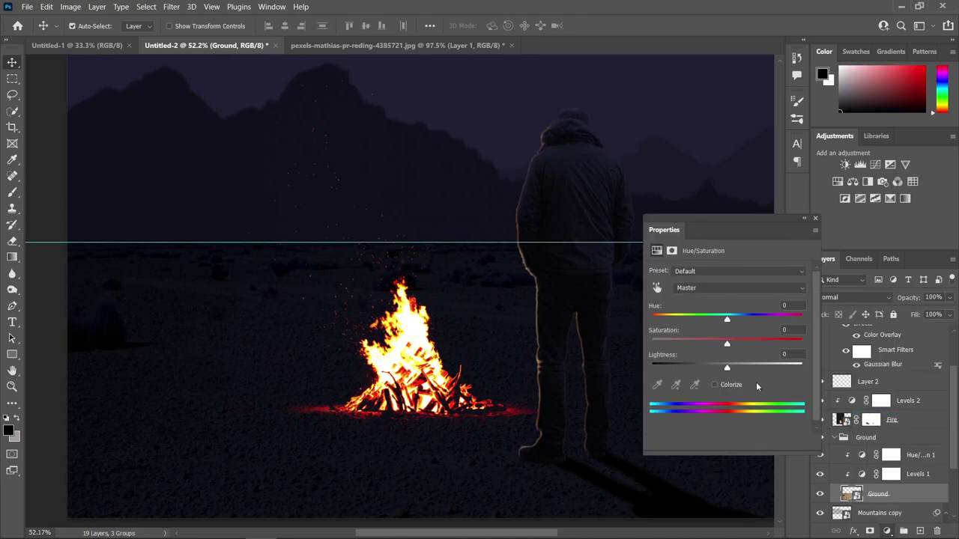
left_click(715, 384)
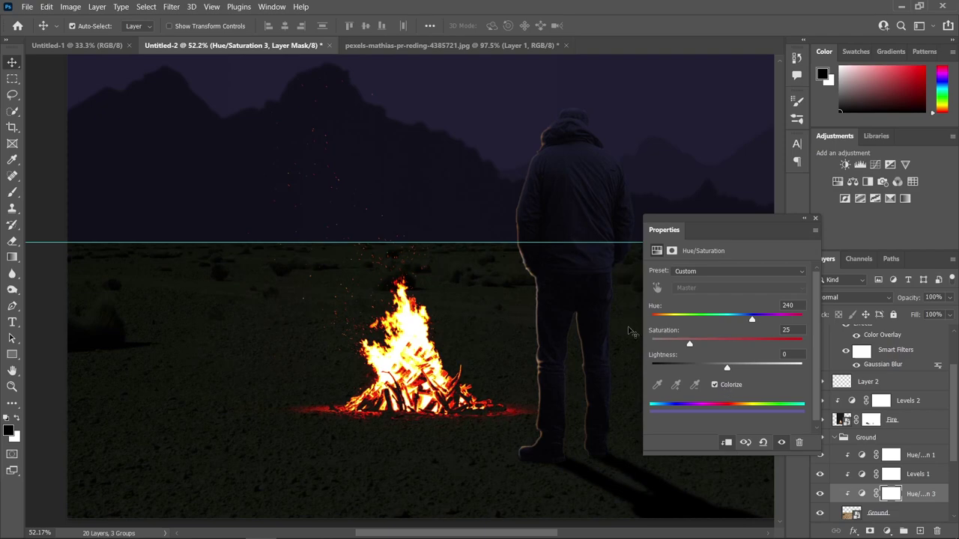
Set the new ground adjustment to an orange tint with hue 26 and saturation 77.
scroll(396, 430, "down", 2)
mouse_move(467, 390)
left_mouse_down()
mouse_move(451, 397)
mouse_move(470, 376)
left_mouse_up()
scroll(393, 435, "up", 1)
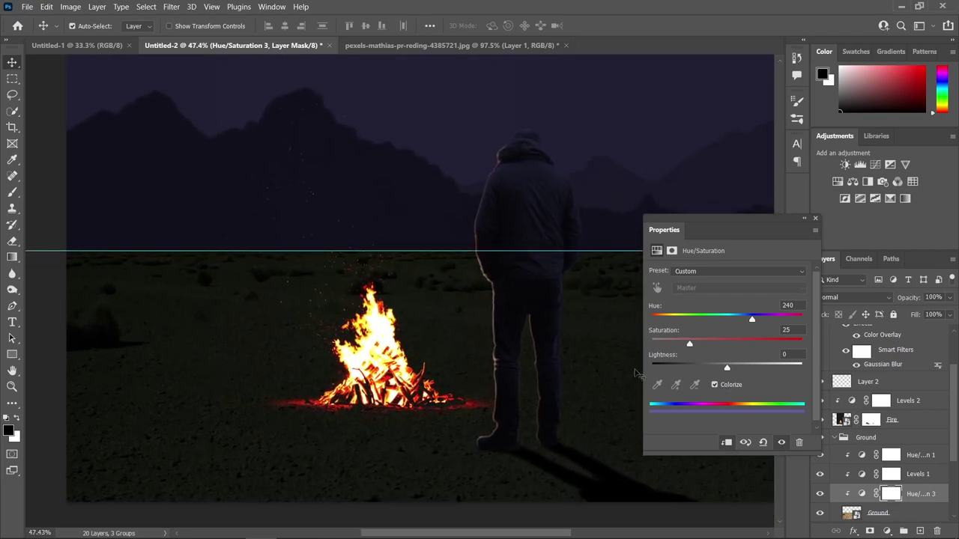
left_click_drag(738, 322, 672, 319)
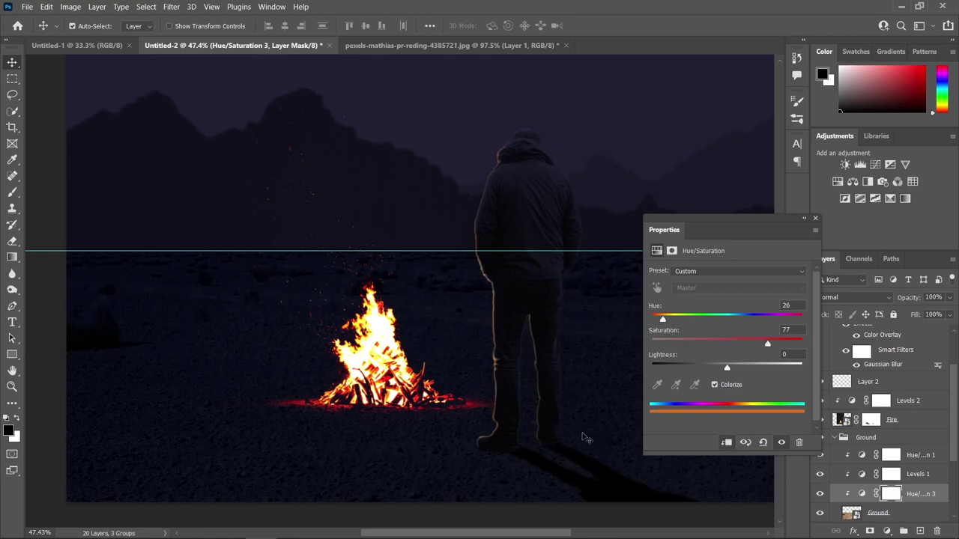
Move the orange Hue/Saturation adjustment to the top of the Ground group and set its saturation to 46 and lightness to +14.
left_click_drag(579, 428, 564, 439)
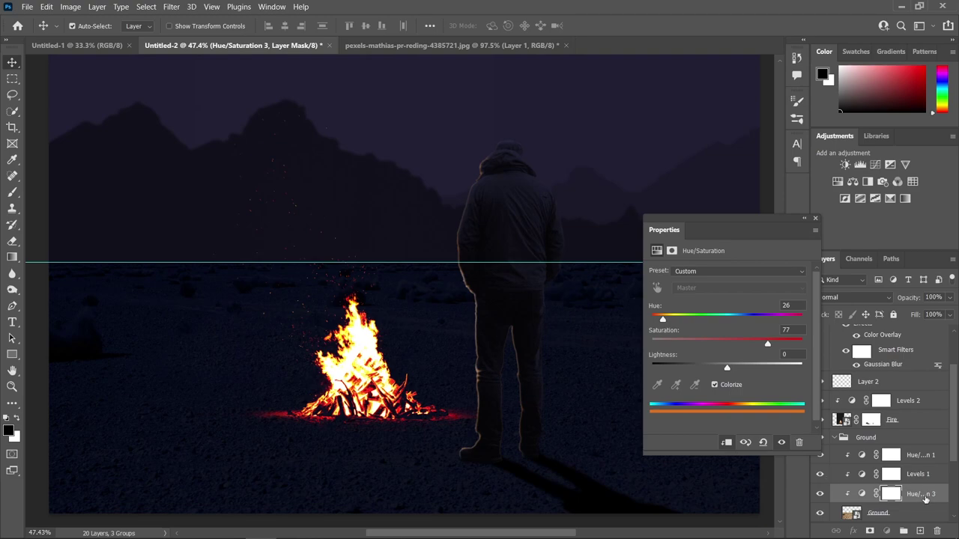
left_click_drag(925, 499, 898, 462)
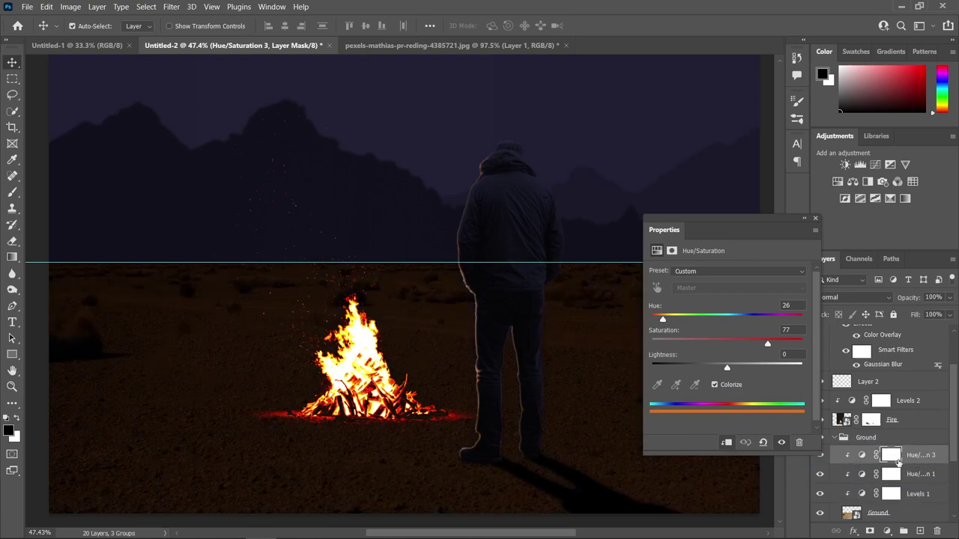
scroll(376, 395, "down", 1)
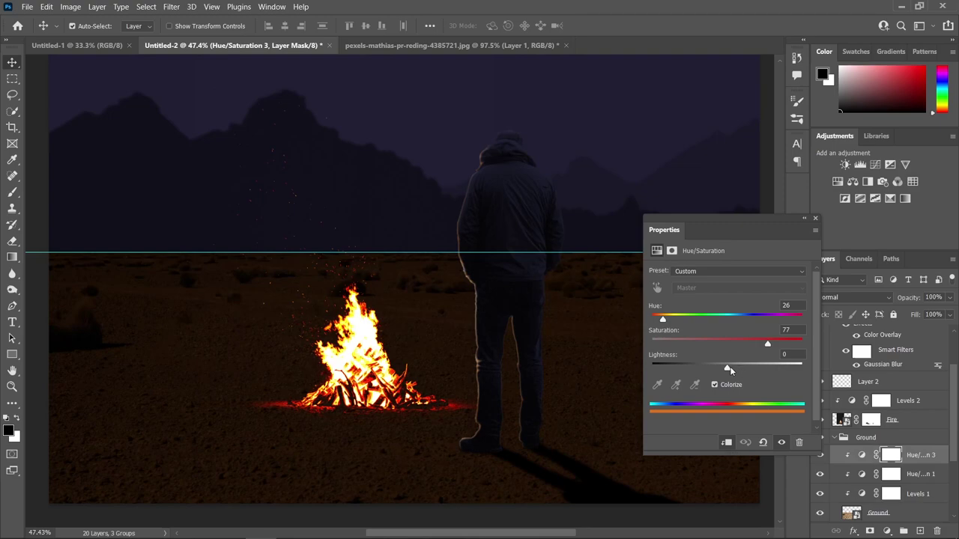
left_click_drag(732, 367, 738, 369)
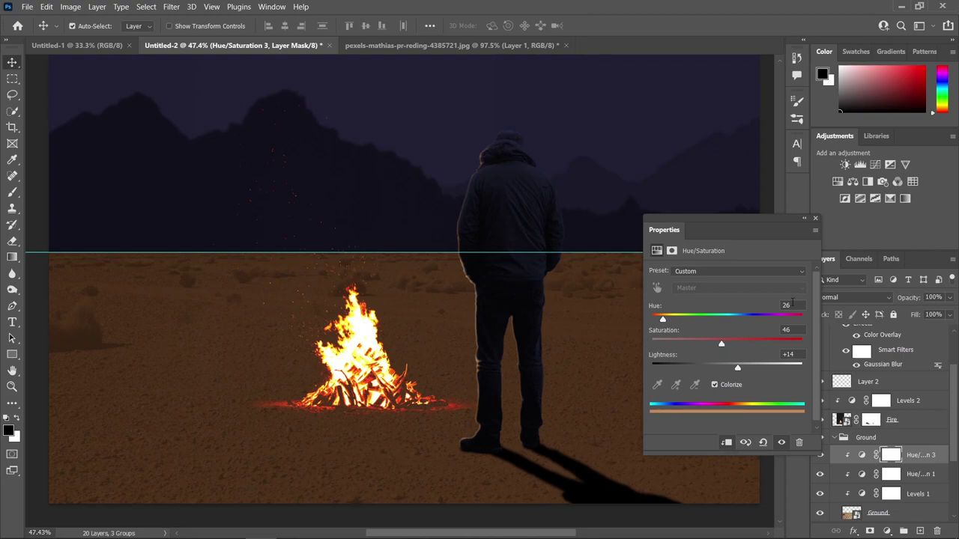
left_click(816, 220)
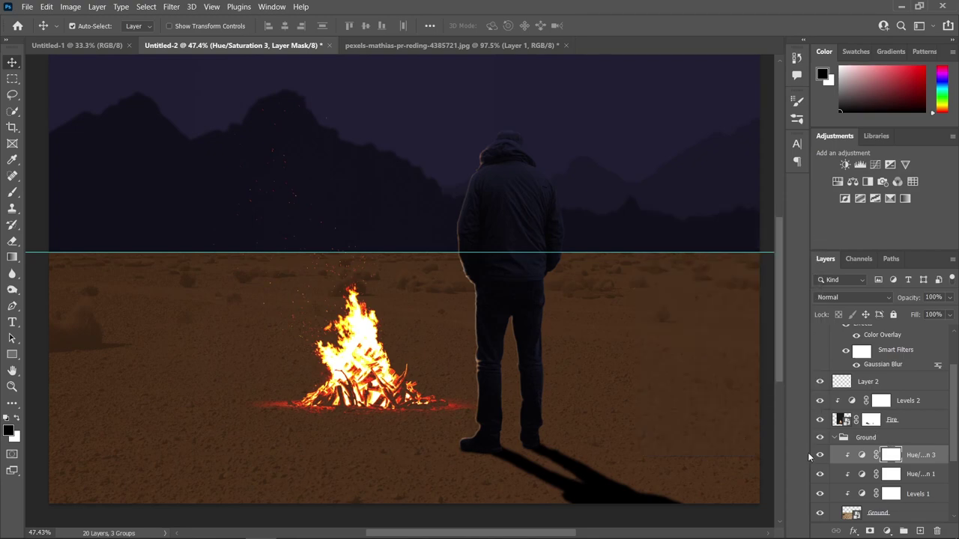
Invert the orange ground adjustment's mask to black and set up a white soft brush flattened into a wide ellipse of about 1871 px.
key("ctrl+i")
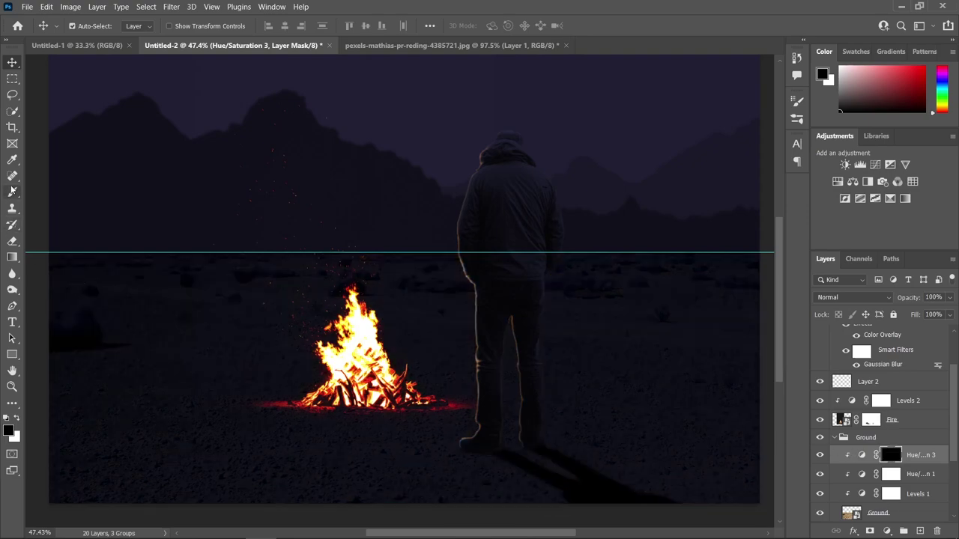
left_click(12, 191)
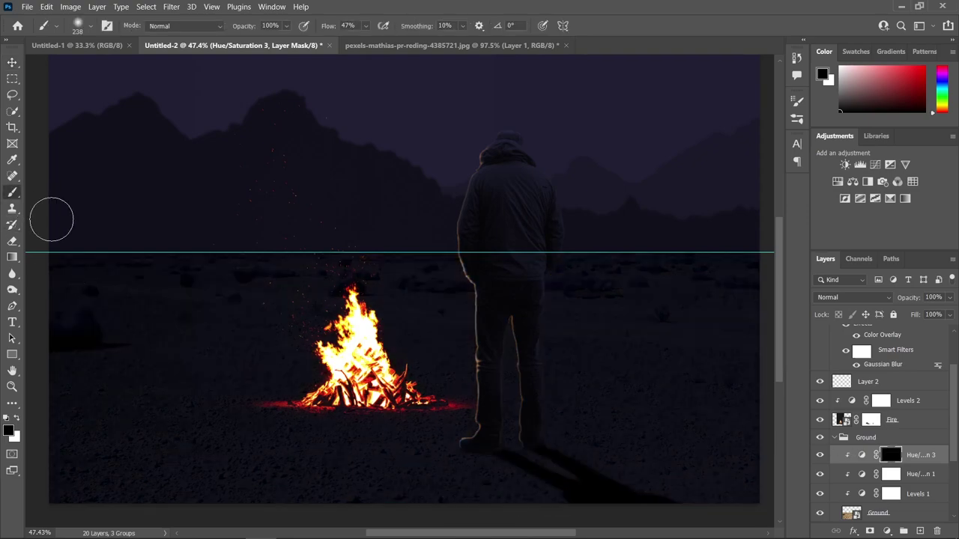
left_click(17, 419)
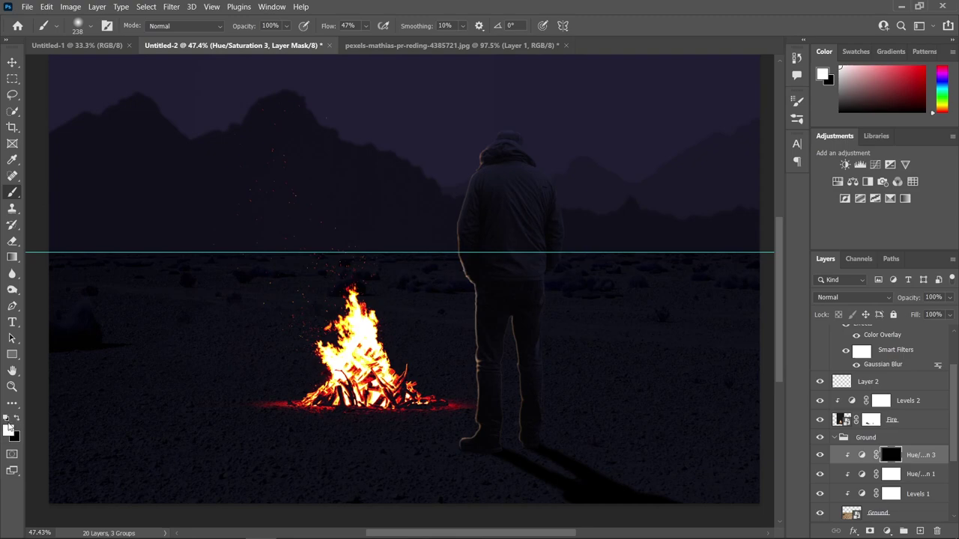
left_click(91, 29)
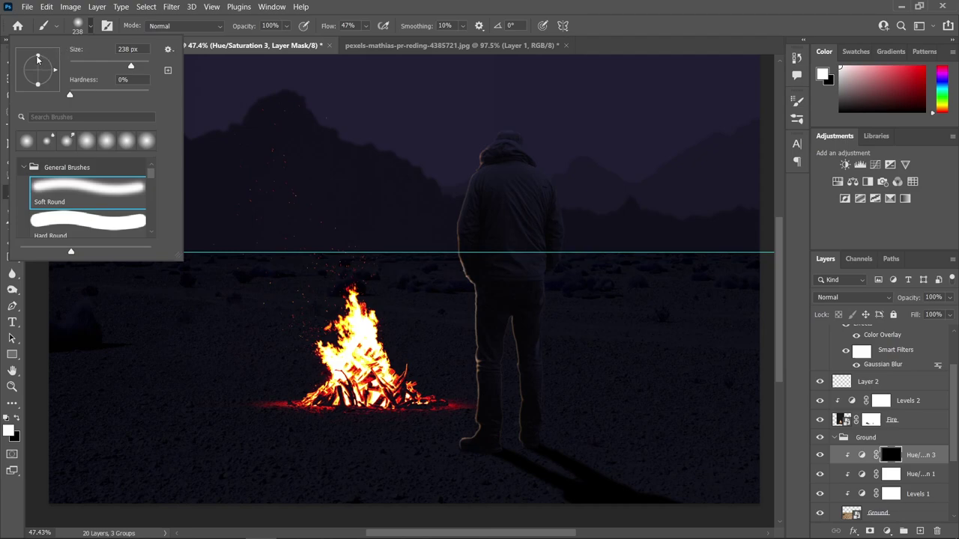
left_click_drag(37, 60, 37, 67)
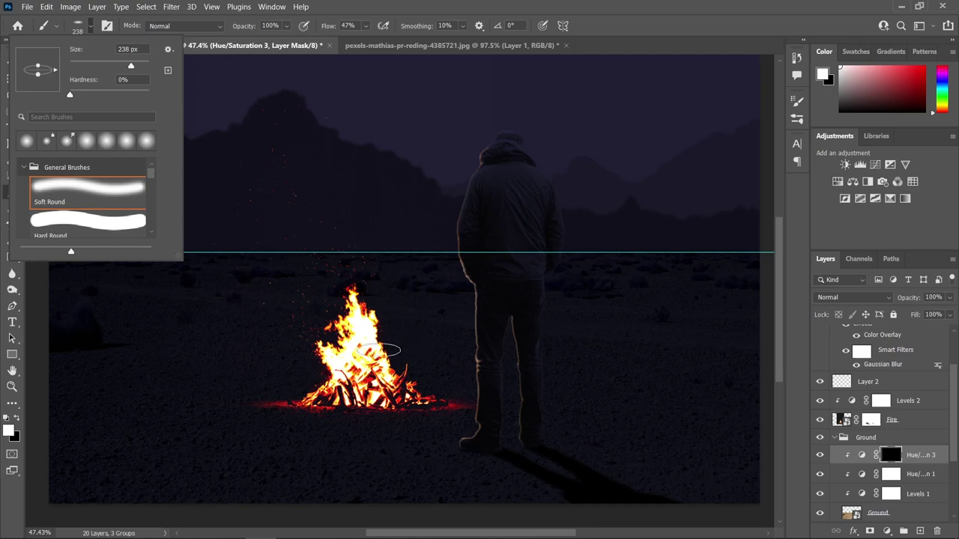
left_click_drag(376, 349, 499, 361)
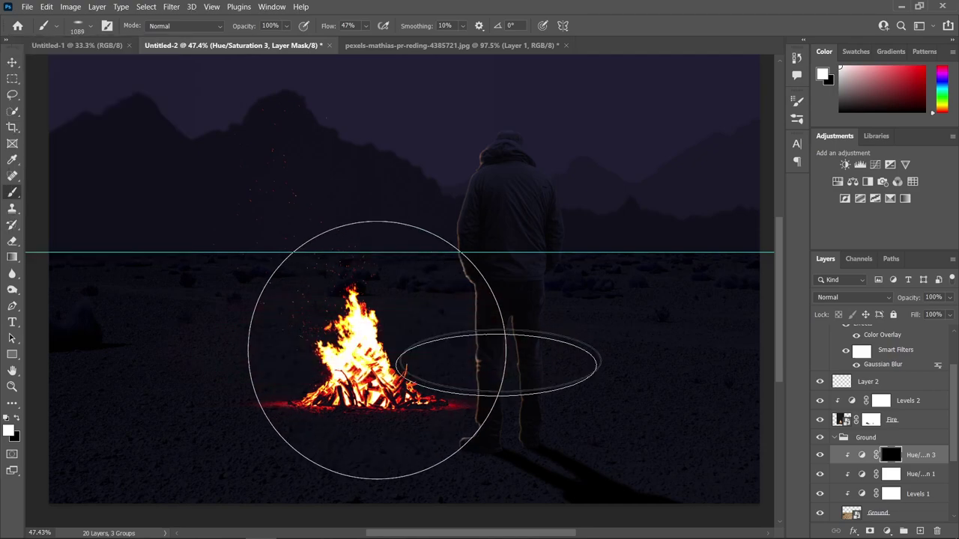
left_click(91, 28)
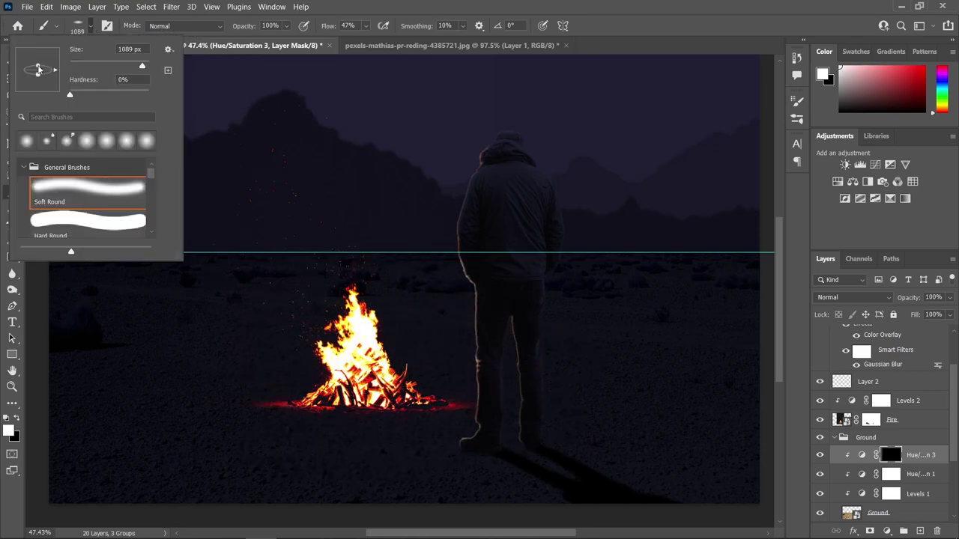
mouse_move(395, 411)
left_mouse_down()
mouse_move(427, 403)
mouse_move(400, 411)
left_mouse_up()
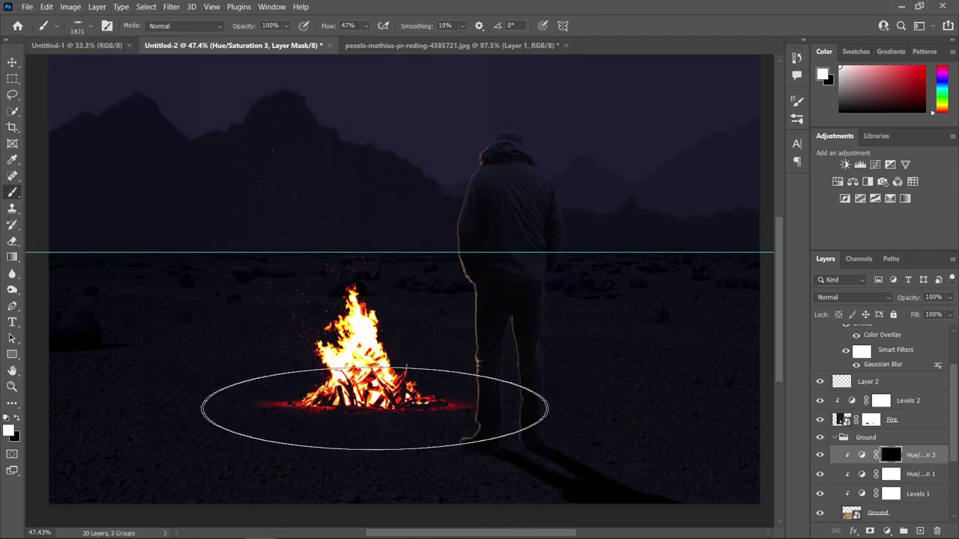
Paint a wide orange glow on the ground around the fire's base on that mask, using the flattened white brush at 50% flow.
left_click(367, 30)
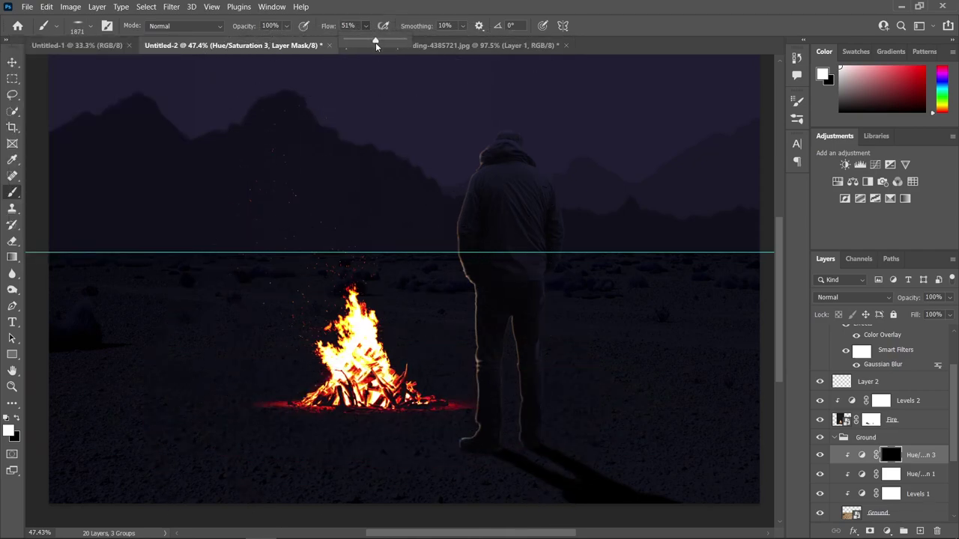
scroll(437, 390, "down", 1)
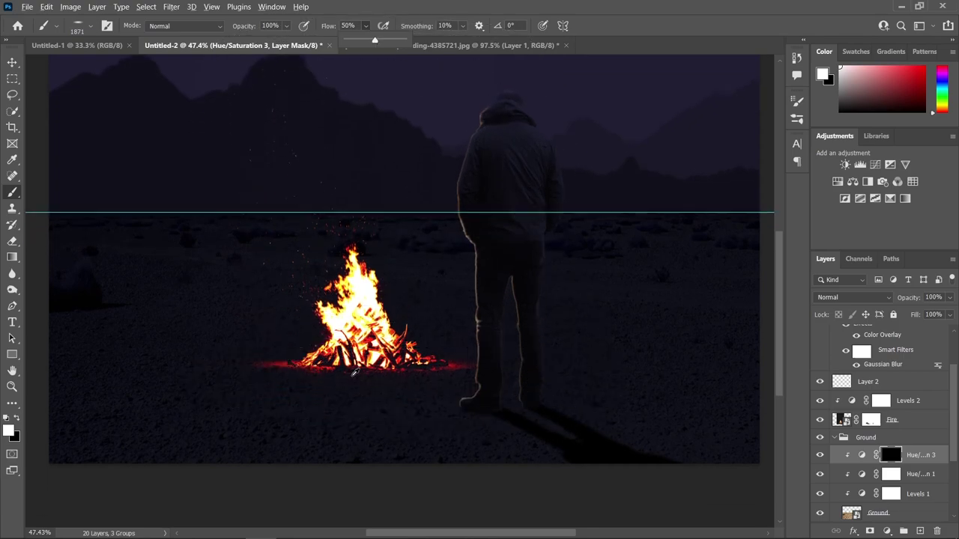
scroll(355, 378, "up", 1)
left_click_drag(361, 373, 352, 380)
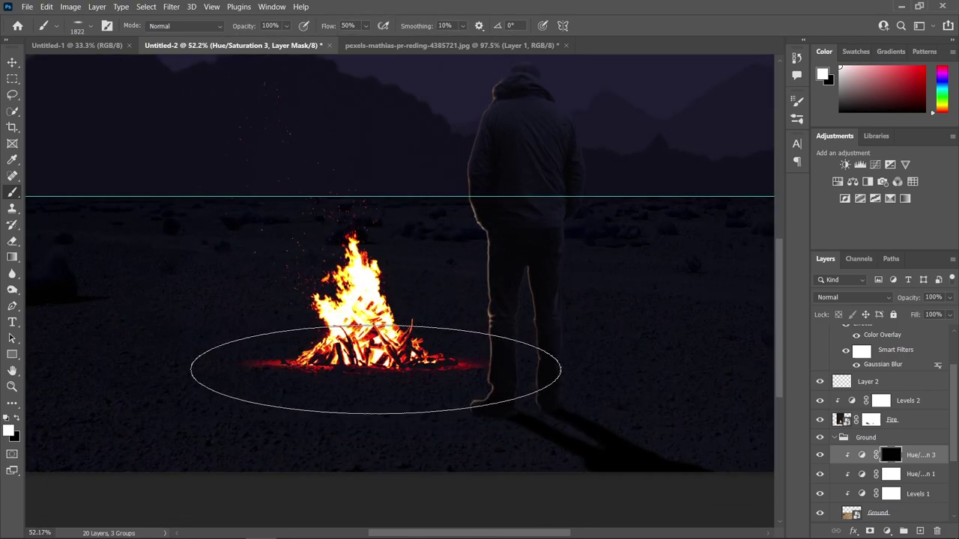
left_click(377, 369)
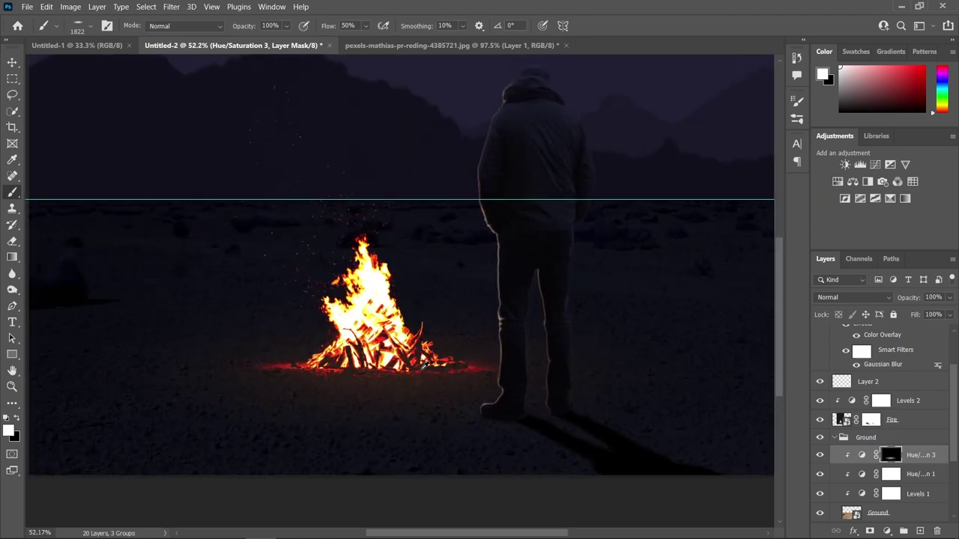
mouse_move(402, 364)
left_mouse_down()
mouse_move(439, 376)
mouse_move(342, 371)
mouse_move(409, 373)
left_mouse_up()
left_click(383, 374)
left_click(409, 373)
left_click(437, 372)
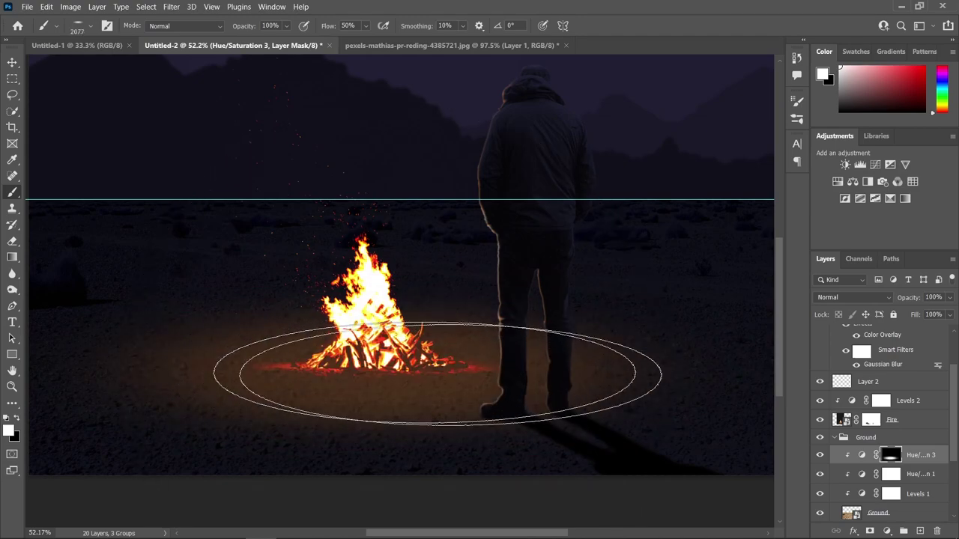
Select the mask of the ground's Levels adjustment and compare the ground with that adjustment hidden and shown.
scroll(437, 372, "down", 1)
scroll(438, 372, "up", 1)
key("v")
scroll(431, 375, "up", 2)
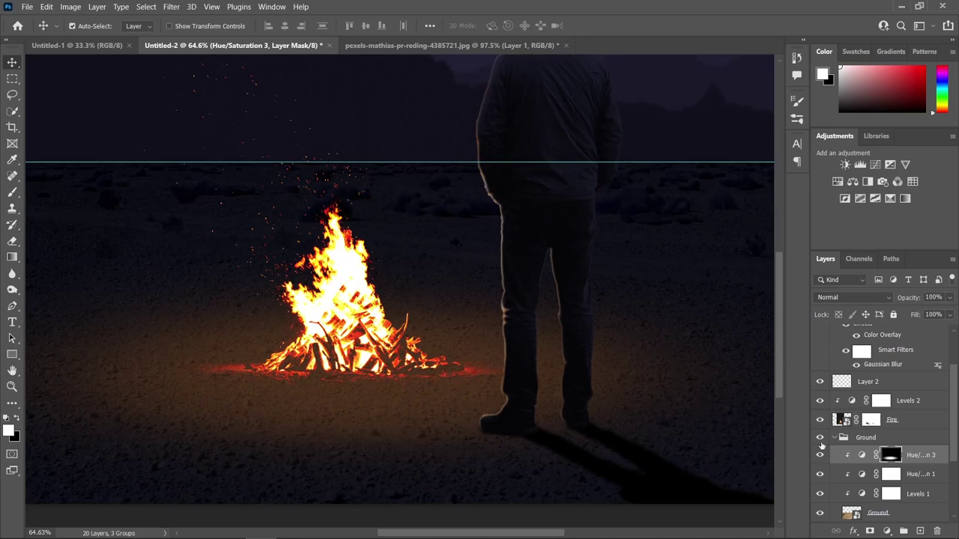
left_click(891, 494)
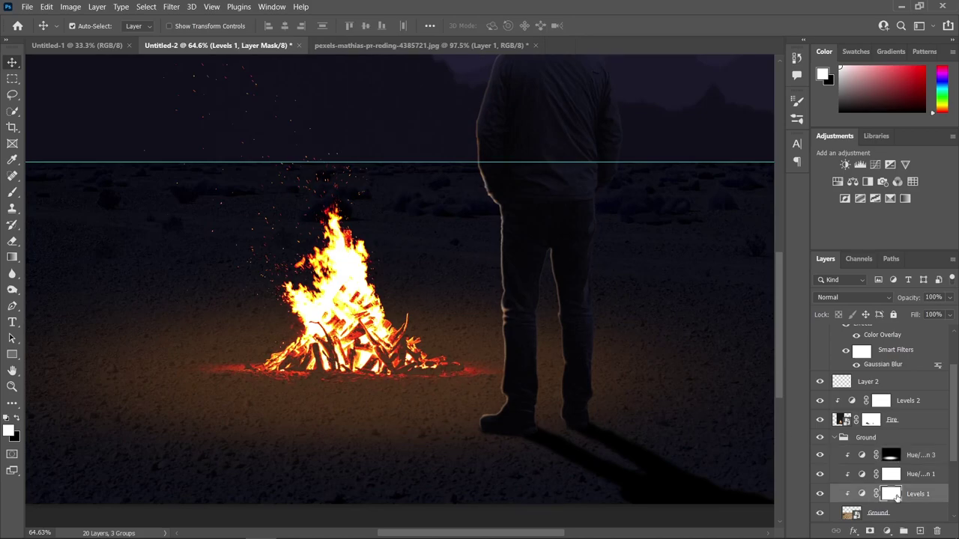
left_click(820, 494)
left_click(819, 493)
left_click_drag(586, 353, 566, 347)
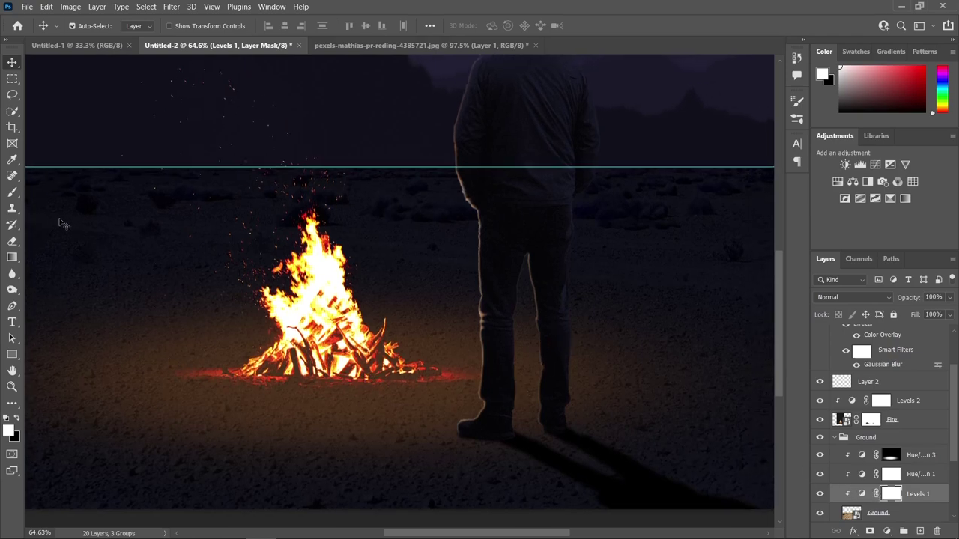
Brighten the ground directly beneath the fire by painting black on the Levels 1 mask with a flattened soft brush of about 827 px.
key("b")
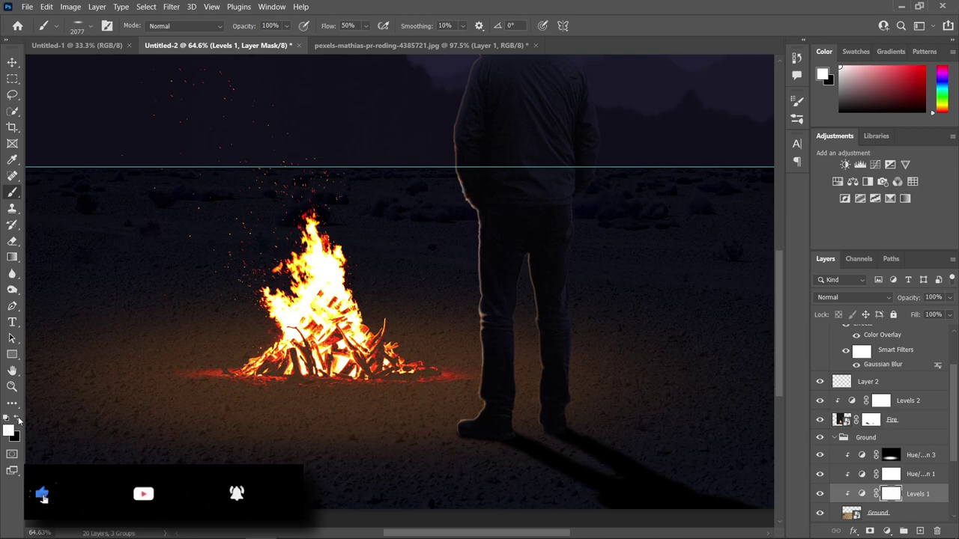
left_click(18, 419)
left_click_drag(429, 344, 510, 346)
left_click_drag(486, 360, 244, 391)
scroll(436, 389, "up", 2)
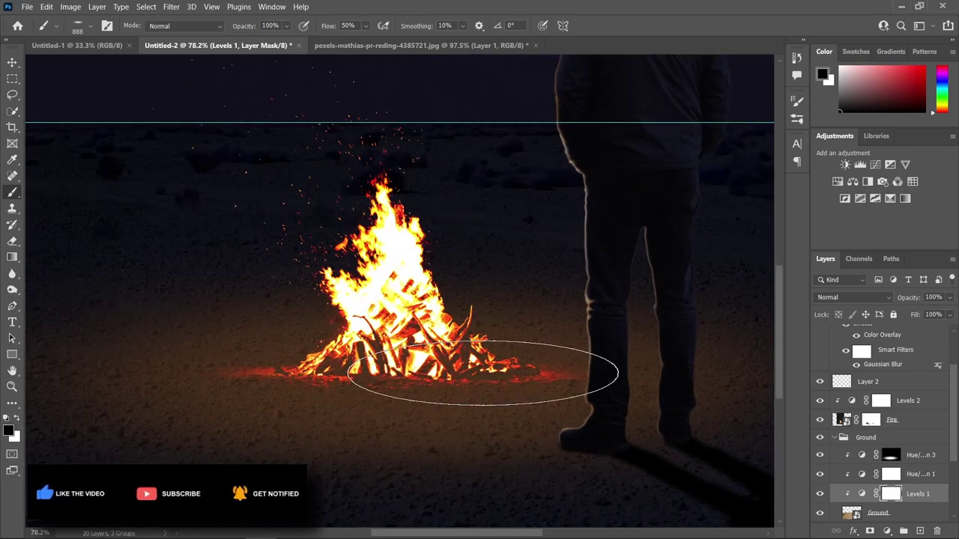
key("bracketright")
key("bracketleft")
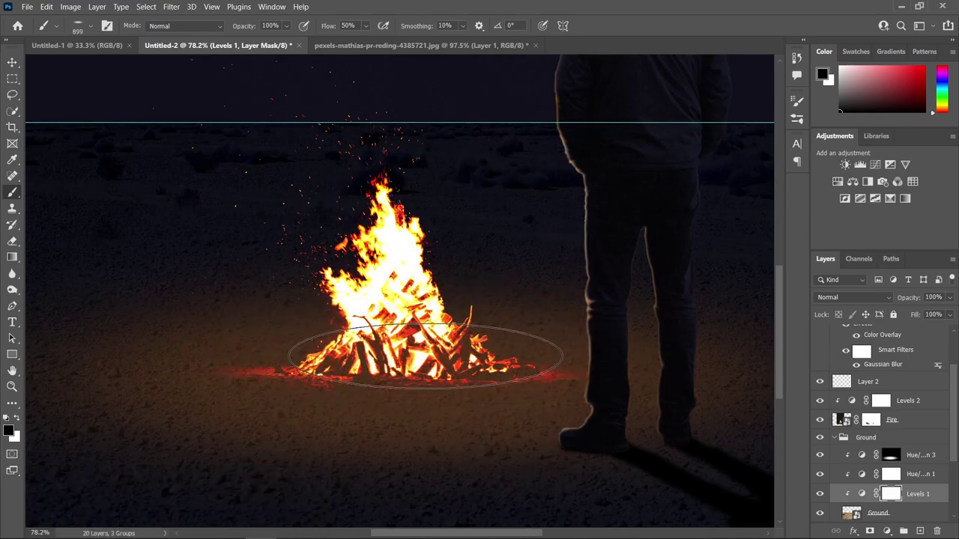
left_click(417, 372)
left_click_drag(417, 370, 403, 370)
left_click(412, 369)
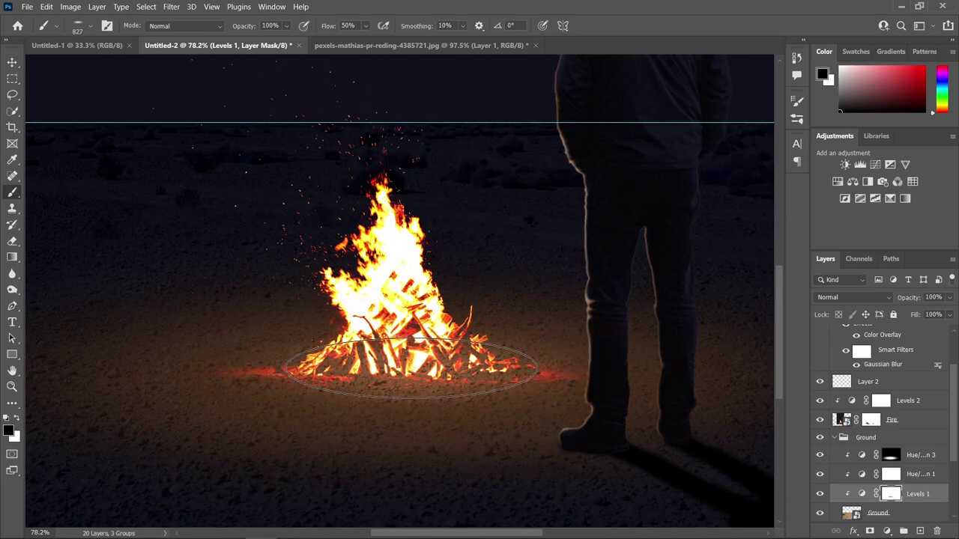
Widen the lit ground around the fire on the Levels 1 mask with a flatter black brush enlarged up to 1482 px.
left_click(91, 26)
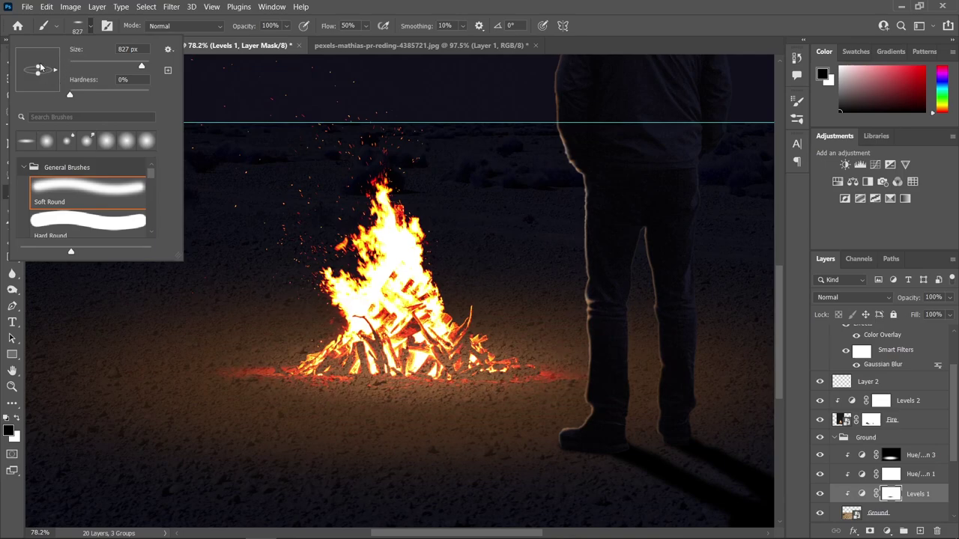
right_click(495, 350, "alt")
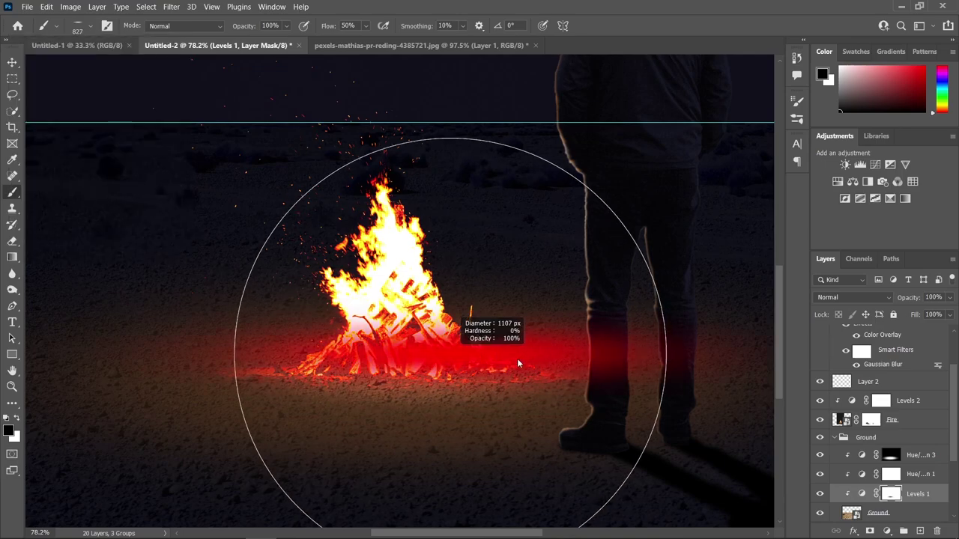
right_click(407, 372, "alt")
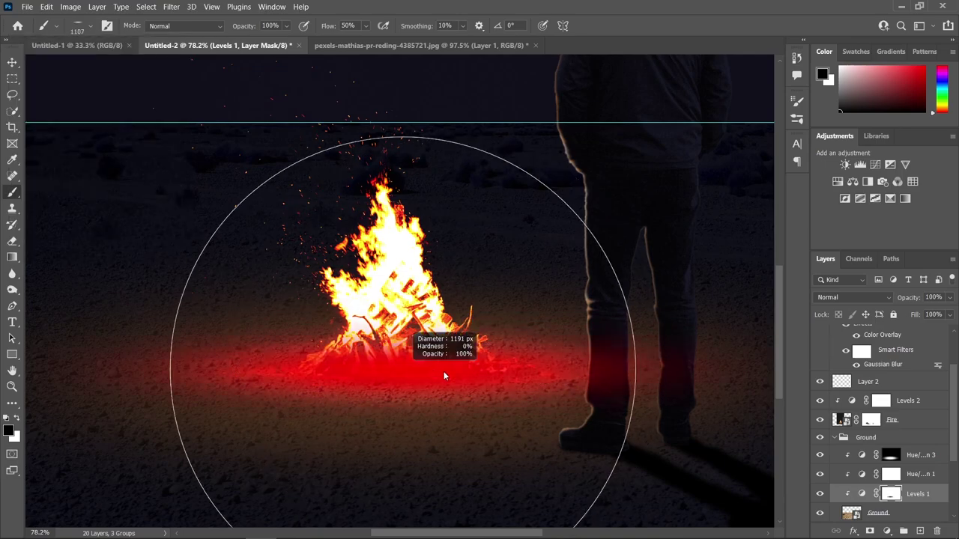
right_click(414, 372, "alt")
scroll(558, 367, "down", 5)
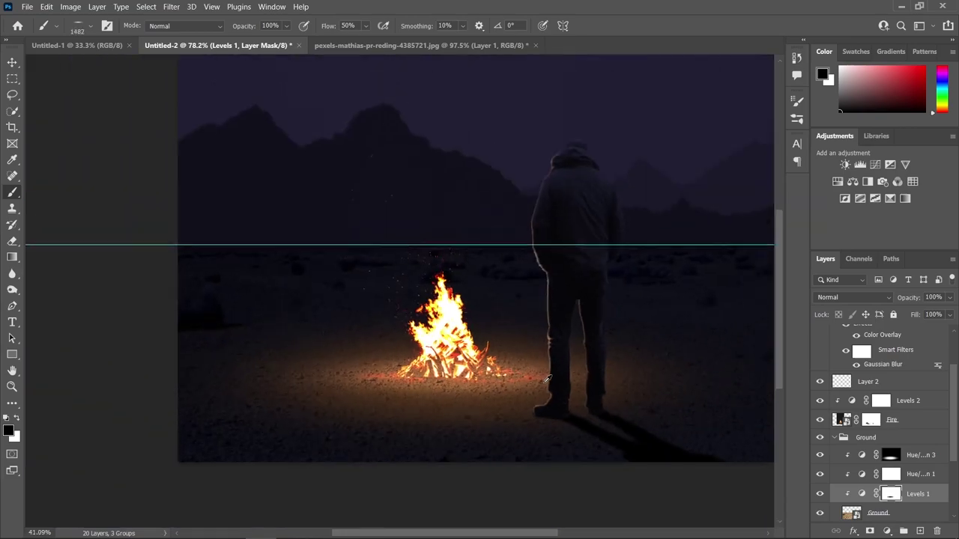
key("v")
Add a new empty layer and place it between the Fire layer and the Ground group.
scroll(472, 382, "up", 5)
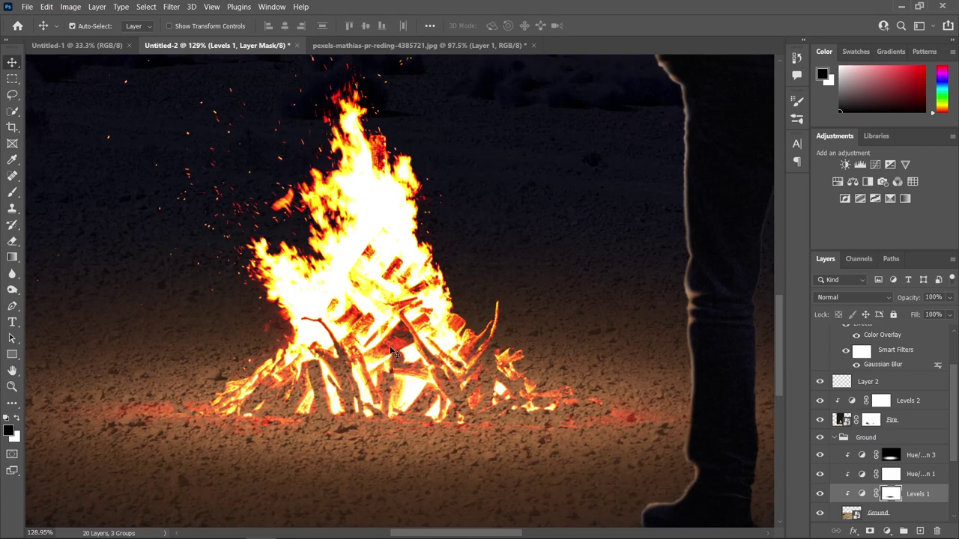
left_click(910, 424)
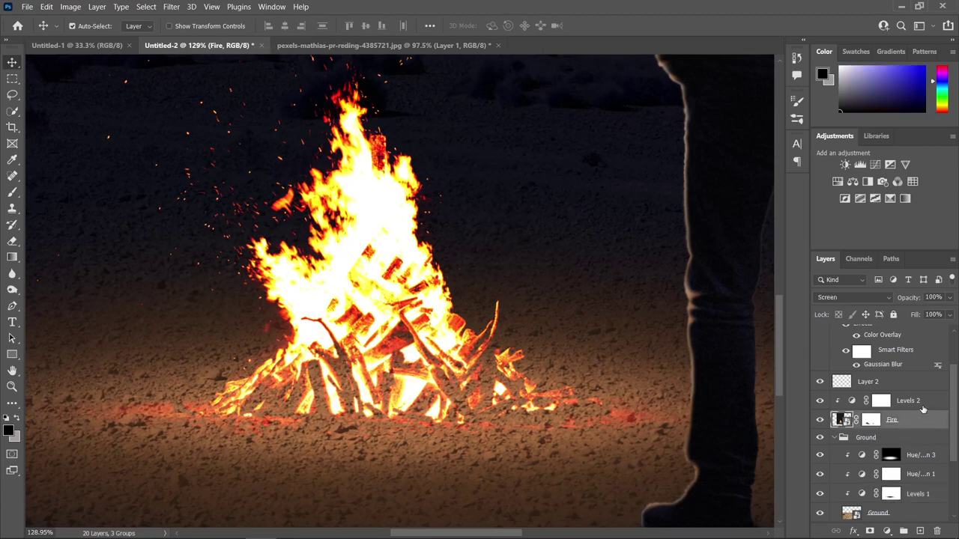
left_click(873, 440)
left_click(920, 530)
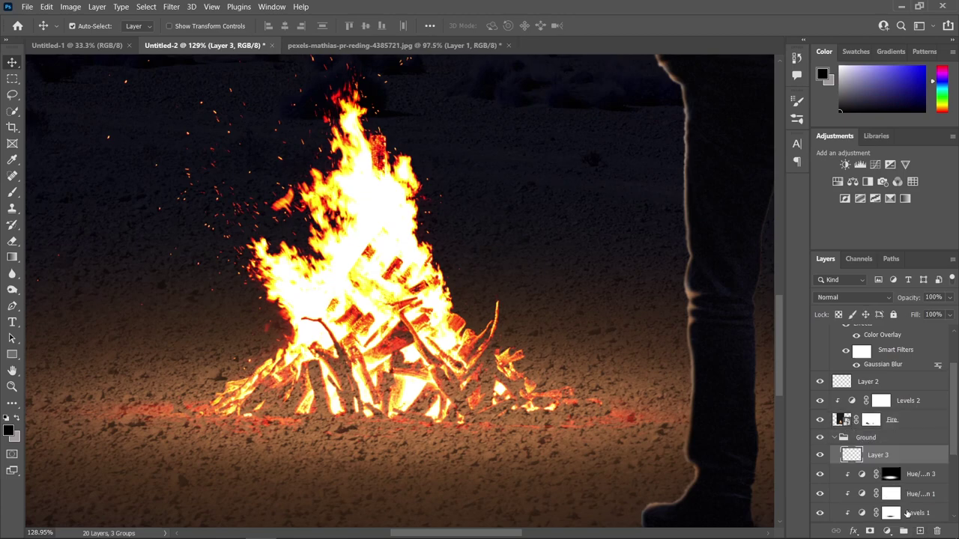
left_click_drag(907, 455, 868, 436)
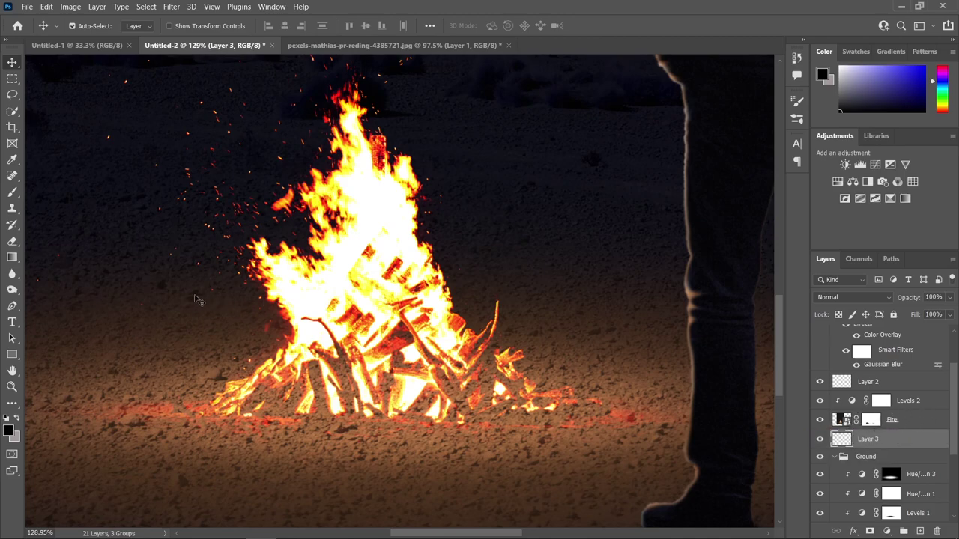
Restore the black soft brush to a round tip and reduce it to 83 px for painting behind the logs.
left_click(12, 191)
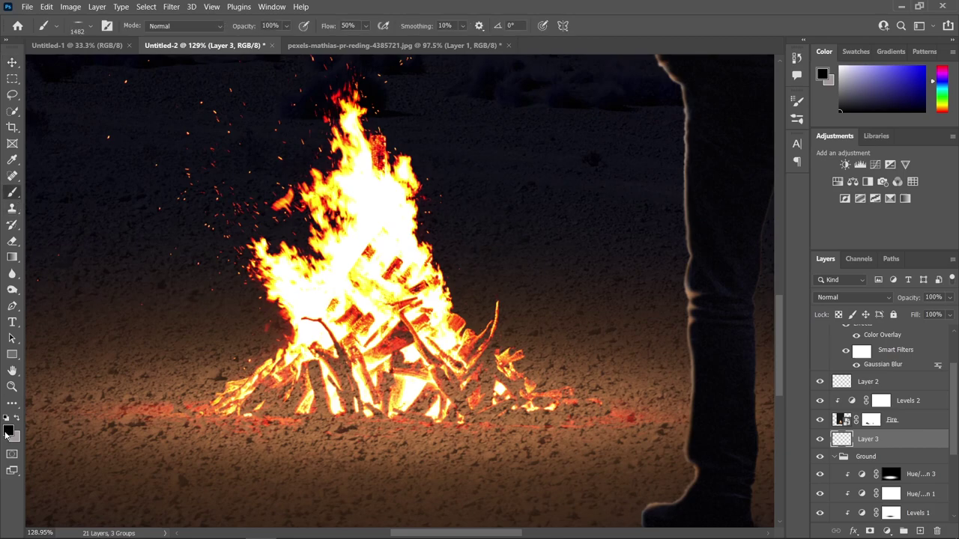
left_click(90, 30)
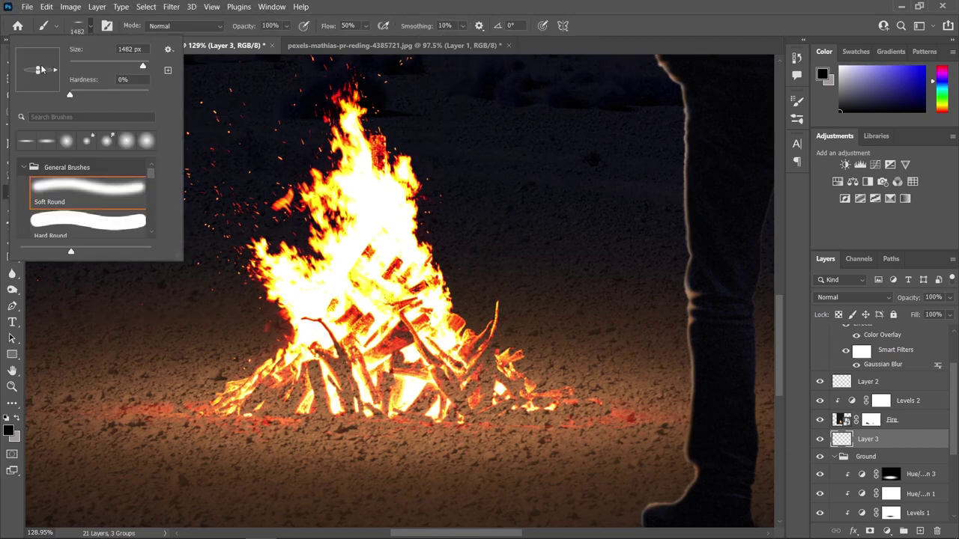
left_click_drag(39, 67, 40, 46)
left_click_drag(372, 291, 228, 291)
left_click_drag(456, 280, 290, 295)
mouse_move(437, 340)
left_mouse_down()
mouse_move(397, 343)
mouse_move(400, 300)
left_mouse_up()
scroll(397, 343, "down", 3)
scroll(400, 300, "up", 3)
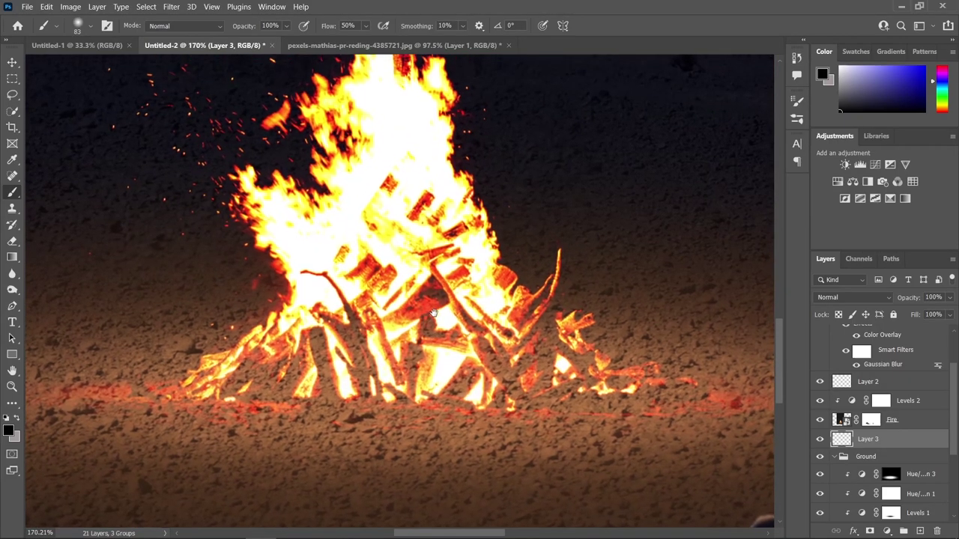
Paint black behind the burning logs on the new layer with a soft round brush of about 59 to 53 px.
left_click_drag(407, 337, 399, 336)
left_click_drag(361, 339, 353, 291)
scroll(353, 277, "down", 1)
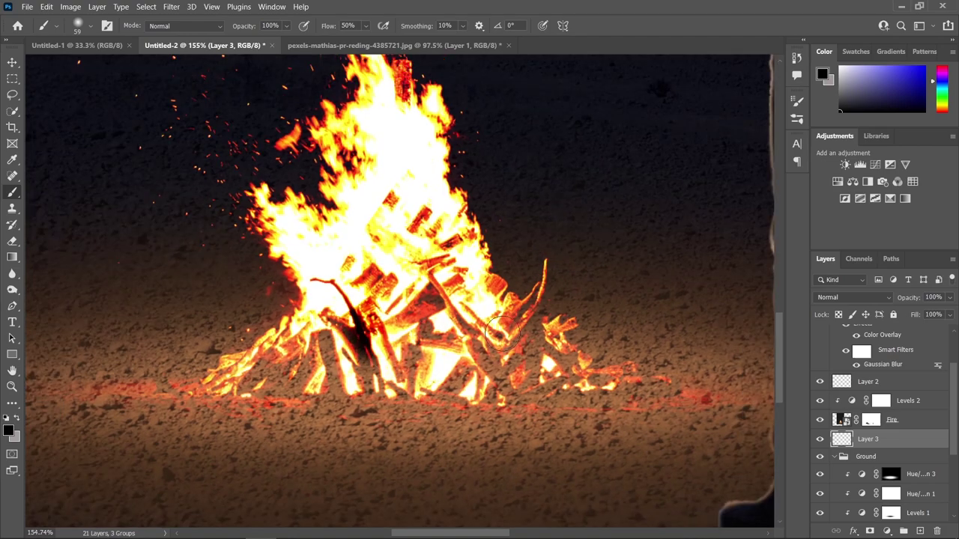
mouse_move(355, 352)
left_mouse_down()
mouse_move(571, 373)
mouse_move(307, 386)
left_mouse_up()
scroll(367, 337, "down", 1)
scroll(409, 365, "up", 1)
scroll(491, 387, "down", 12)
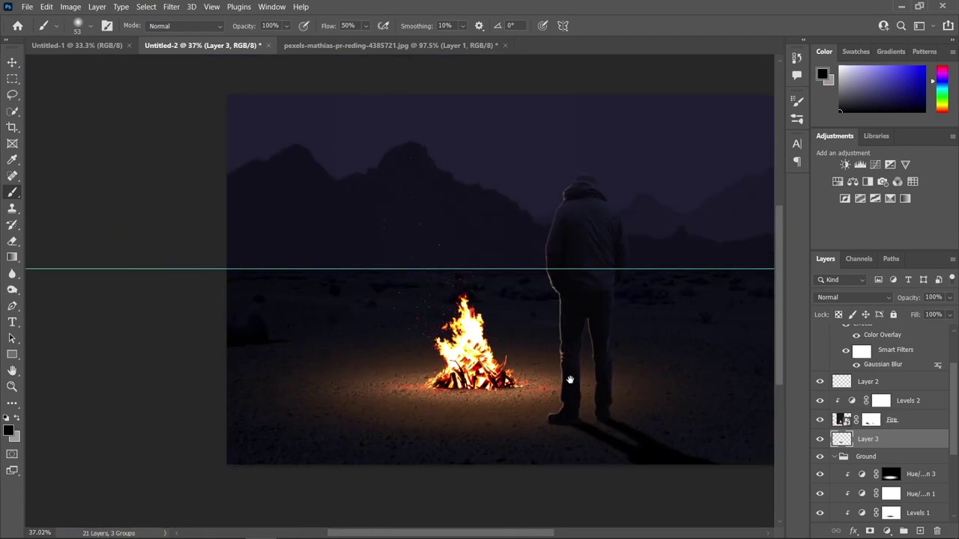
Touch up the black paint behind the logs and erase the excess around the fire's base on Layer 3.
scroll(482, 392, "up", 12)
left_click_drag(265, 358, 232, 355)
left_click_drag(608, 347, 560, 309)
mouse_move(588, 329)
left_mouse_down()
mouse_move(578, 335)
mouse_move(588, 300)
left_mouse_up()
key("x")
key("e")
mouse_move(624, 375)
left_mouse_down()
mouse_move(572, 405)
mouse_move(528, 450)
left_mouse_up()
scroll(533, 450, "down", 5)
key("v")
left_click_drag(559, 416, 510, 348)
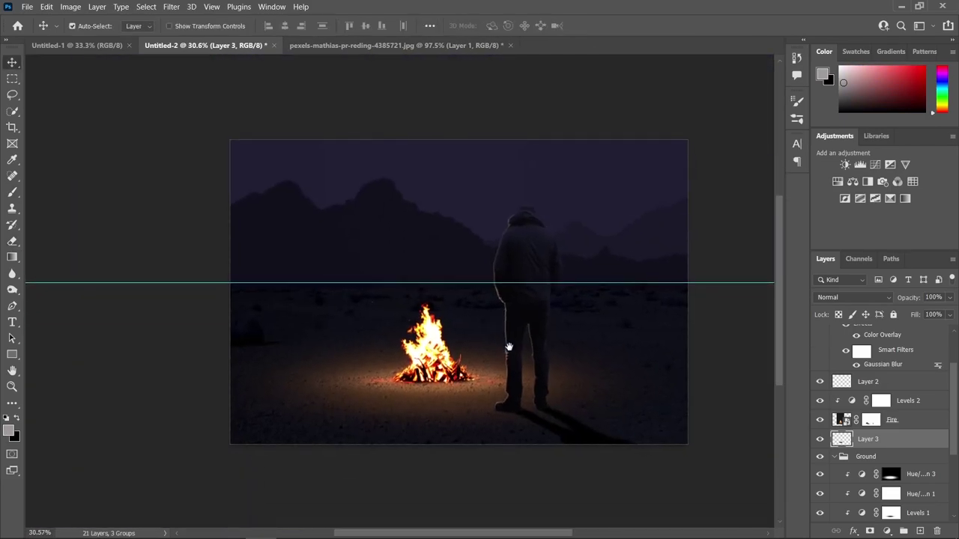
scroll(513, 353, "up", 2)
left_click_drag(558, 370, 539, 374)
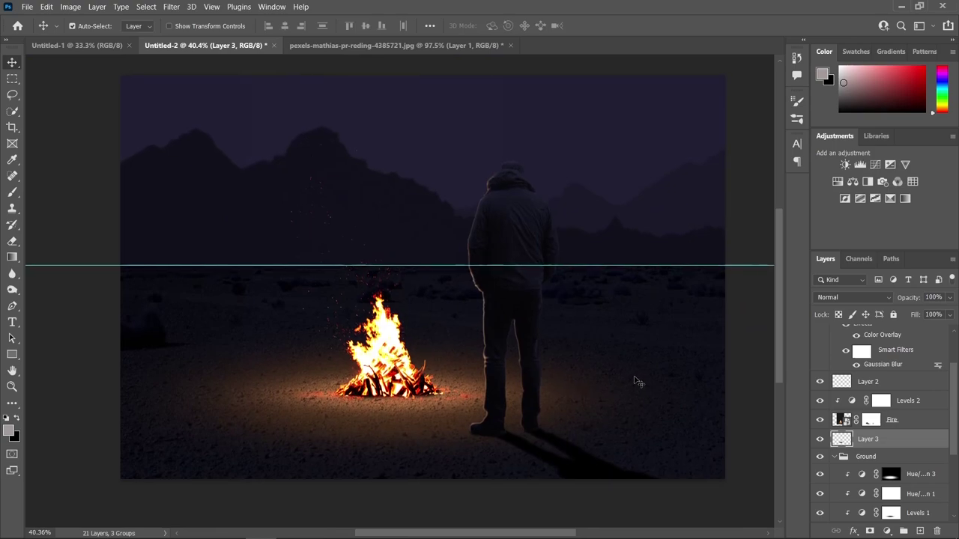
Place dead-tree-4567469.png above the Man copy 2 layer and enlarge it to about 364% over the scene.
scroll(665, 382, "up", 2)
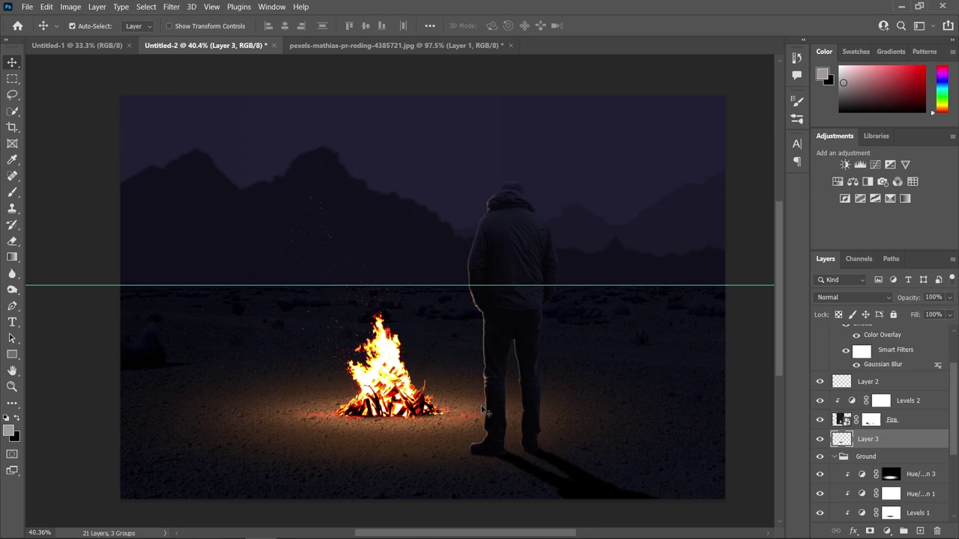
scroll(955, 418, "up", 3)
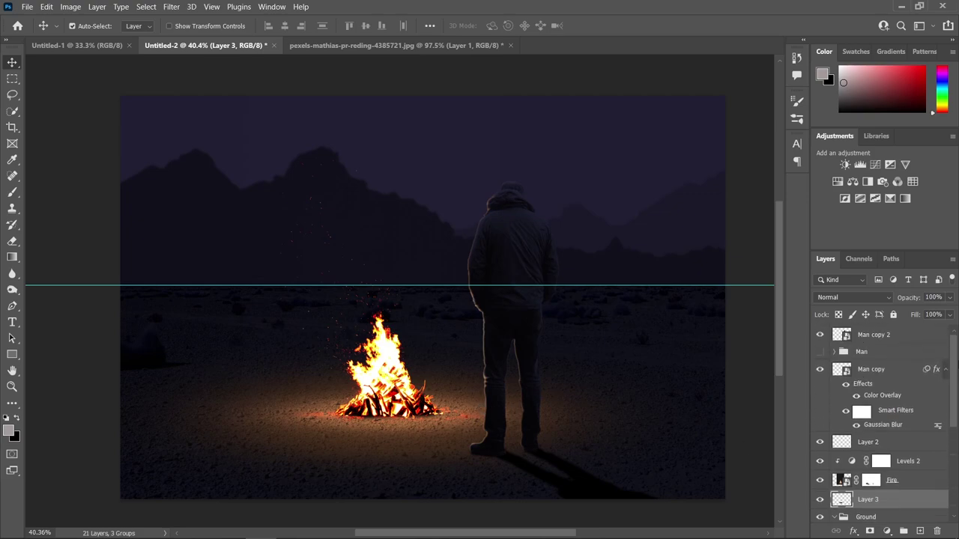
left_click(909, 340)
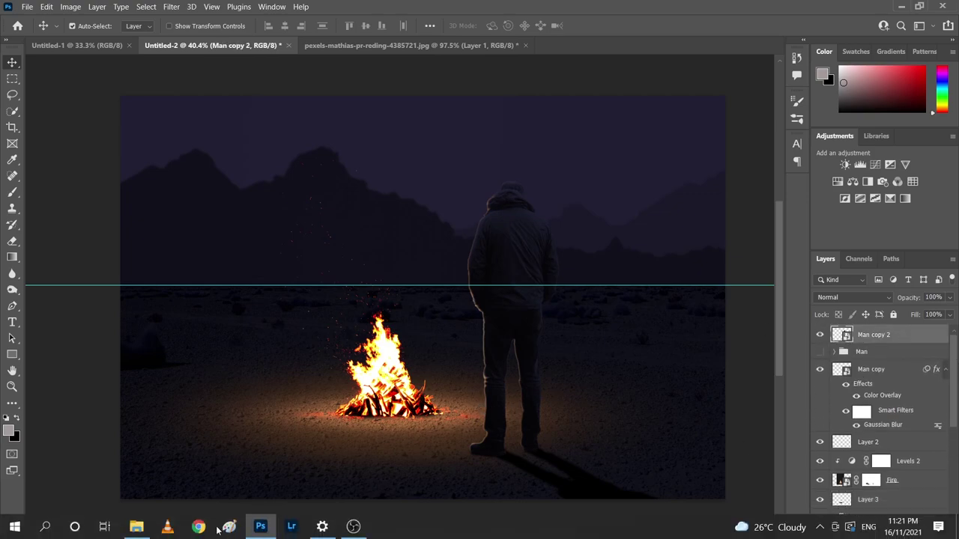
left_click(137, 528)
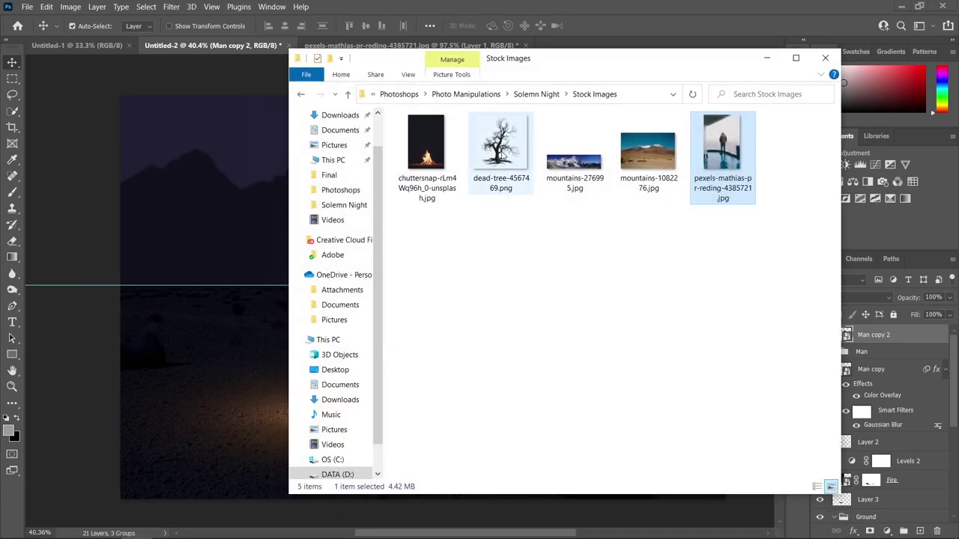
left_click_drag(501, 150, 222, 245)
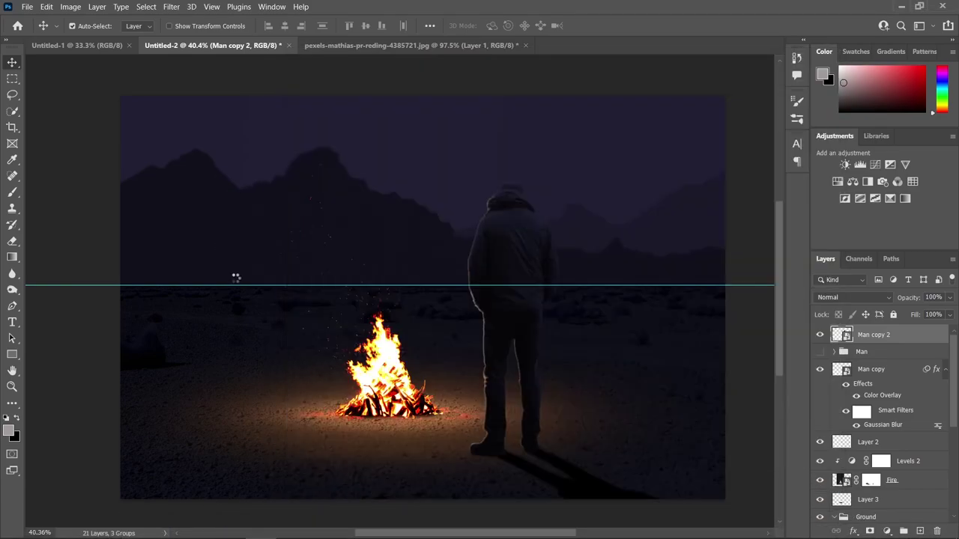
left_click_drag(350, 296, 17, 297)
left_click_drag(397, 331, 480, 269)
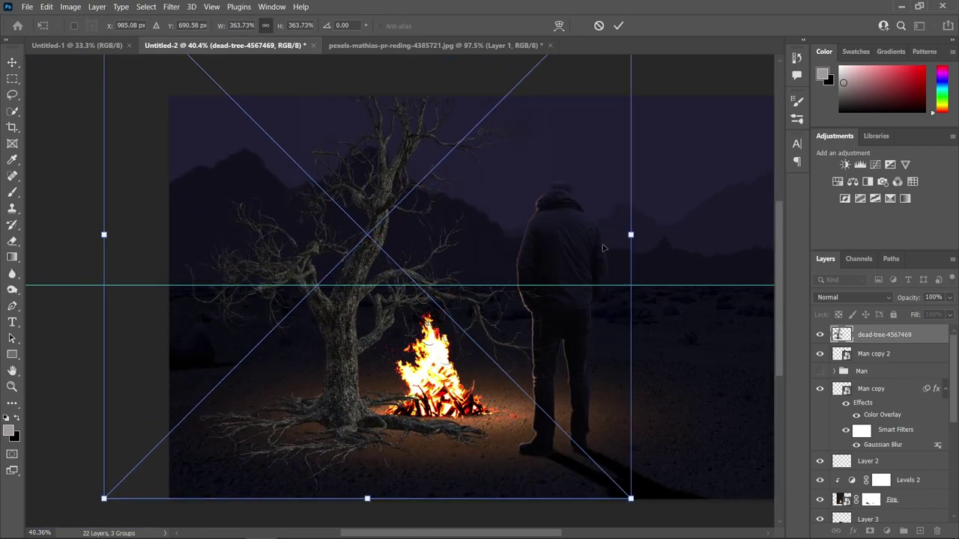
Flip the placed dead tree horizontally and enlarge it to about 788%.
right_click(398, 248)
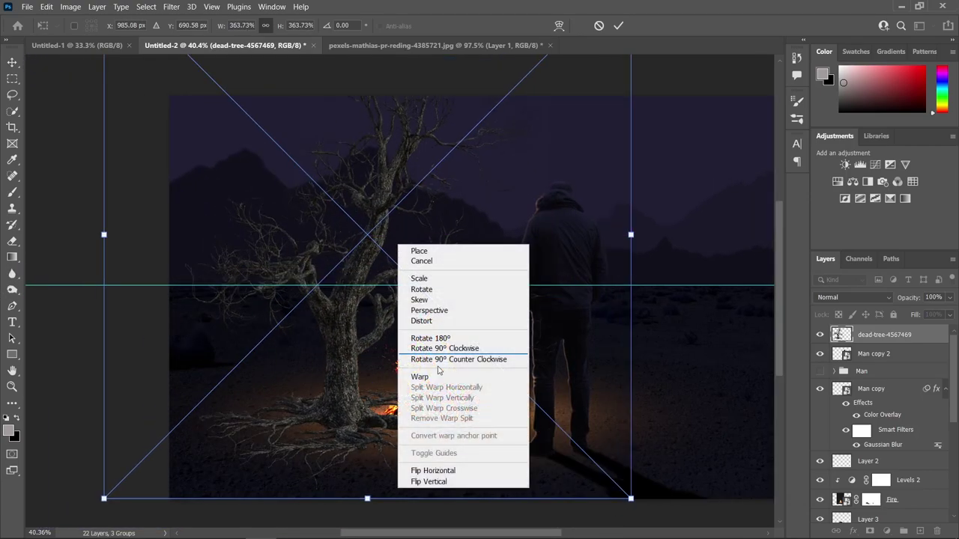
left_click(461, 470)
scroll(484, 396, "down", 2)
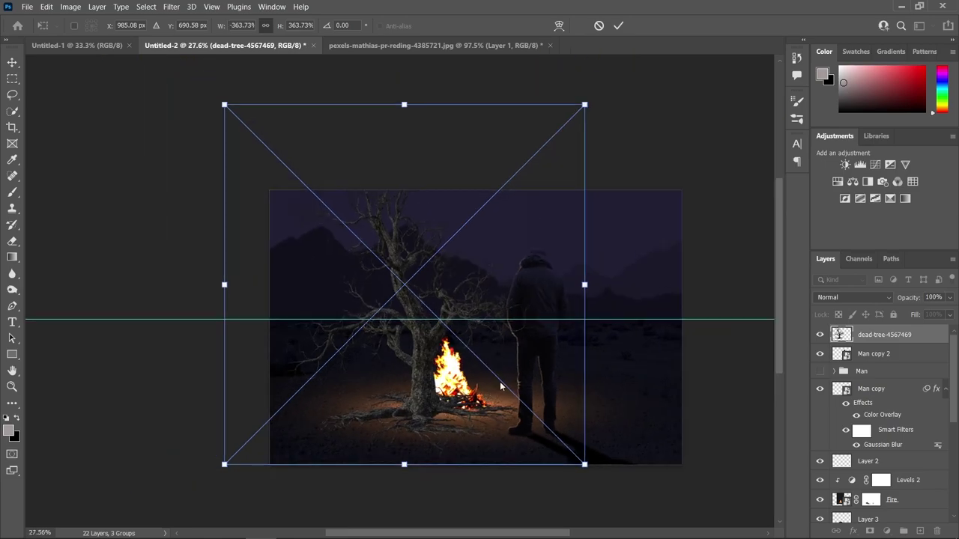
left_click_drag(588, 281, 738, 284)
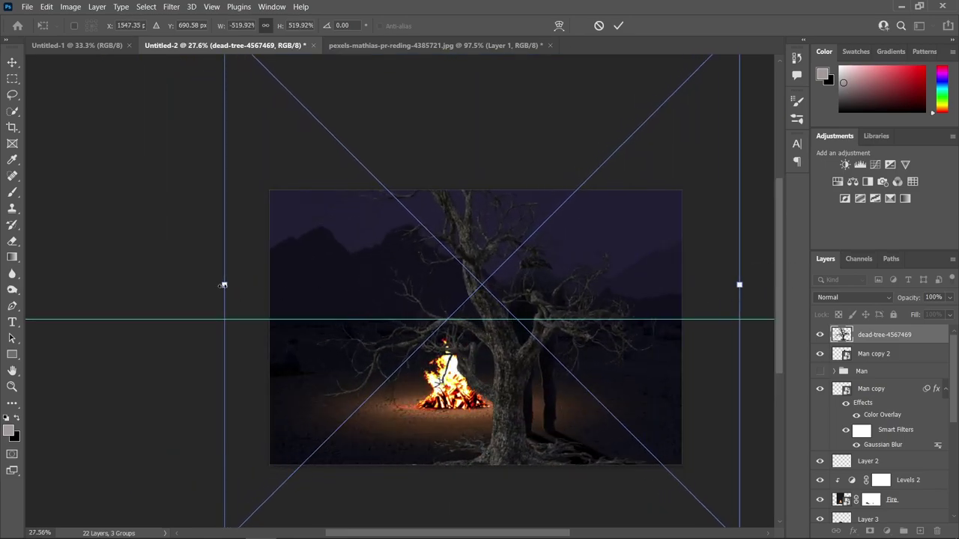
left_click_drag(222, 283, 19, 294)
scroll(551, 359, "down", 3)
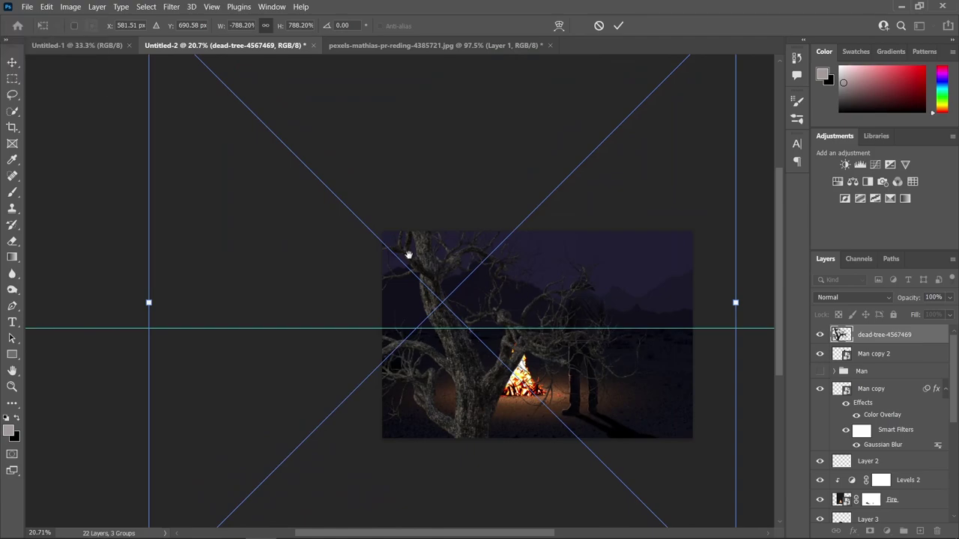
Enlarge the tree to about 1443% and position its trunk along the image's left edge, with branches hanging across the sky, and commit the placement.
left_click_drag(455, 292, 312, 230)
scroll(273, 246, "down", 7)
left_click_drag(437, 244, 605, 245)
scroll(305, 277, "up", 7)
left_click_drag(483, 339, 491, 193)
scroll(254, 161, "up", 2)
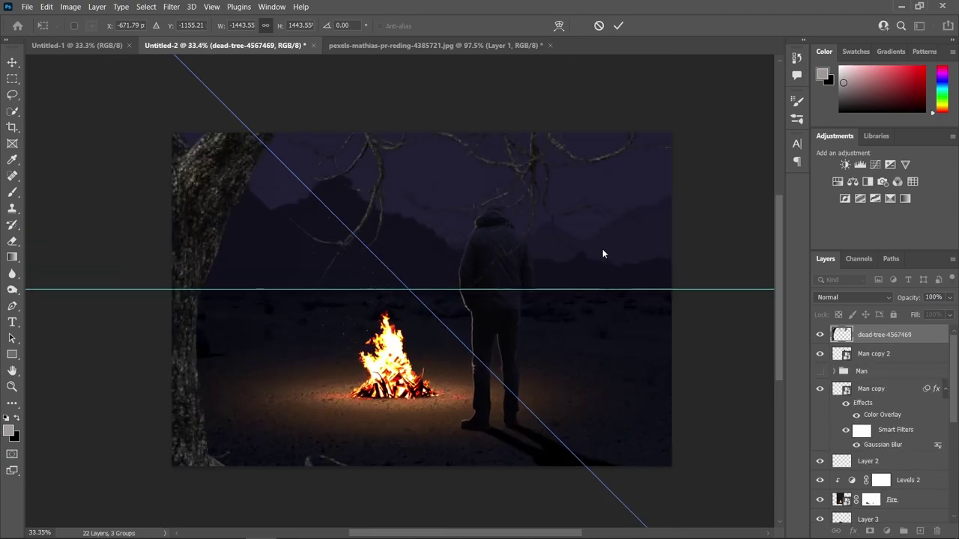
left_click(13, 63)
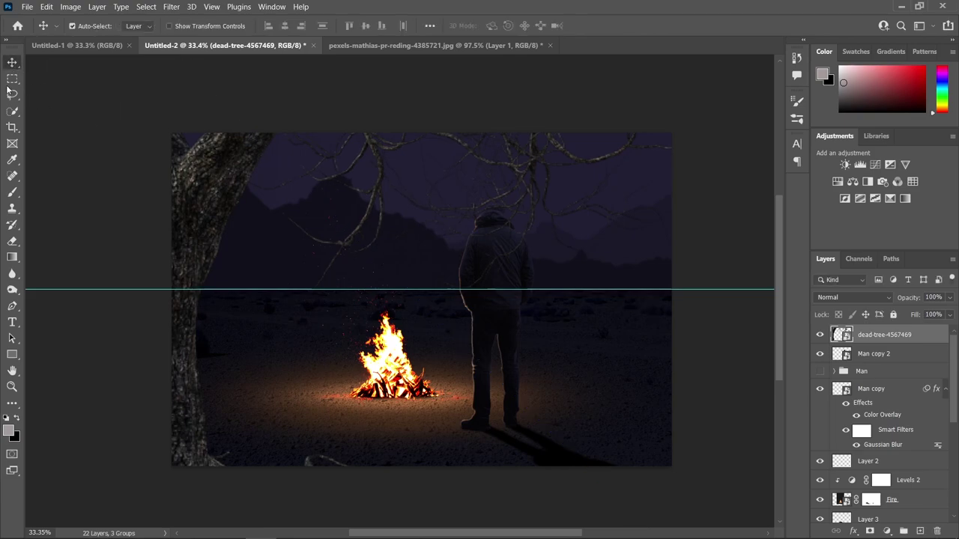
Select the whole canvas area, copy that part of the tree to a new layer and convert the copy to a smart object.
left_click(13, 79)
left_click(58, 77)
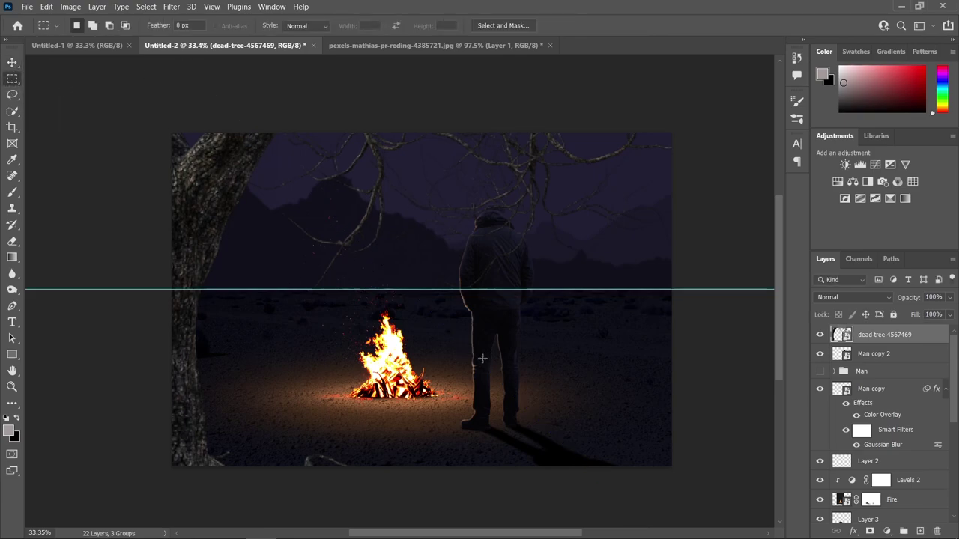
left_click_drag(671, 465, 136, 118)
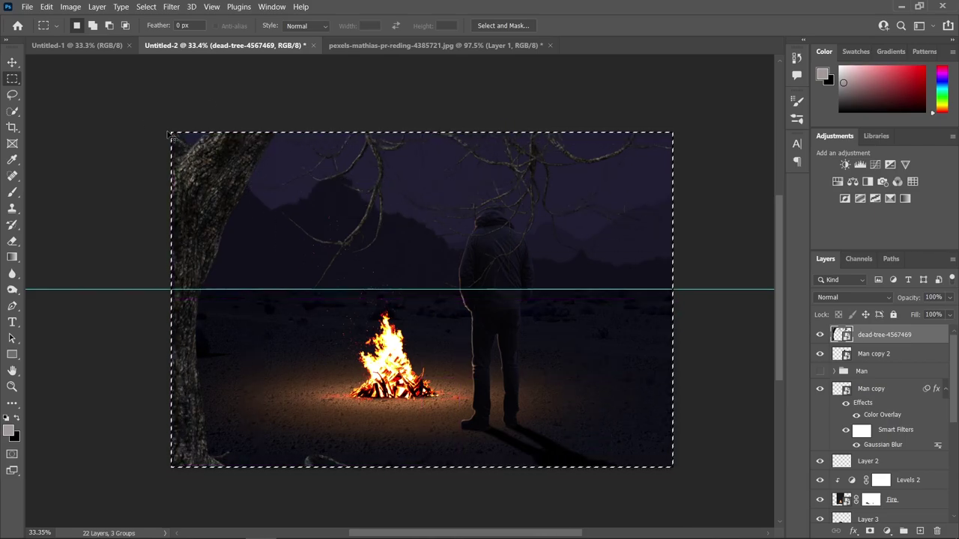
key("ctrl+j")
right_click(867, 340)
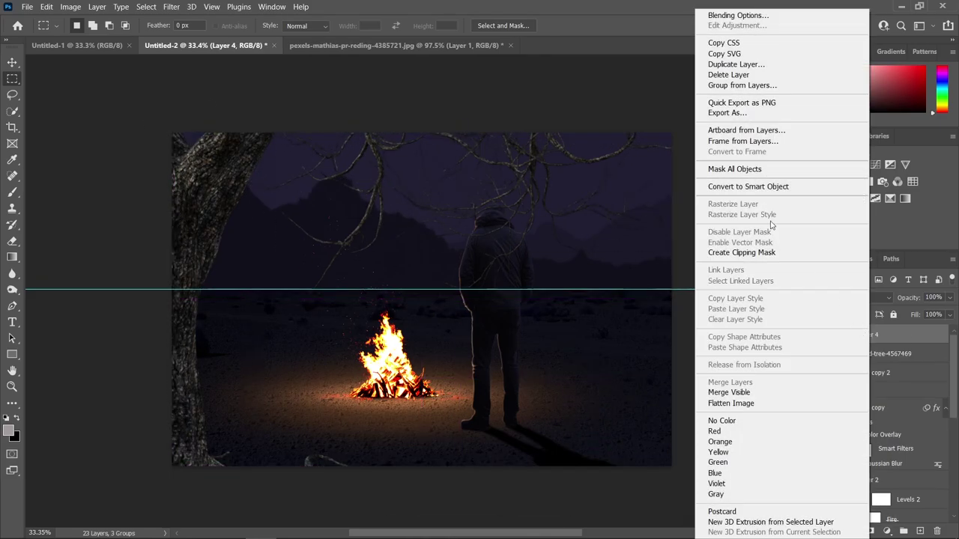
left_click(755, 188)
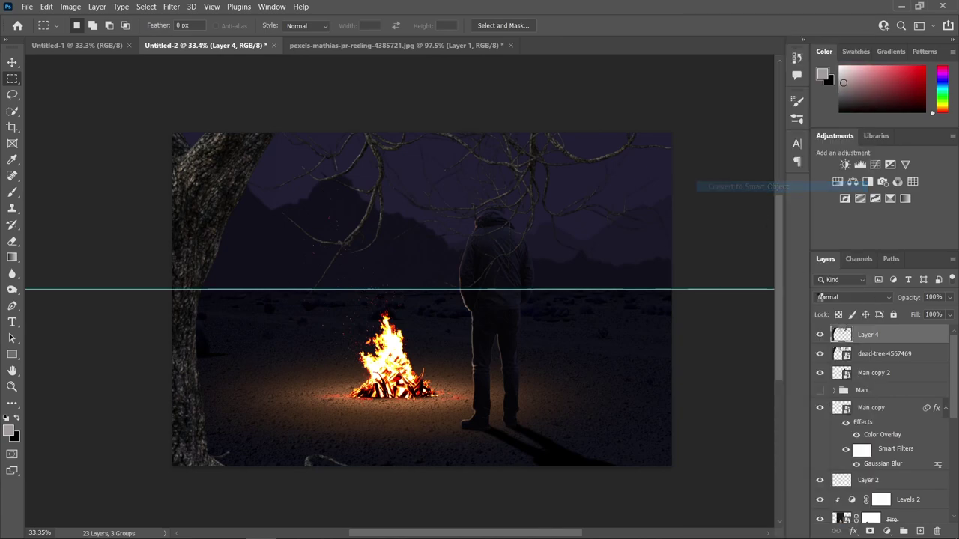
Remove the original dead-tree-4567469 layer and make Layer 4 the active layer.
left_click(882, 360)
key("ctrl+e")
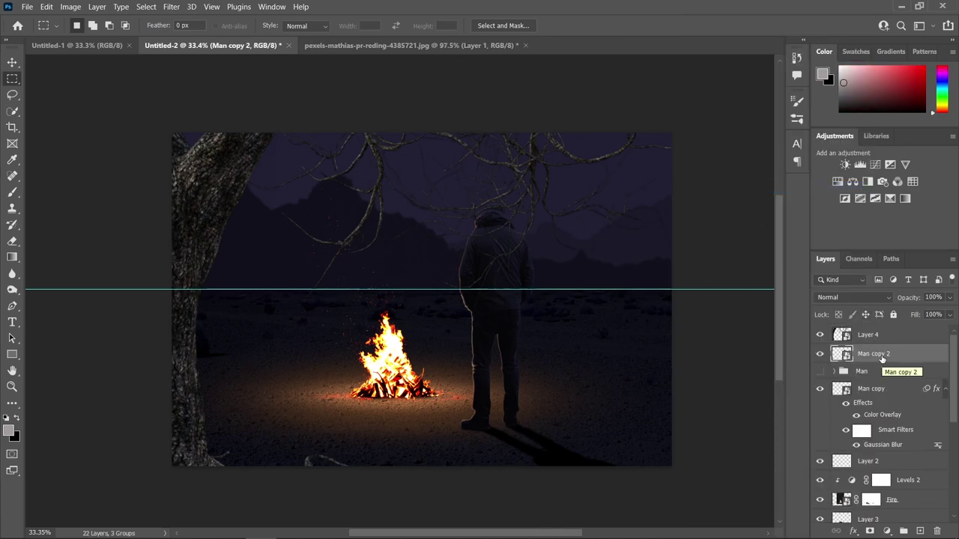
left_click(903, 335)
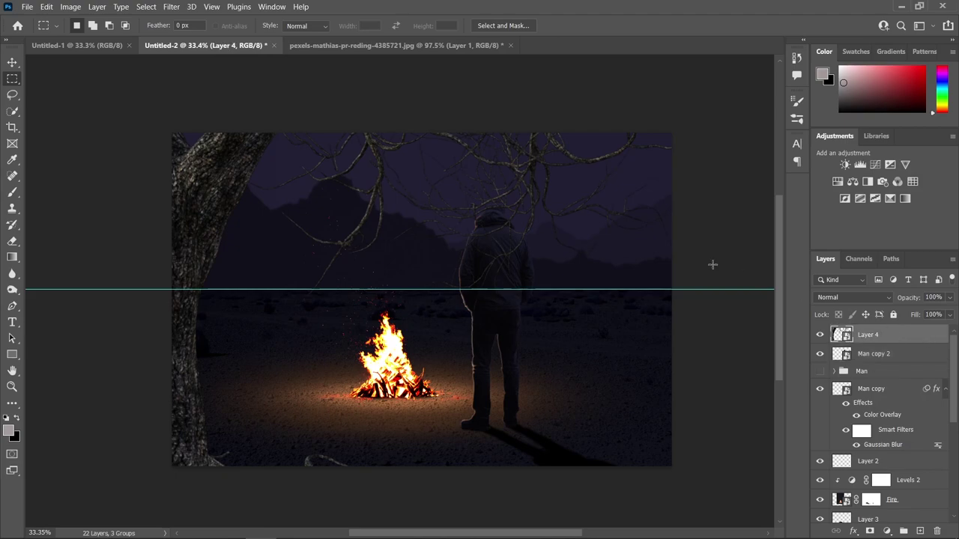
Warp the tree on Layer 4 to lift its branches above the man's head and push the lower root off the canvas.
key("ctrl+t")
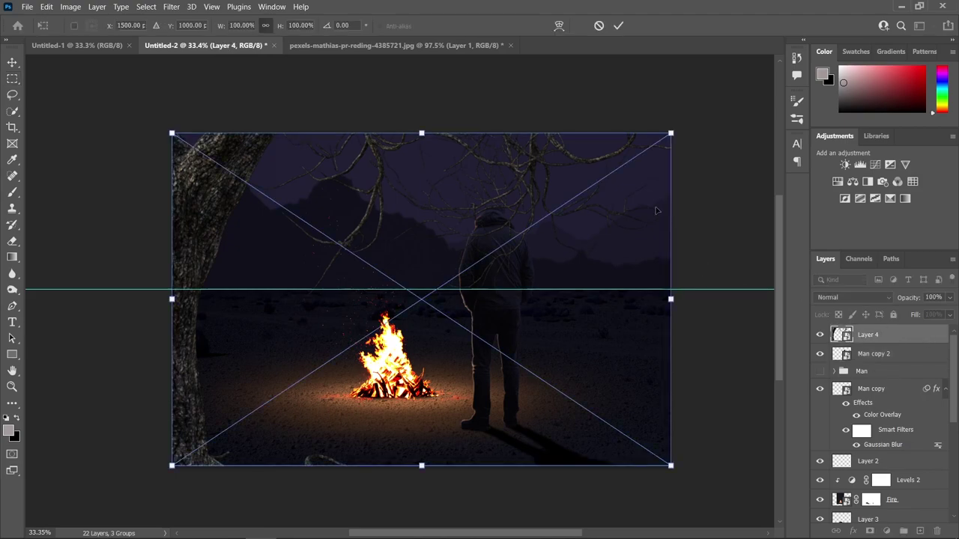
left_click(557, 26)
scroll(515, 187, "up", 3)
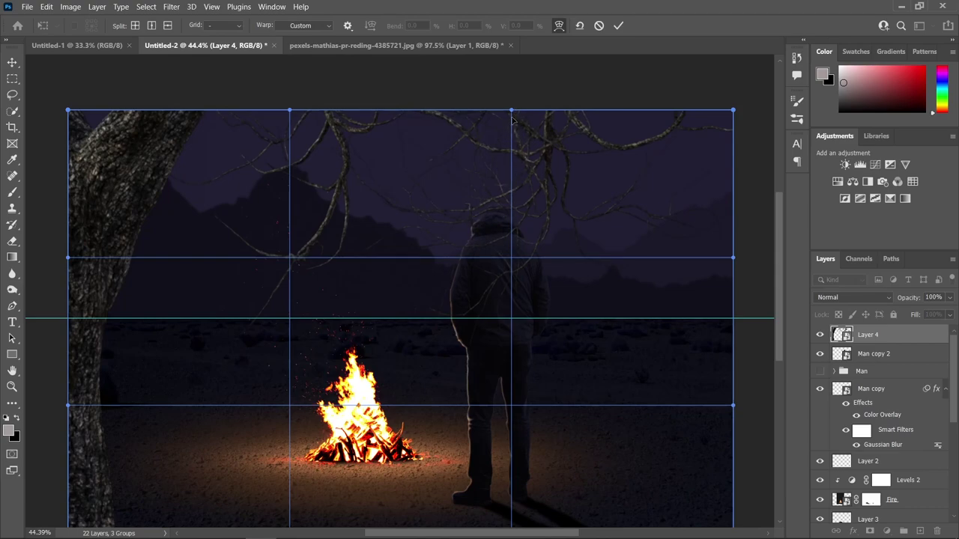
left_click_drag(512, 112, 514, 66)
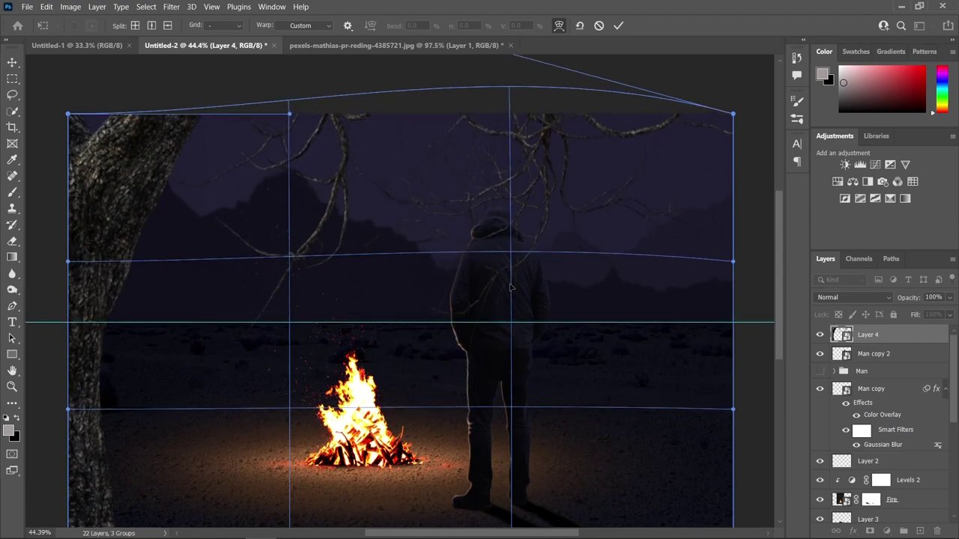
left_click_drag(510, 287, 481, 219)
left_click_drag(290, 114, 279, 101)
left_click_drag(733, 114, 762, 119)
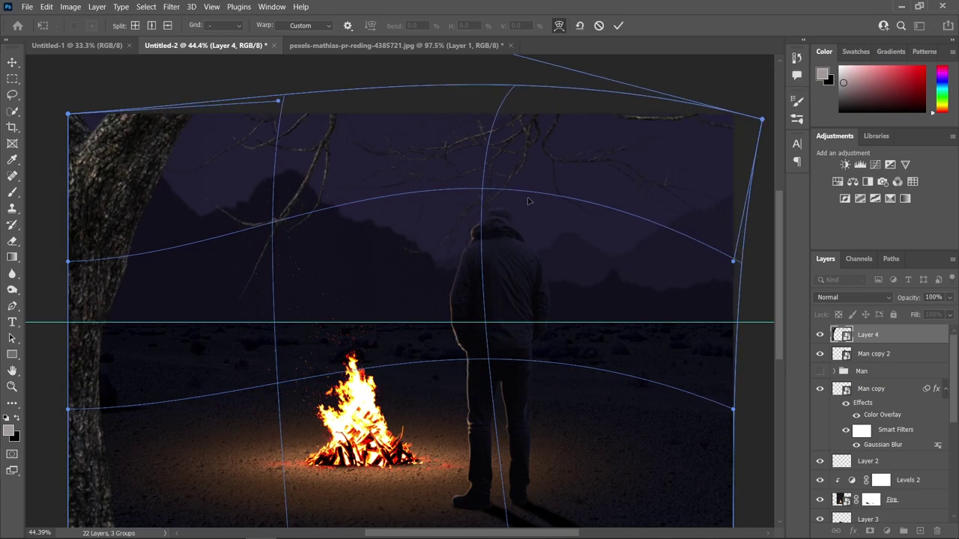
scroll(494, 268, "down", 2)
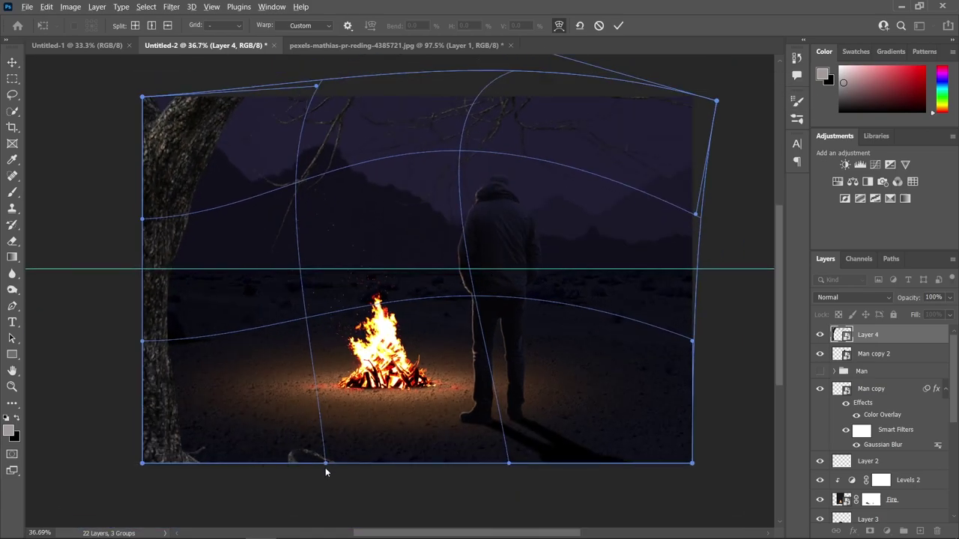
left_click_drag(323, 463, 317, 508)
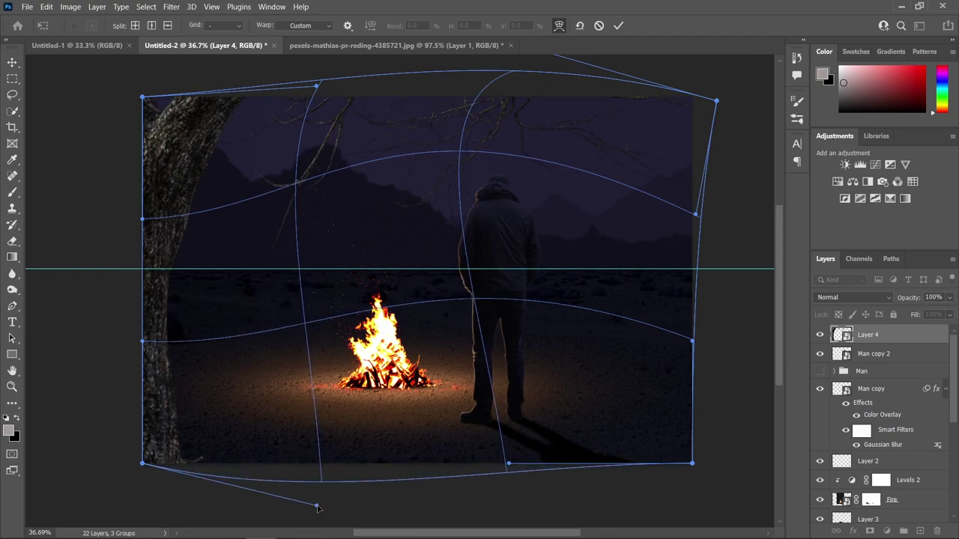
key("Return")
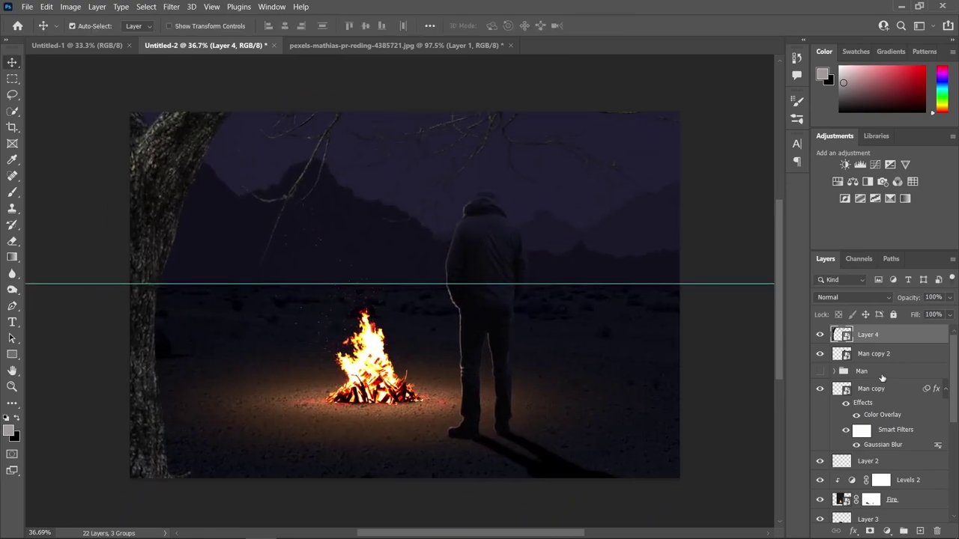
Darken the tree with a Levels adjustment clipped to Layer 4, lowering the white output level to about 60, and remove the horizon guide.
left_click(886, 530)
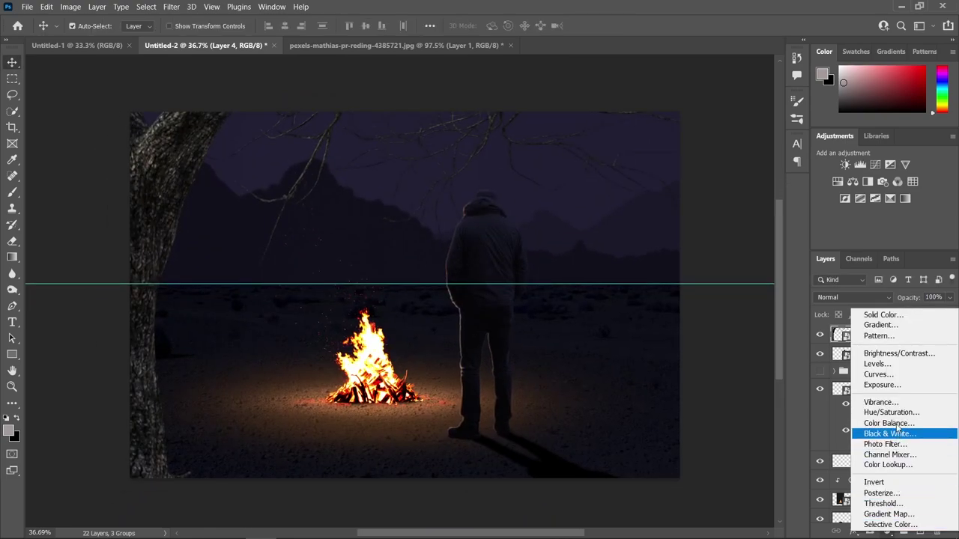
left_click(877, 363)
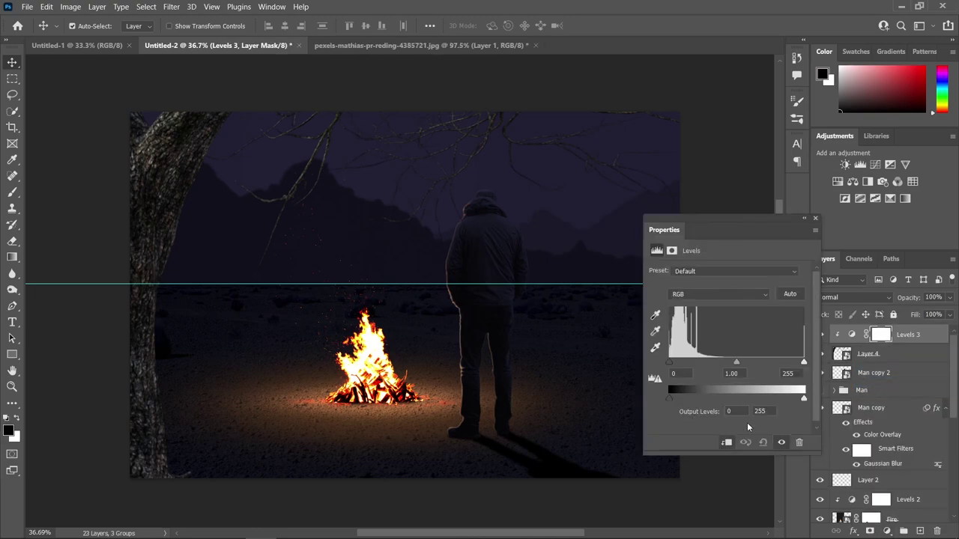
left_click_drag(800, 404, 693, 402)
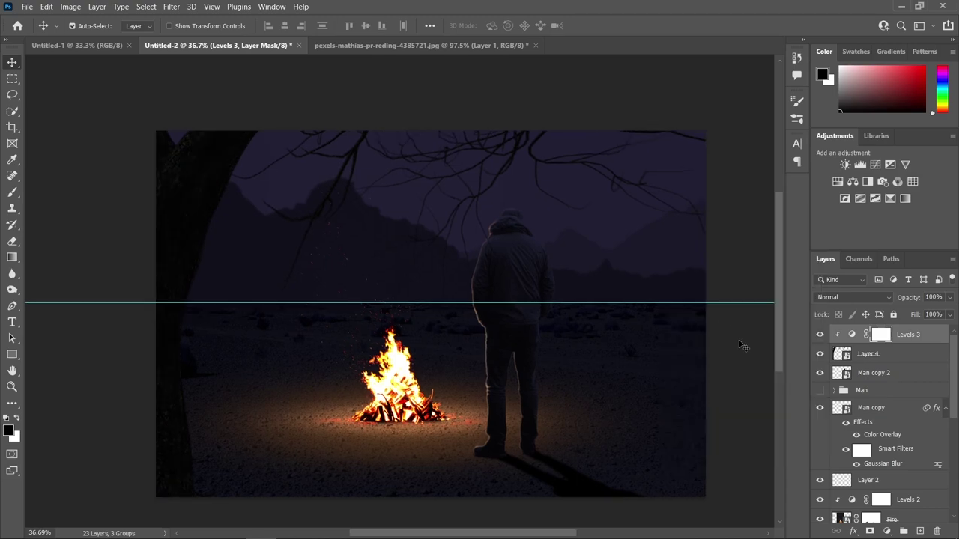
left_click_drag(722, 342, 745, 33)
left_click_drag(671, 256, 651, 254)
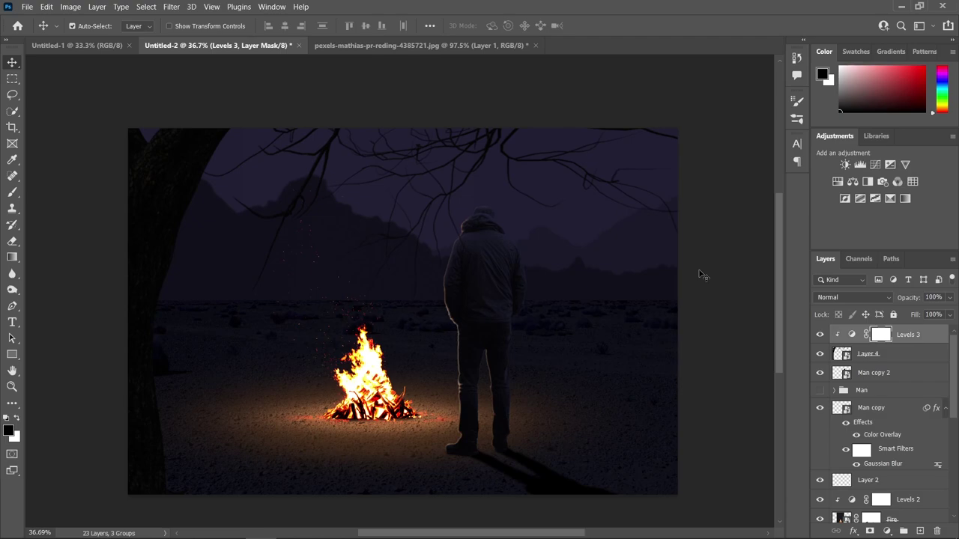
Stamp all visible layers into a new top layer and convert it to a smart object.
key("ctrl+alt+shift+e")
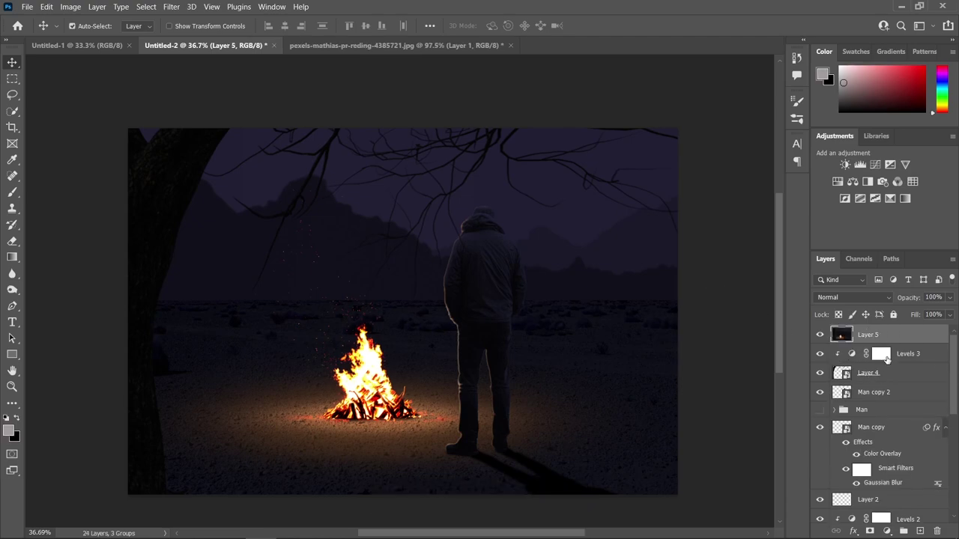
right_click(899, 335)
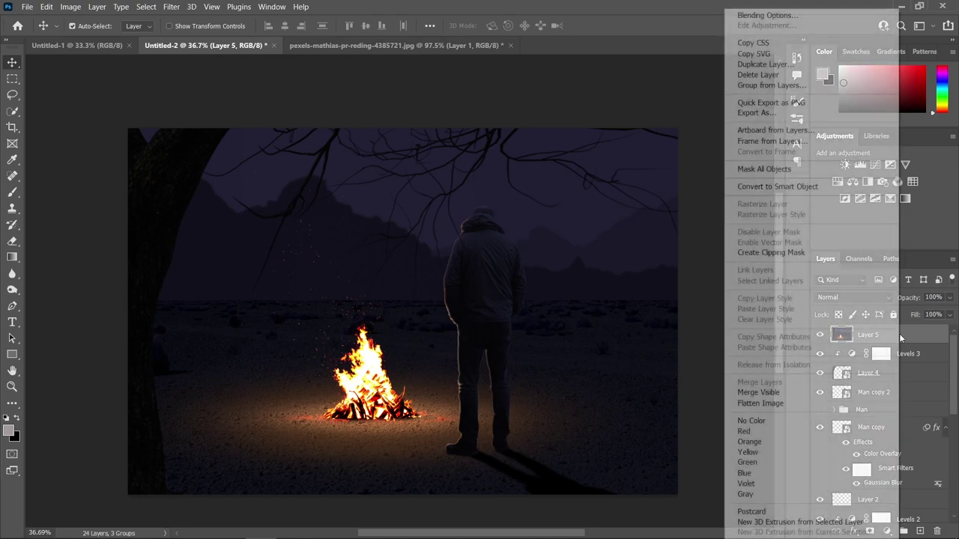
left_click(816, 187)
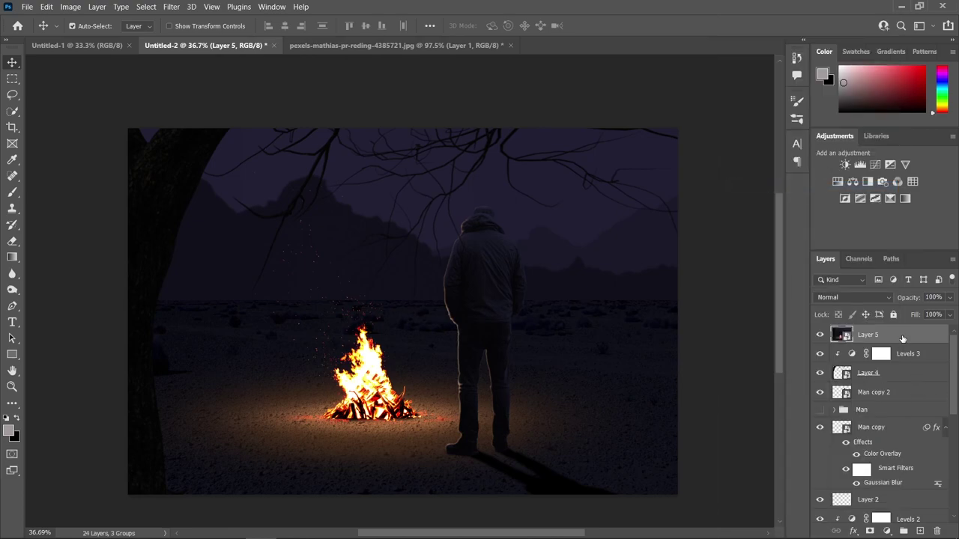
Open the Camera Raw Filter for the stamped Layer 5.
left_click(171, 7)
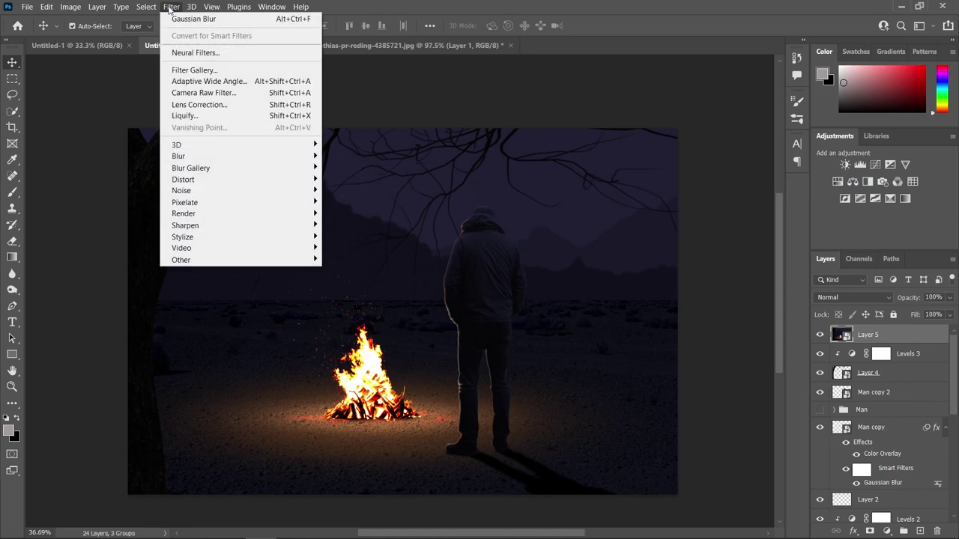
left_click(203, 92)
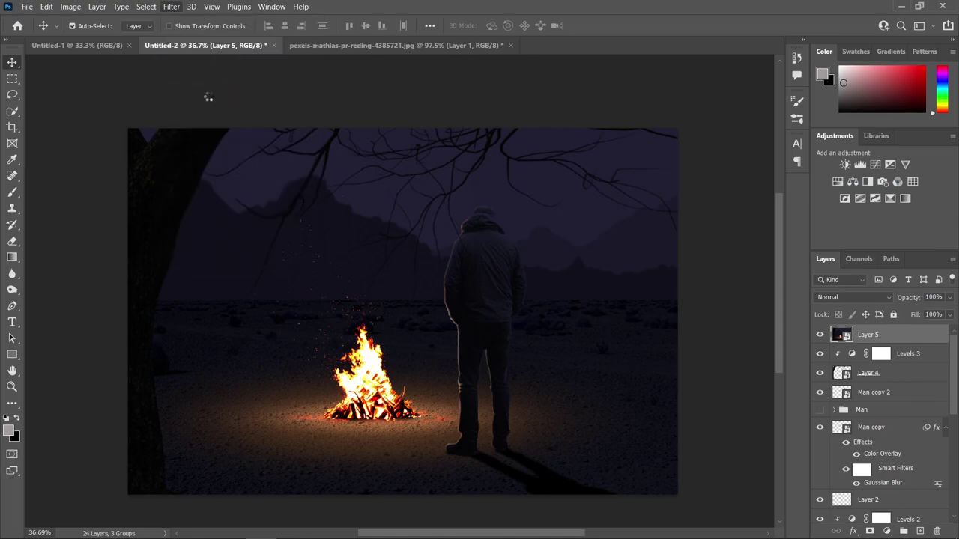
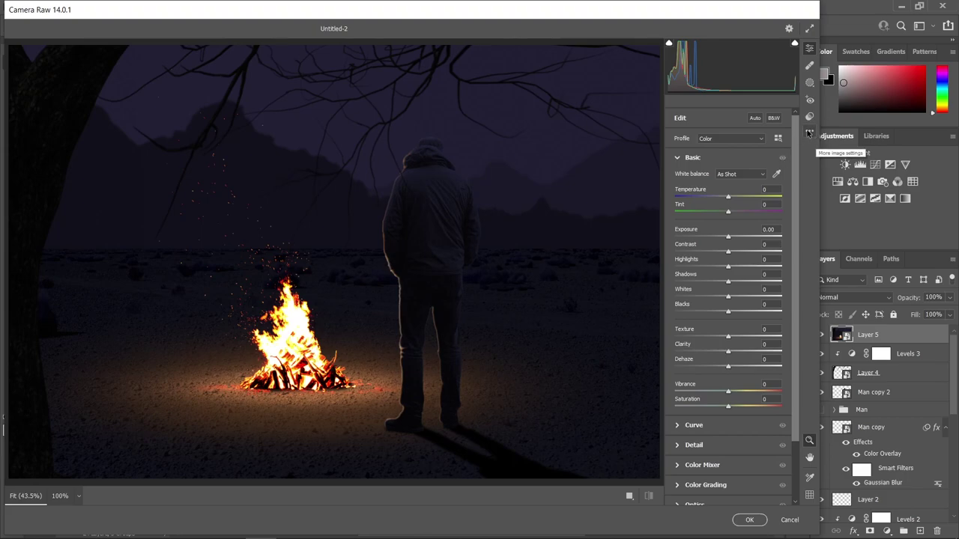
Load the saved Camera Raw settings from Solemn Night.xmp onto the stamped layer.
left_click(808, 133)
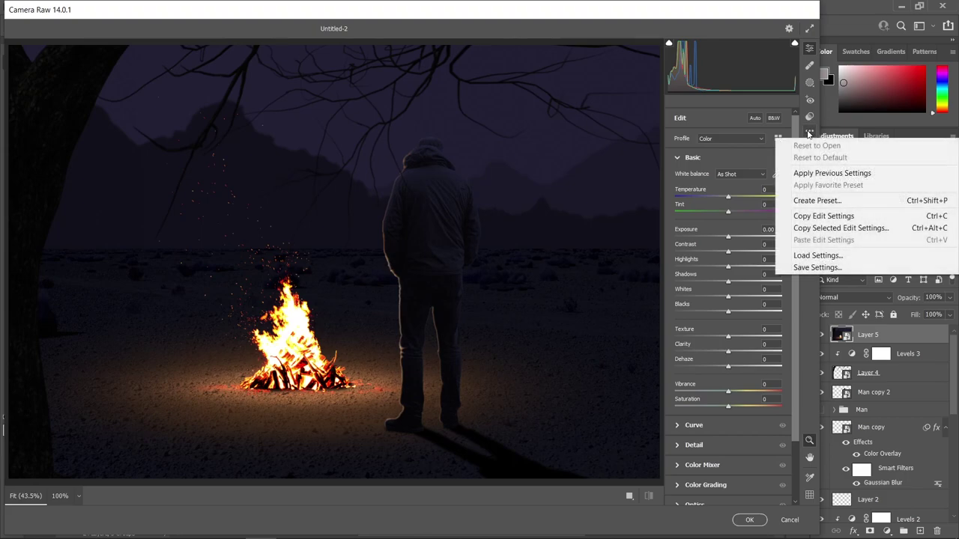
left_click(805, 256)
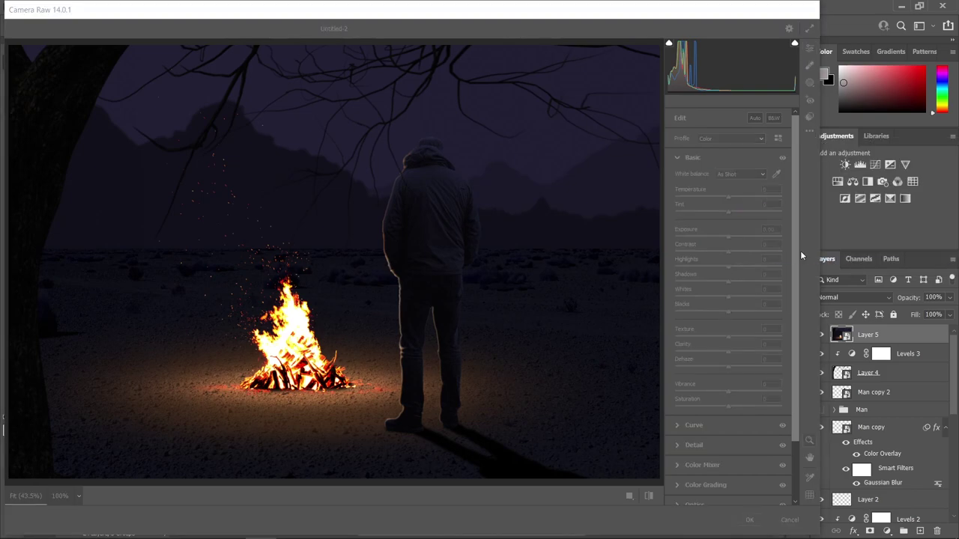
left_click(318, 145)
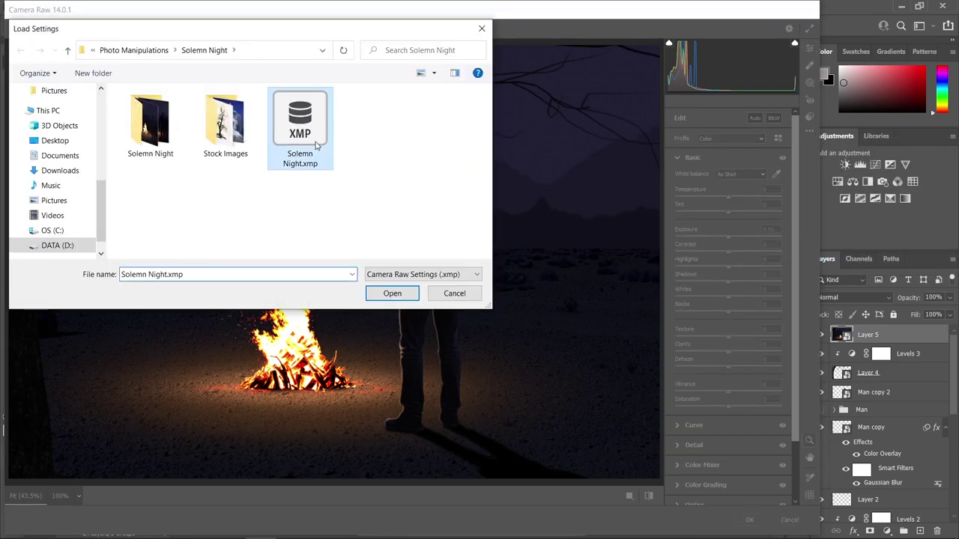
left_click(408, 295)
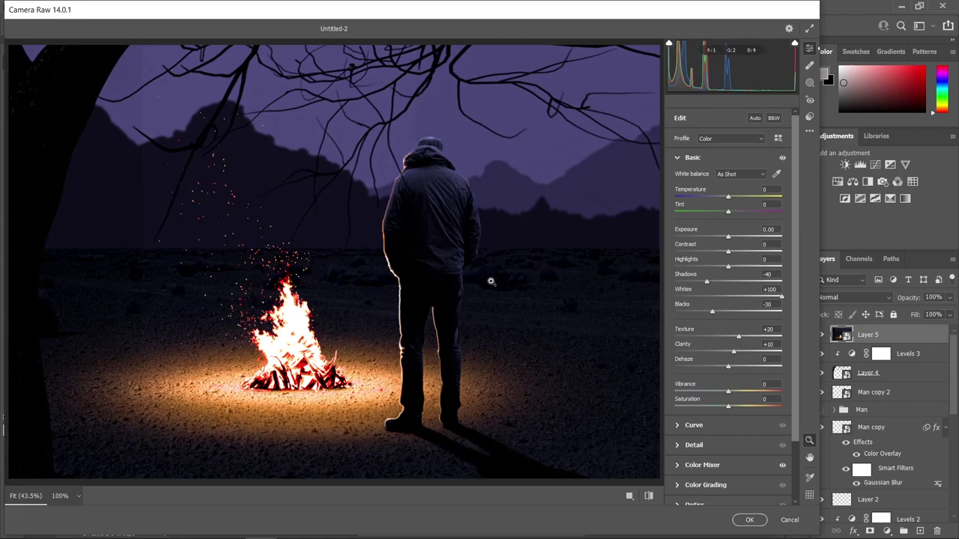
Review the Shadows, Whites, Texture and Clarity settings, and try a higher Blacks value before undoing it.
left_click(707, 283)
left_click(779, 298)
key("alt")
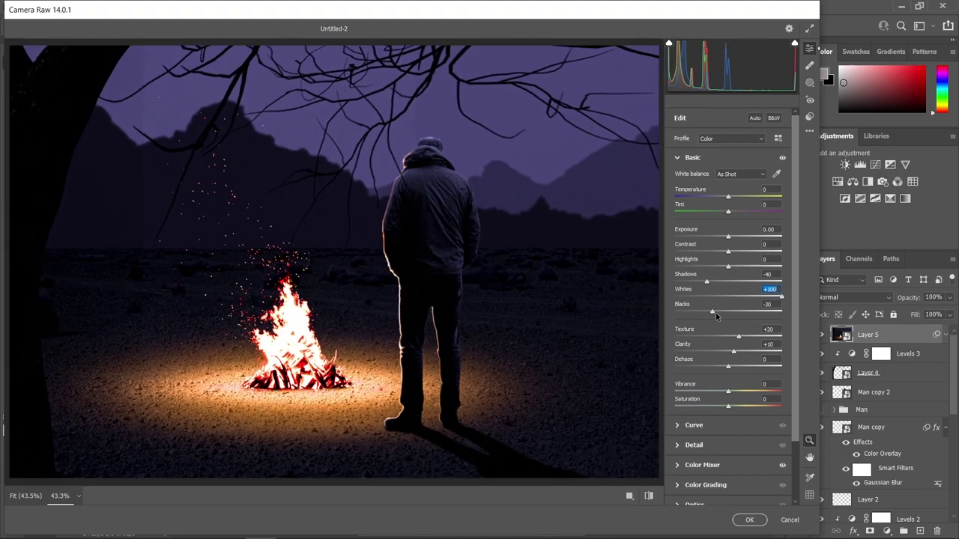
left_click_drag(715, 312, 735, 313)
key("ctrl+z")
left_click(772, 329)
left_click(765, 344)
scroll(698, 459, "down", 3)
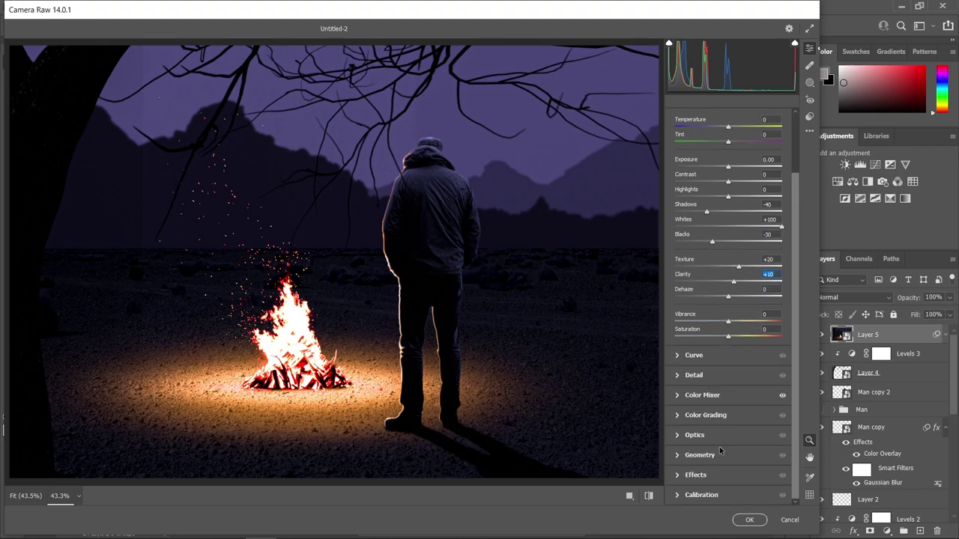
In the Color Mixer, try a lower Blues luminance and a higher Blues saturation, undo both changes, and view the hue settings.
left_click(702, 395)
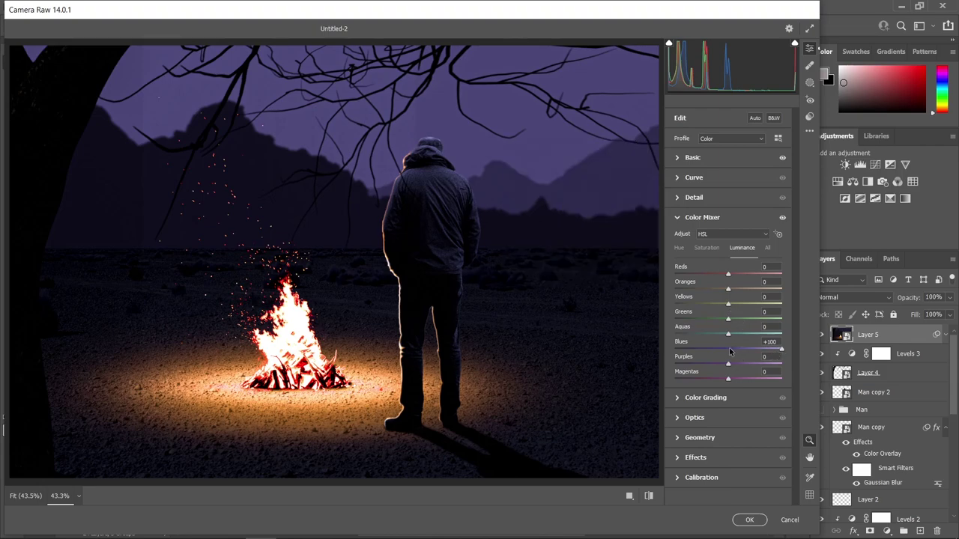
left_click_drag(771, 352, 730, 349)
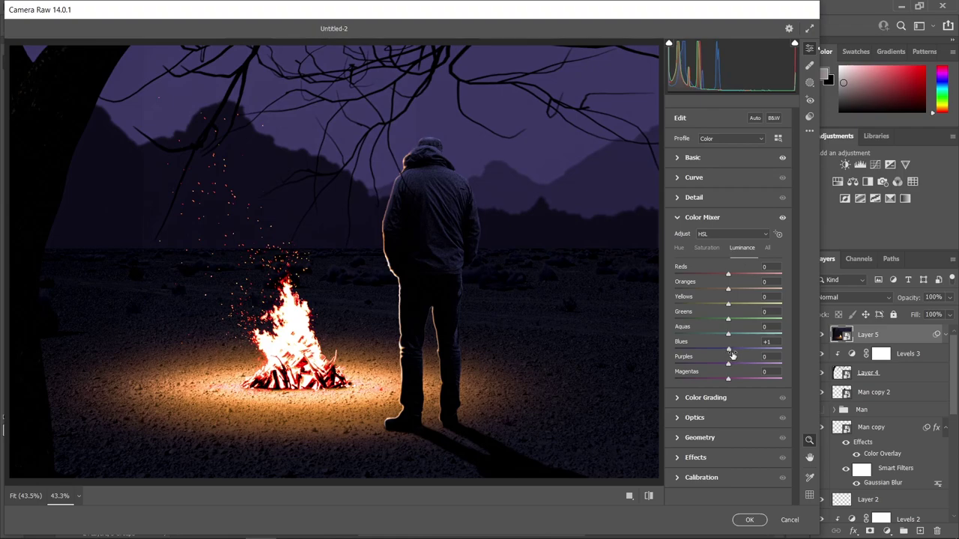
key("ctrl+z")
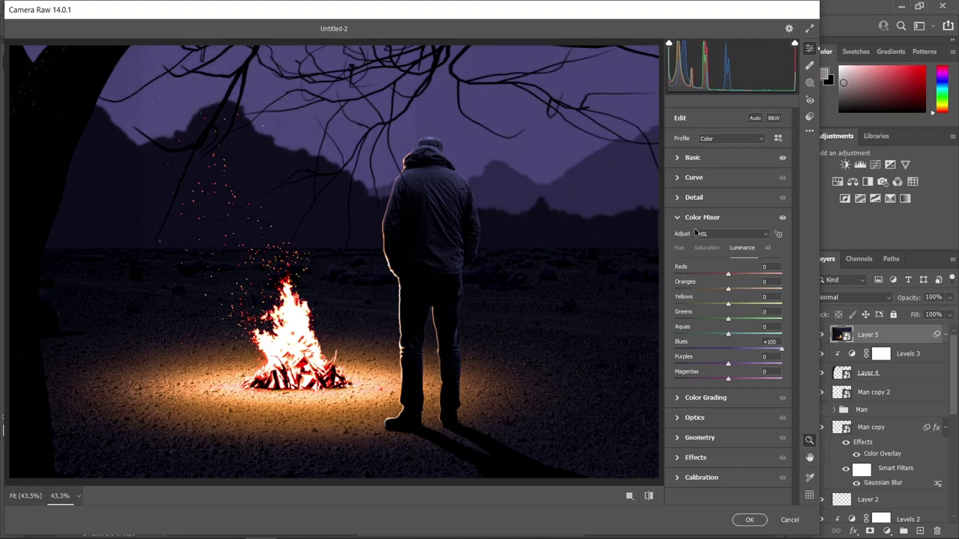
left_click(707, 249)
mouse_move(727, 350)
left_mouse_down()
mouse_move(712, 352)
mouse_move(728, 350)
left_mouse_up()
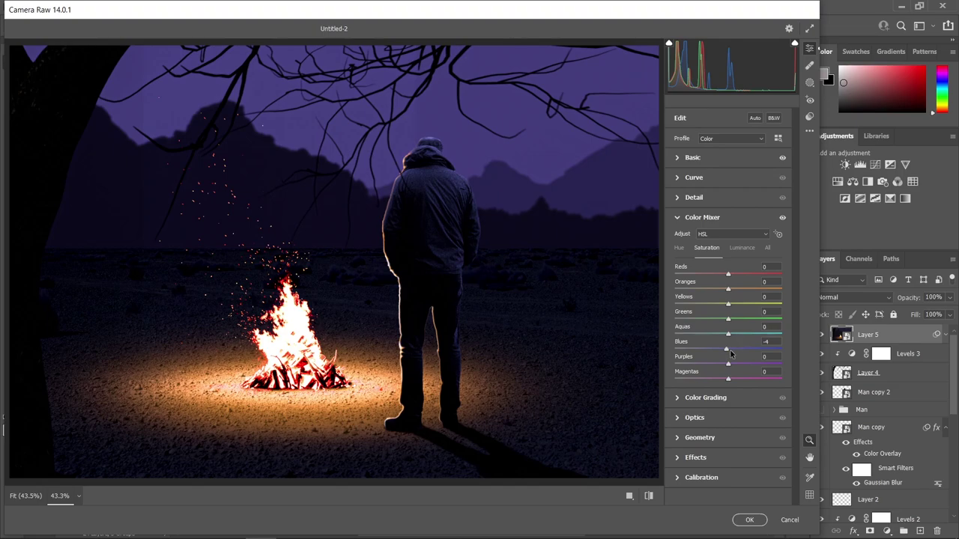
key("ctrl+z")
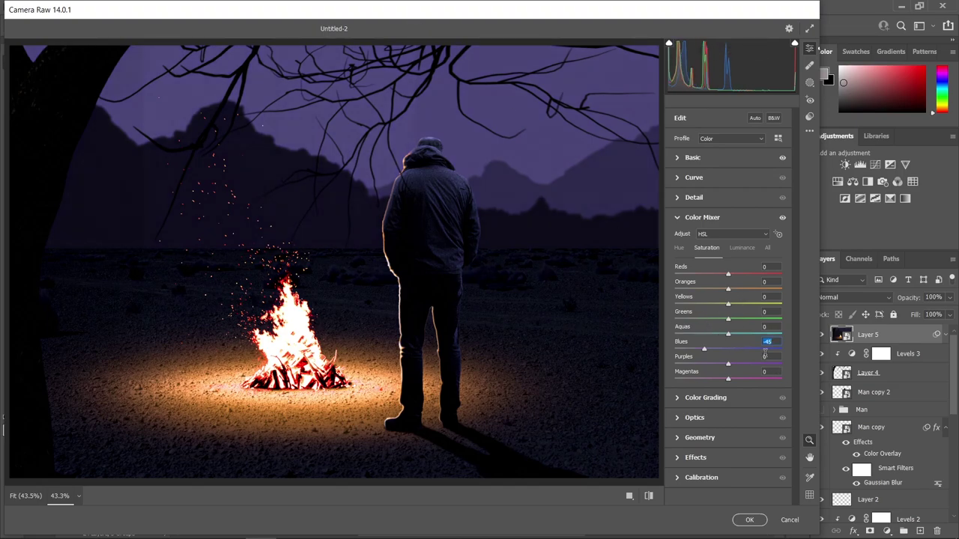
left_click(680, 250)
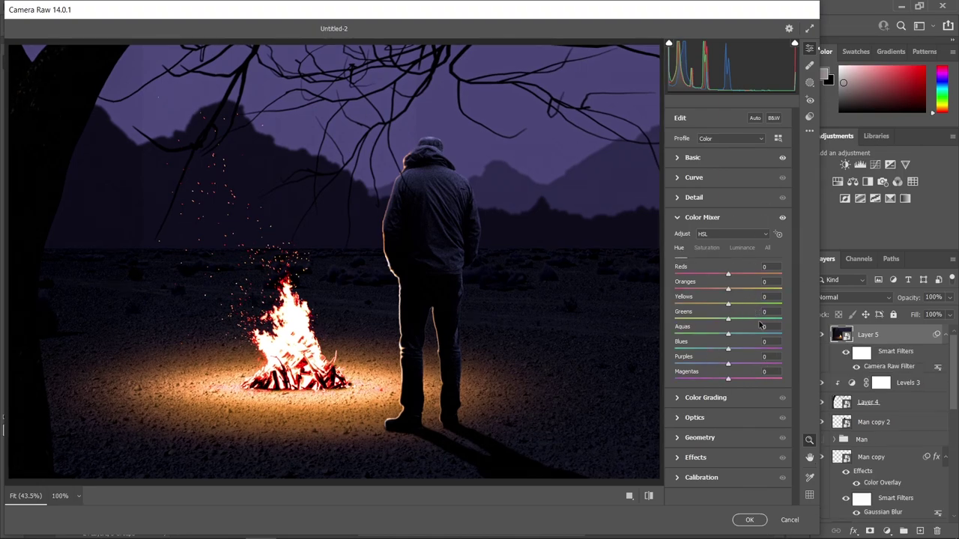
Inspect the graded campfire scene up close and apply the Camera Raw Filter to Layer 5.
scroll(149, 102, "up", 1)
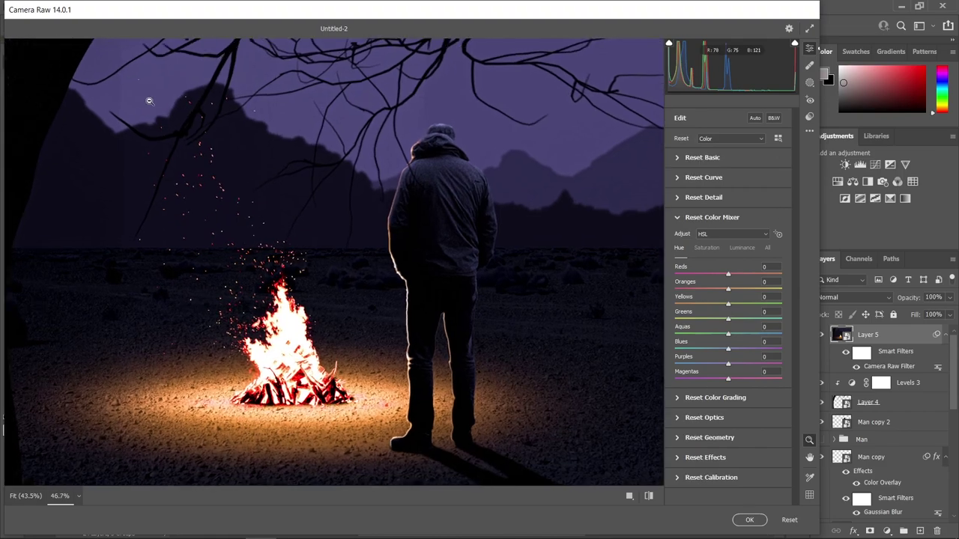
left_click_drag(356, 145, 388, 205)
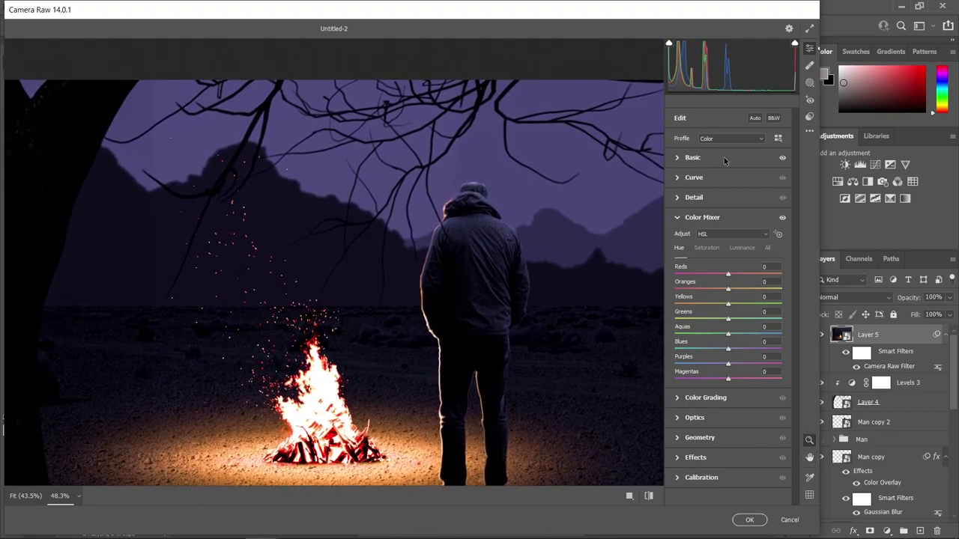
scroll(195, 167, "up", 1)
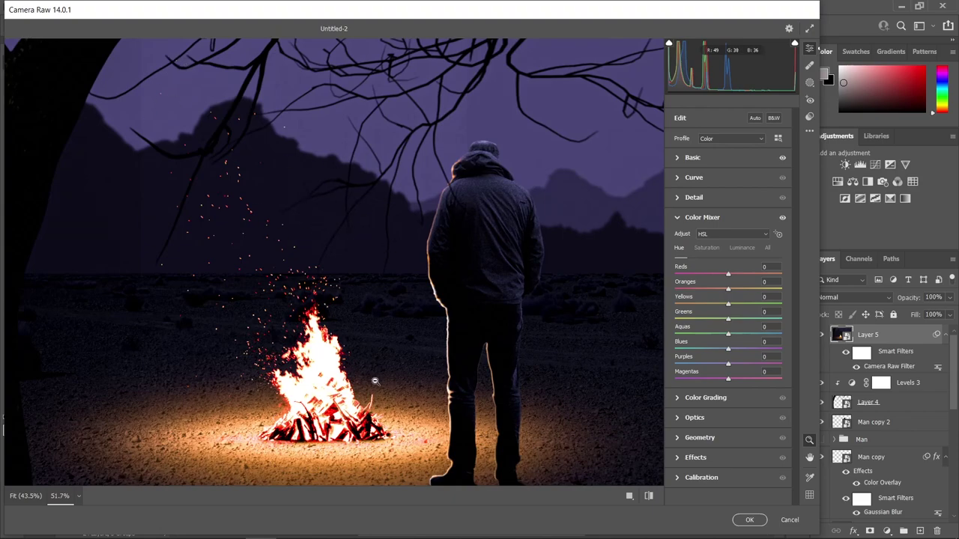
scroll(376, 381, "down", 1)
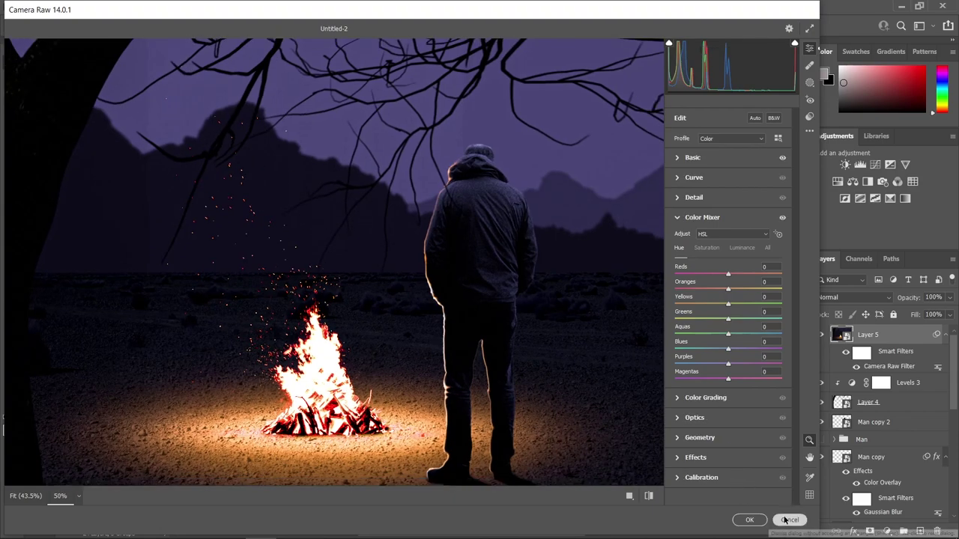
left_click(749, 520)
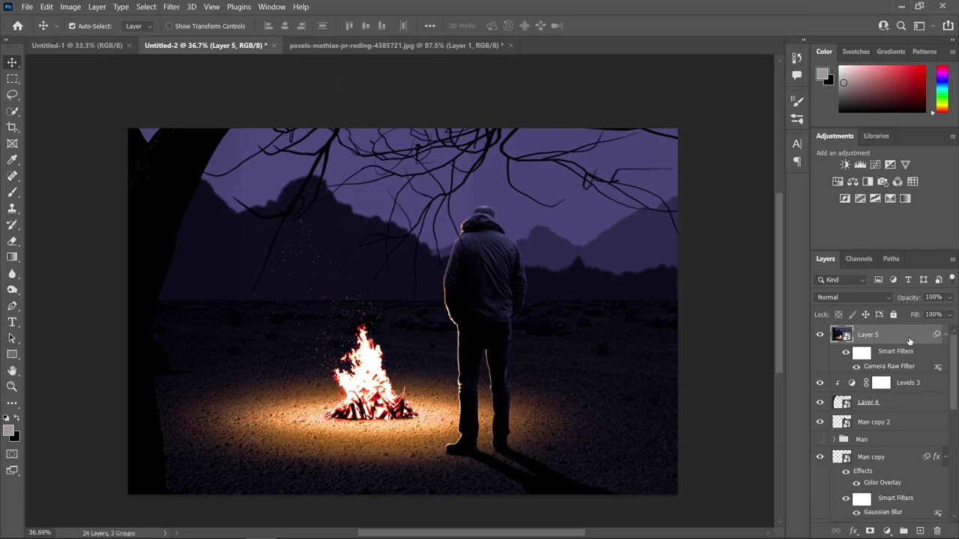
Delete the stamped Layer 5 and set the midtone input of the fire's clipped Levels 2 adjustment to 0.05.
key("Delete")
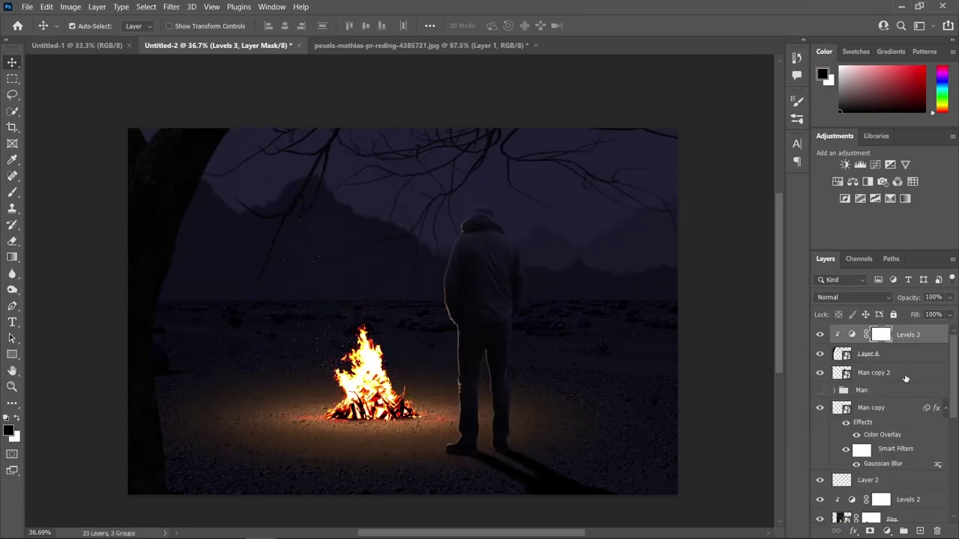
left_click(375, 302)
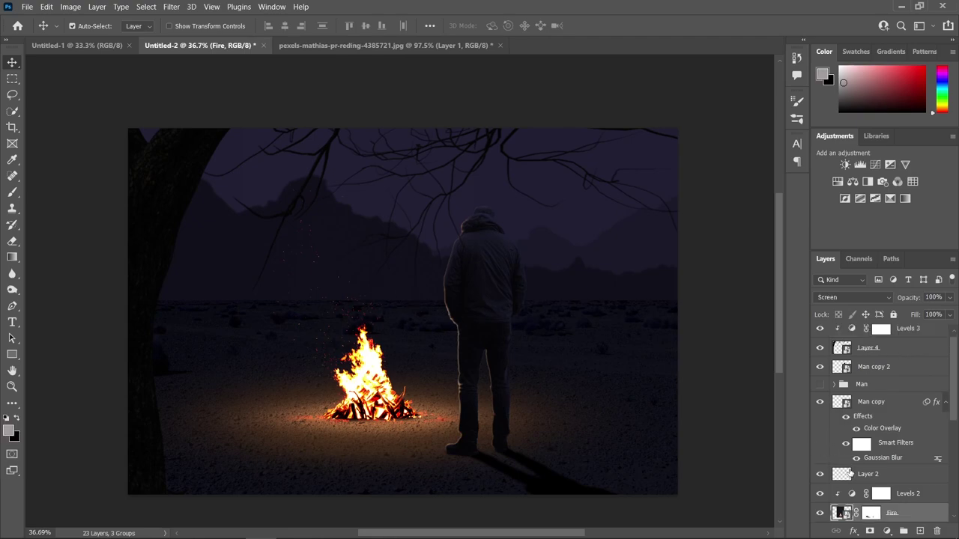
double_click(851, 493)
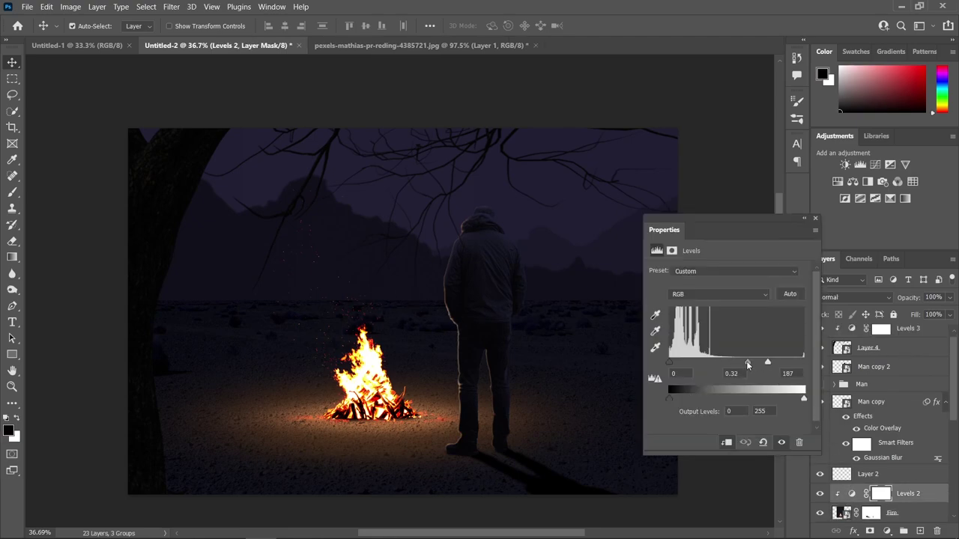
mouse_move(746, 364)
left_mouse_down()
mouse_move(715, 364)
mouse_move(765, 368)
left_mouse_up()
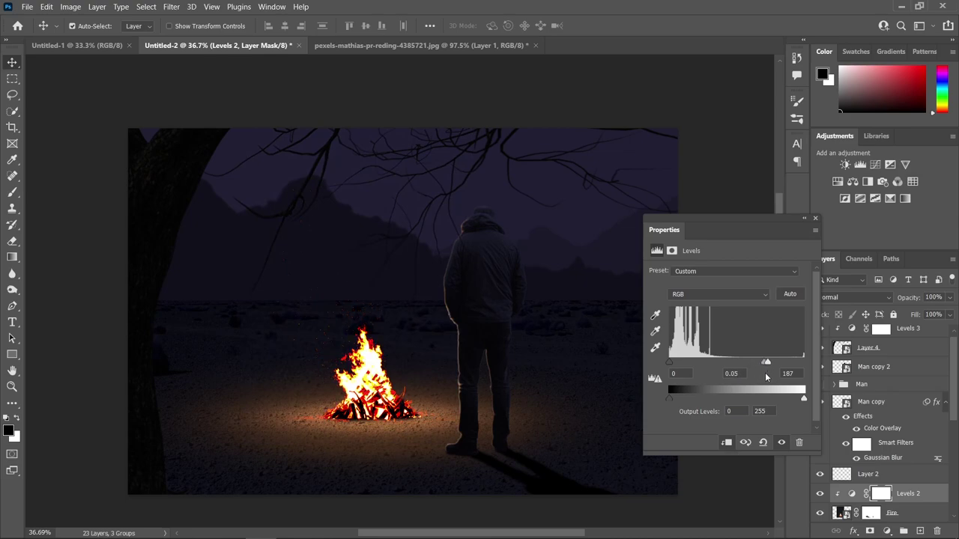
left_click_drag(738, 373, 710, 372)
left_click_drag(796, 376, 764, 375)
left_click(815, 218)
Soften the foreground tree on Layer 4 with a Gaussian Blur of 10 pixels radius.
scroll(899, 450, "down", 2)
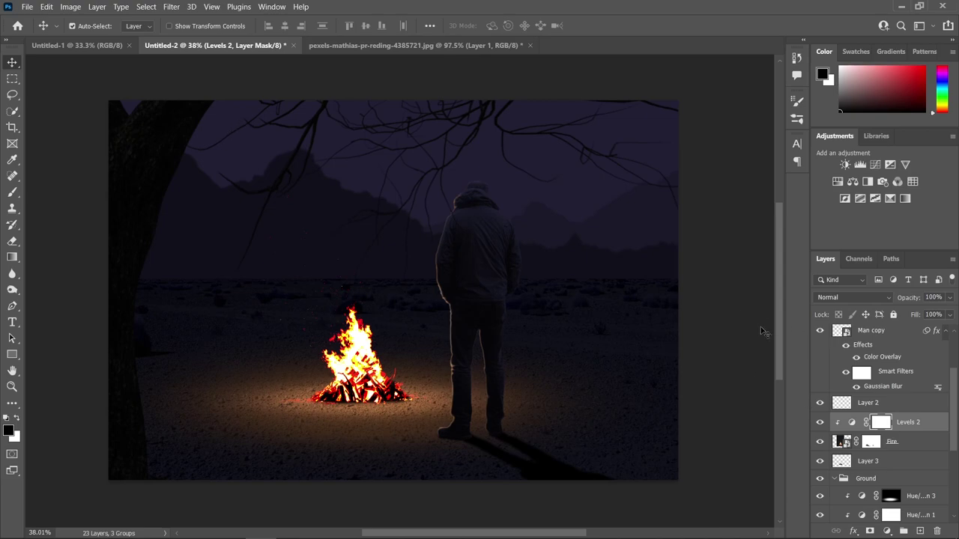
key("ctrl+shift+alt+e")
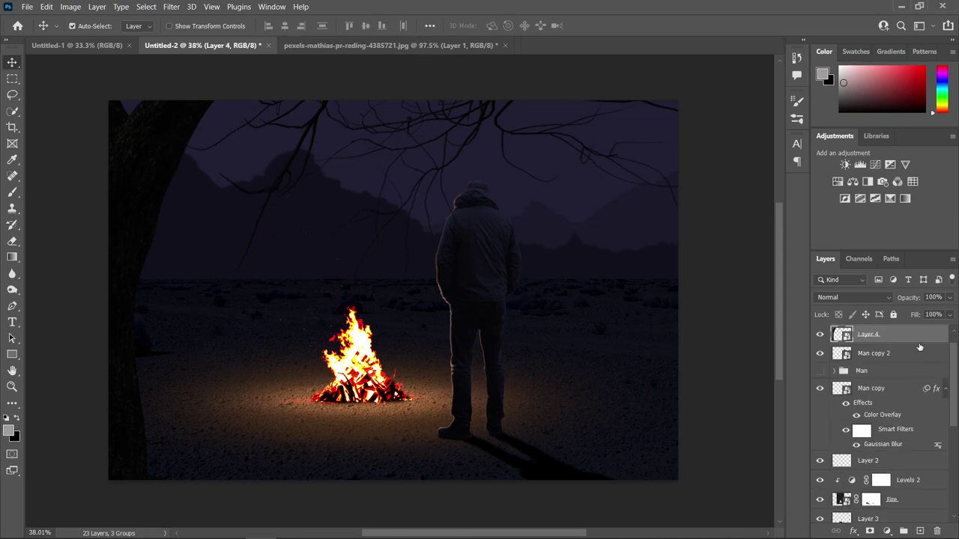
scroll(899, 356, "up", 1)
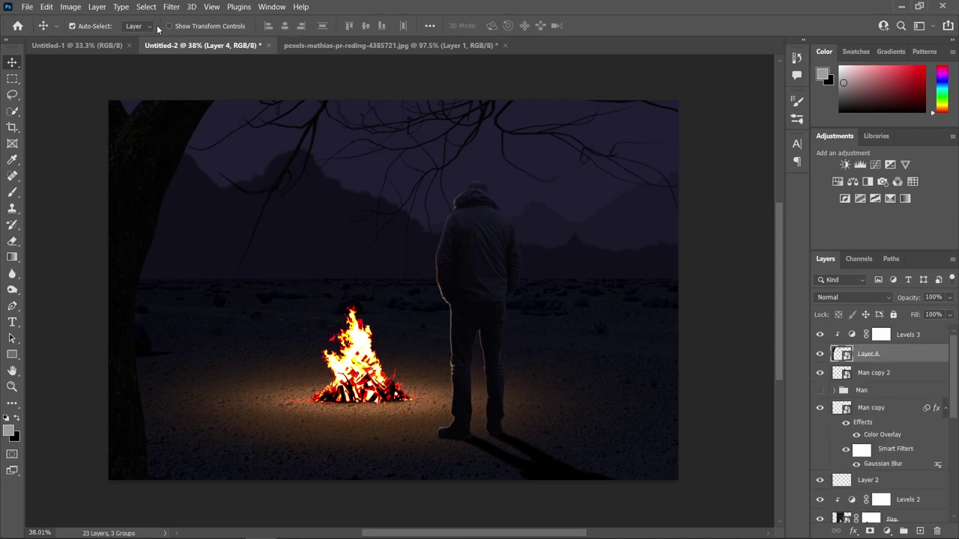
left_click(171, 6)
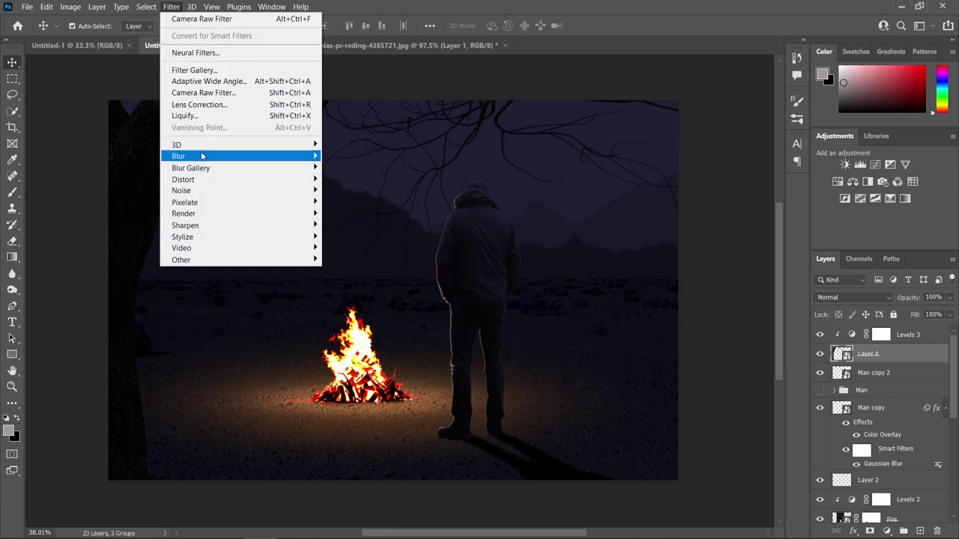
mouse_move(200, 155)
left_click(342, 203)
type("10")
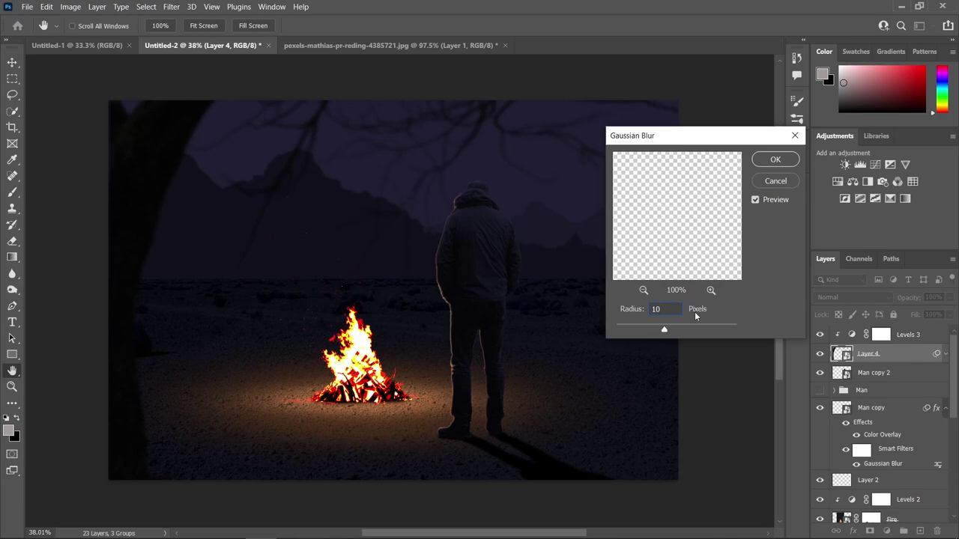
left_click(776, 160)
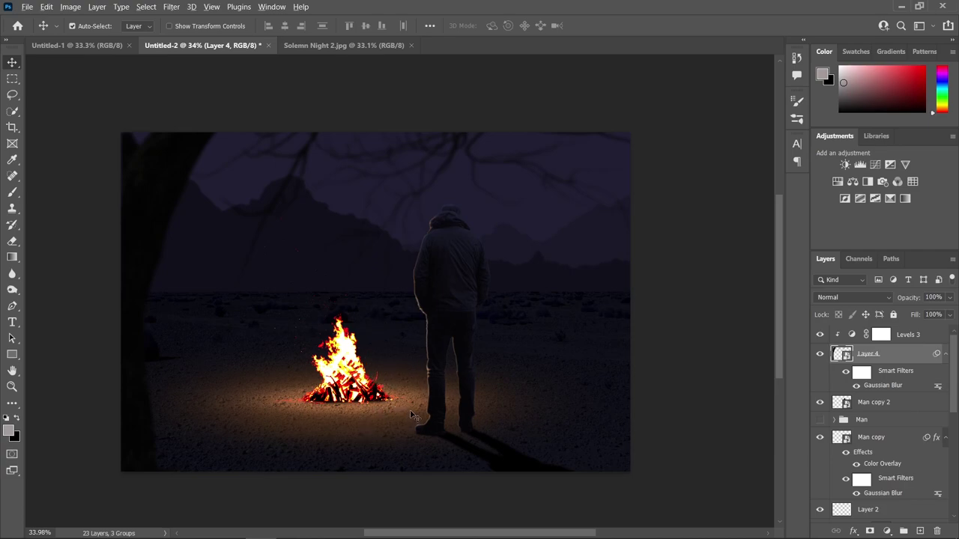
Select the Fire layer together with Layer 3 and the ground's Hue/Saturation 3 and Levels 1 adjustments.
scroll(406, 402, "up", 1)
scroll(405, 402, "up", 1)
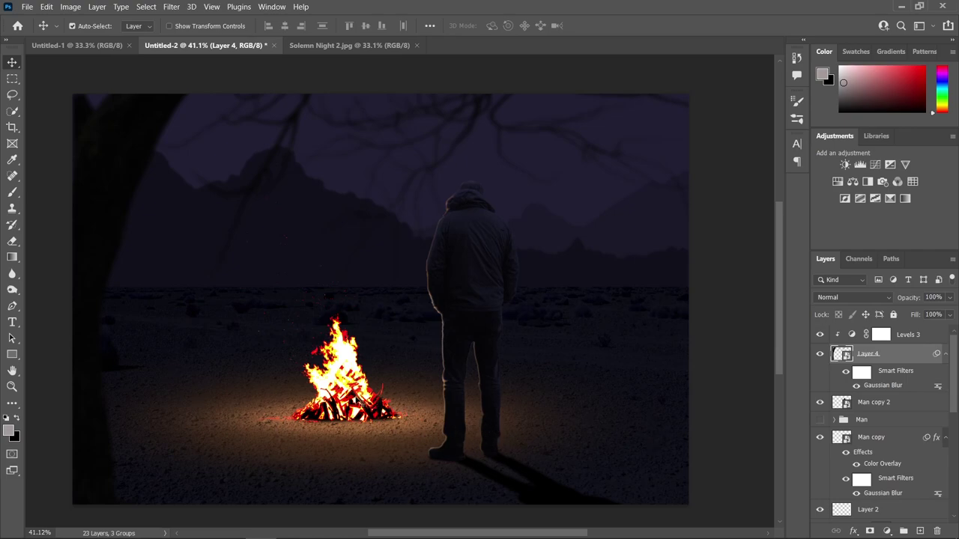
left_click(352, 397)
scroll(894, 455, "down", 3)
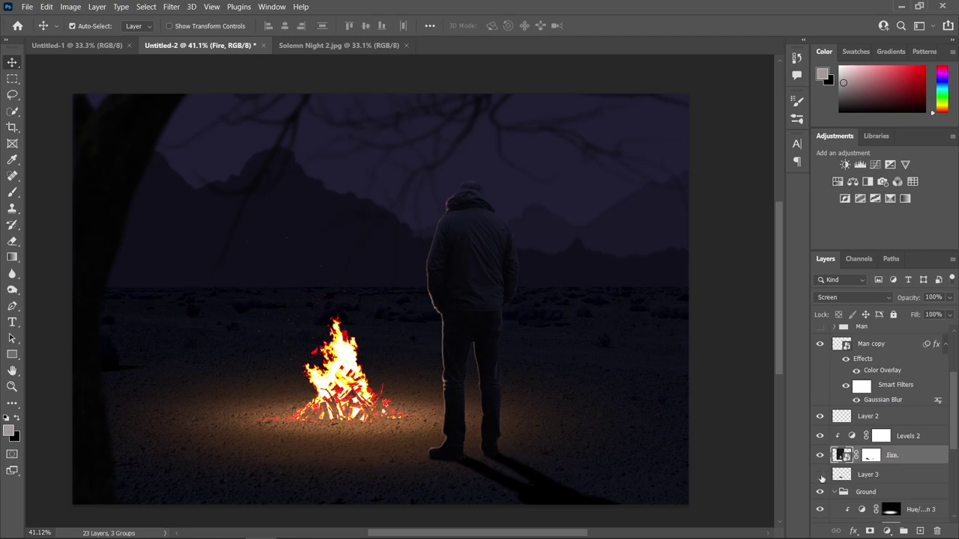
left_click(820, 476)
left_click(820, 477)
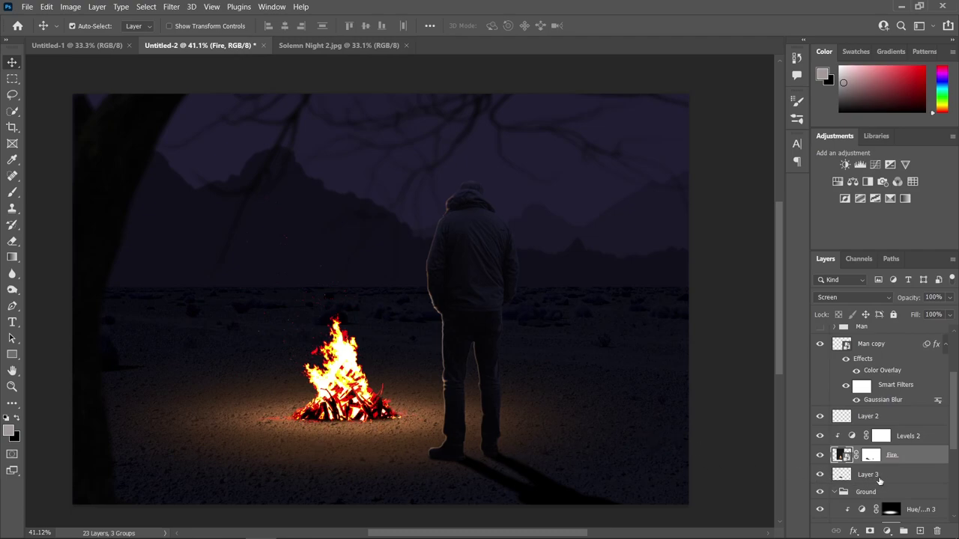
key("ctrl")
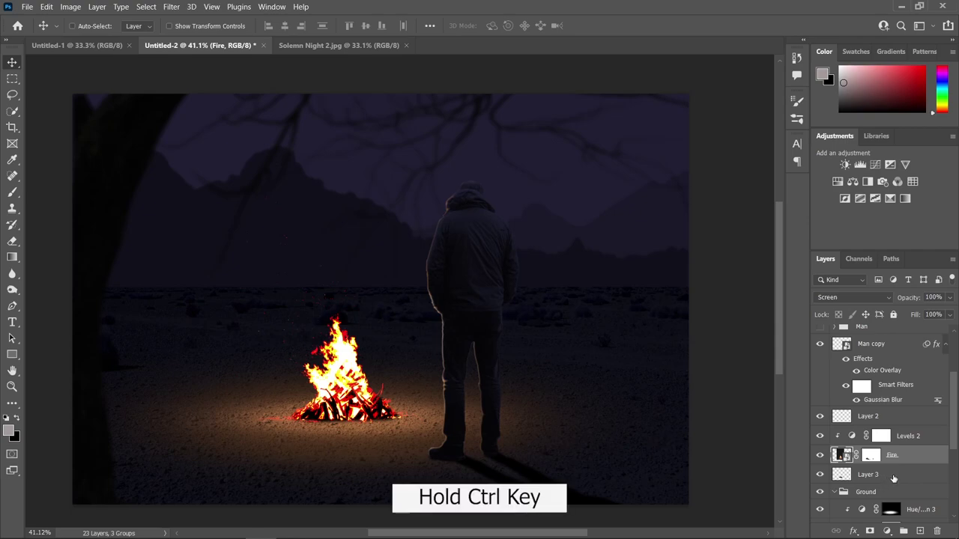
left_click(893, 475, "ctrl")
scroll(894, 458, "down", 3)
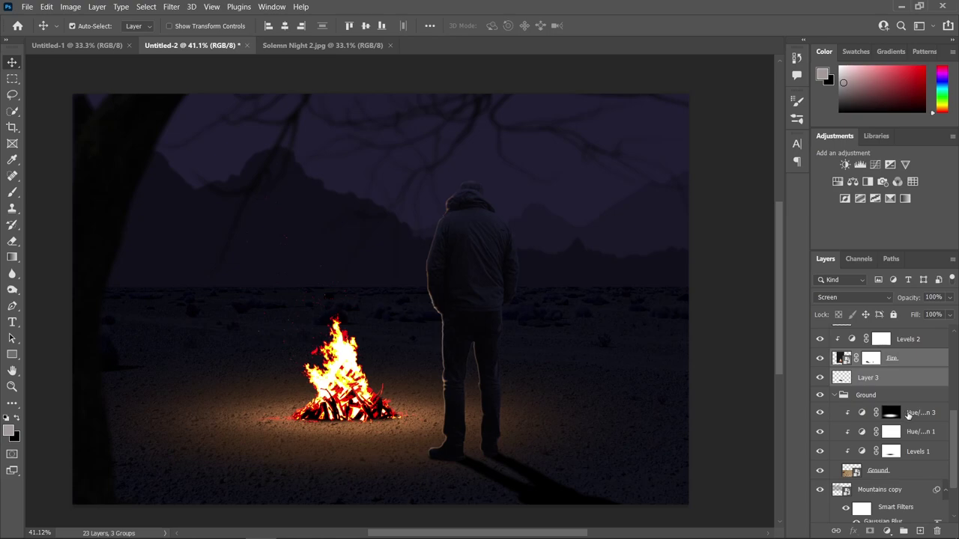
key("ctrl")
left_click(922, 414, "ctrl")
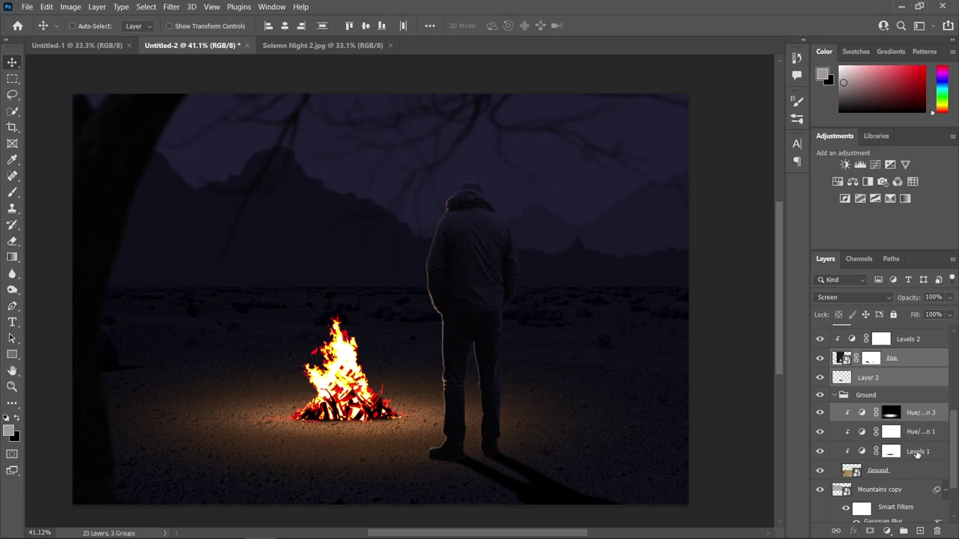
left_click(918, 452, "ctrl")
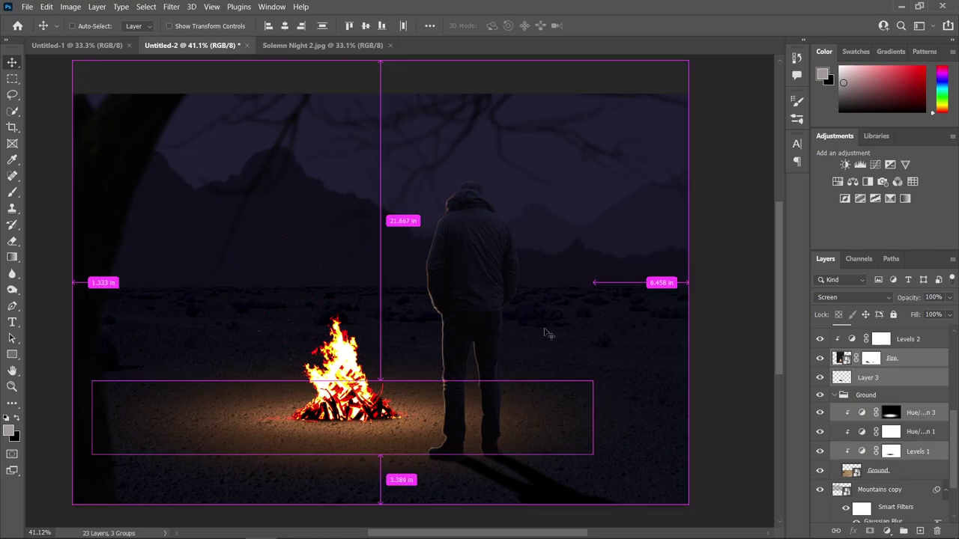
Scale the selected fire, shadow and ground-glow layers up together to about 125% and reposition them beside the man.
key("ctrl+t")
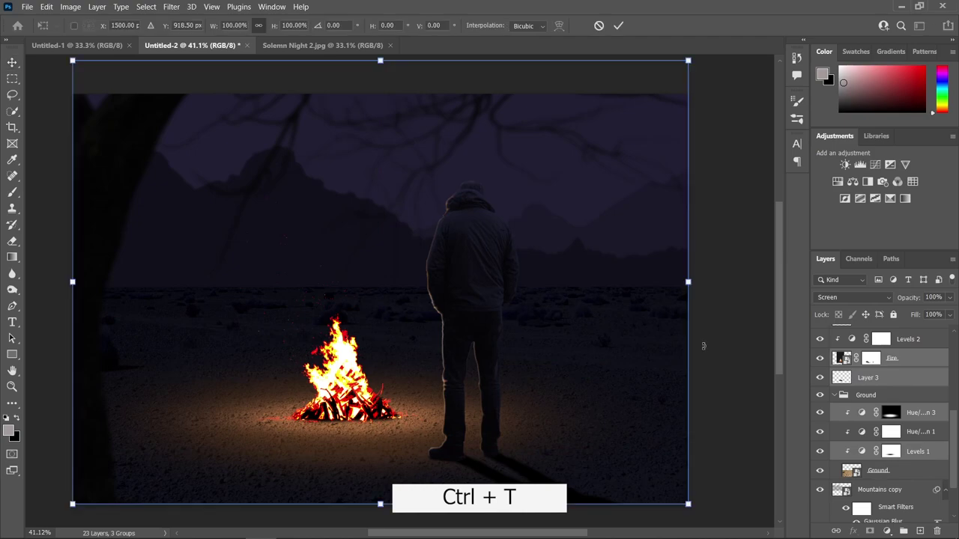
left_click_drag(688, 288, 702, 284)
left_click_drag(732, 286, 787, 288)
left_click_drag(695, 379, 644, 364)
scroll(645, 365, "down", 2)
left_click_drag(714, 286, 752, 287)
left_click_drag(667, 355, 656, 344)
left_click(11, 67)
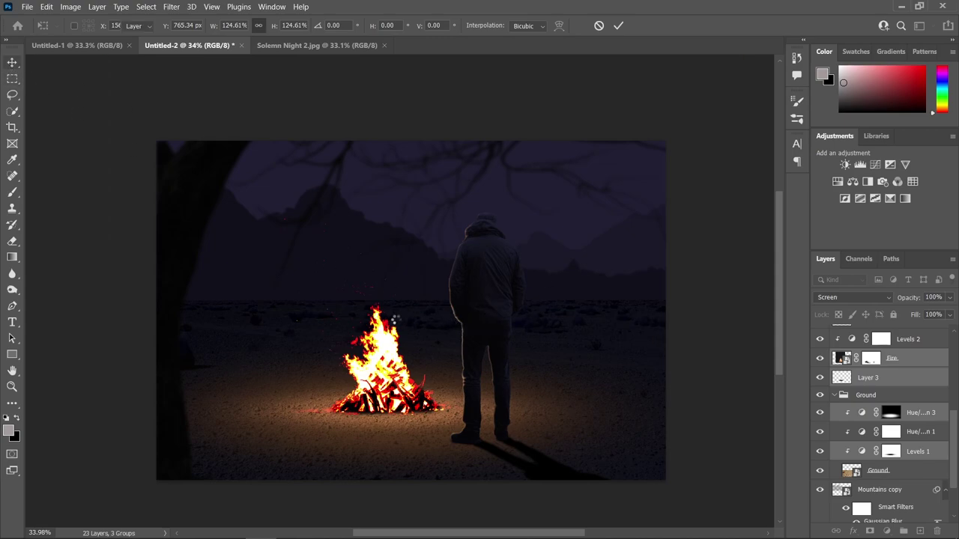
key("Return")
scroll(407, 235, "up", 2)
scroll(222, 212, "up", 2)
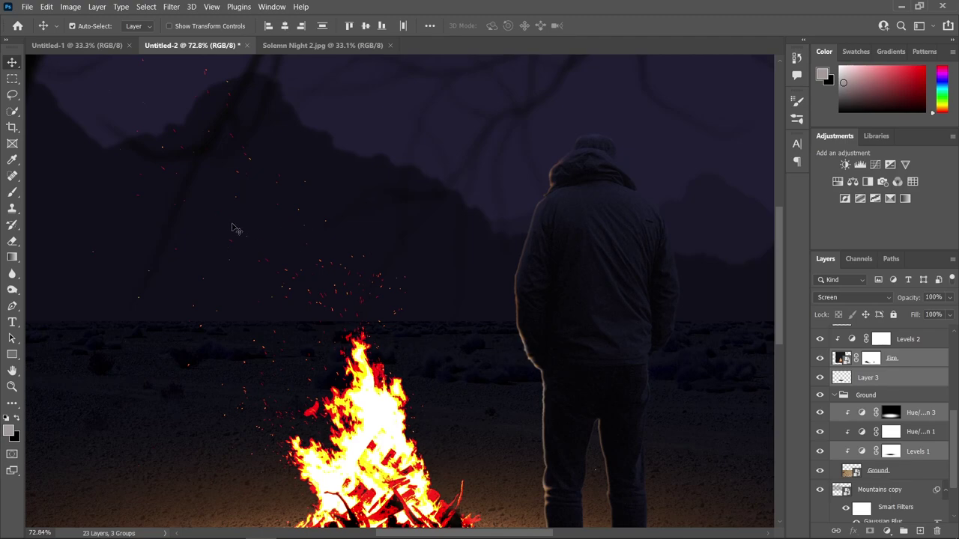
scroll(272, 236, "down", 1)
scroll(367, 262, "down", 1)
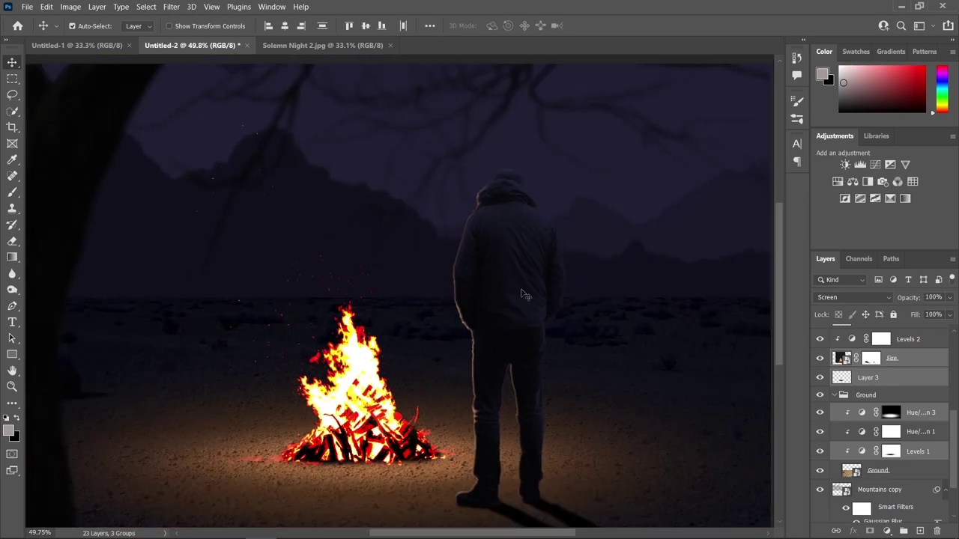
In the fire's clipped Levels 2 adjustment, set the white input to 151 and the midtone input to 0.06.
left_click(921, 414)
scroll(913, 368, "up", 1)
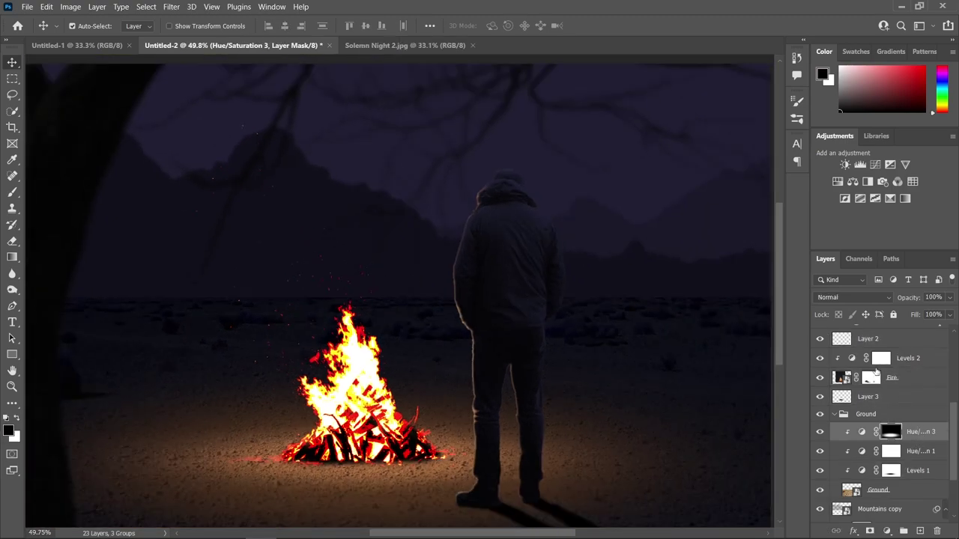
left_click(918, 359)
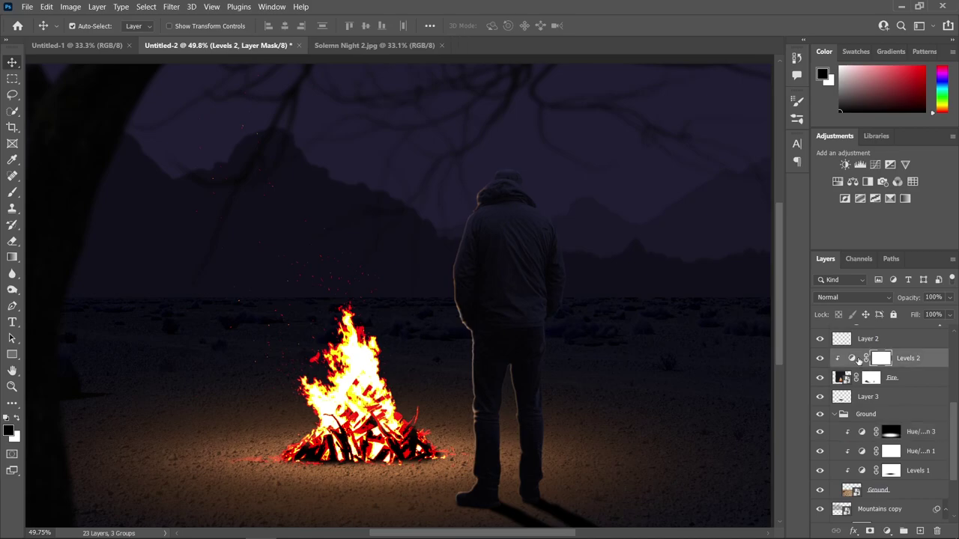
double_click(852, 358)
scroll(358, 329, "up", 3)
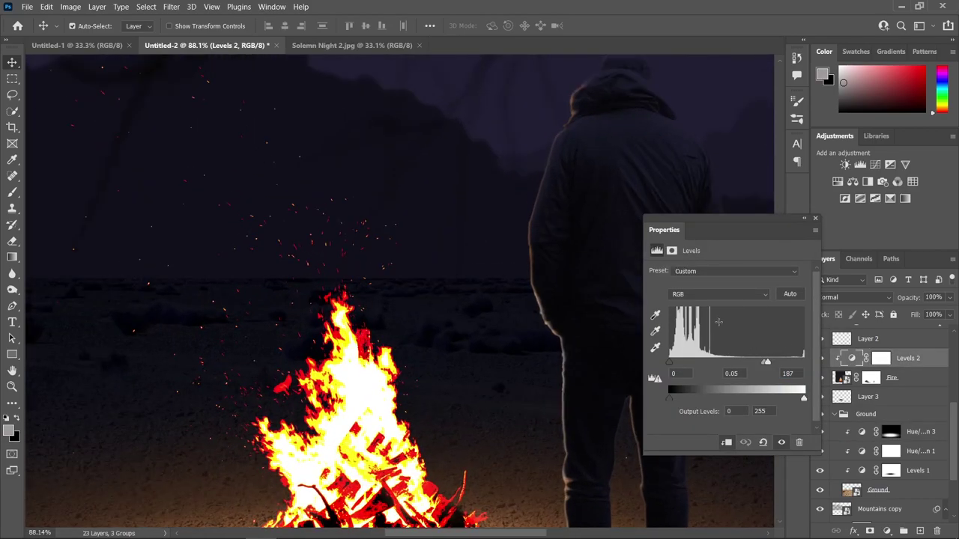
scroll(245, 224, "down", 2)
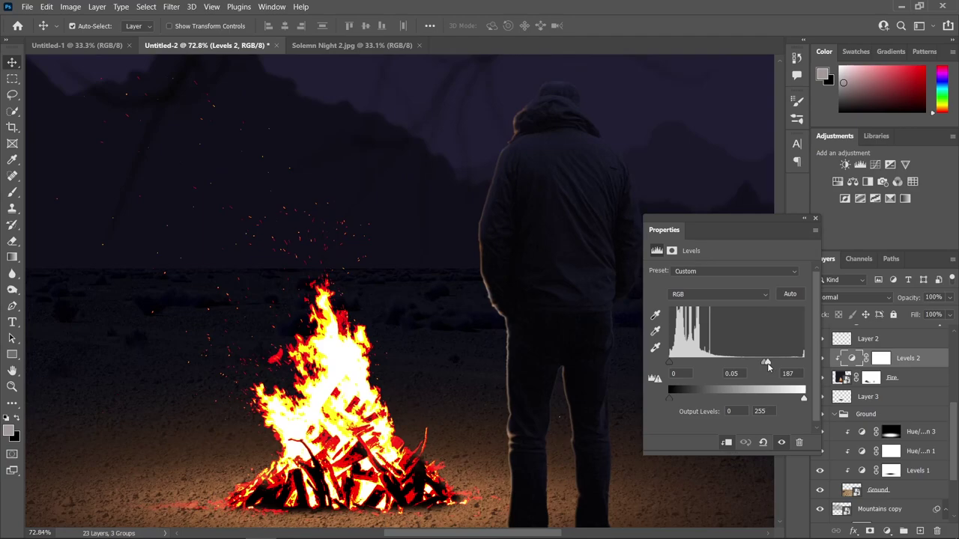
left_click_drag(768, 366, 750, 366)
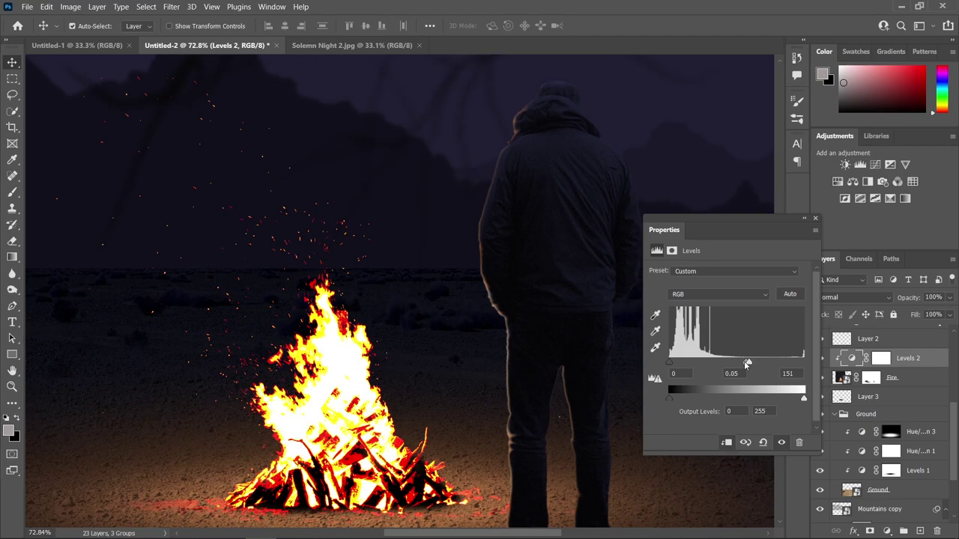
scroll(341, 308, "down", 3)
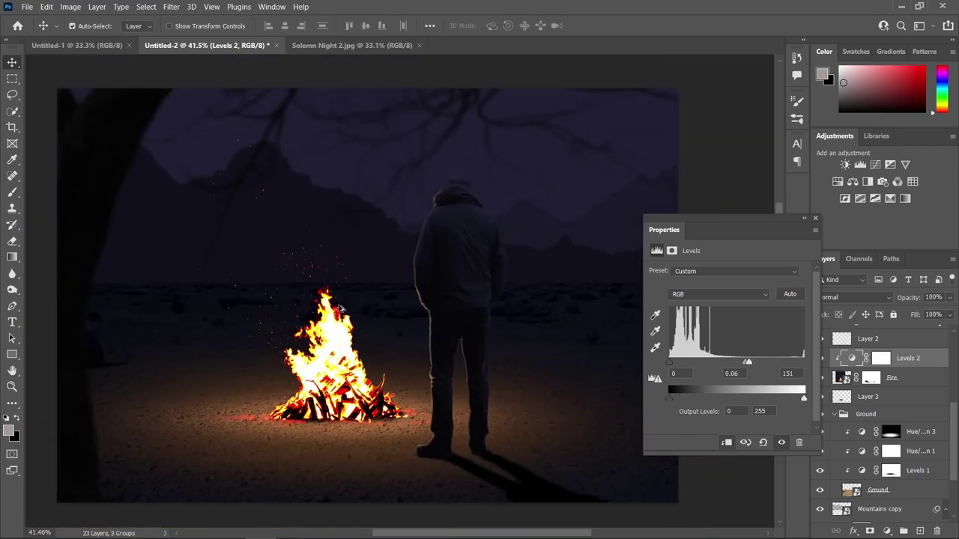
left_click(815, 218)
scroll(521, 414, "up", 2)
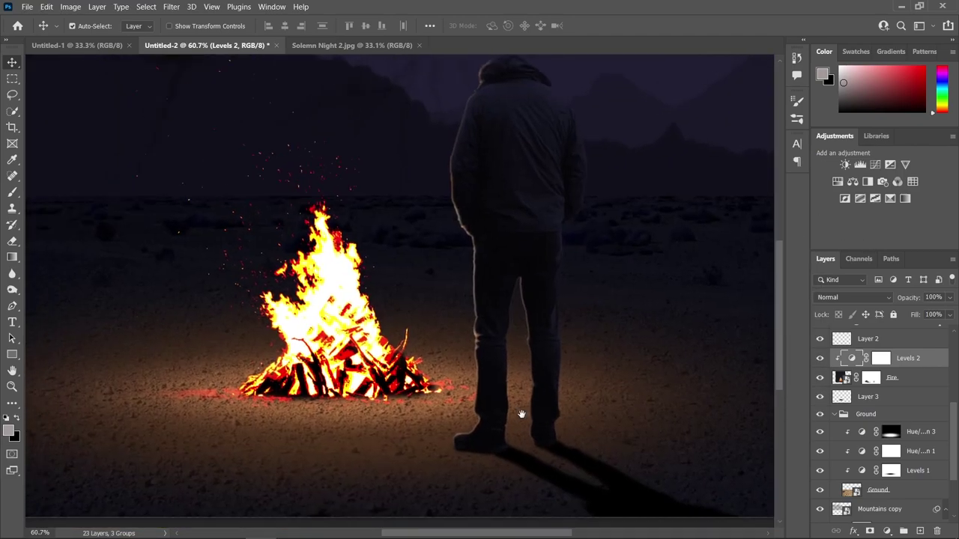
In Hue/Saturation 3's blending options, split the Underlying Layer black Blend If slider to 0 / 15.
left_click(902, 379)
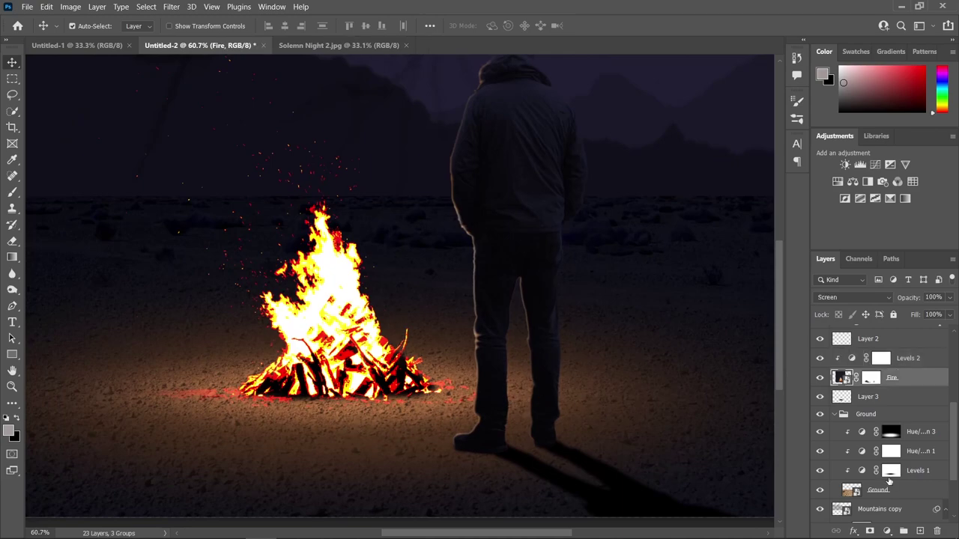
left_click(820, 433)
left_click(820, 433)
left_click(869, 434)
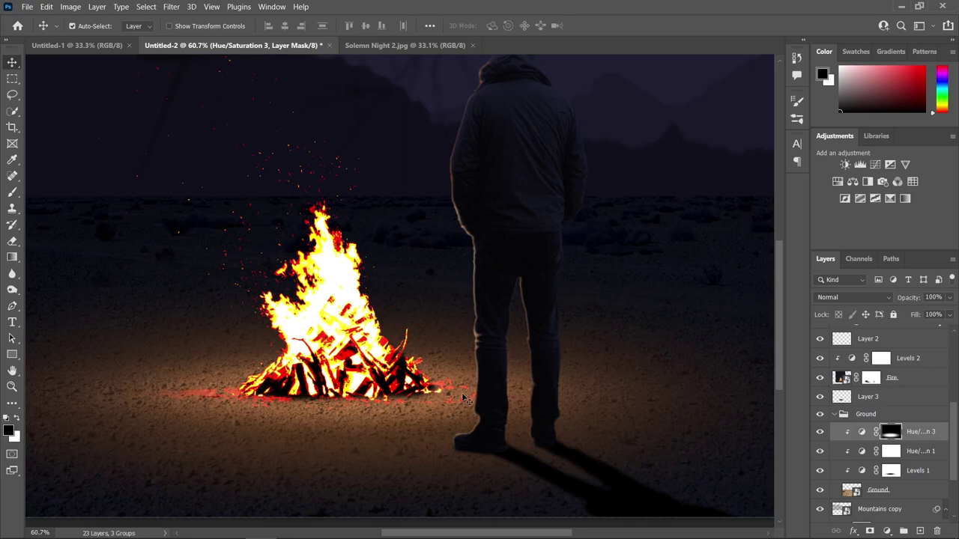
scroll(556, 411, "up", 1)
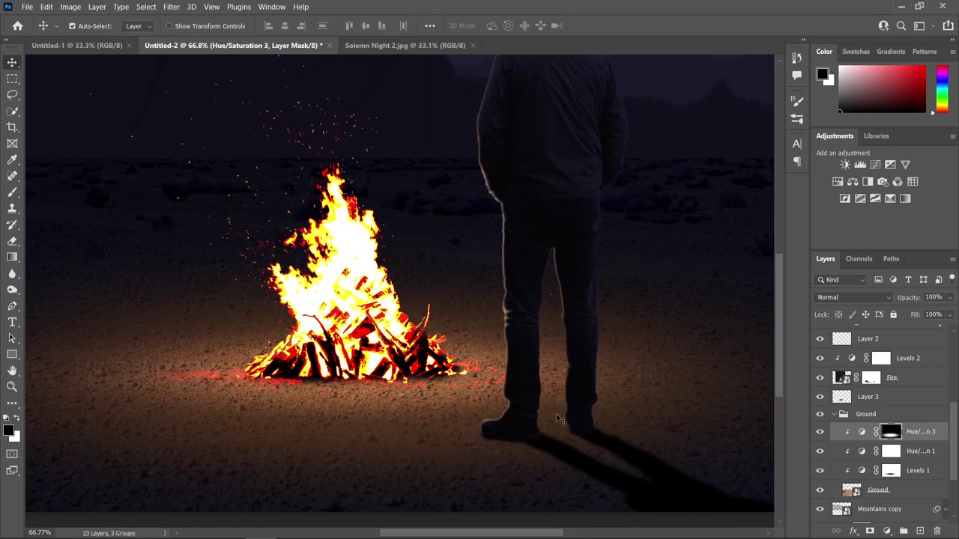
double_click(946, 435)
double_click(945, 435)
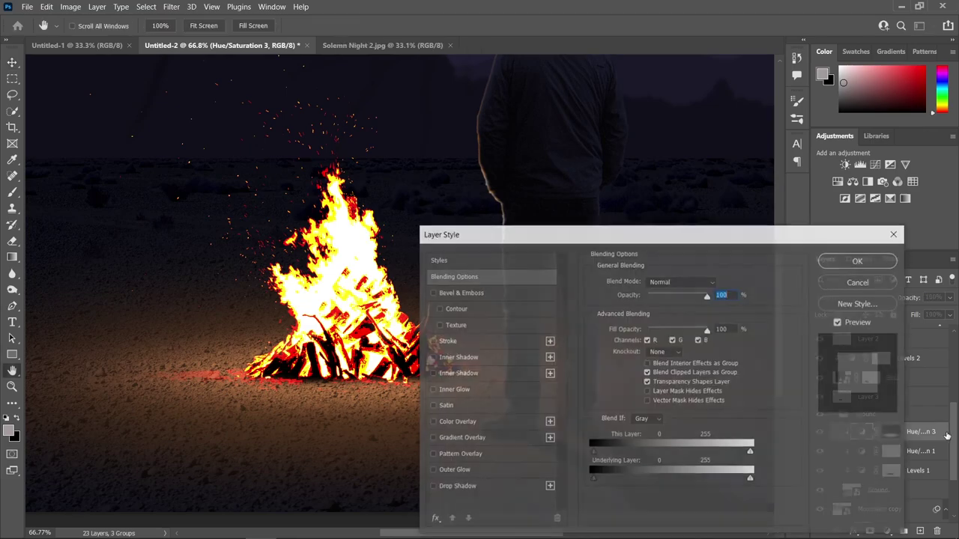
left_click_drag(603, 239, 690, 146)
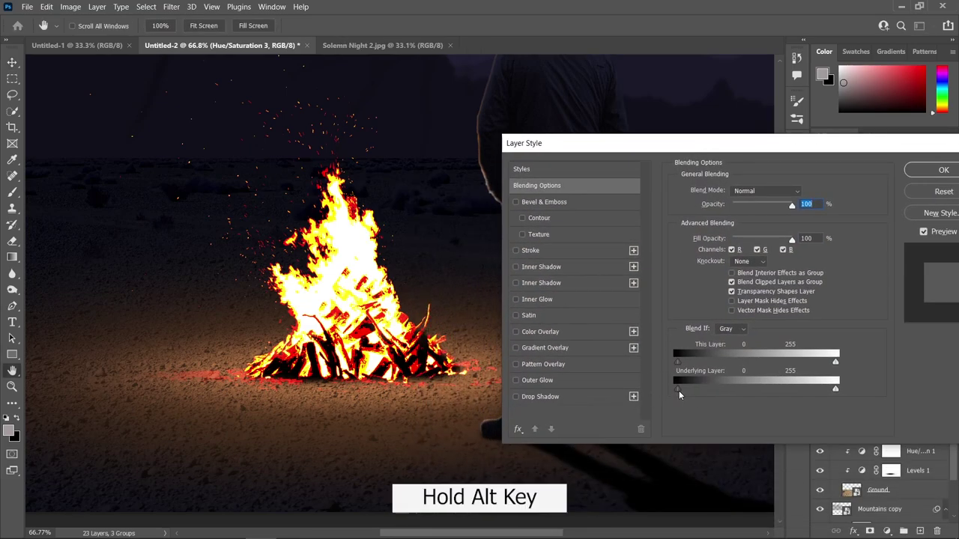
mouse_move(679, 391)
left_mouse_down()
mouse_move(741, 392)
mouse_move(686, 389)
left_mouse_up()
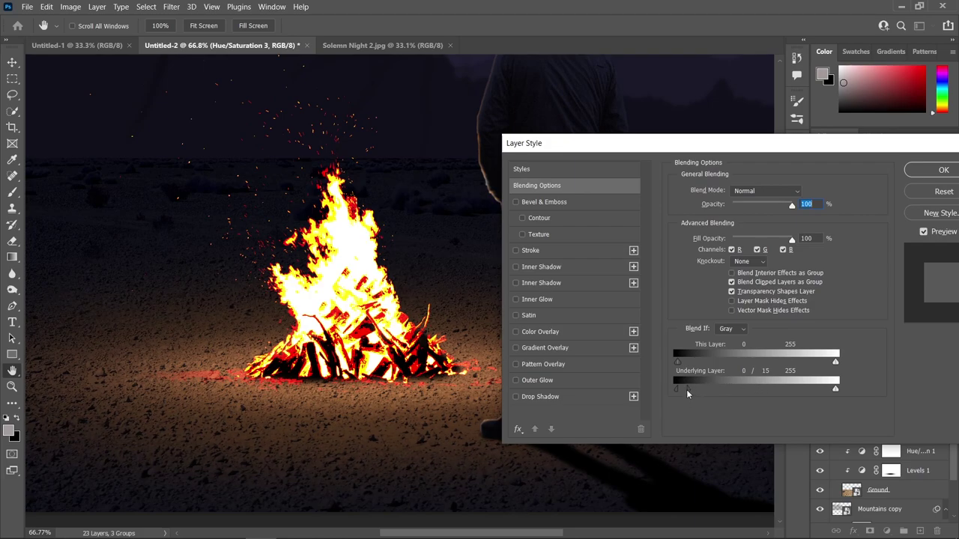
left_click(933, 174)
scroll(537, 402, "down", 5)
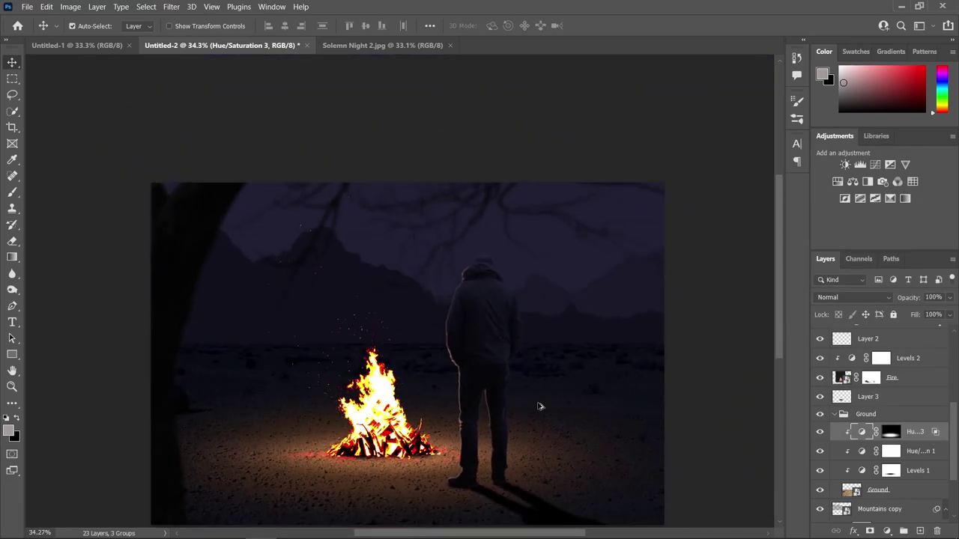
scroll(537, 406, "down", 2)
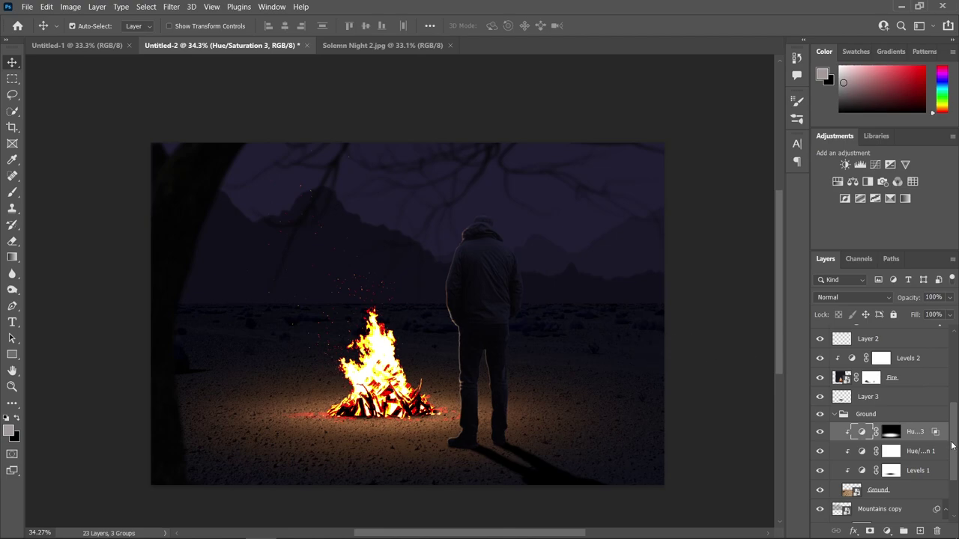
Stamp all visible layers into a new layer above Levels 3 and convert it to a smart object.
left_click_drag(954, 446, 954, 378)
left_click(921, 338)
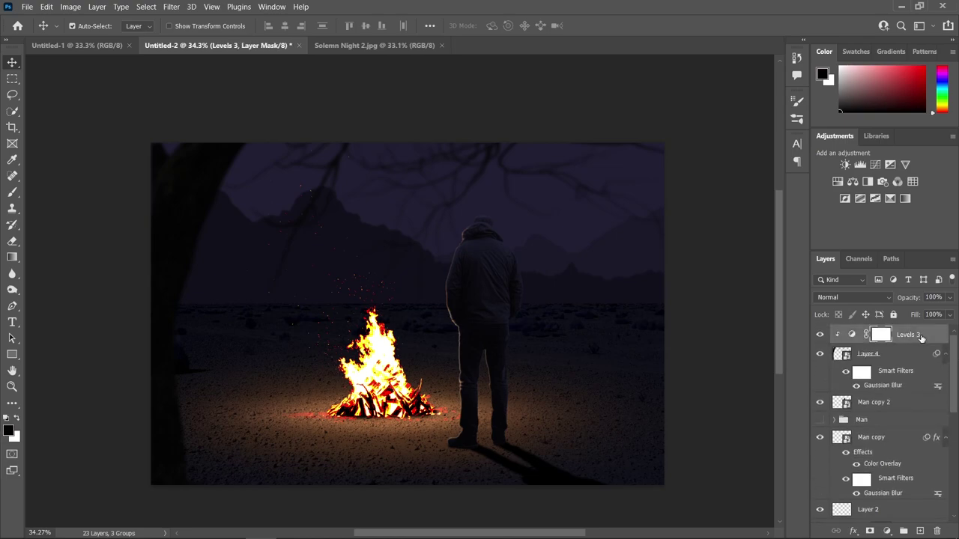
key("ctrl")
key("ctrl+shift+alt+e")
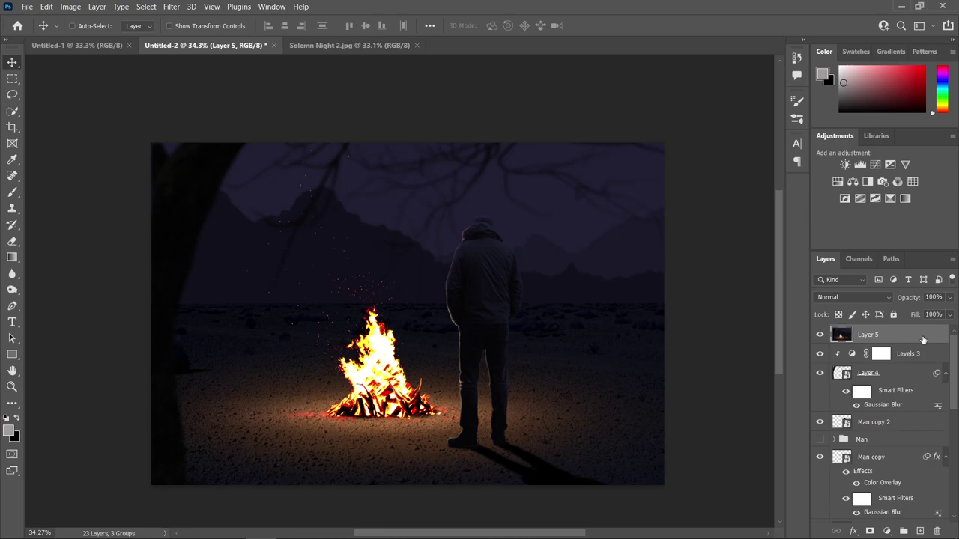
right_click(891, 338)
left_click(775, 185)
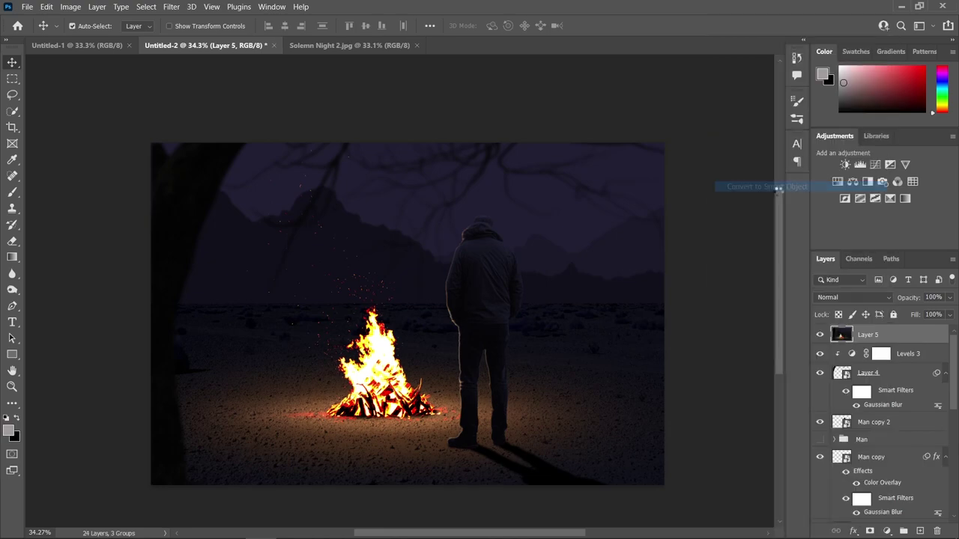
Apply the Camera Raw Filter to Layer 5 with the previous settings and Whites set to +70.
left_click(171, 7)
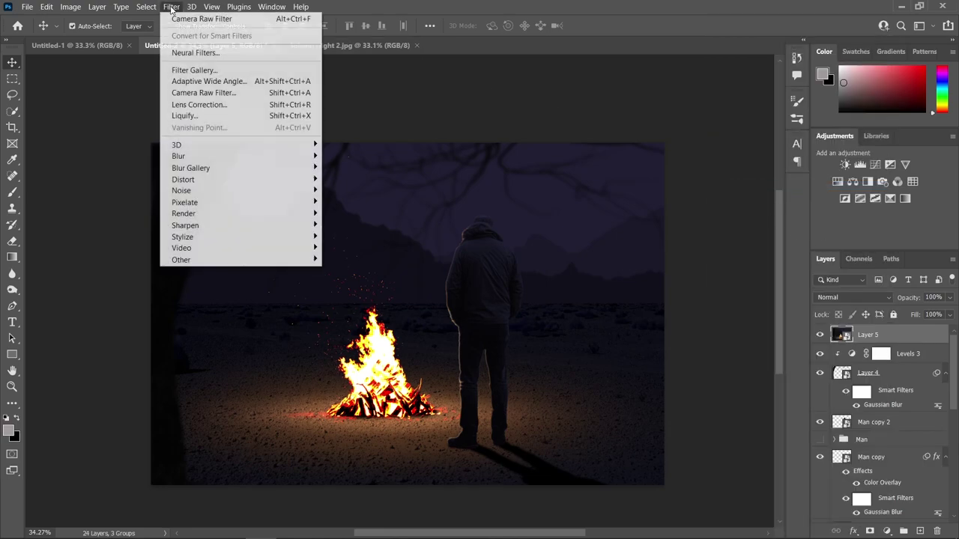
left_click(207, 93)
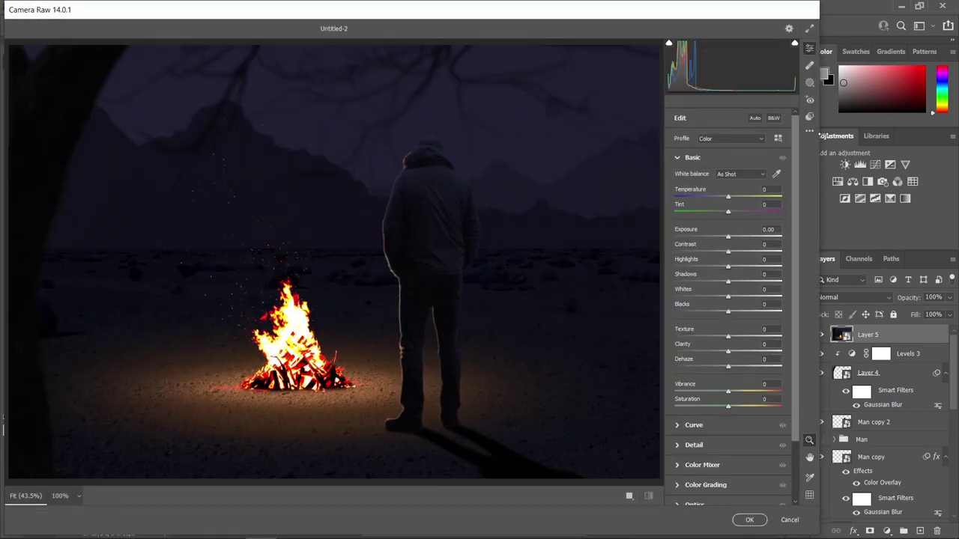
left_click(809, 133)
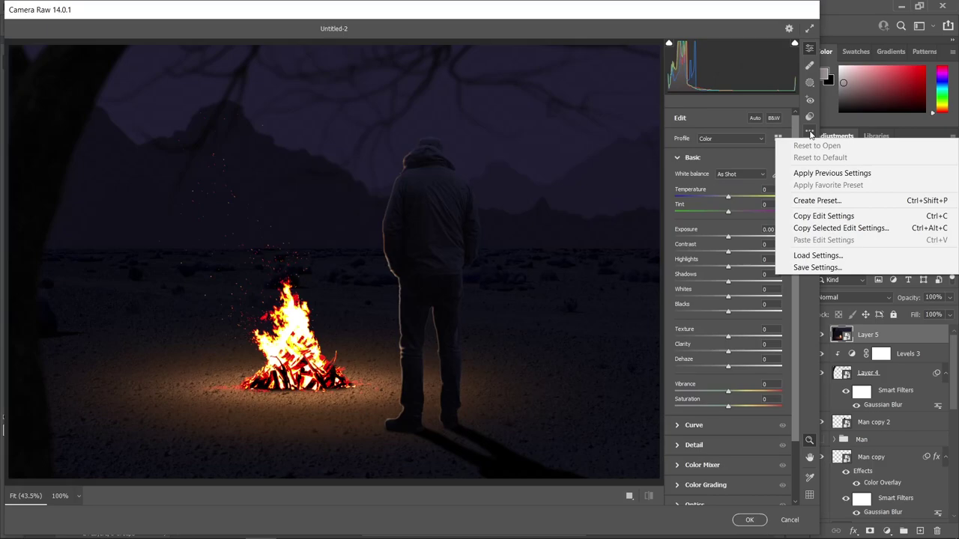
left_click(828, 173)
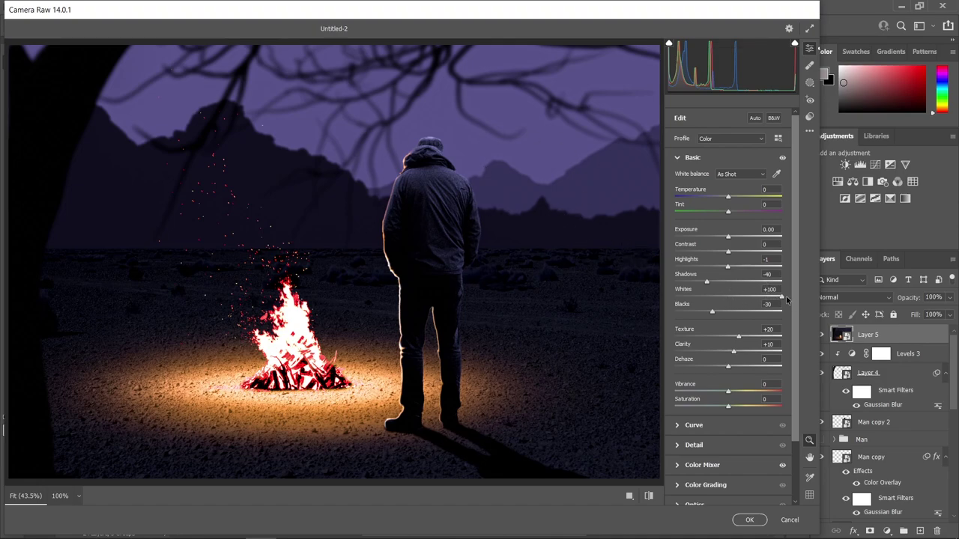
left_click_drag(781, 300, 766, 301)
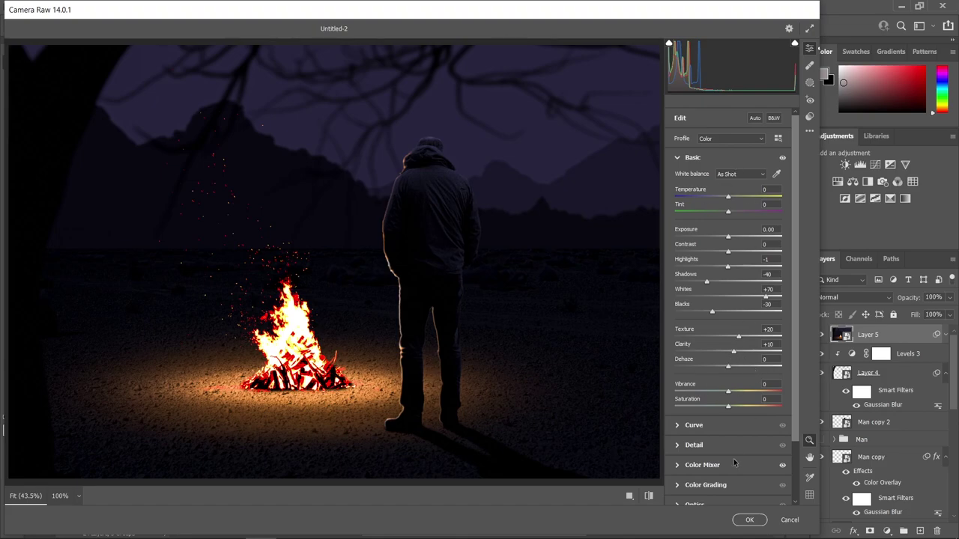
left_click(752, 520)
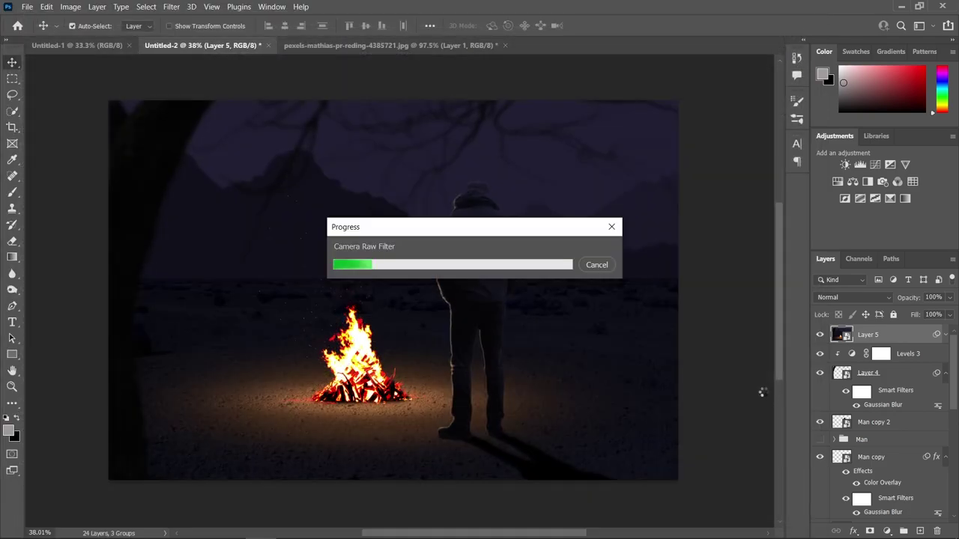